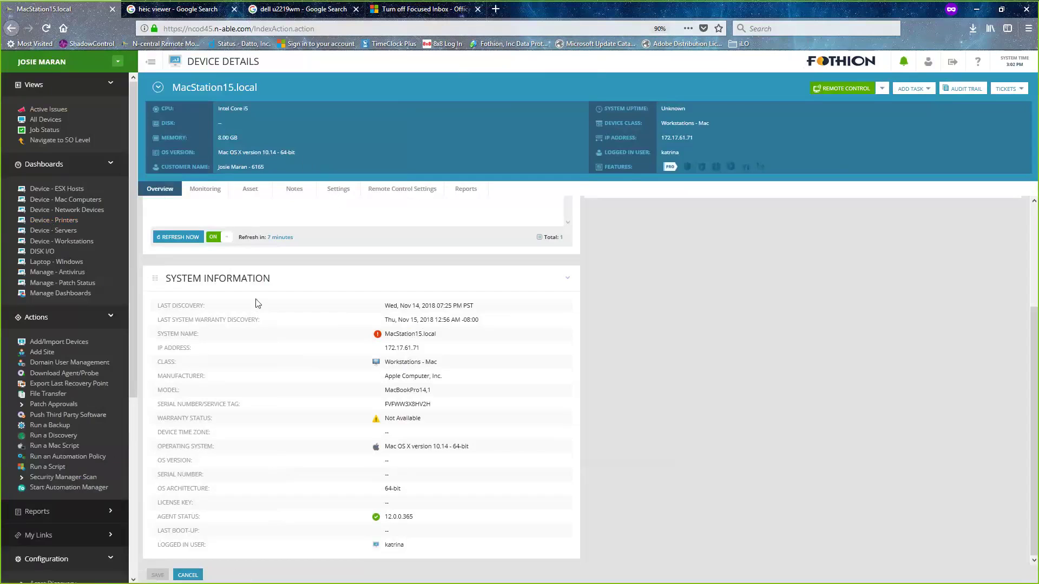
- Scroll up to Active Issues and show the usage popup for the 98% Memory issue
scroll(265, 322, up, 3)
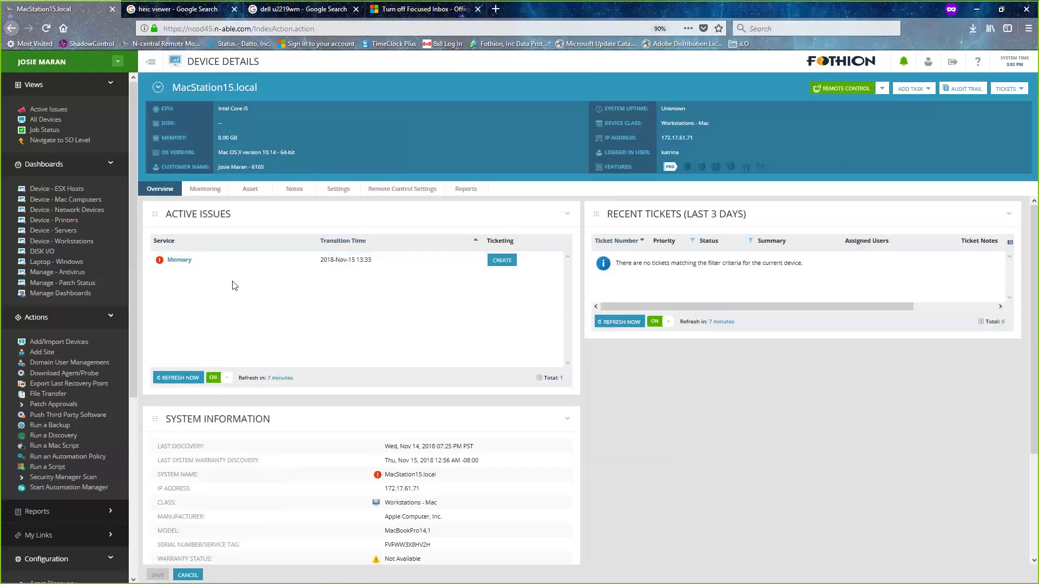
mouse_move(181, 263)
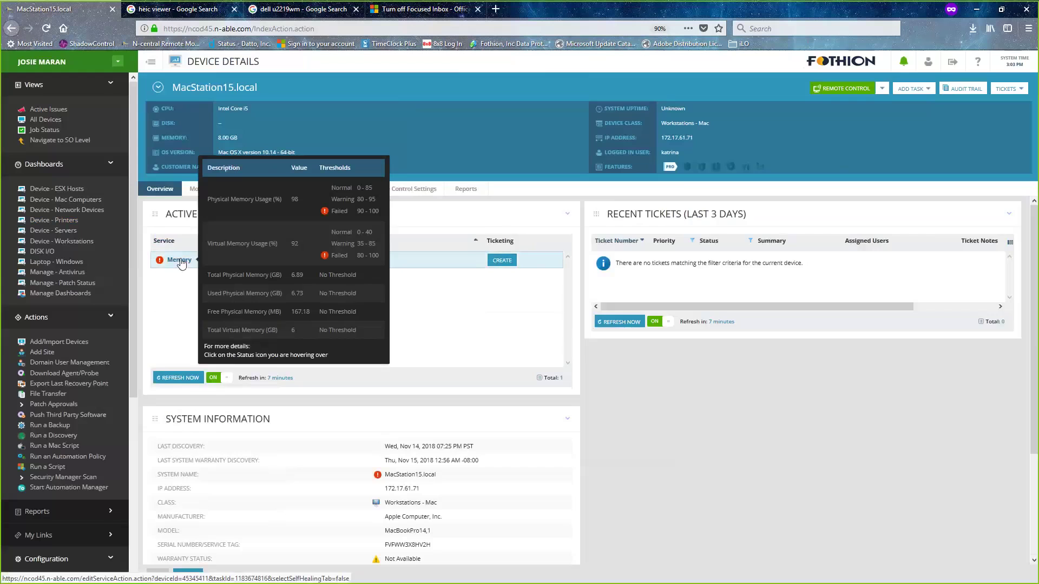
- Open the Memory service and review its Thresholds and Service Details tabs
click(180, 262)
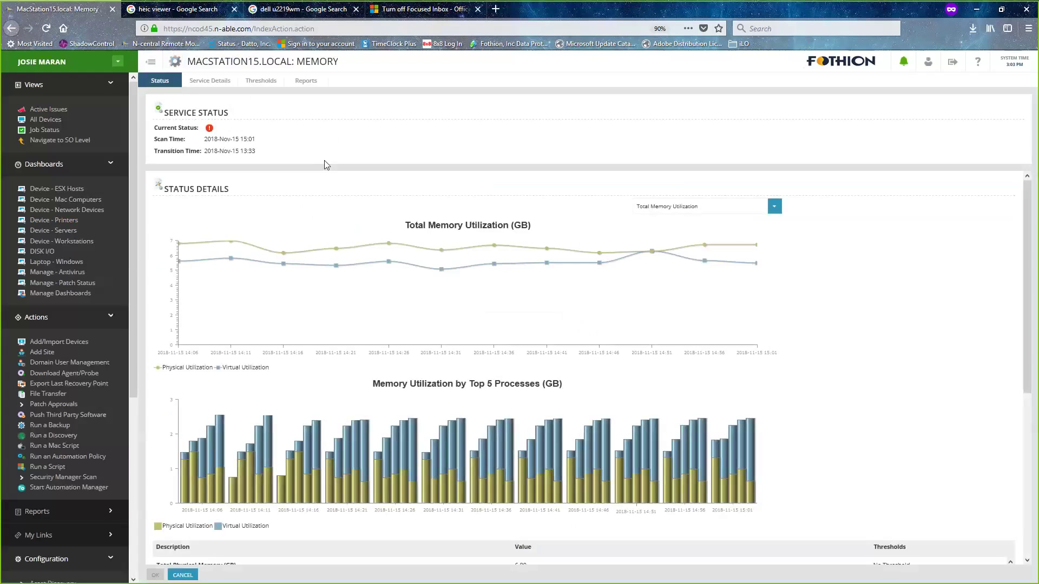
click(243, 82)
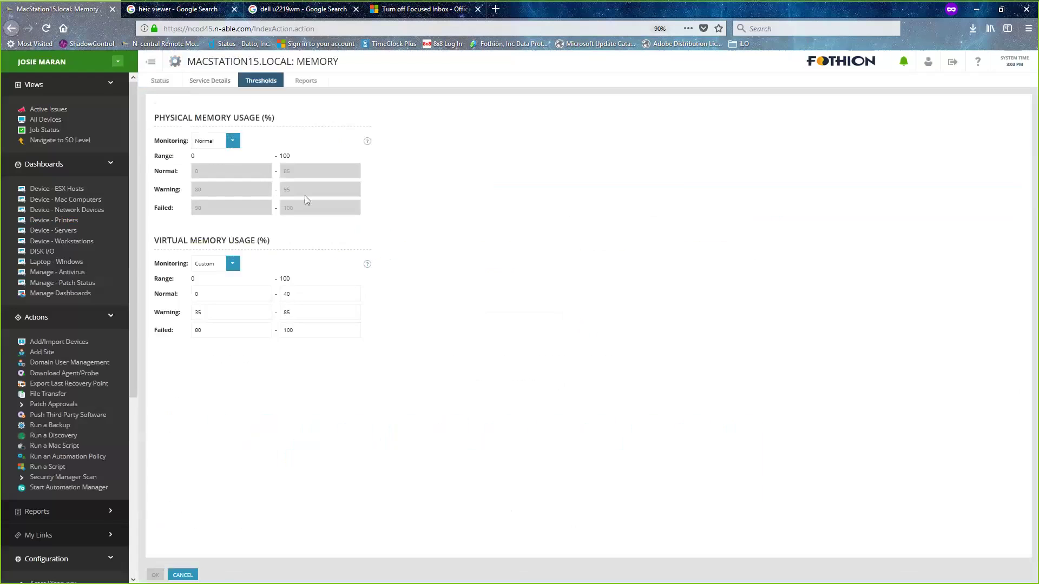
click(216, 85)
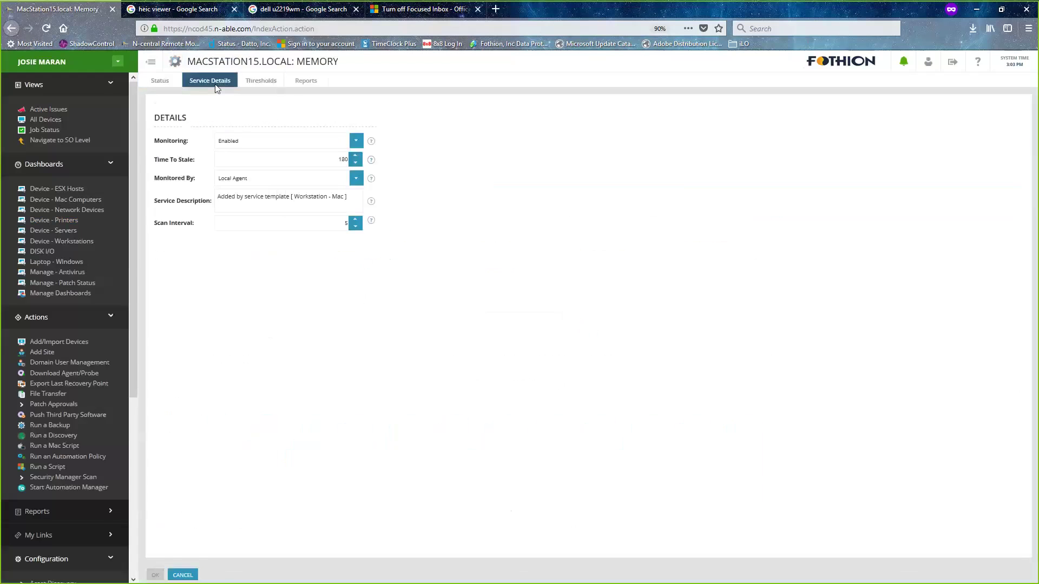
click(161, 82)
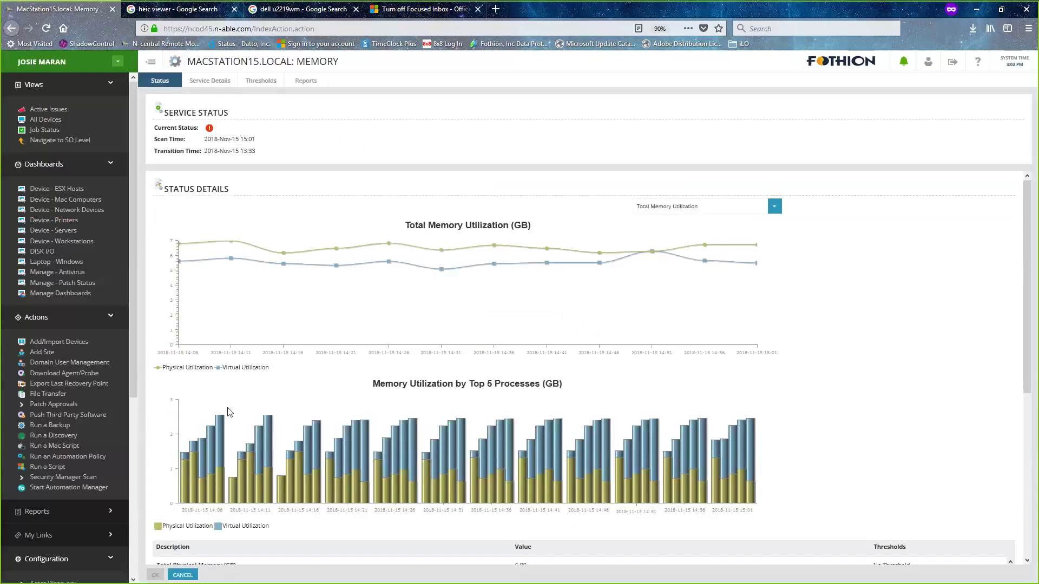
- Look through the memory utilization charts on the Status tab, then cancel without changes
scroll(227, 413, down, 2)
scroll(526, 458, down, 3)
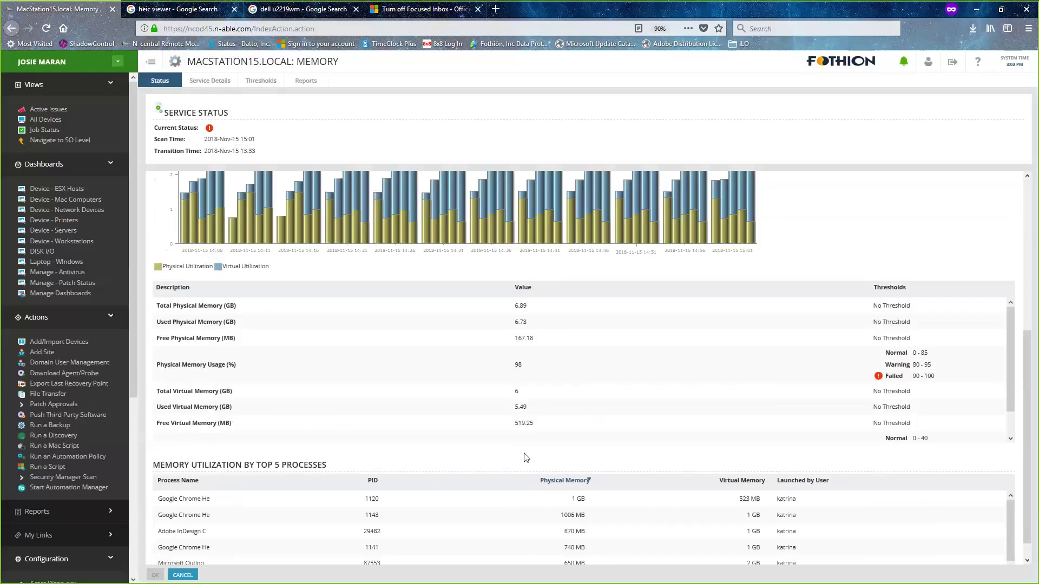
scroll(526, 458, down, 1)
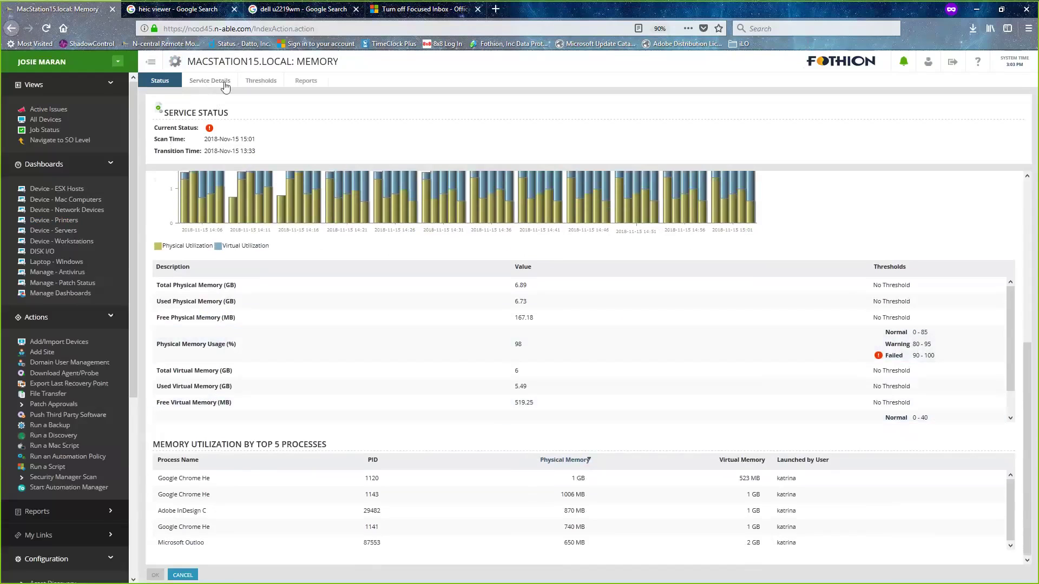
scroll(406, 348, down, 1)
scroll(406, 348, up, 6)
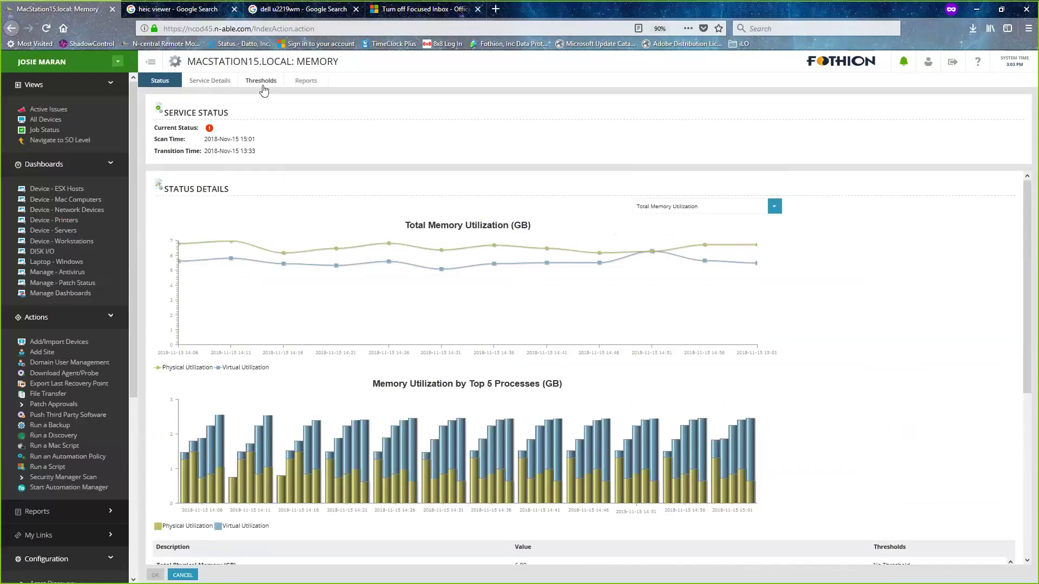
mouse_move(211, 131)
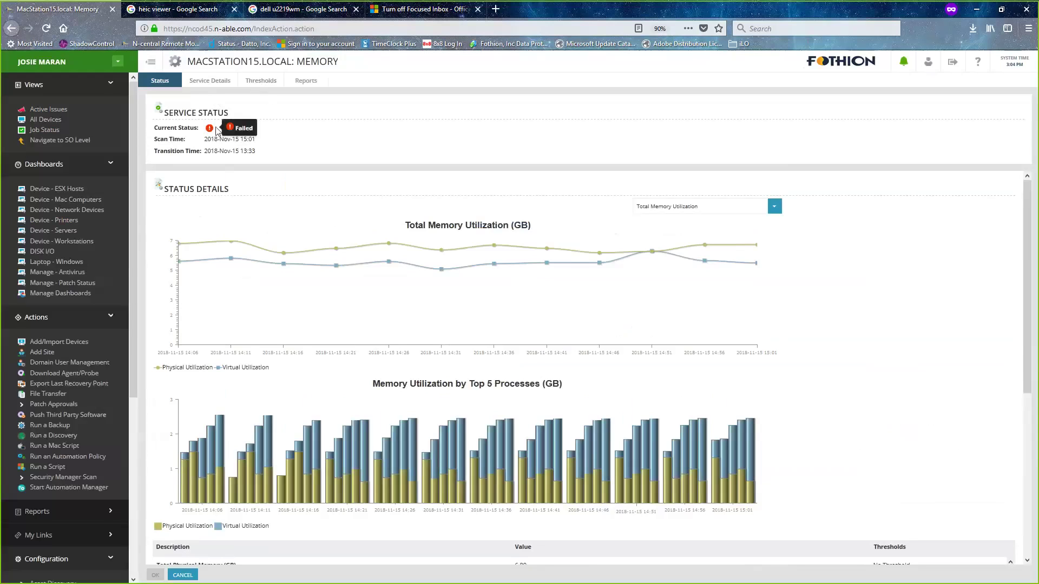
click(175, 577)
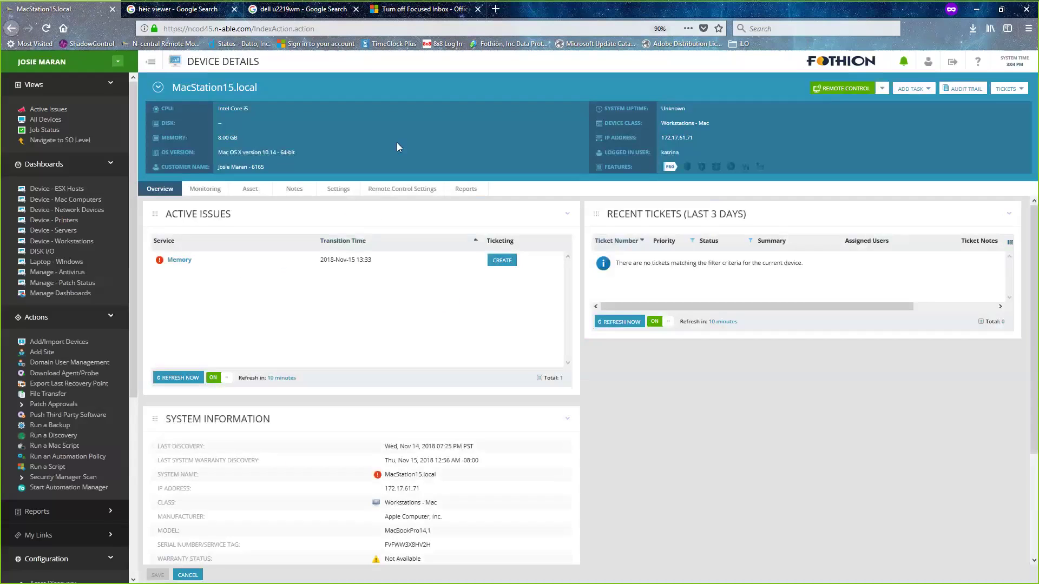
- Switch the Memory service's Monitored setting to OFF in the Monitoring list
click(207, 188)
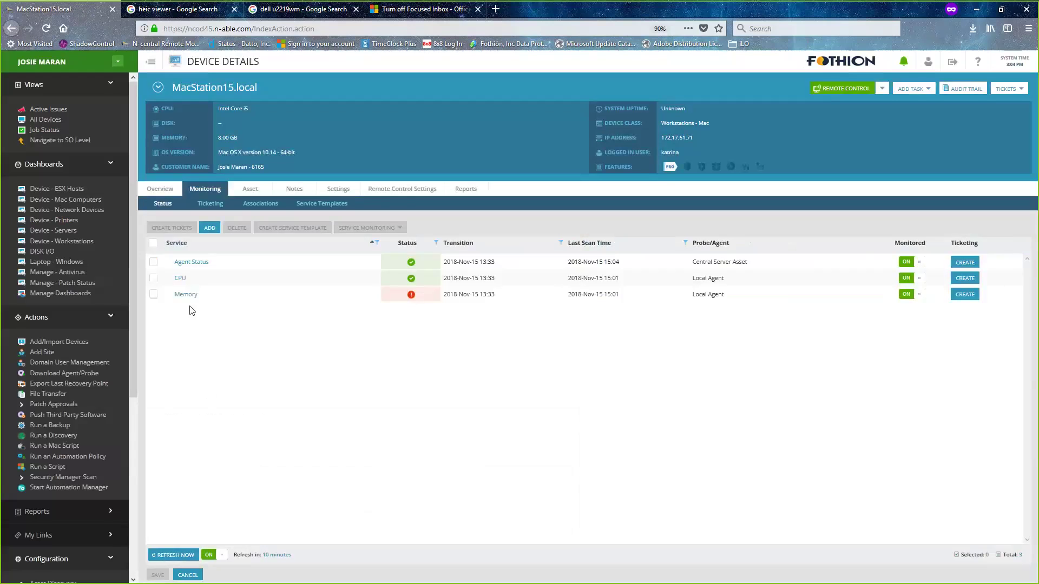
click(198, 290)
- Add one Disk service instance to MacStation15.local and apply it
click(219, 204)
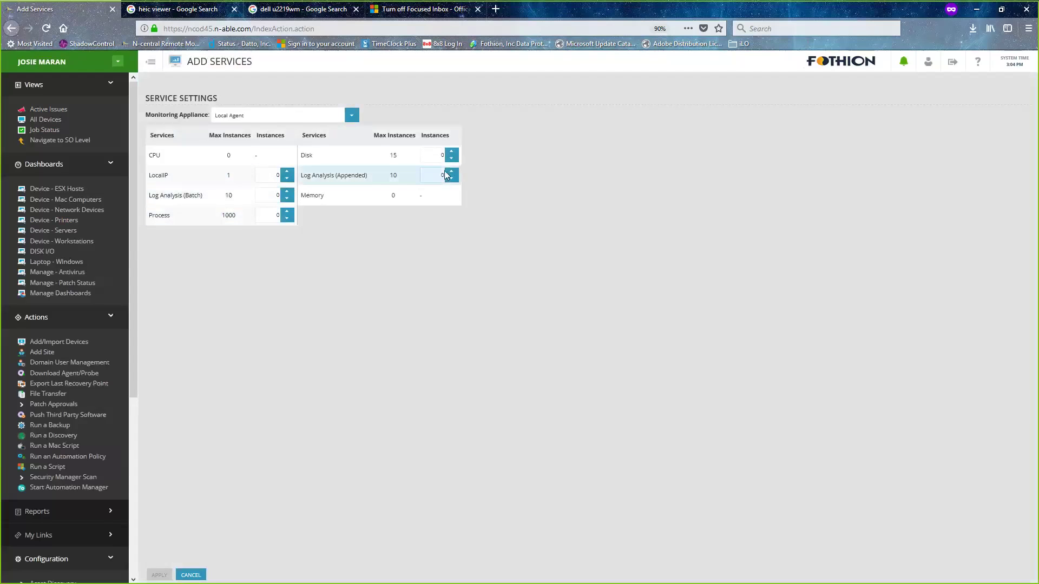
click(452, 153)
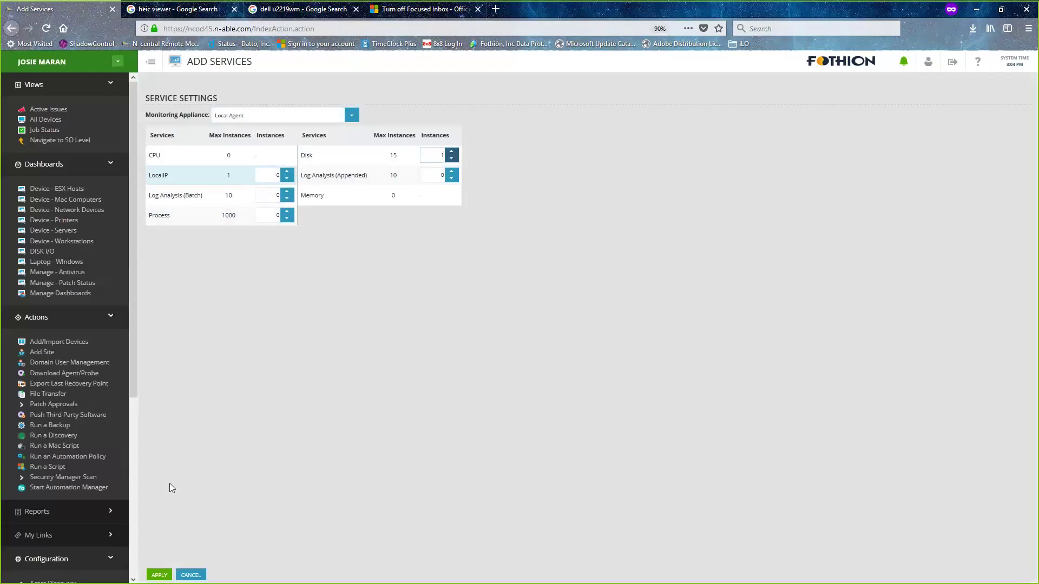
click(159, 575)
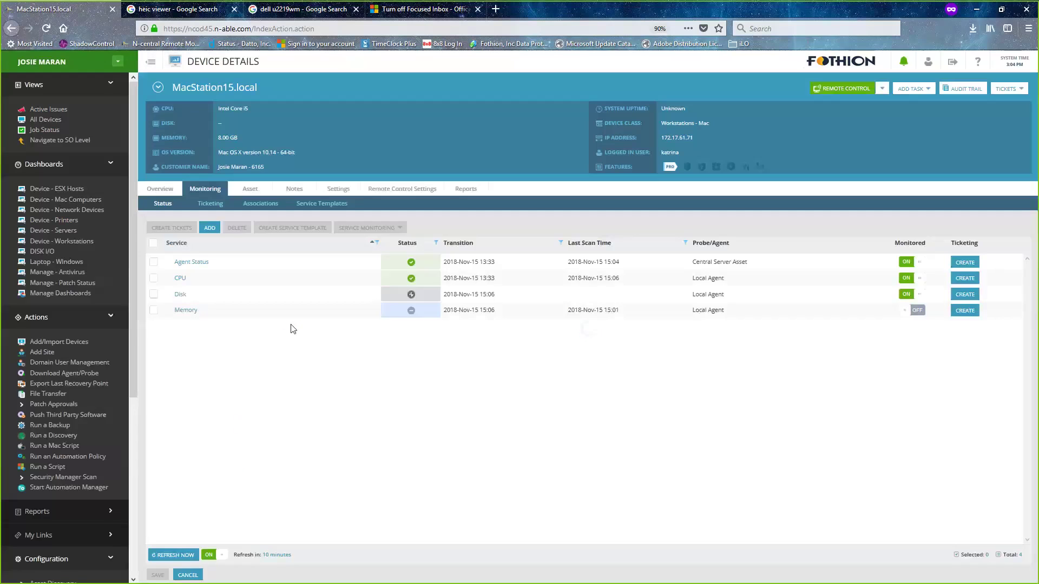
- Set the new Disk service's Volume Name to the discovered root volume '/' and save
click(180, 295)
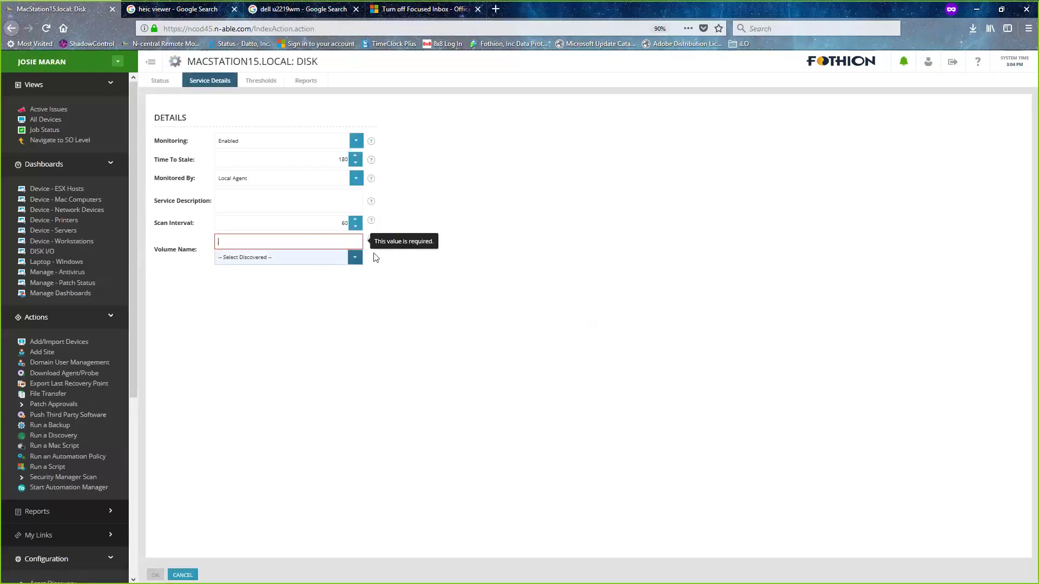
click(354, 258)
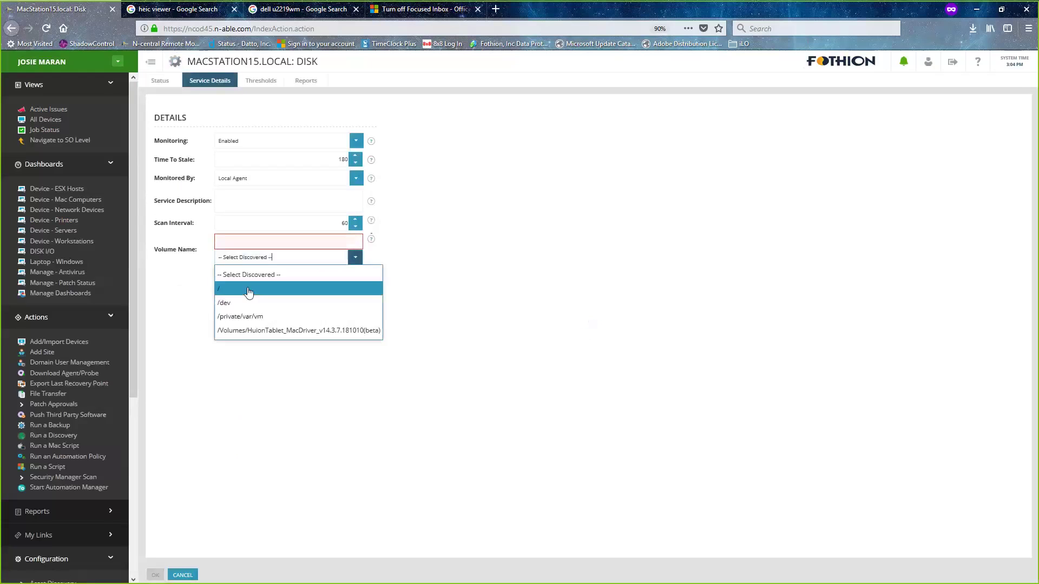
click(248, 291)
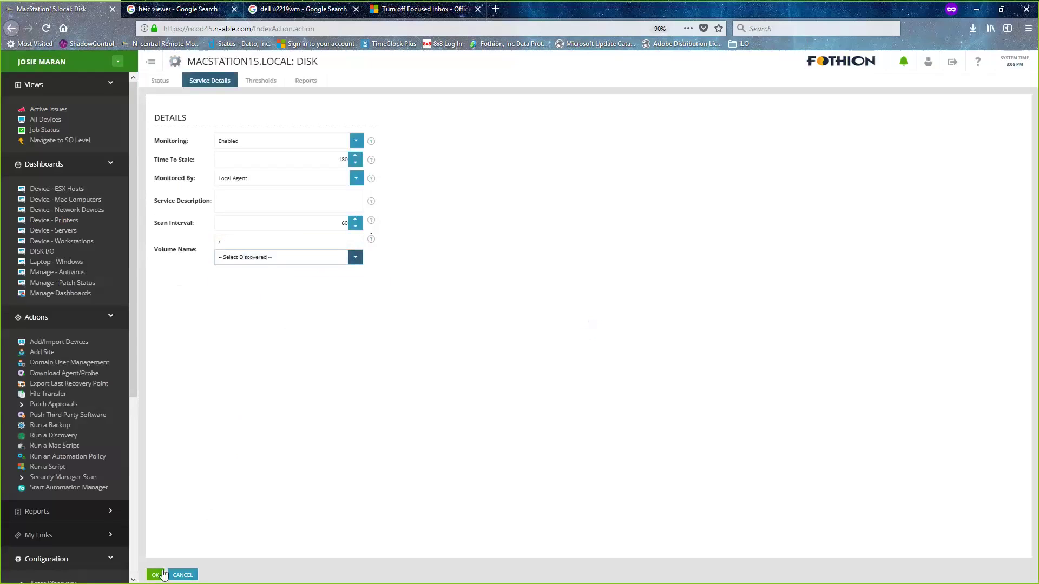
click(156, 575)
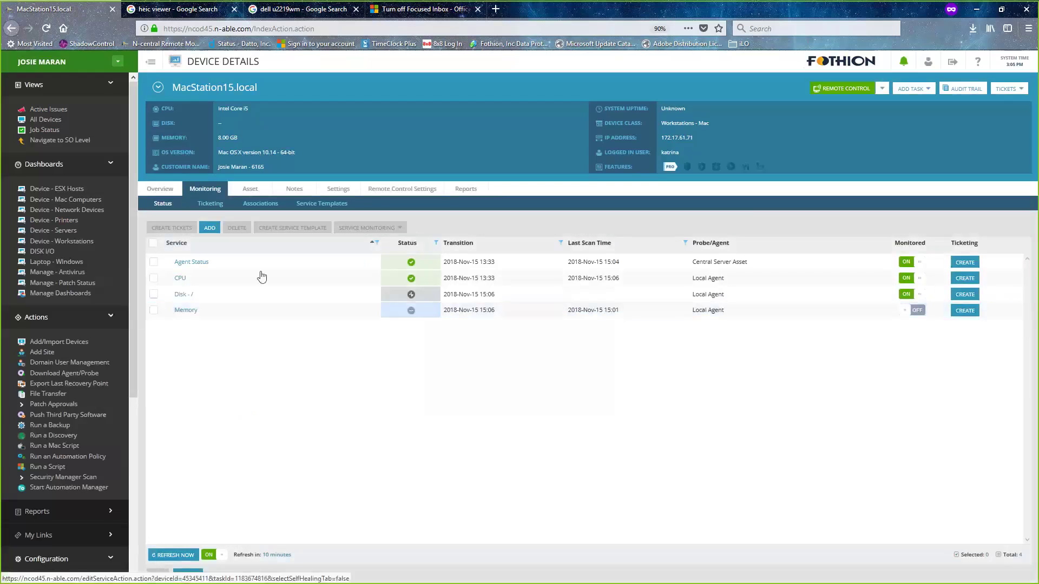
- Open Views > All Devices and scroll the 124-device list
click(150, 187)
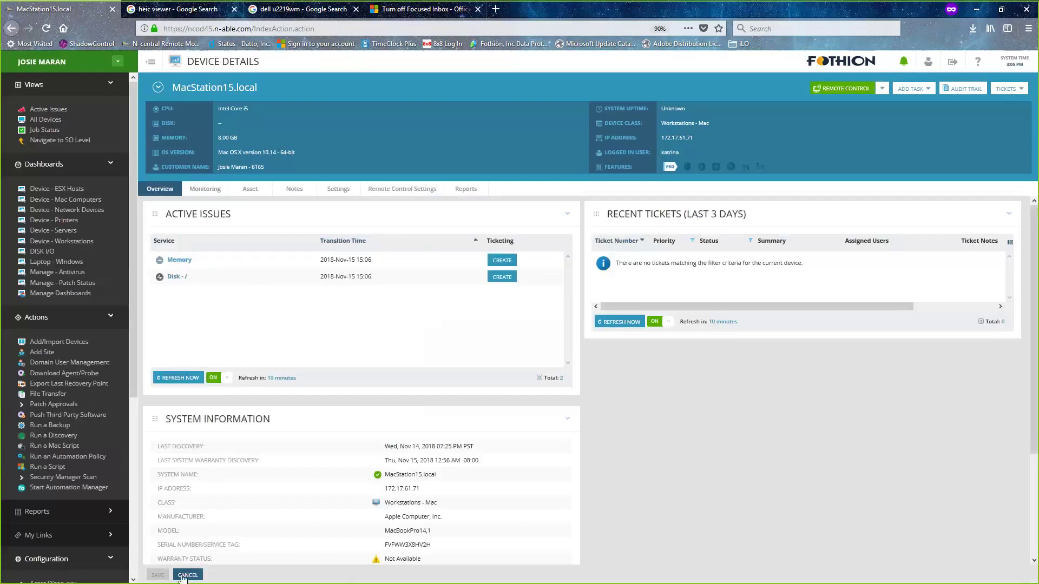
click(184, 576)
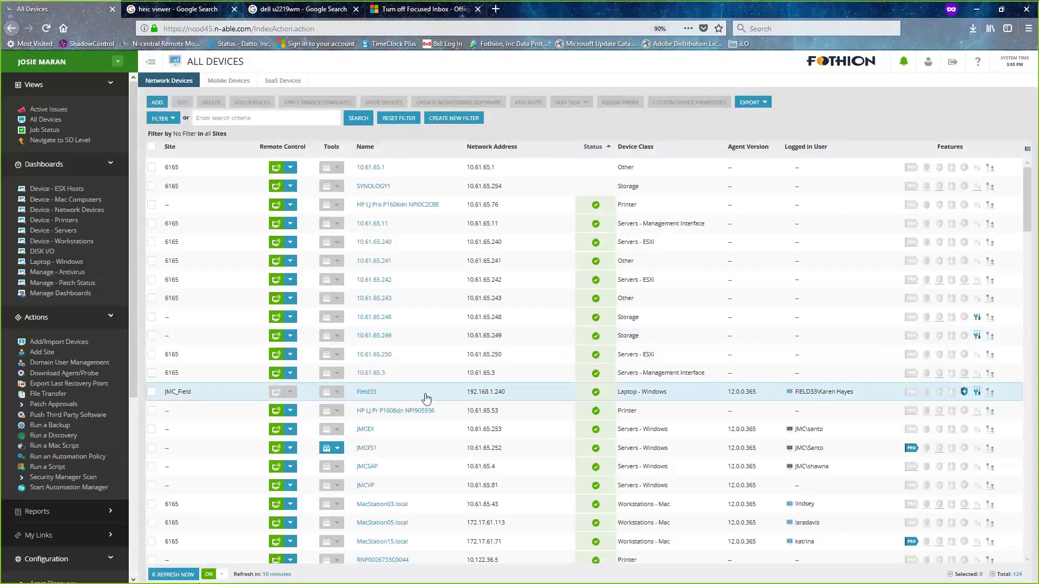
scroll(422, 398, down, 3)
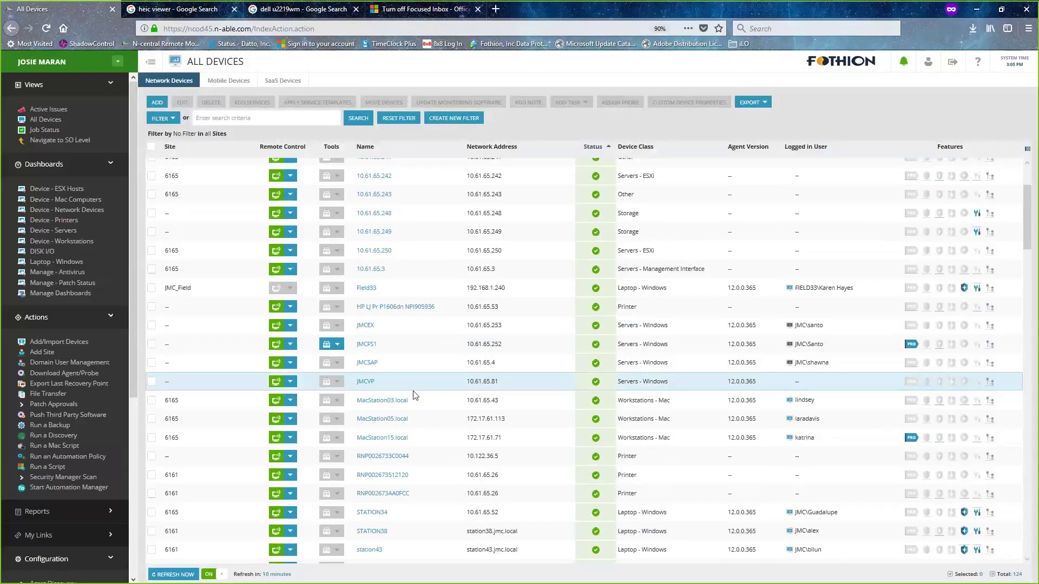
- Open the HP MSA 2040 device 10.61.65.248, scan its overview, then go to its Settings tab
click(378, 215)
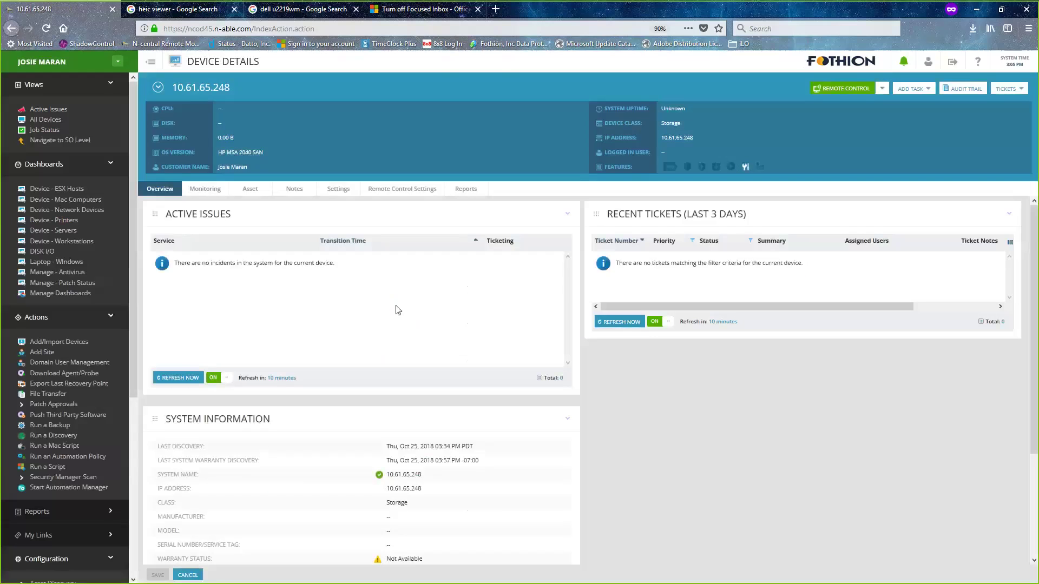
scroll(398, 310, down, 3)
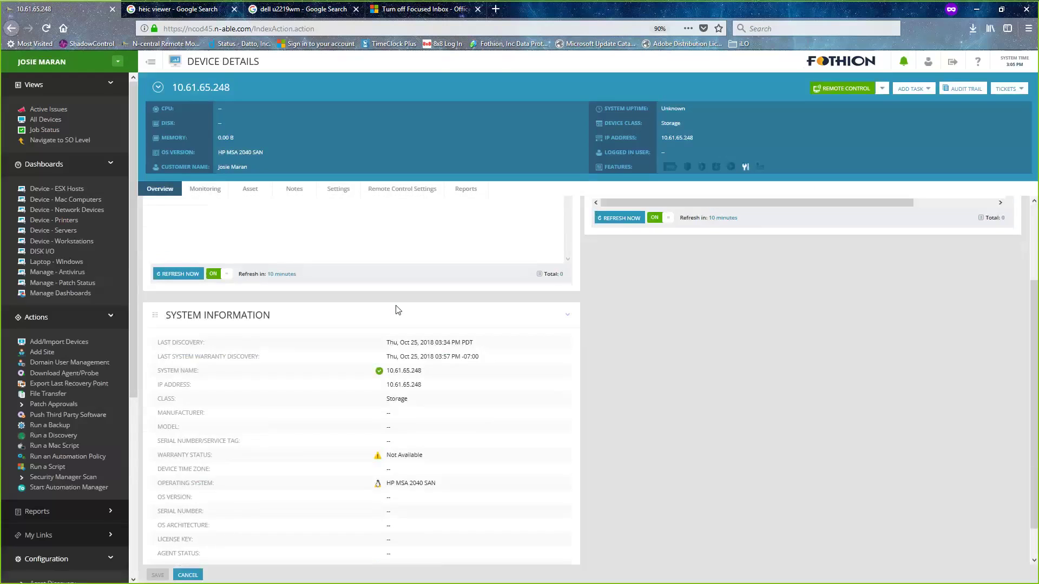
scroll(398, 310, down, 1)
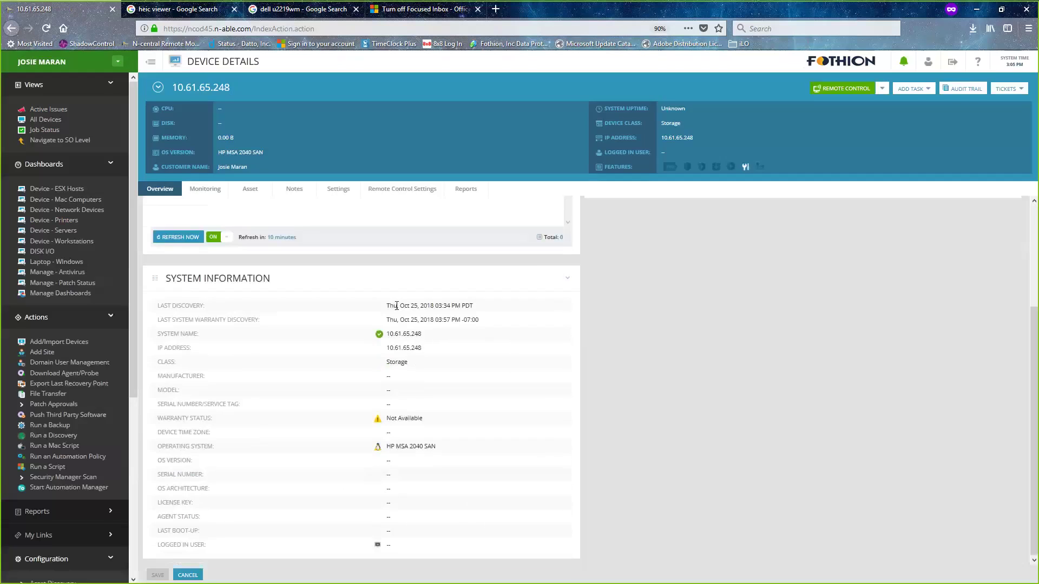
scroll(397, 306, up, 4)
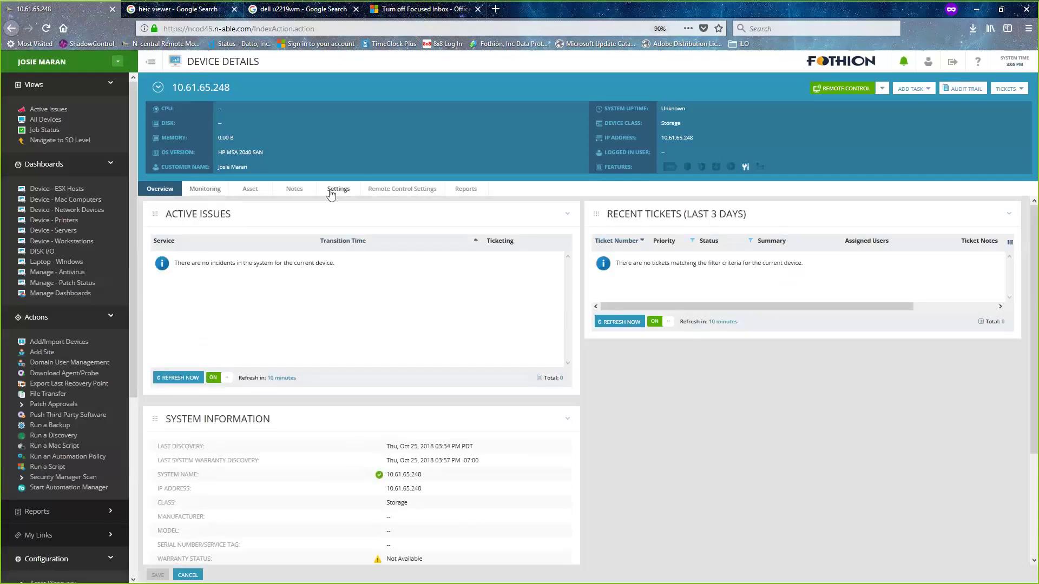
click(331, 193)
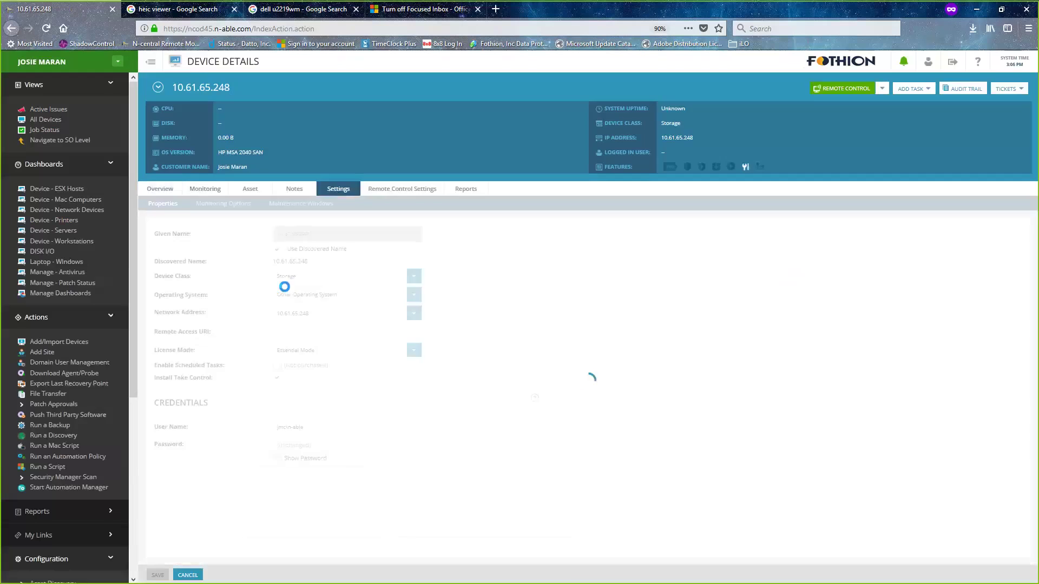
click(321, 427)
key(ctrl+a)
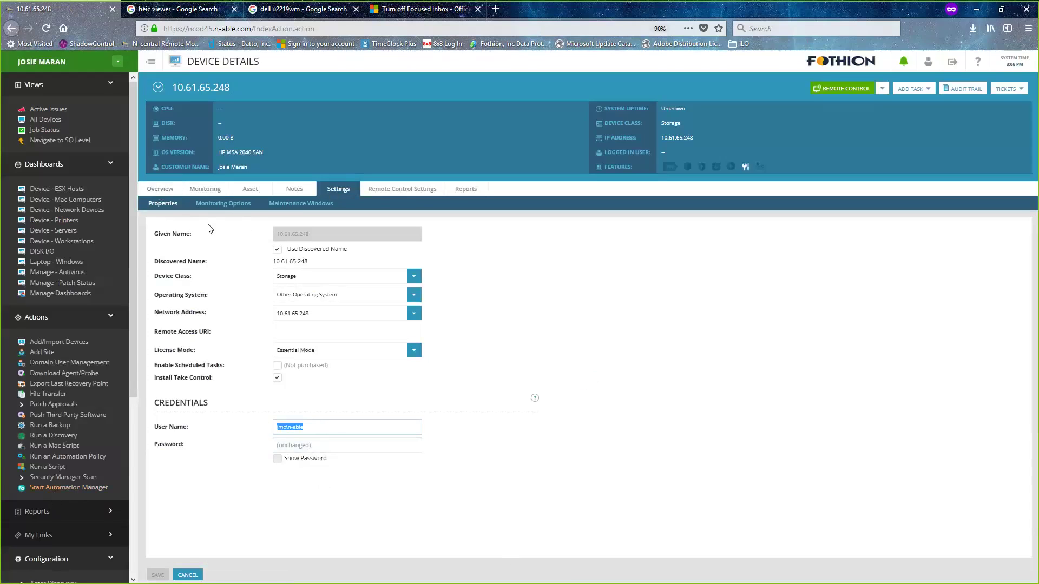
click(463, 385)
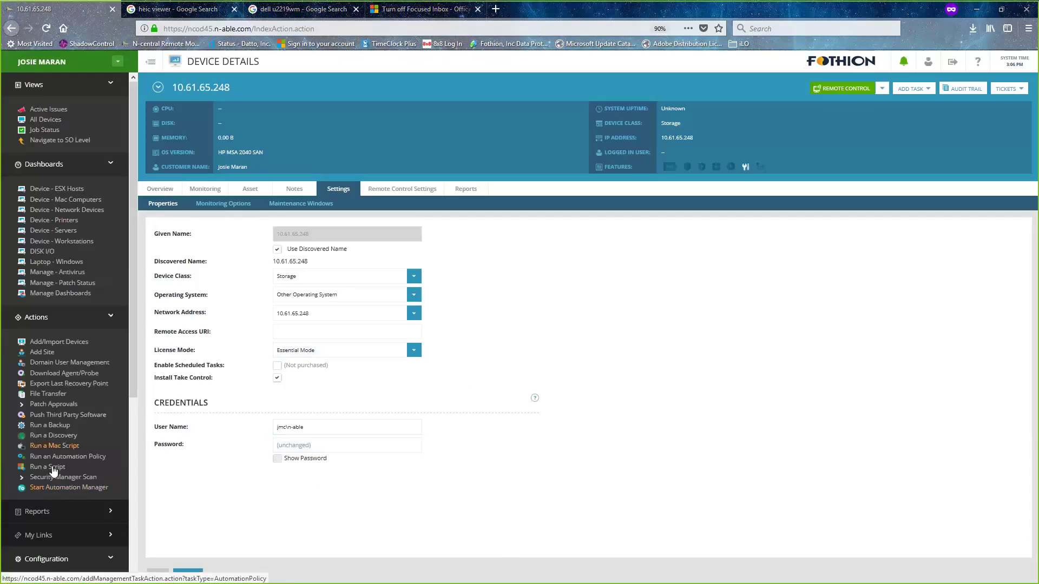
- Open the Run a Discovery link from the Actions sidebar in a new browser tab
right_click(58, 436)
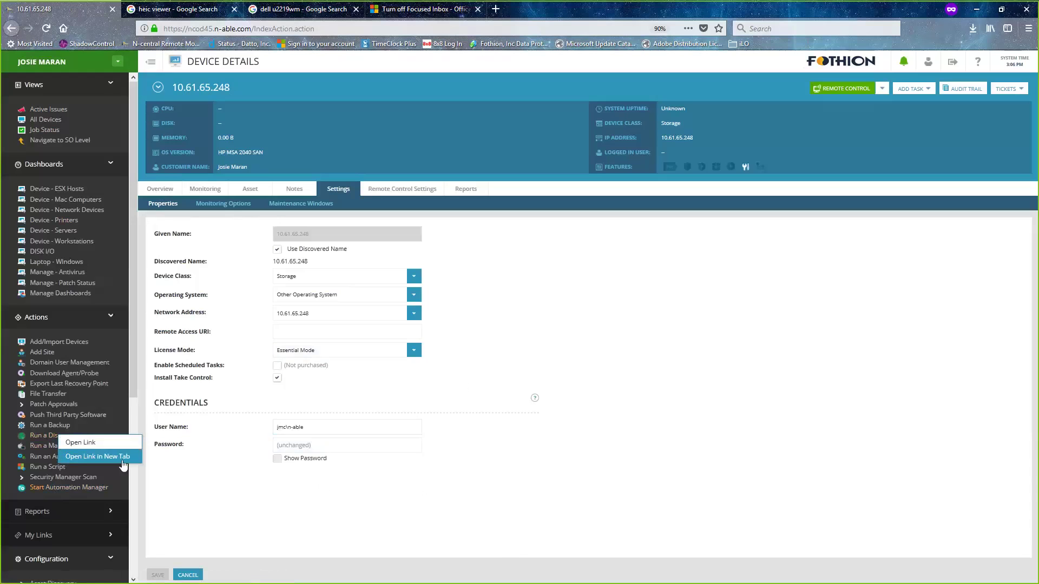
click(120, 458)
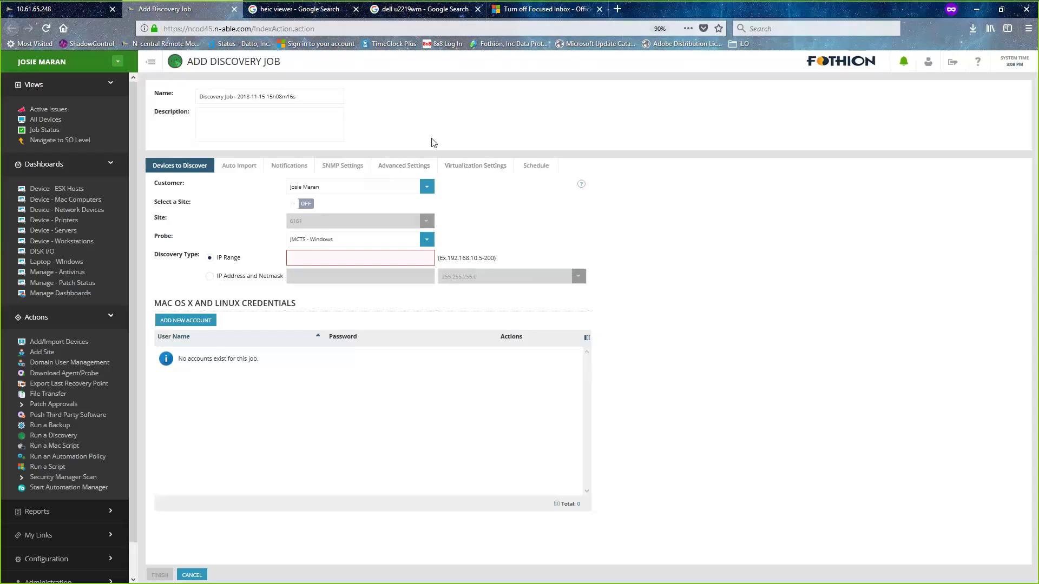
- Check the discovery job's Advanced Settings and Virtualization Settings, down to the empty accounts table
click(411, 167)
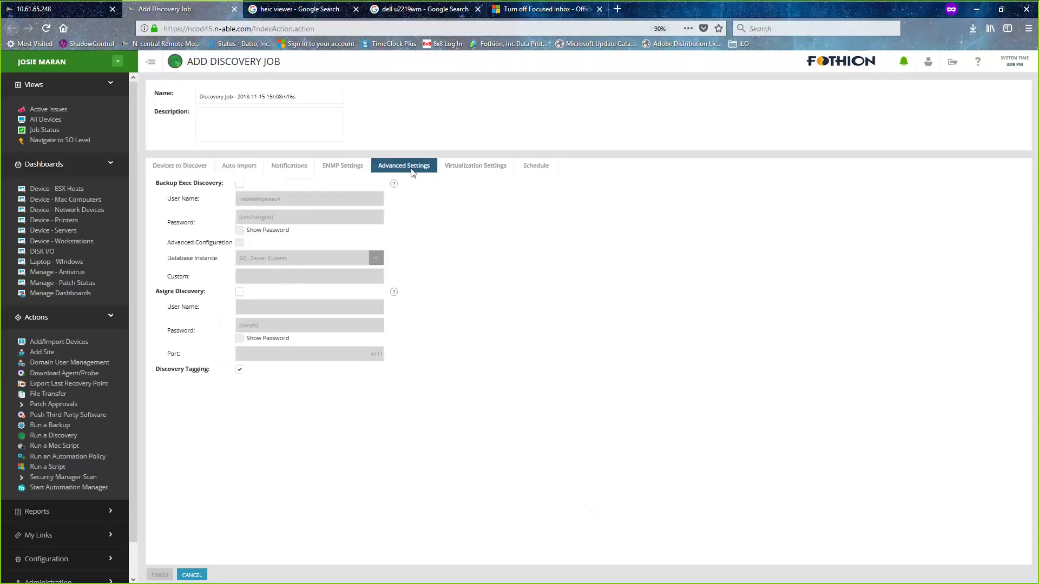
click(479, 170)
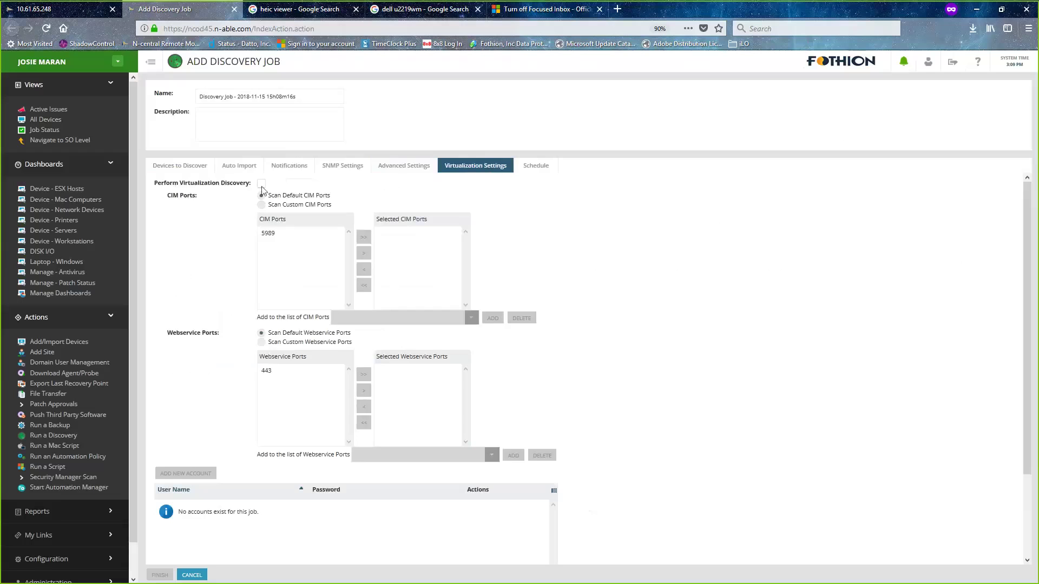
scroll(390, 504, down, 2)
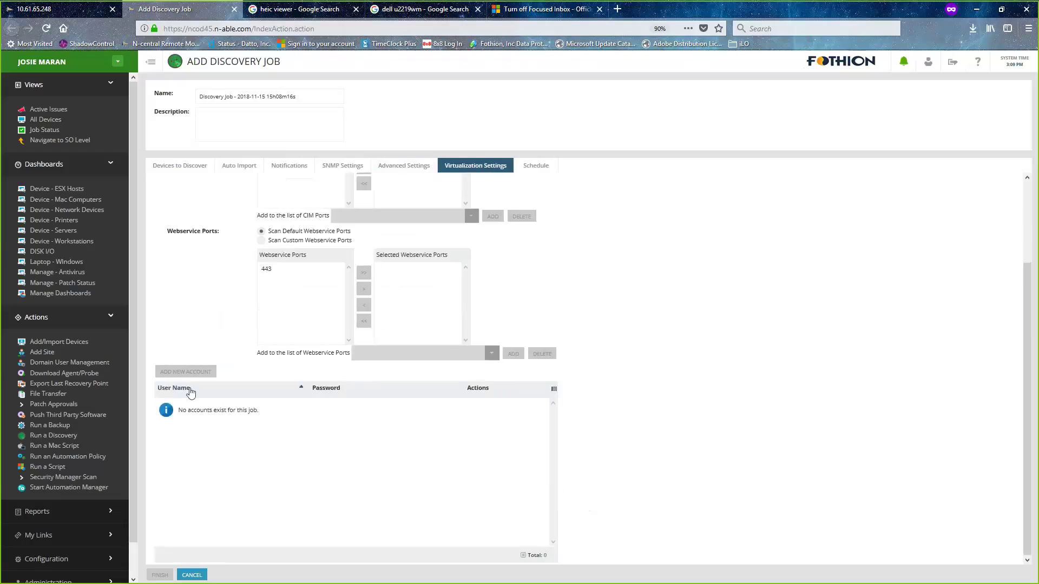
drag(194, 410, 240, 429)
click(332, 455)
- Switch back to the 10.61.65.248 browser tab and load its Monitoring tab
click(56, 18)
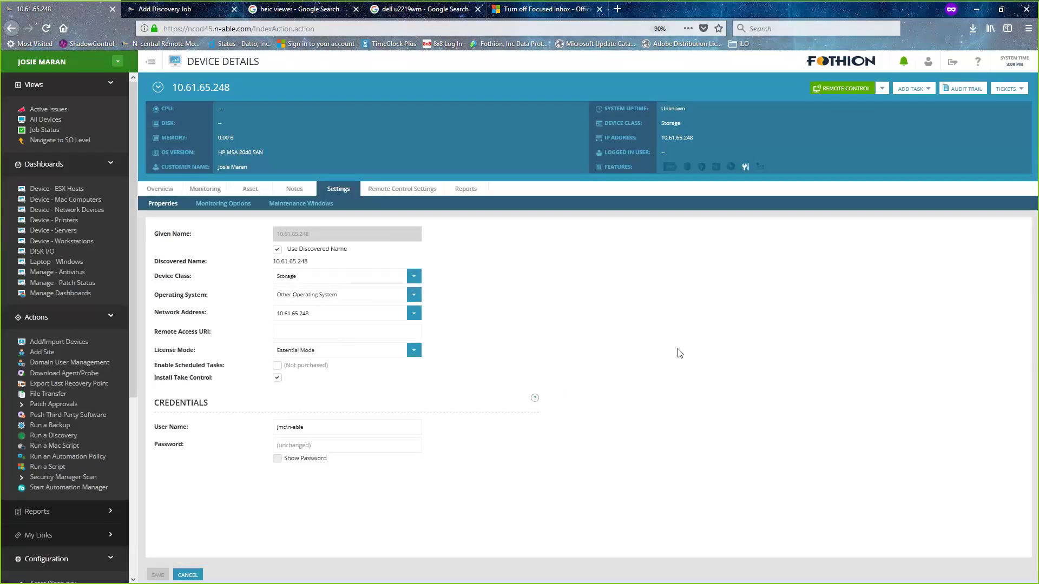
click(205, 191)
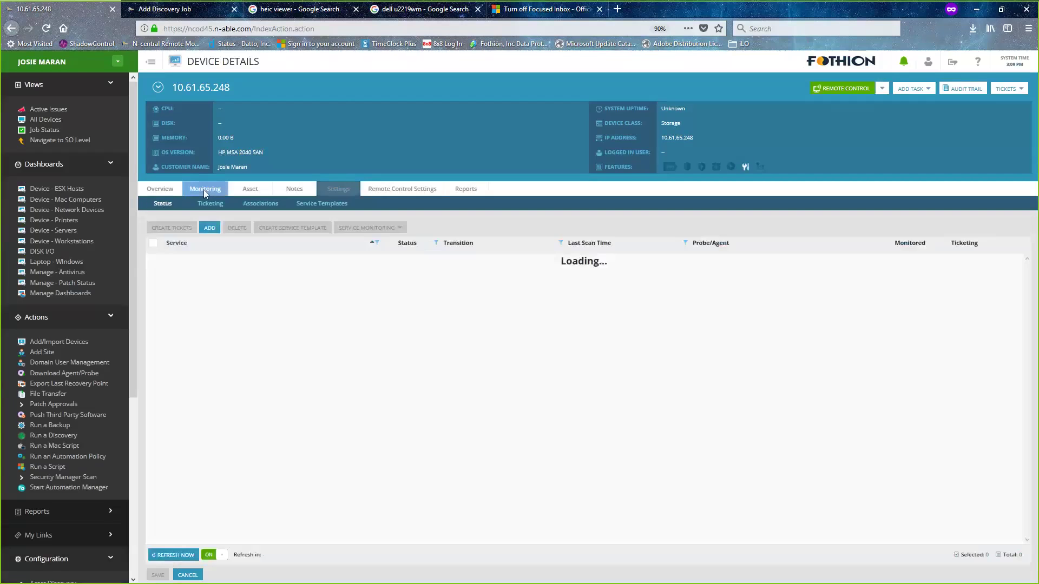
- Return to the Settings properties page of SAN device 10.61.65.248
click(351, 190)
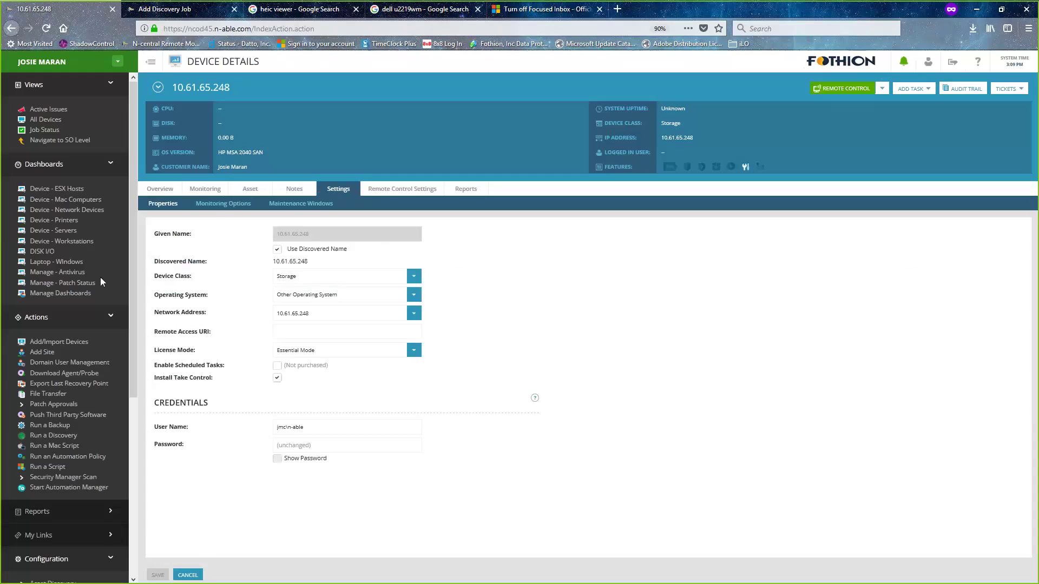
- Check the Monitoring status list, confirming only Connectivity is monitored on 10.61.65.248
click(211, 190)
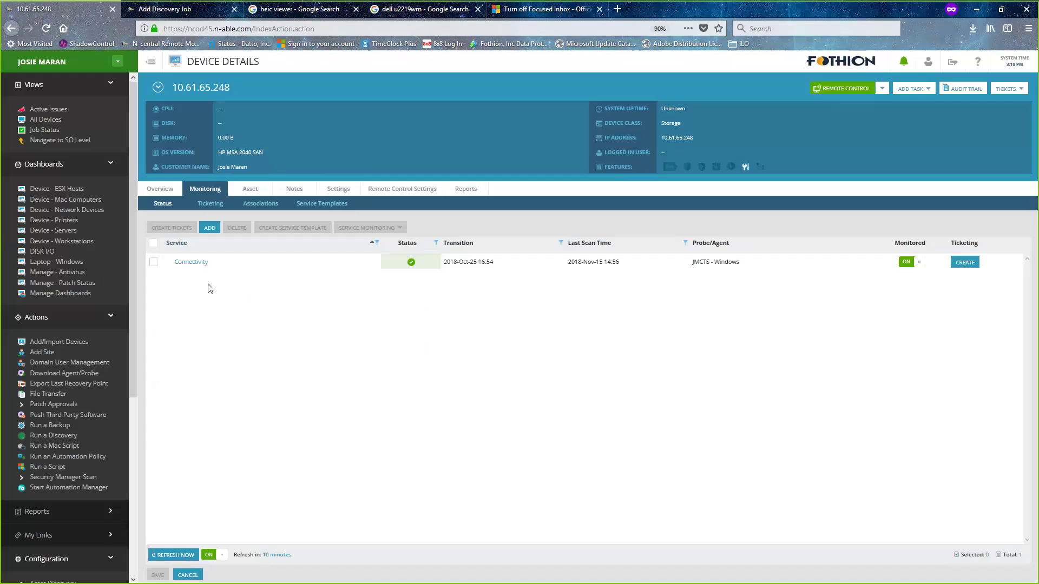
- Open a new blank browser tab next to N-central
click(617, 9)
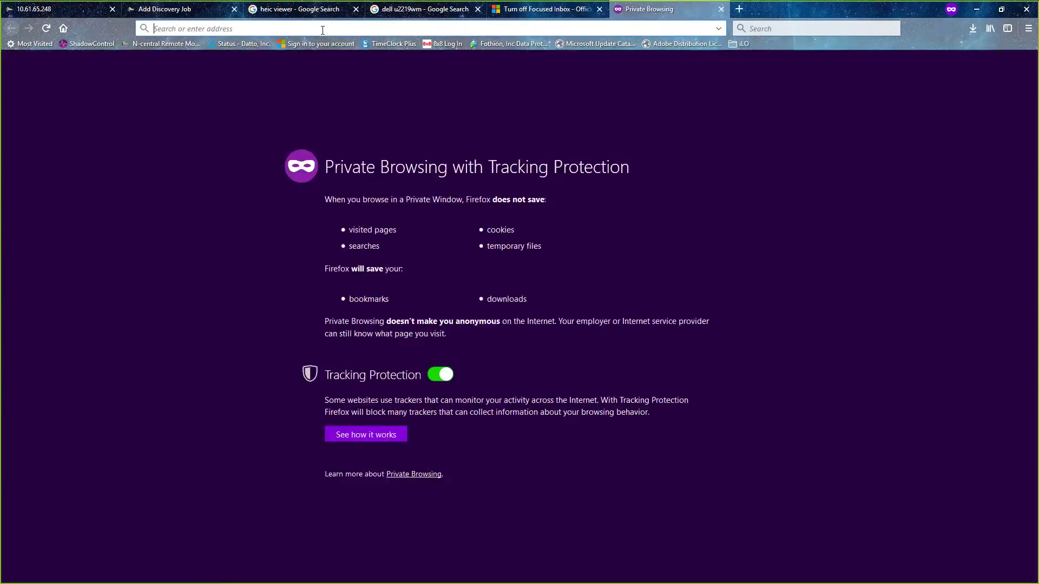
- Load the community Custom Monitoring address and enter the account username and password
text(https://community.solarwindsmsp.com/Community/Custom-Monitoring)
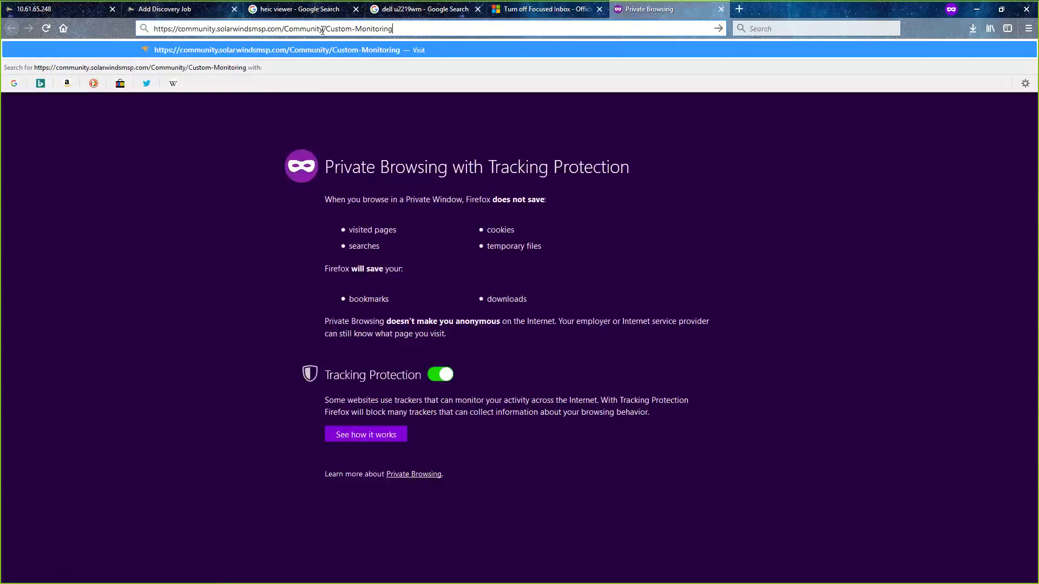
key(Return)
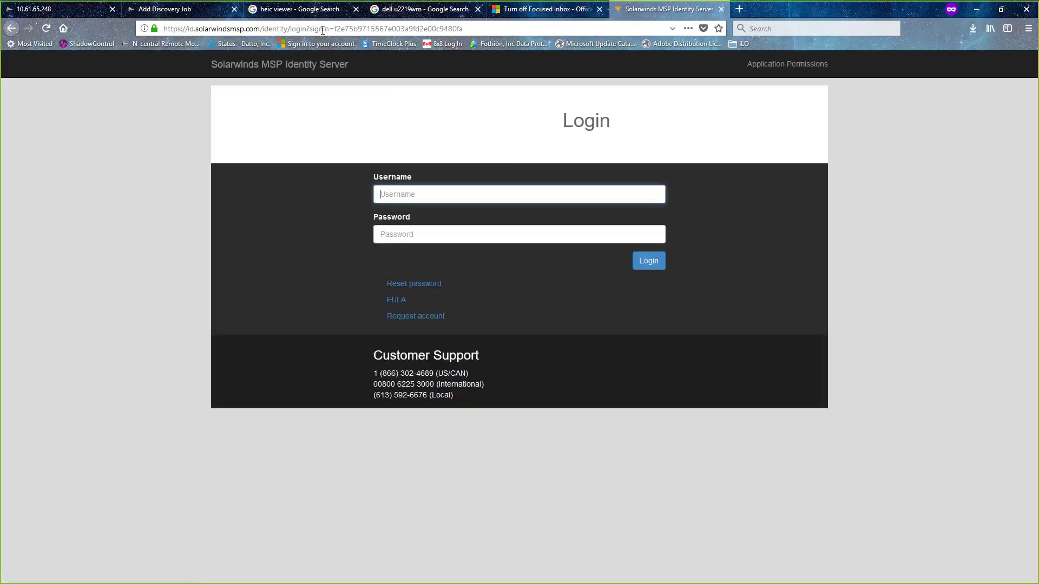
text(sant)
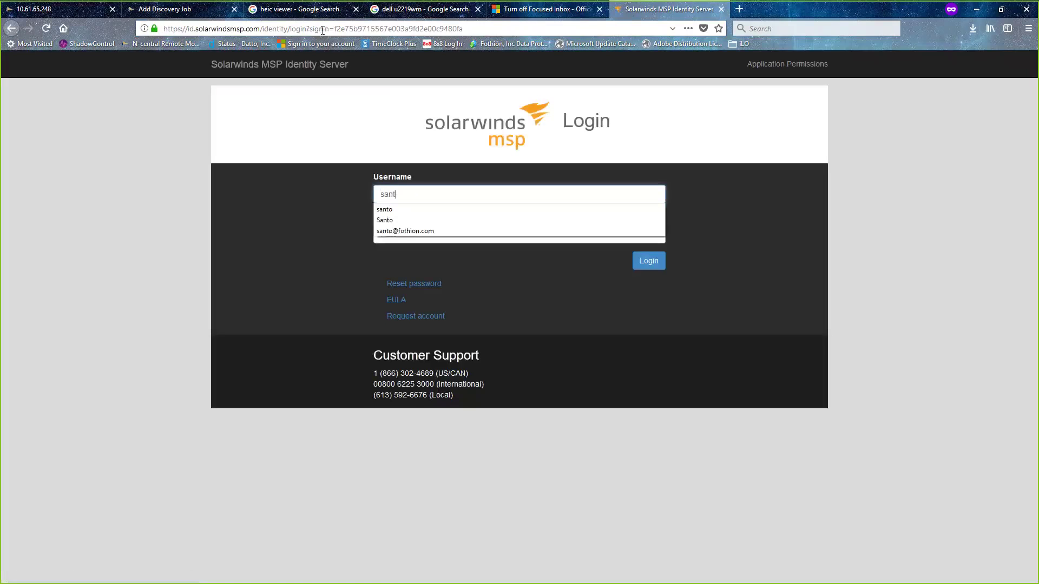
text(o)
key(Left)
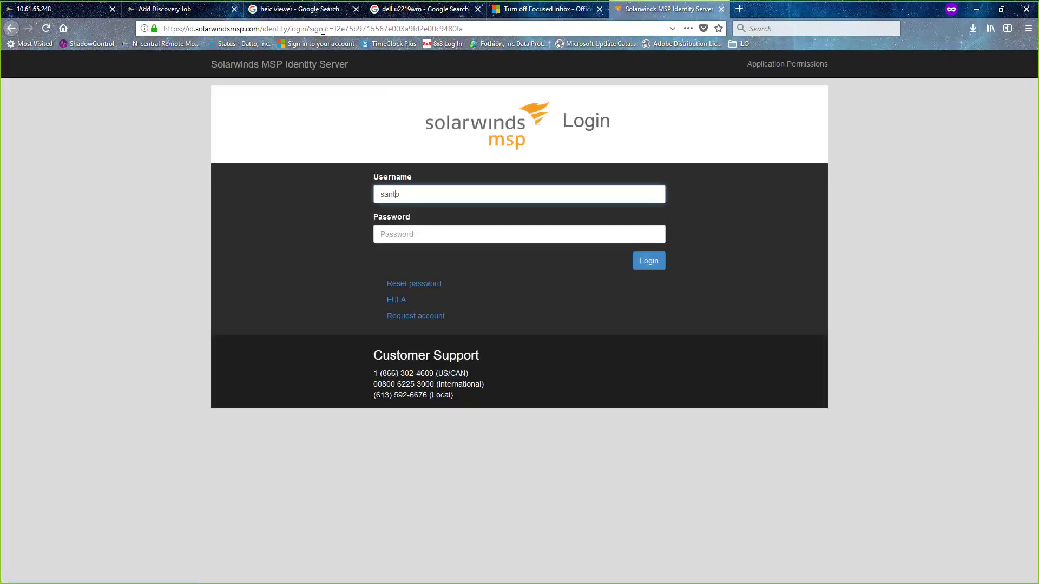
text(@)
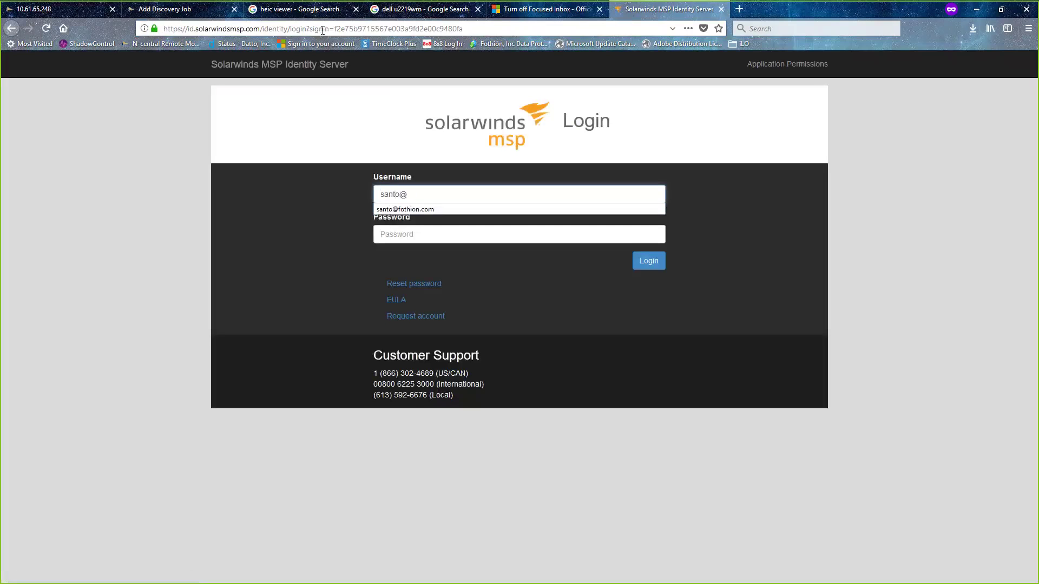
key(Down)
key(Tab)
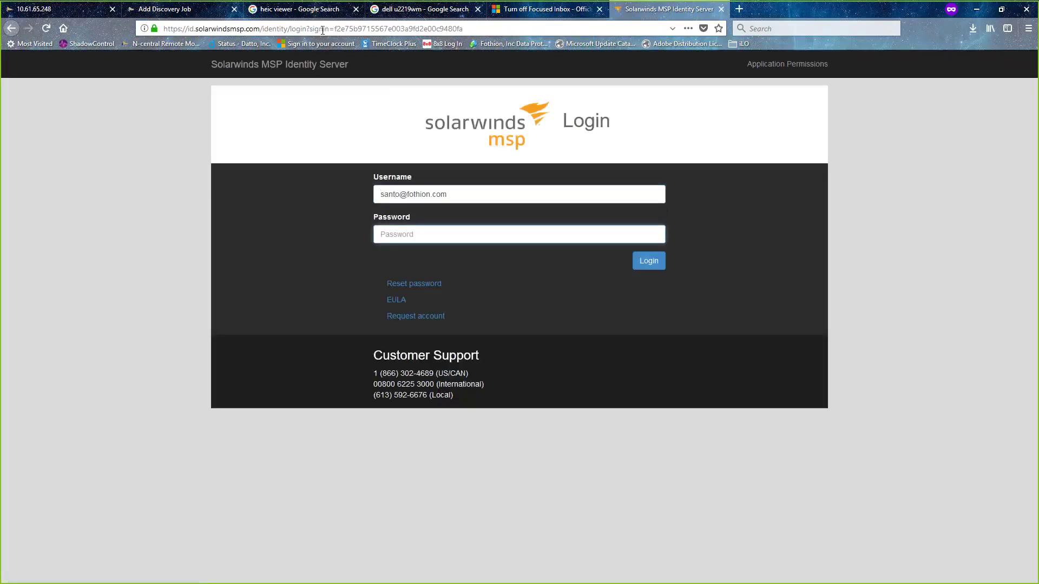
text(•••••••••)
- Submit the login, re-entering the password, to reach the Custom Monitoring page
click(322, 30)
click(655, 262)
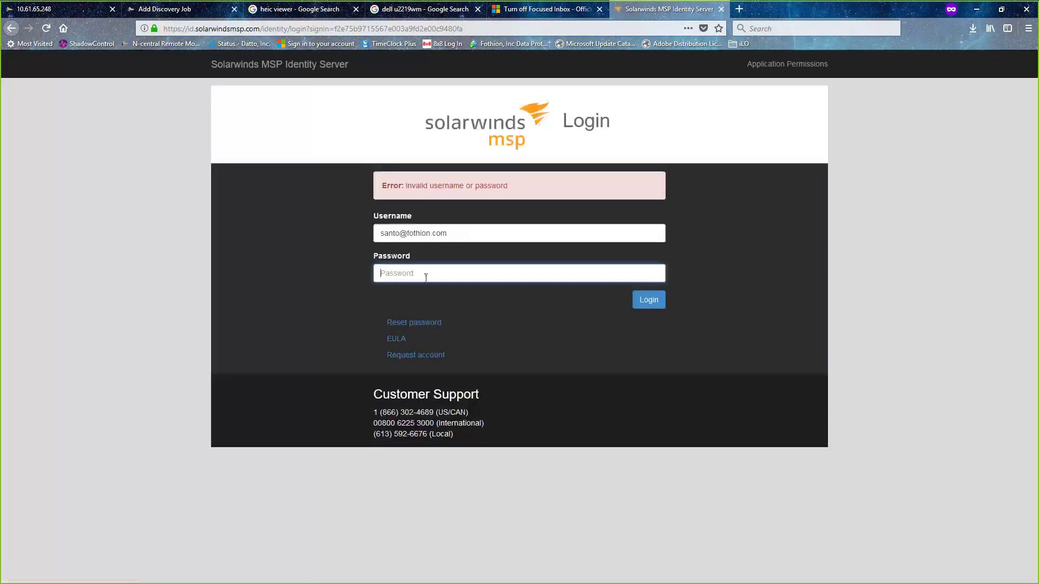
text(******)
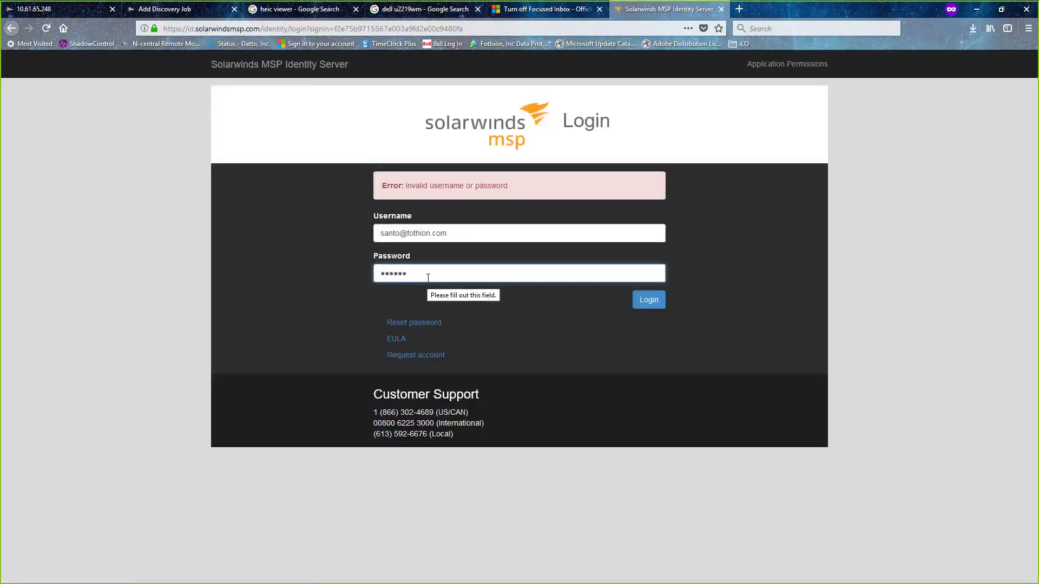
text(*******)
key(Return)
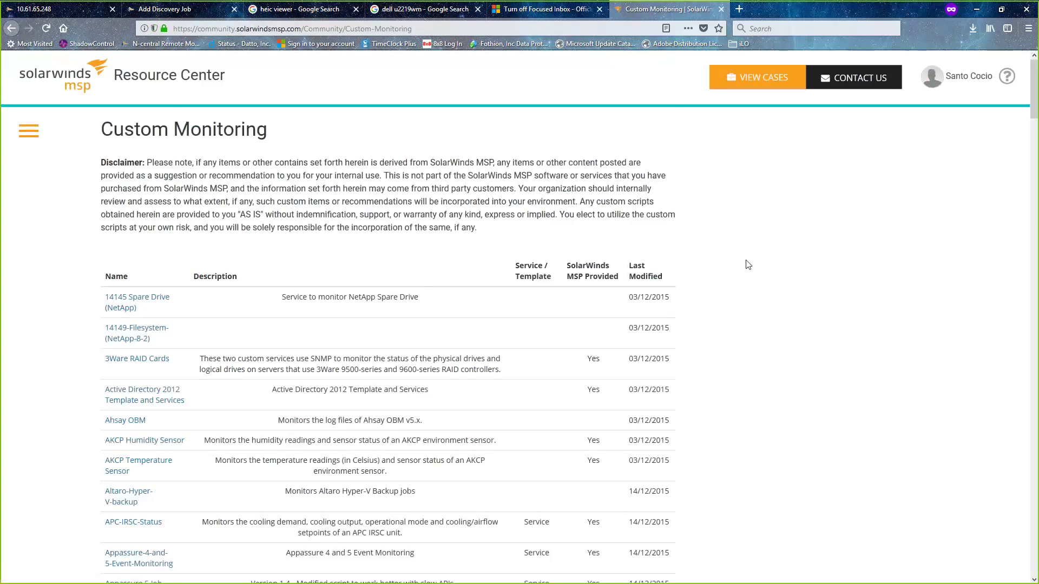
- Search the page for 'HP M' to find the Sensor Status (HP MSA SAN) entry
key(ctrl+f)
text(HP)
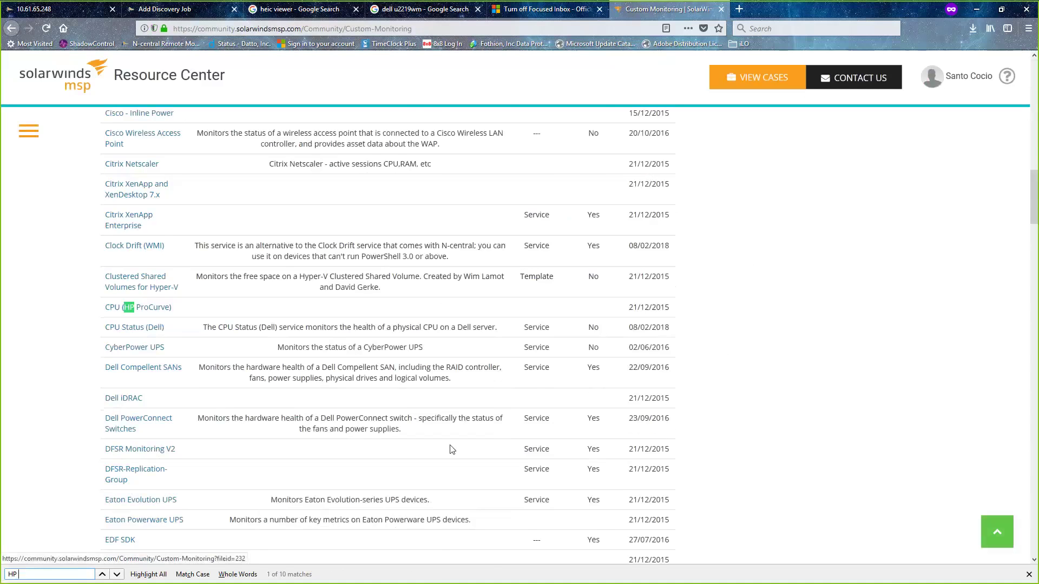
text( M)
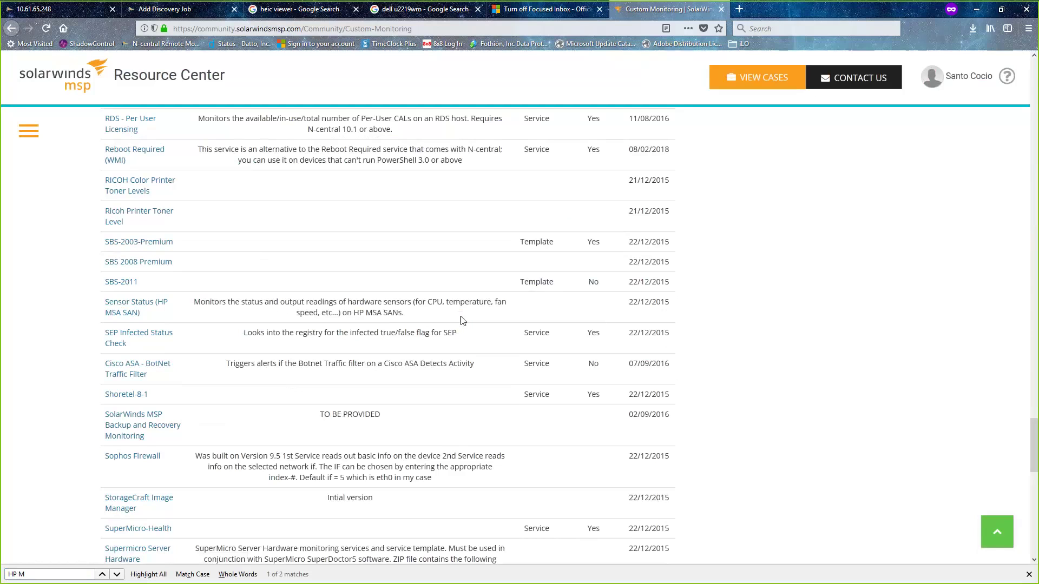
- Download the Sensor Status (HP MSA SAN) zip and open it from the downloads list
click(141, 305)
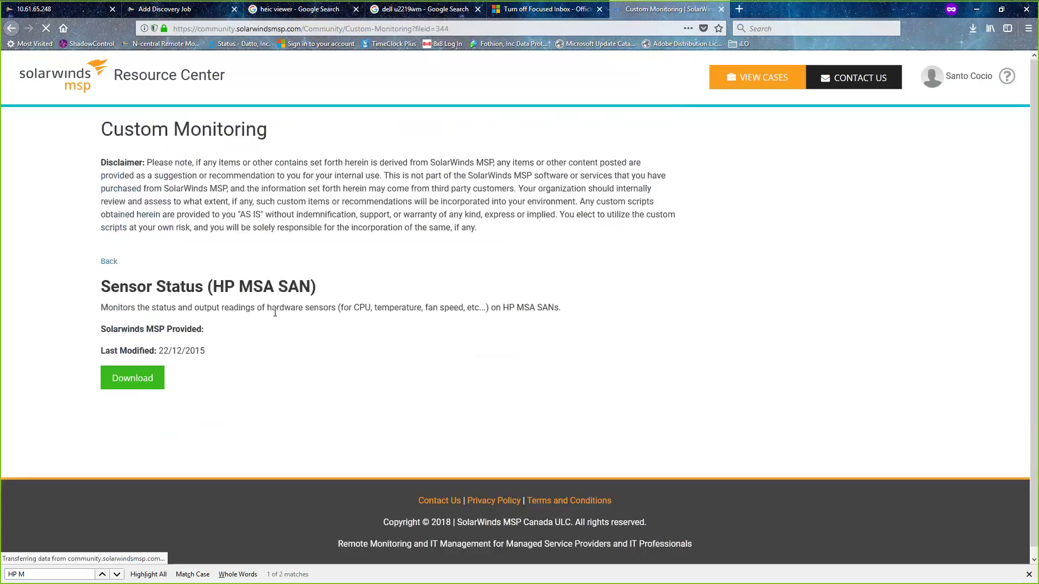
click(112, 382)
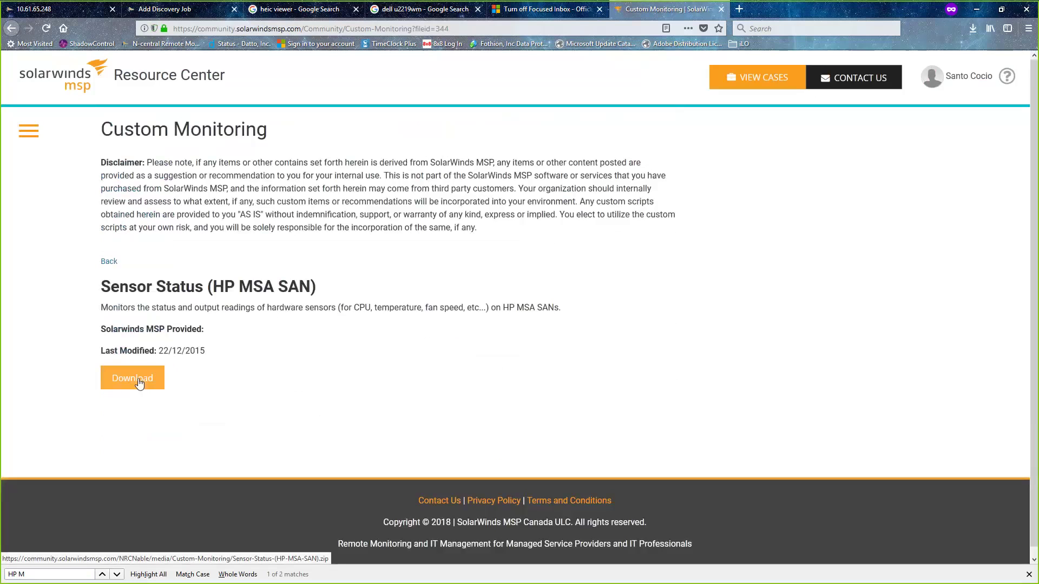
click(139, 383)
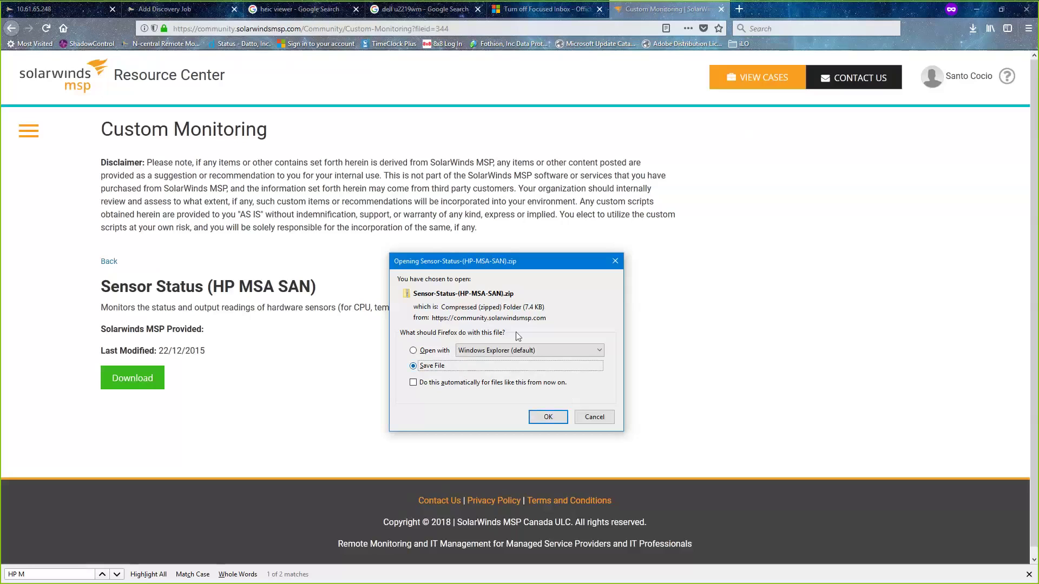
click(545, 421)
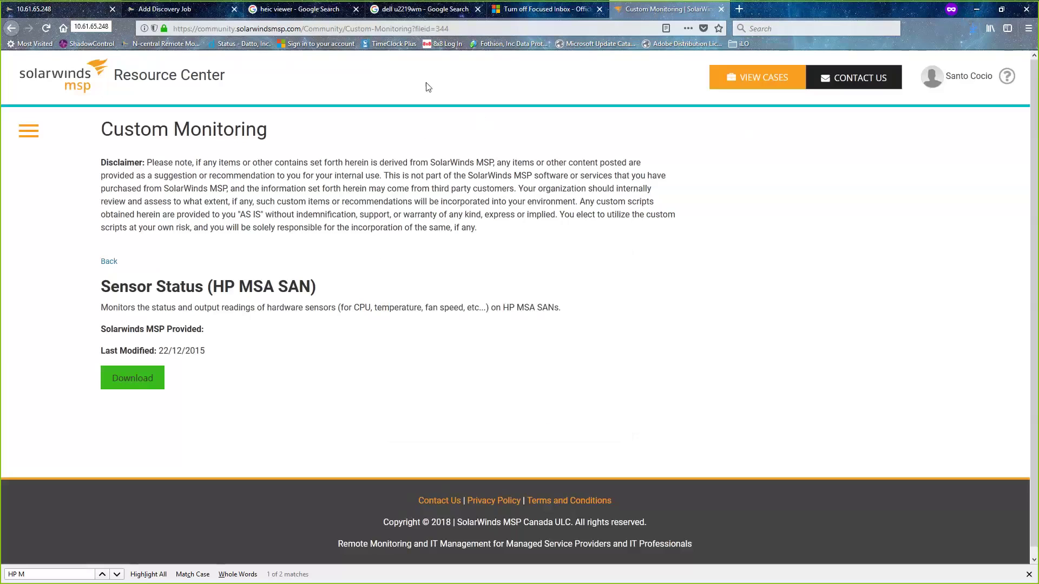
click(973, 29)
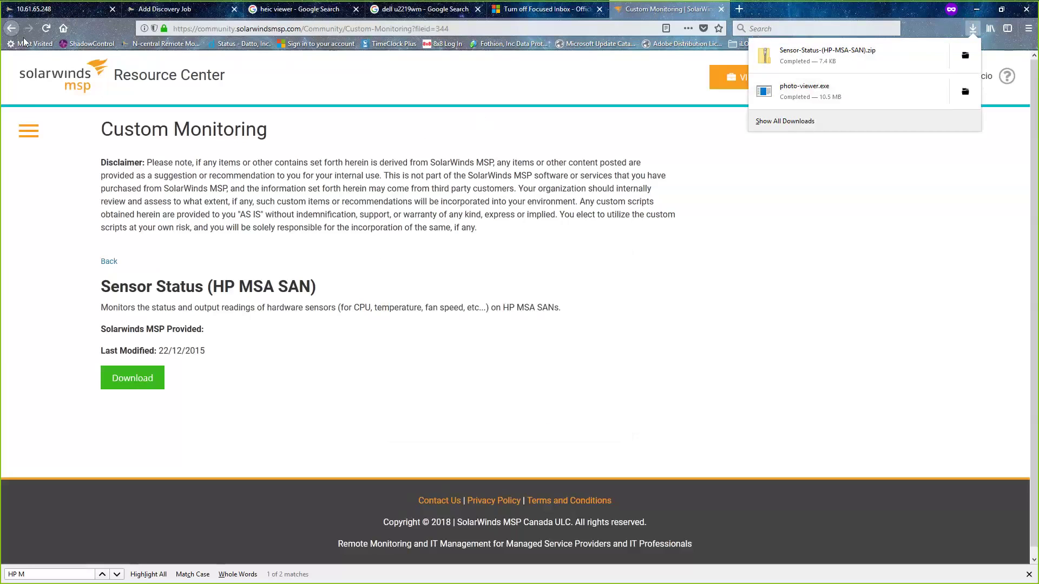
click(797, 63)
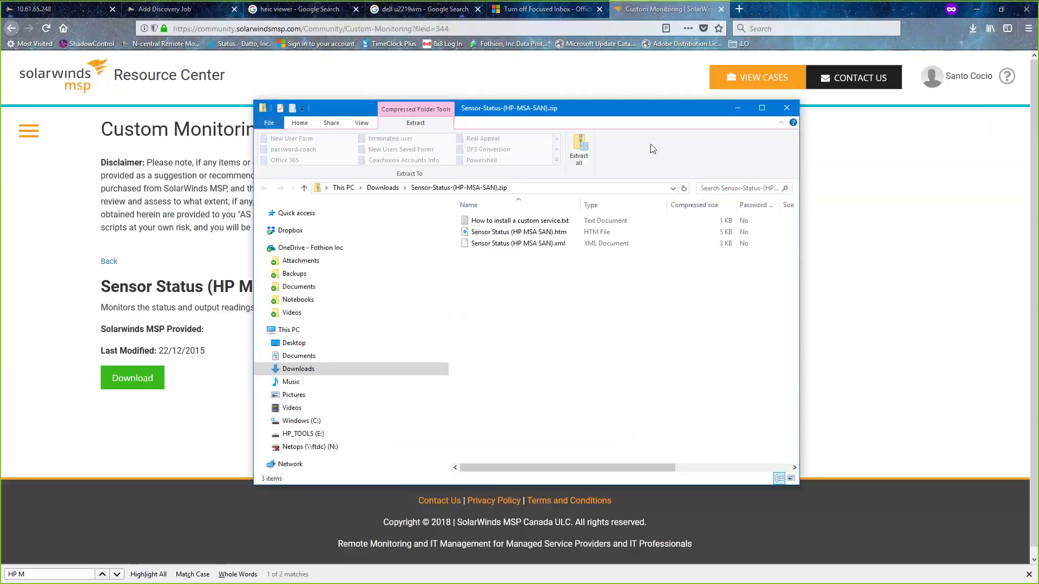
- Extract the Sensor-Status-(HP-MSA-SAN) zip and read 'How to install a custom service.txt' in Notepad
click(590, 143)
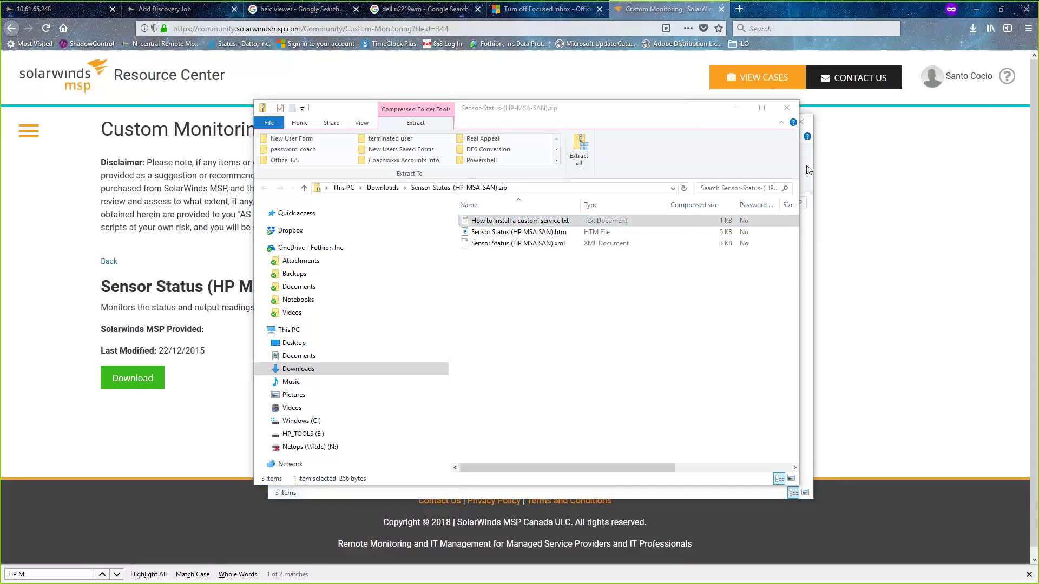
double_click(570, 220)
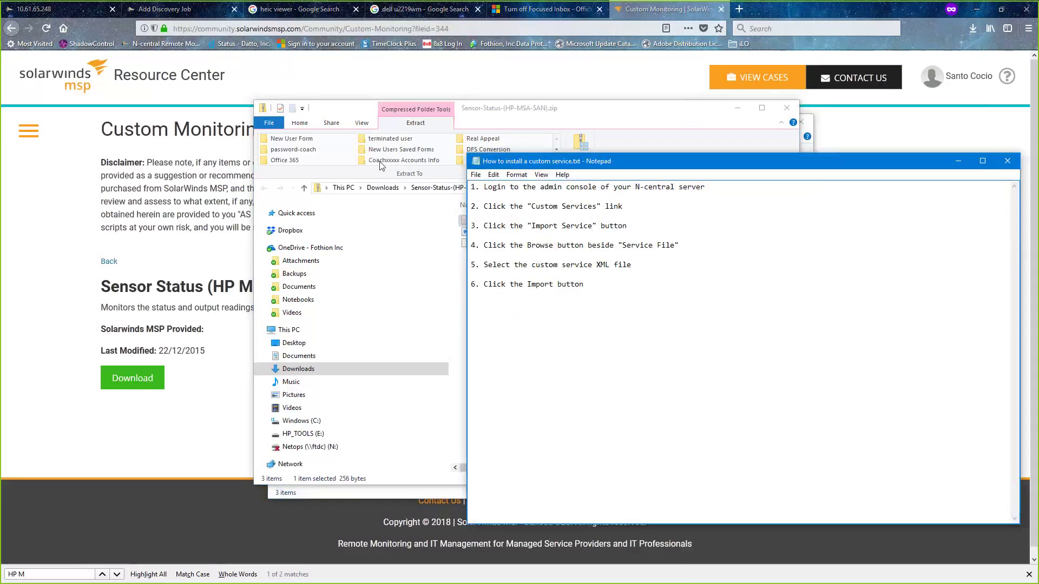
click(66, 8)
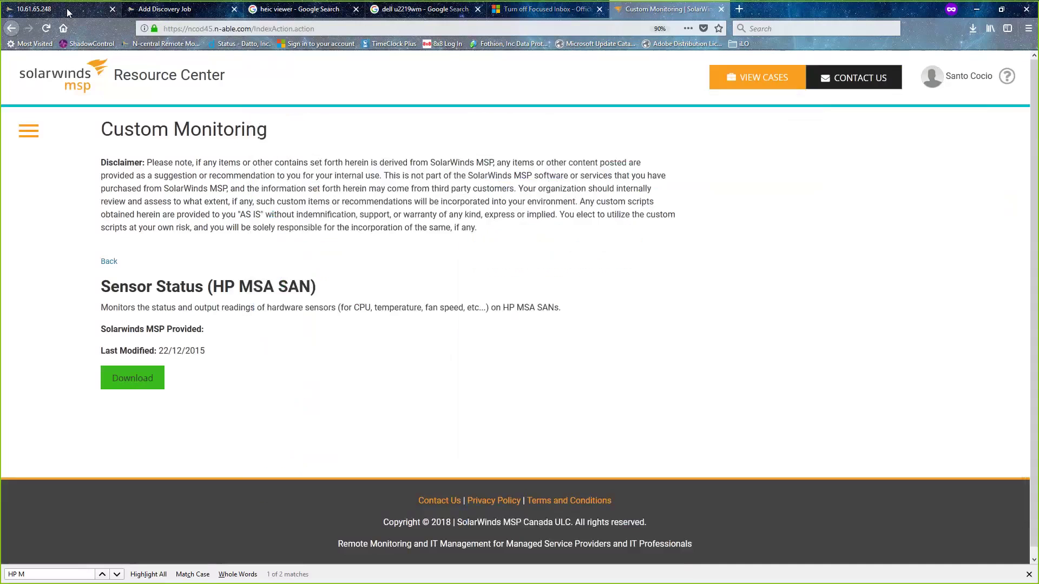
- Switch to Fothion Inc. and open Administration > Service Management > Custom Services
click(117, 62)
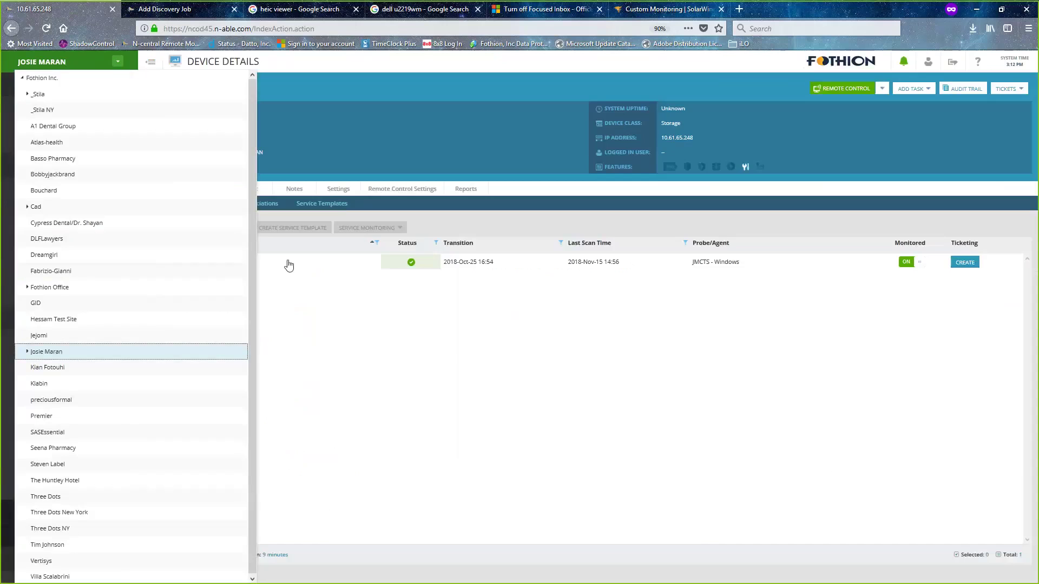
click(75, 81)
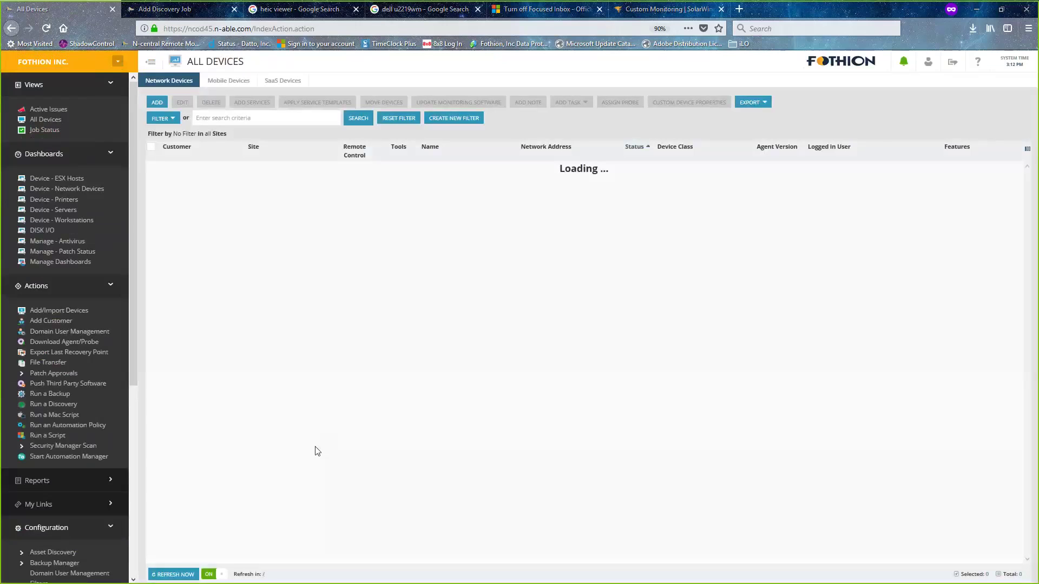
key(alt+Tab)
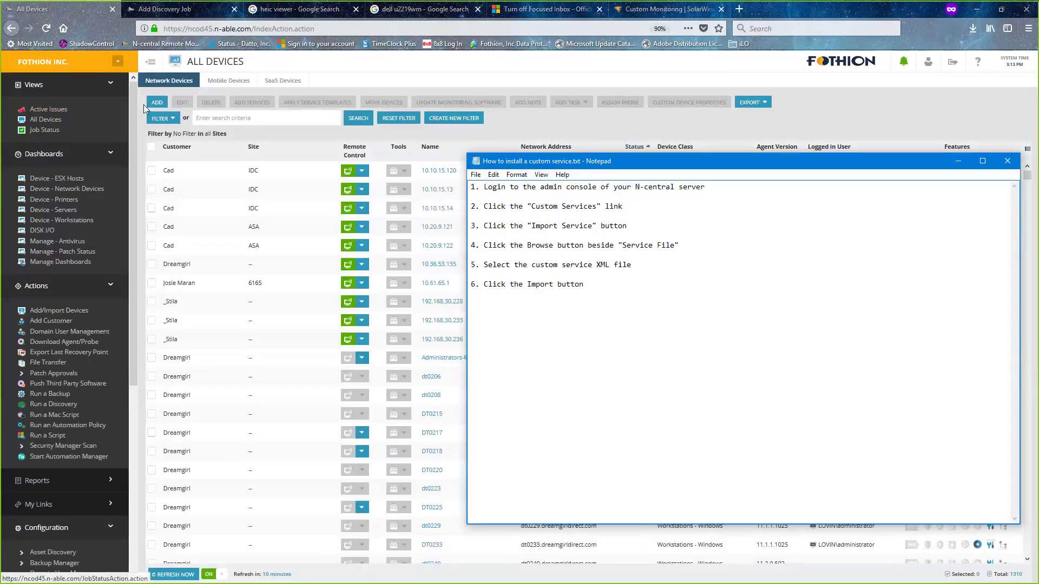
click(132, 190)
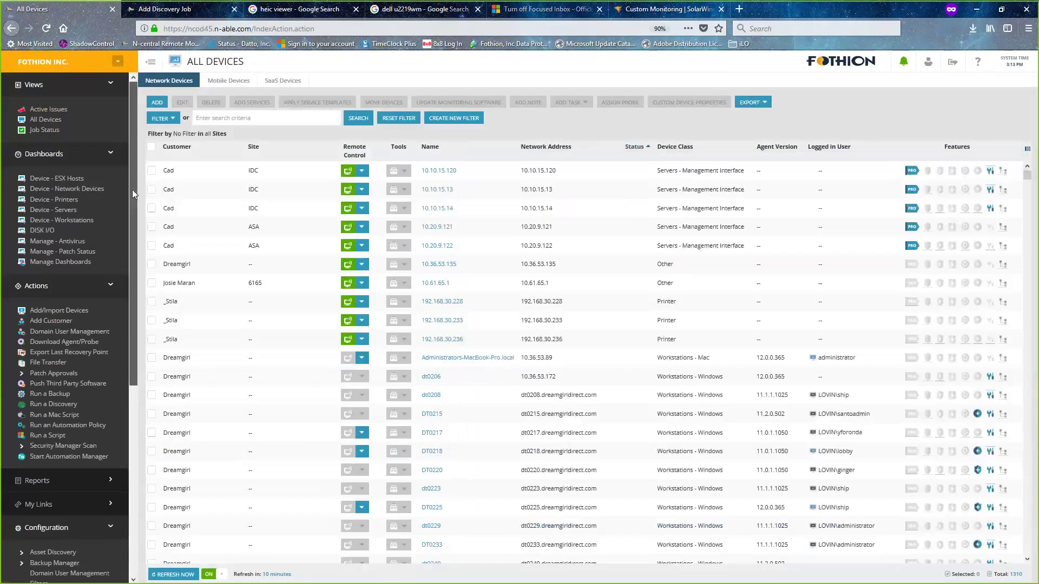
drag(132, 190, 137, 505)
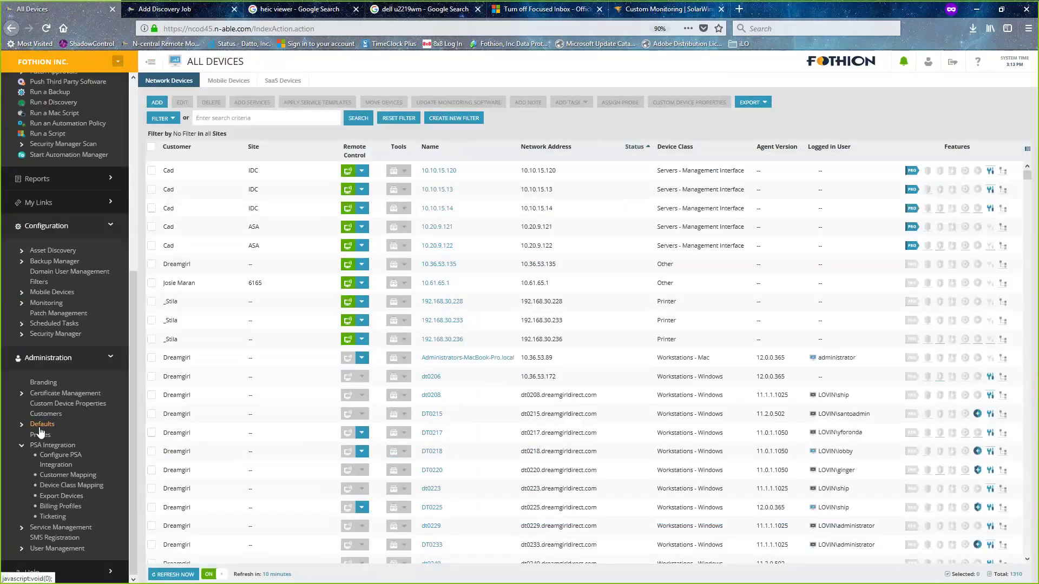
click(23, 527)
click(59, 530)
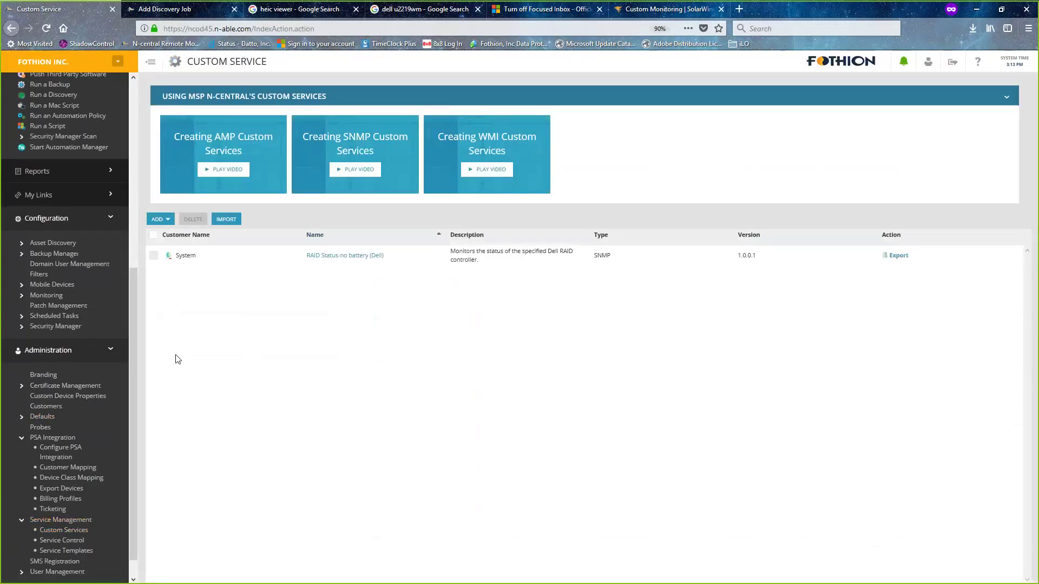
- Import 'Sensor Status (HP MSA SAN).xml' from the Downloads folder as a custom service
click(227, 220)
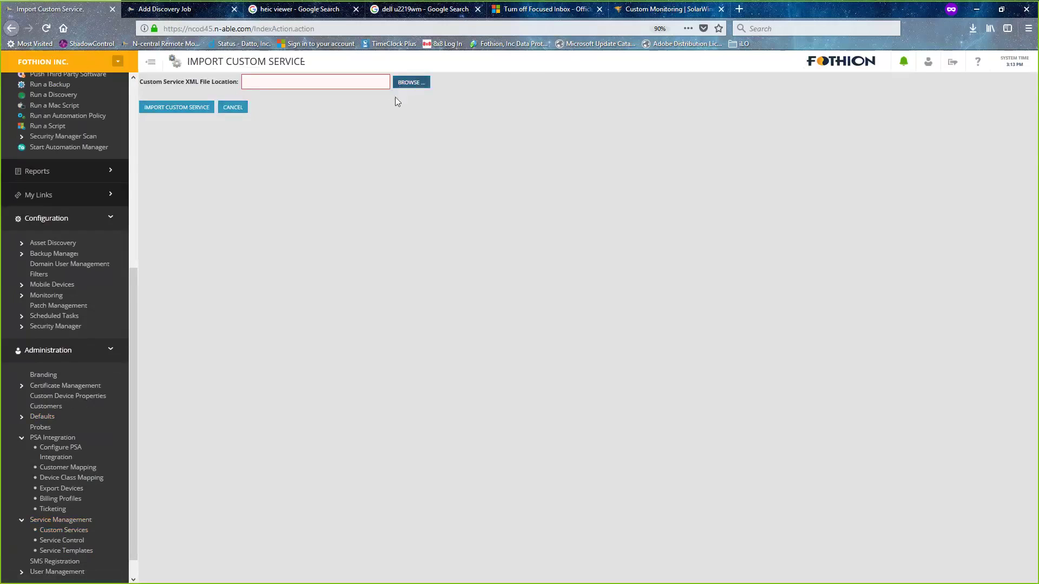
click(410, 83)
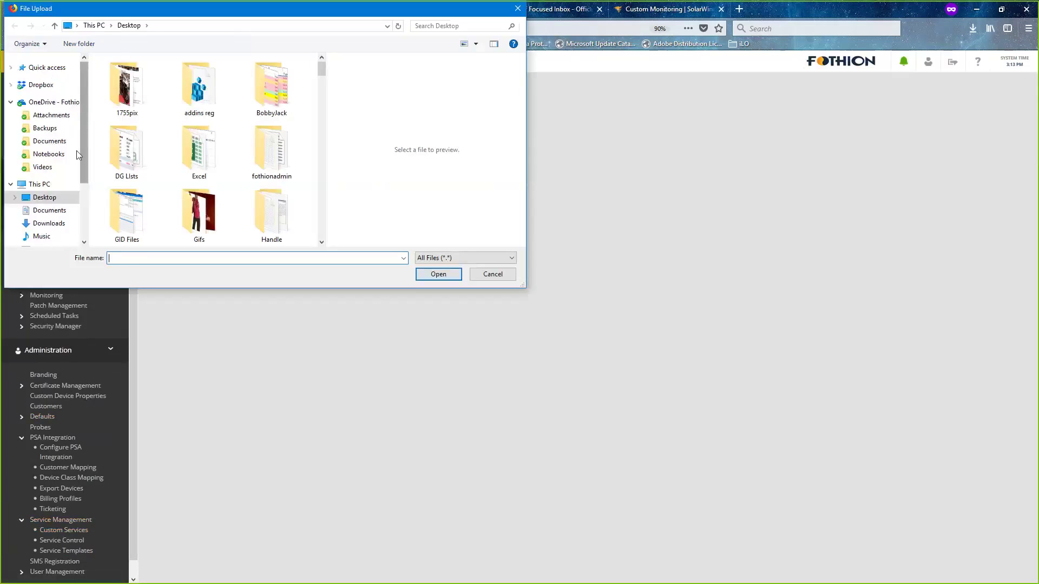
click(54, 224)
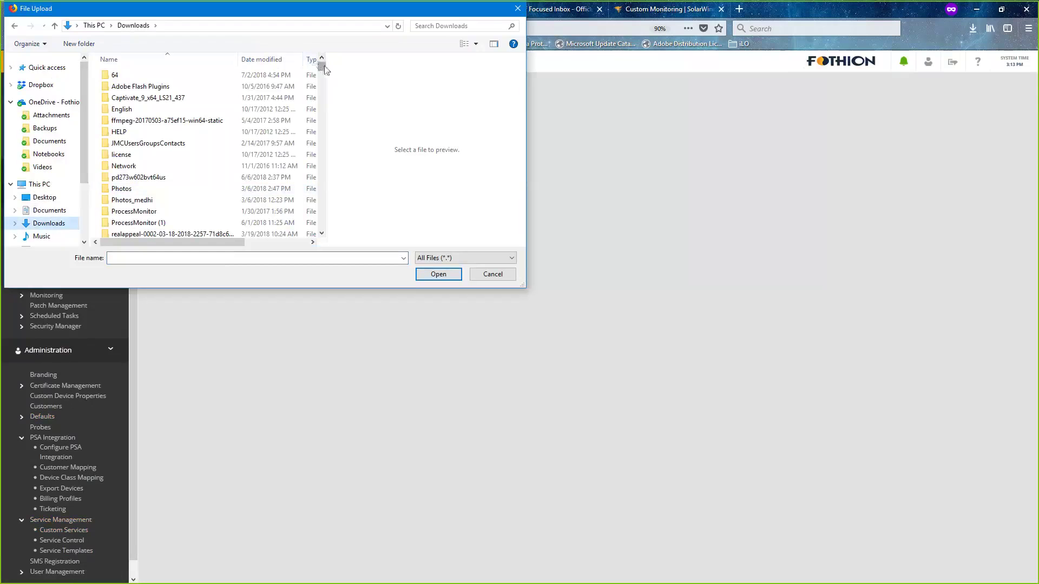
scroll(324, 71, down, 2)
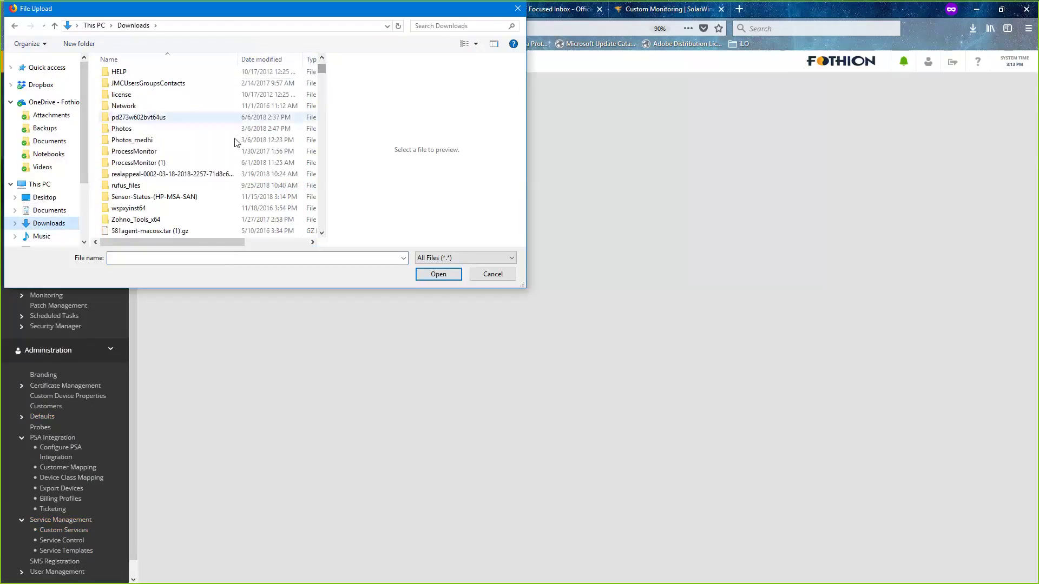
double_click(162, 197)
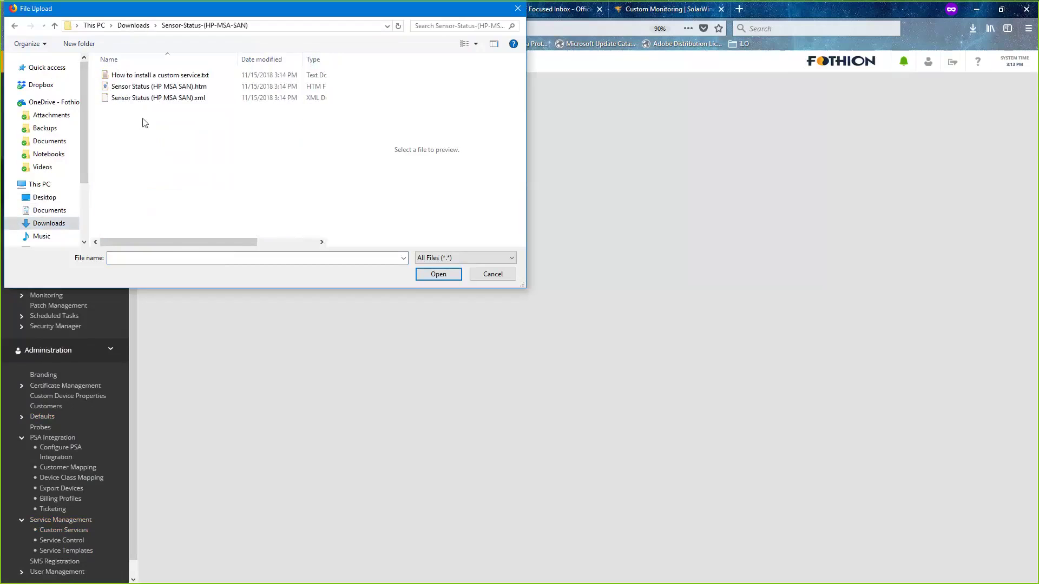
click(151, 102)
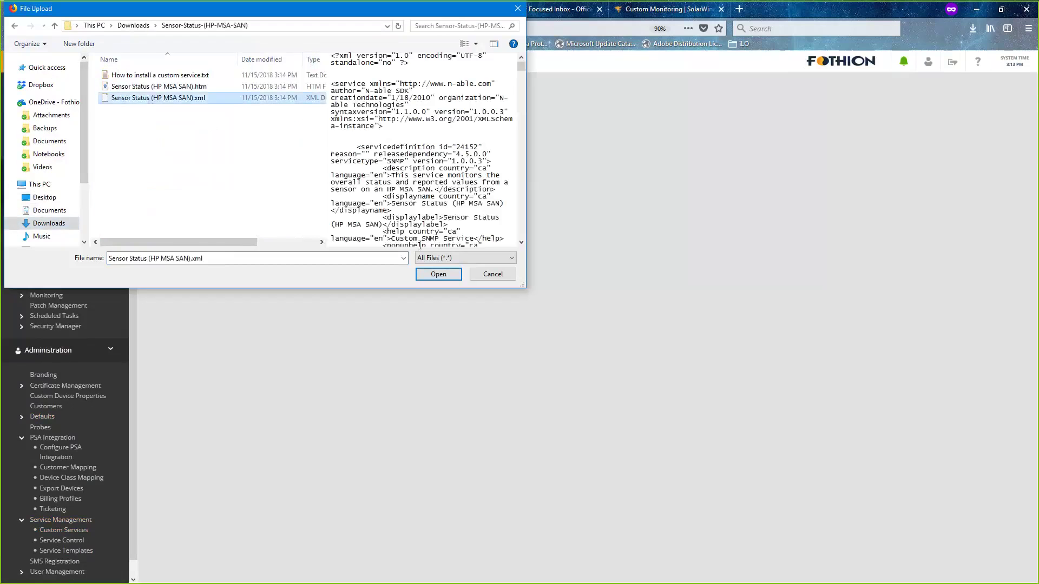
click(438, 275)
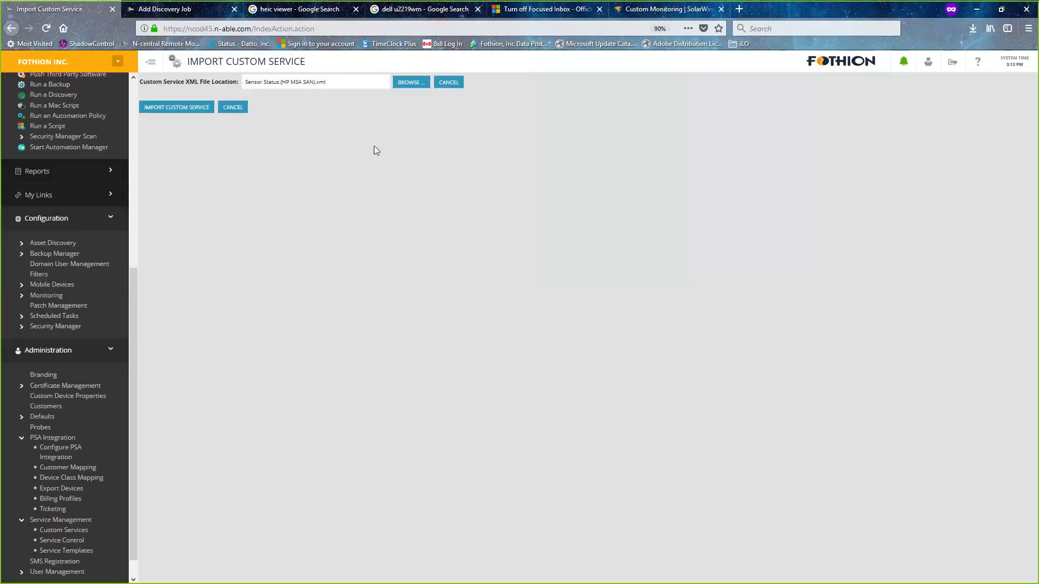
click(165, 109)
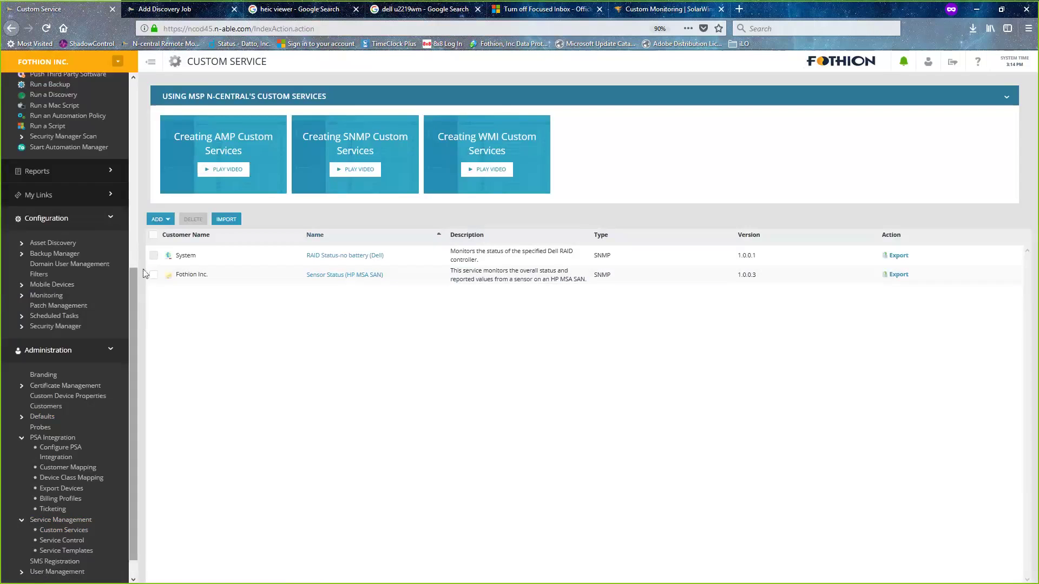
- Switch from Fothion Inc. to the SAN's customer, showing its 124 devices
click(117, 63)
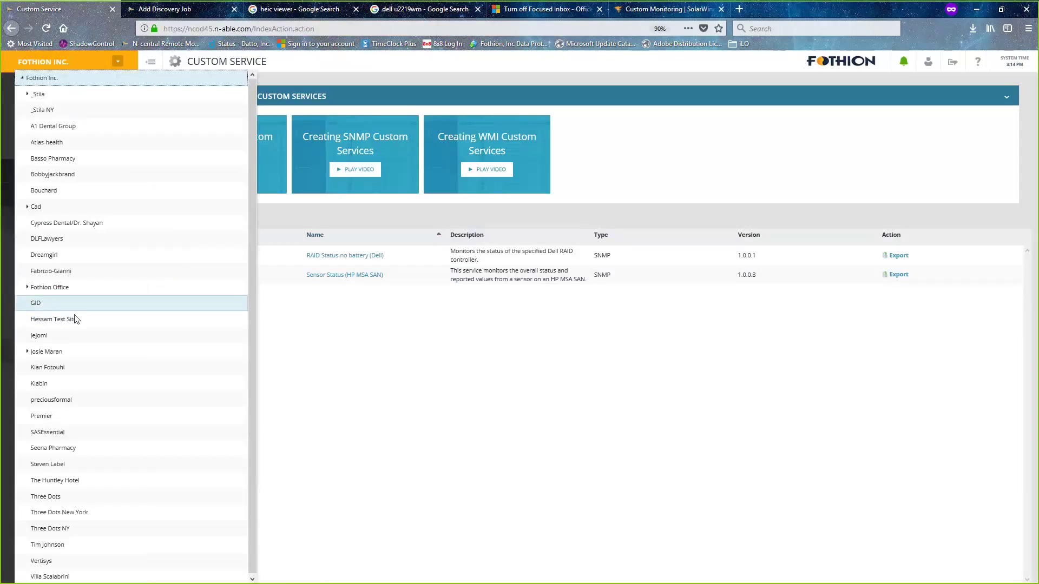
click(47, 352)
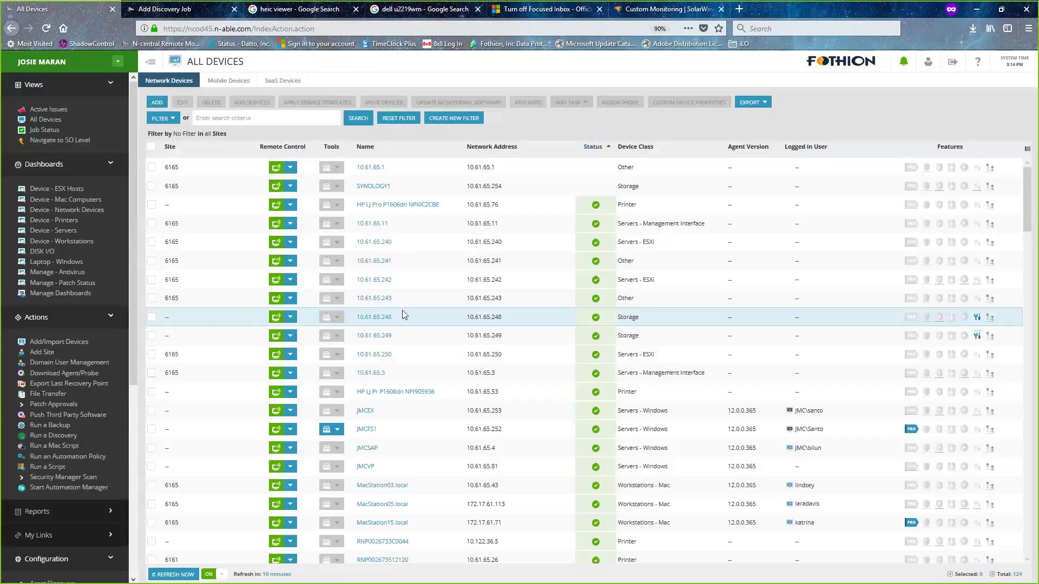
- Open the Add Services page for device 10.61.65.248 from its Monitoring status
click(376, 319)
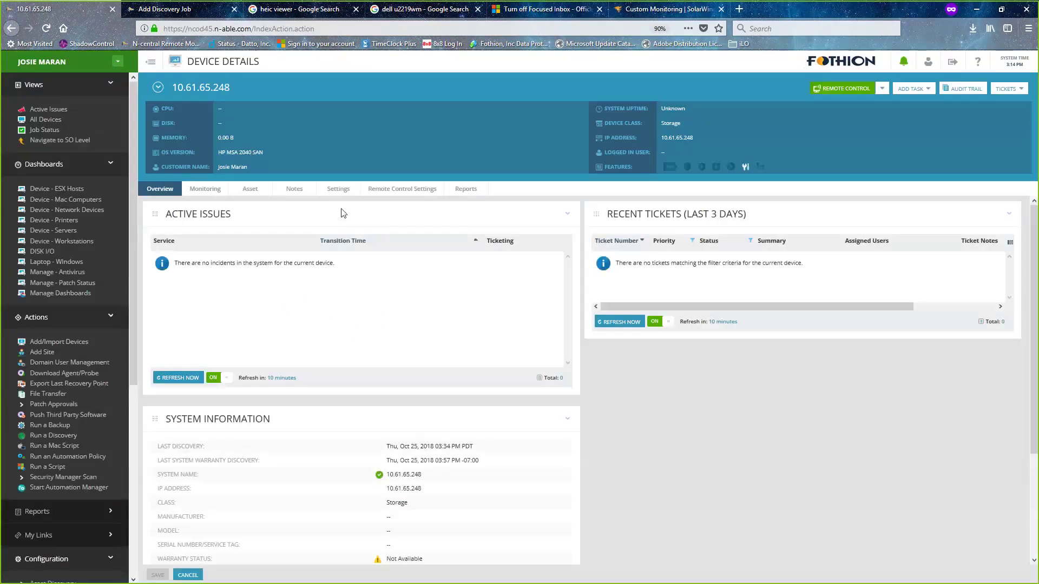
click(211, 190)
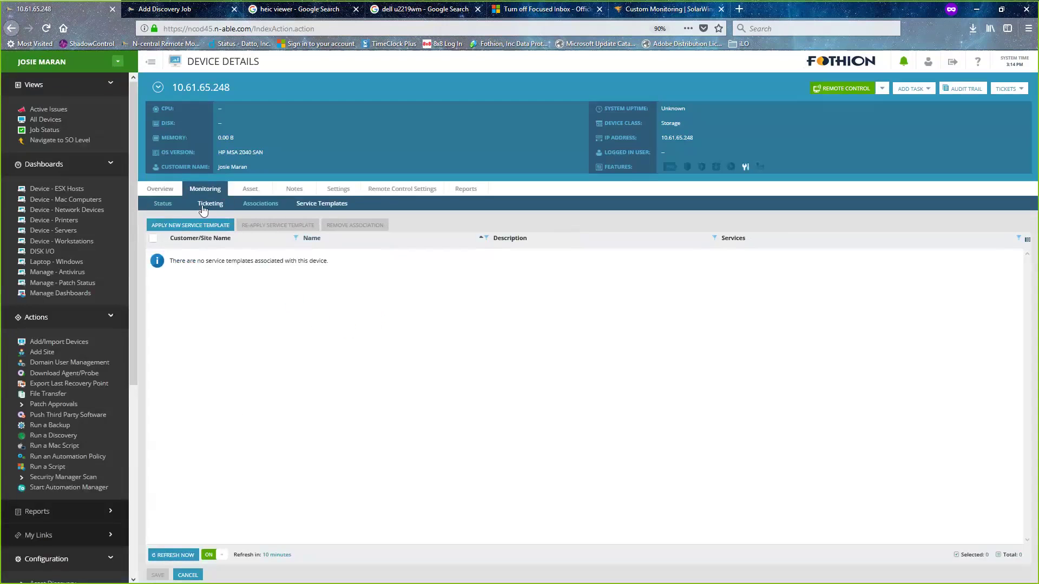
click(161, 209)
click(211, 229)
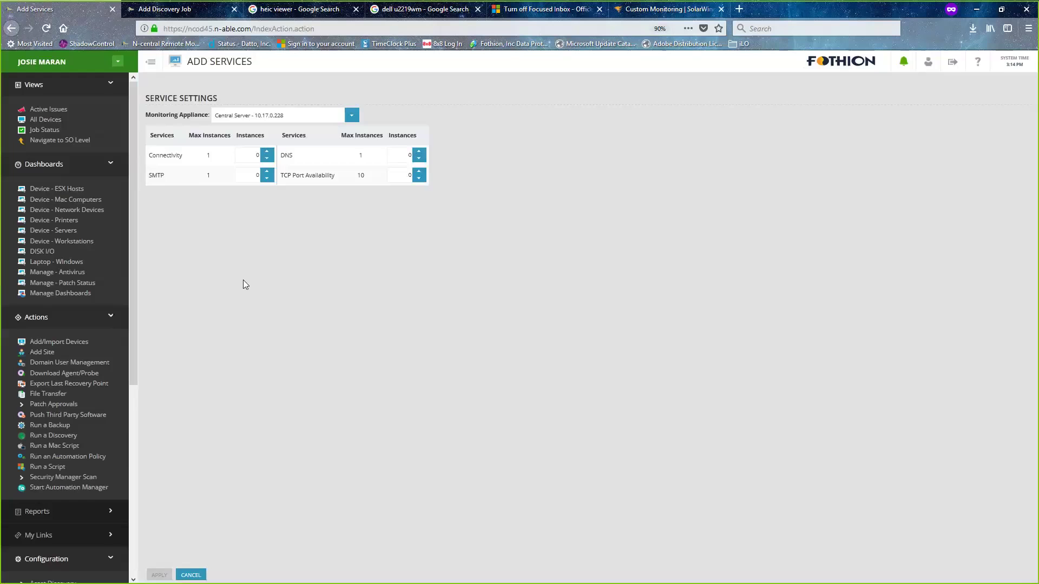
- Select JMCTS - Windows - 10.61.65.2 as the monitoring appliance
click(352, 118)
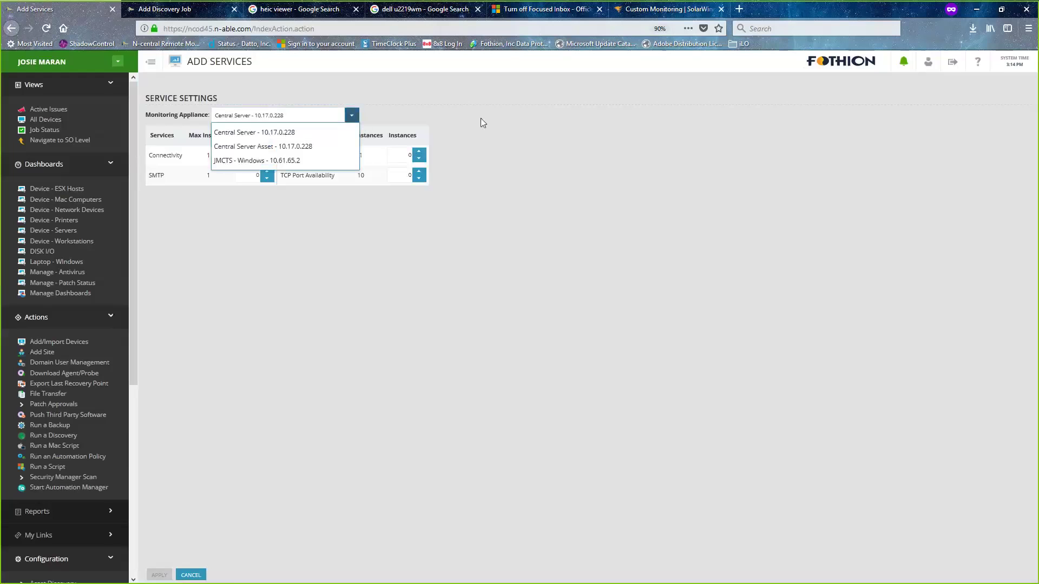
click(514, 120)
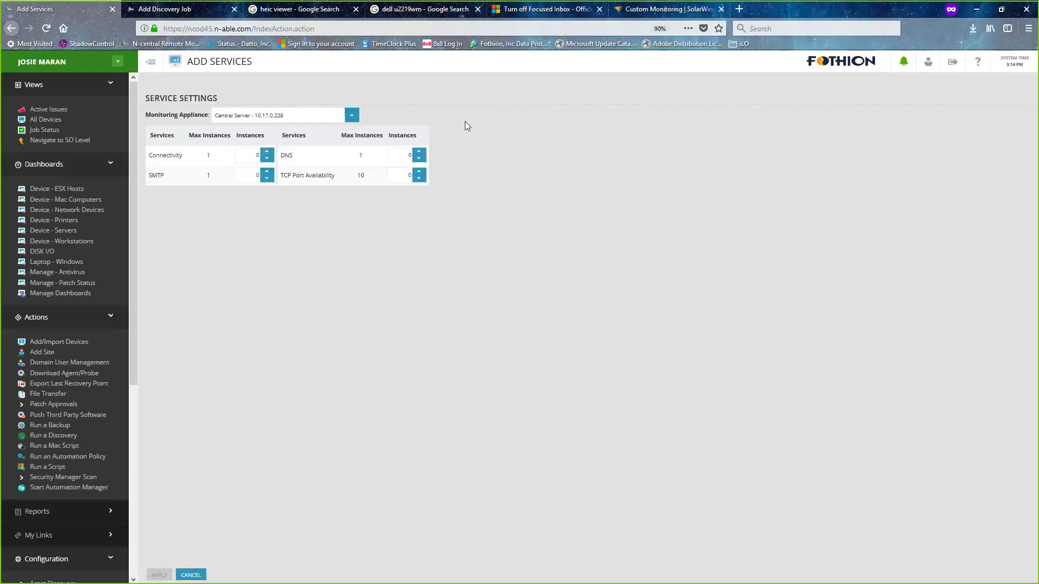
click(352, 121)
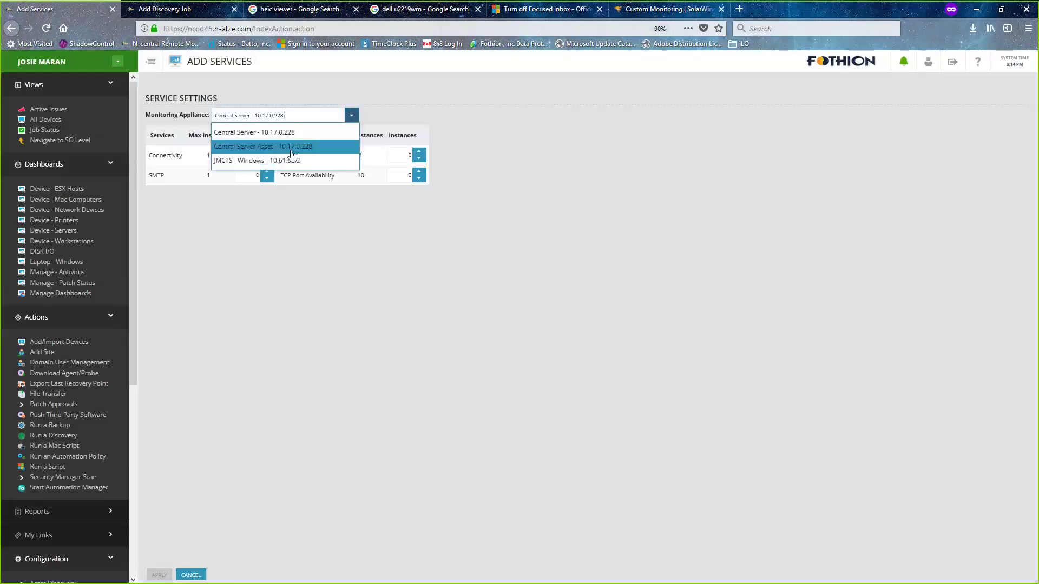
click(260, 162)
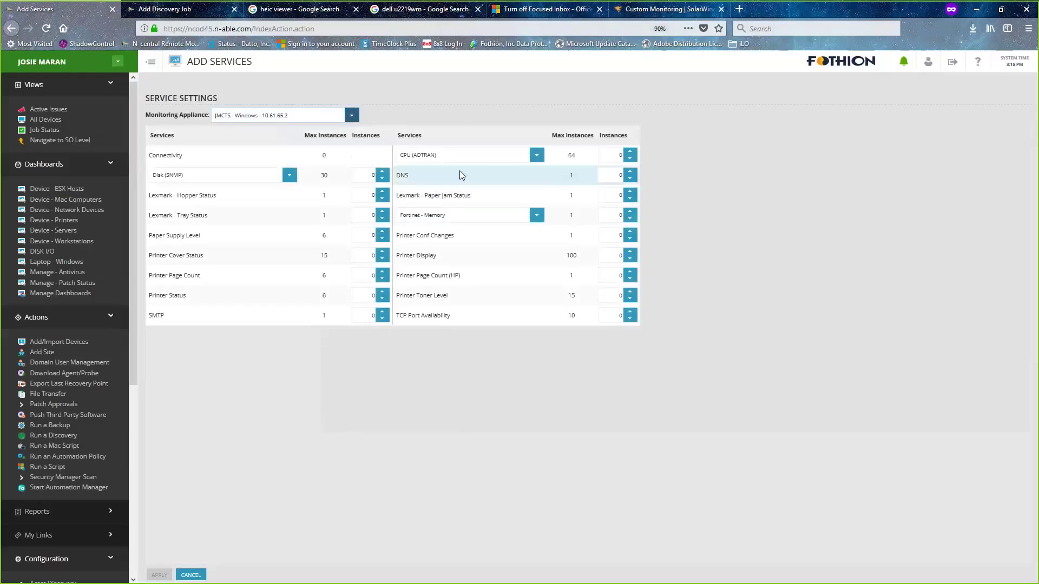
- Inspect the disk, CPU and memory service variants this appliance offers
click(287, 175)
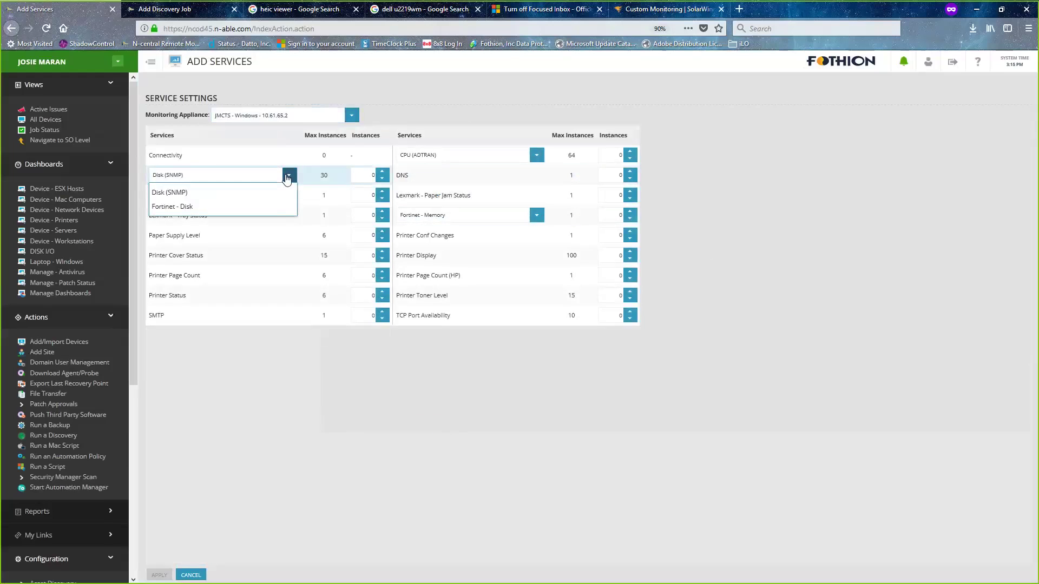
click(534, 155)
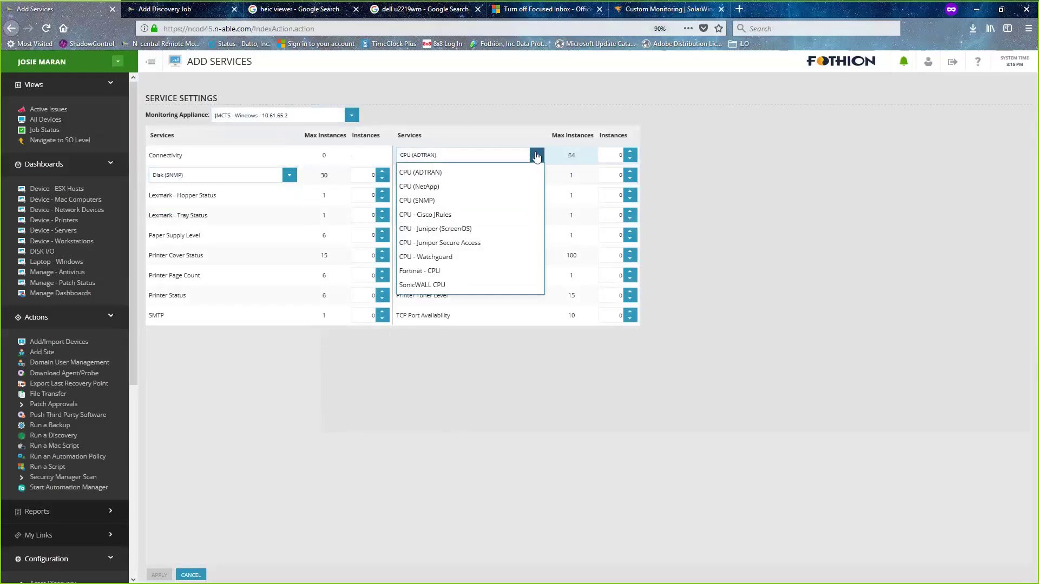
click(778, 209)
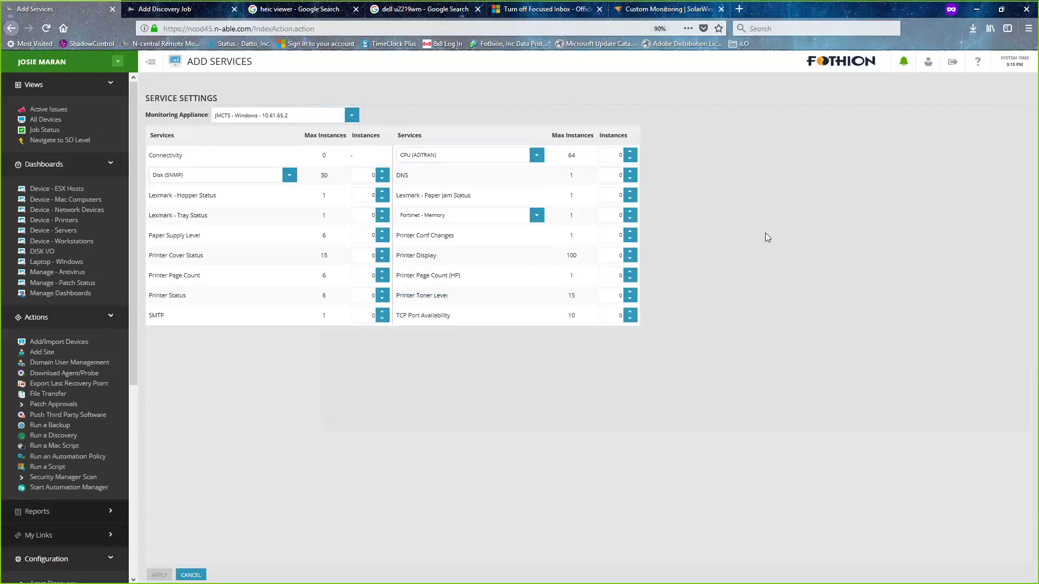
click(537, 217)
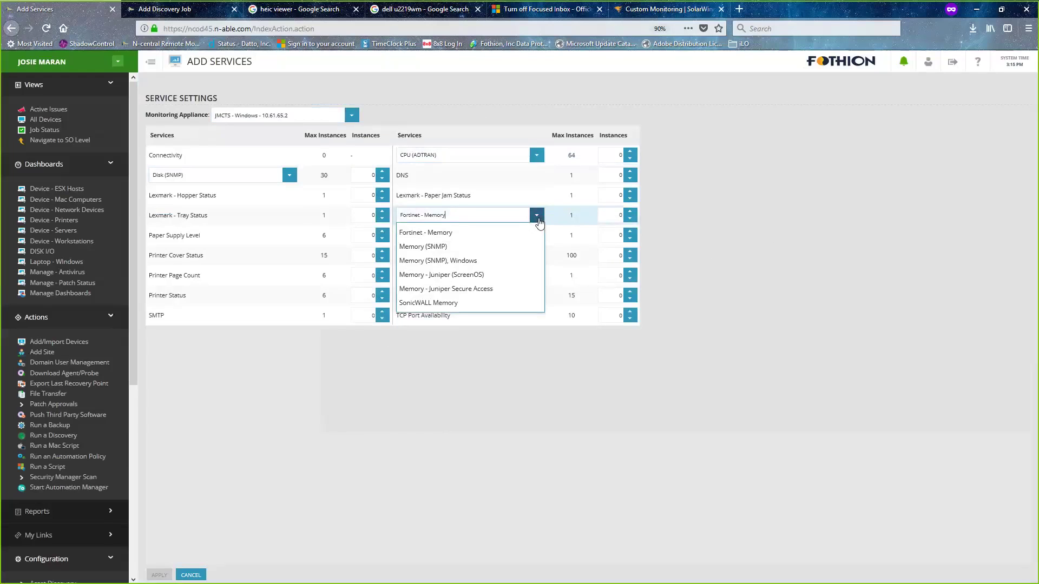
click(569, 403)
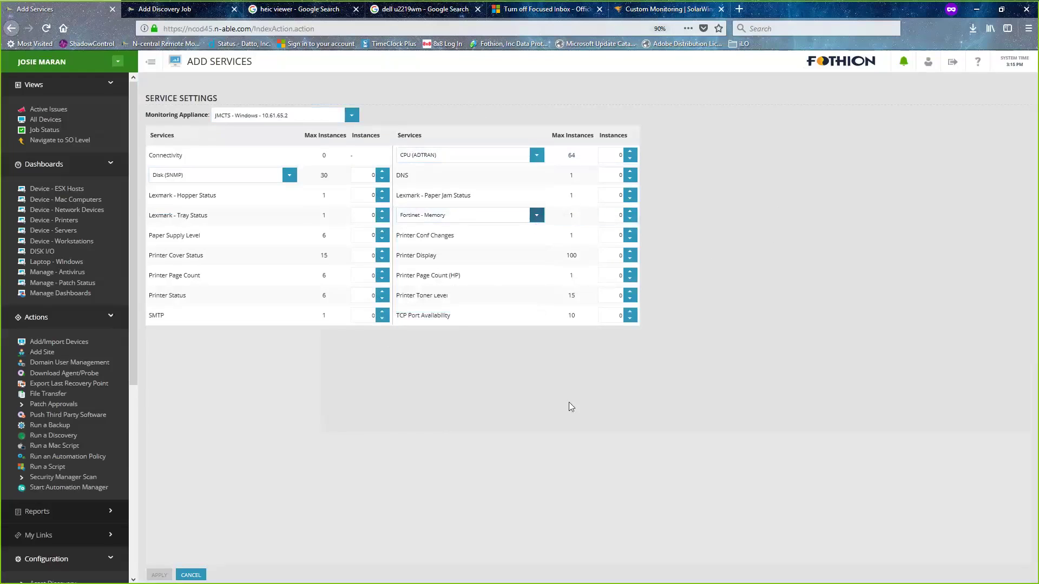
click(355, 116)
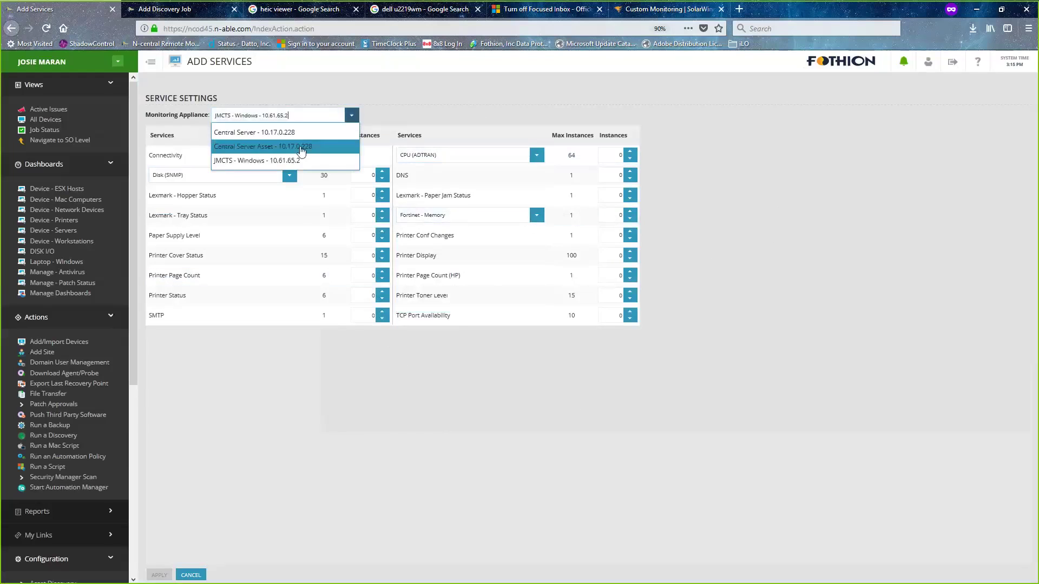
- Compare the Central Server and Central Server Asset services, then return to JMCTS - Windows
click(277, 135)
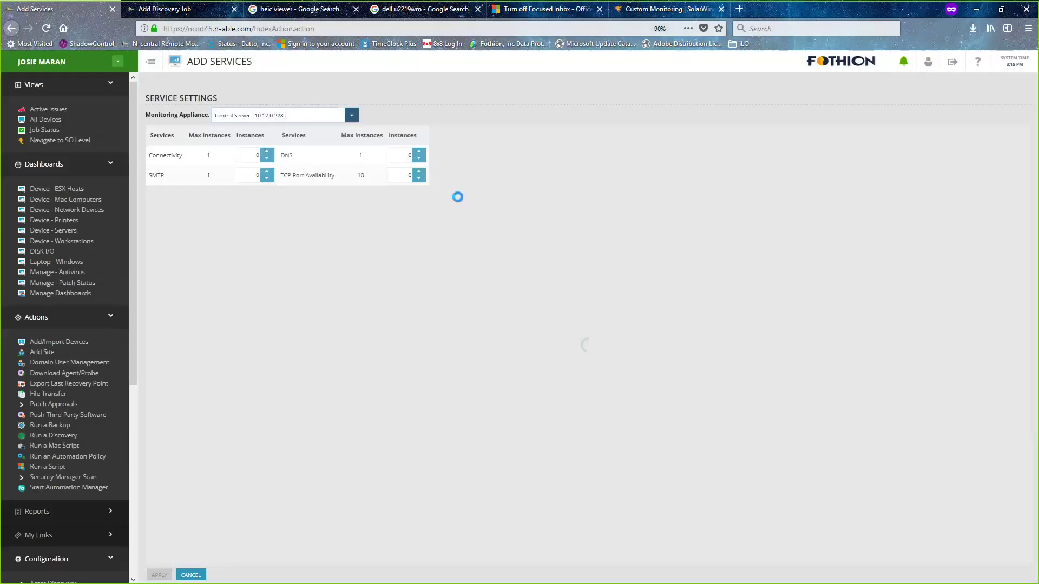
click(352, 117)
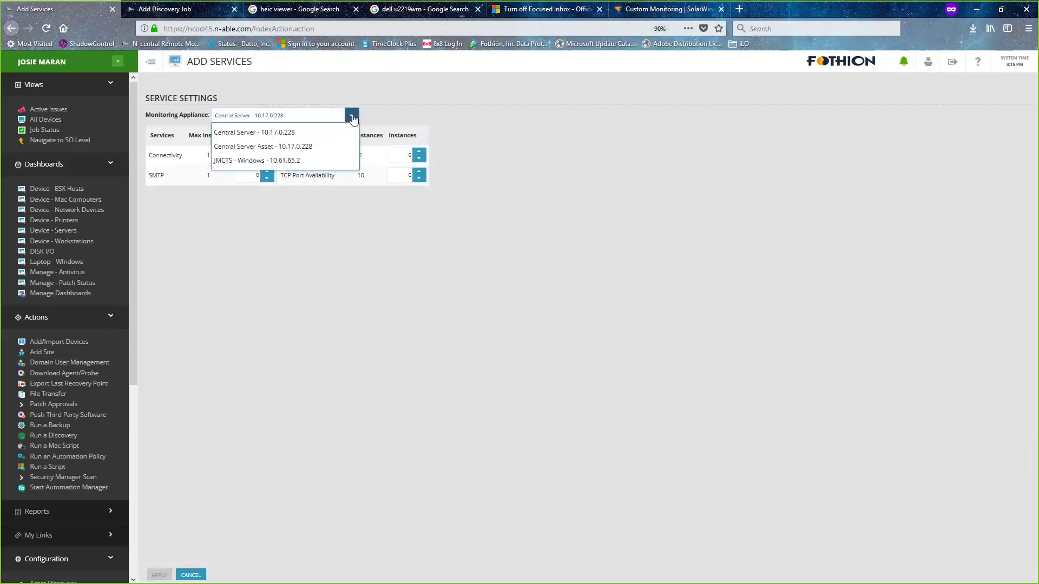
click(311, 148)
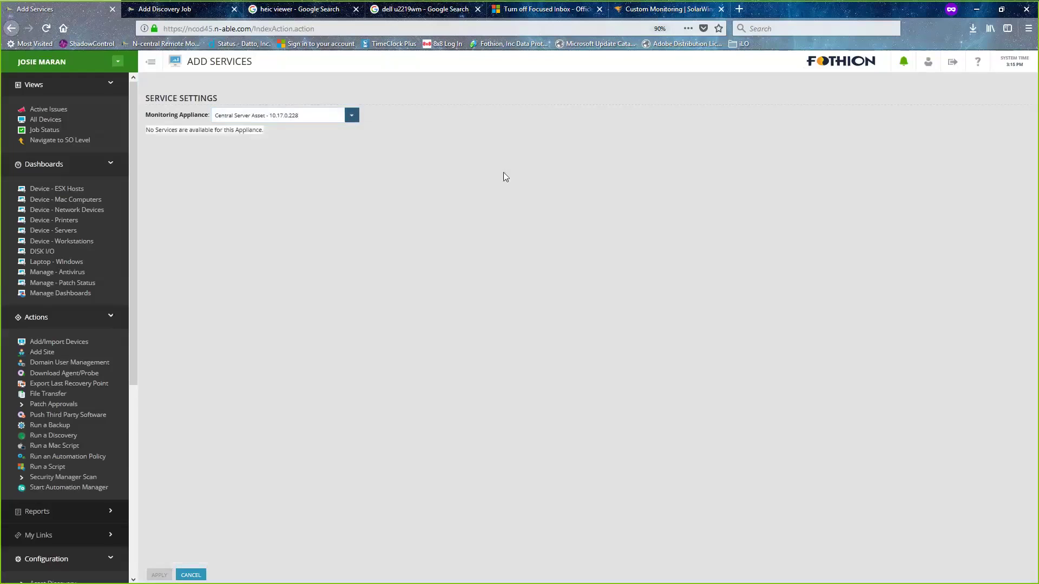
click(352, 116)
click(286, 161)
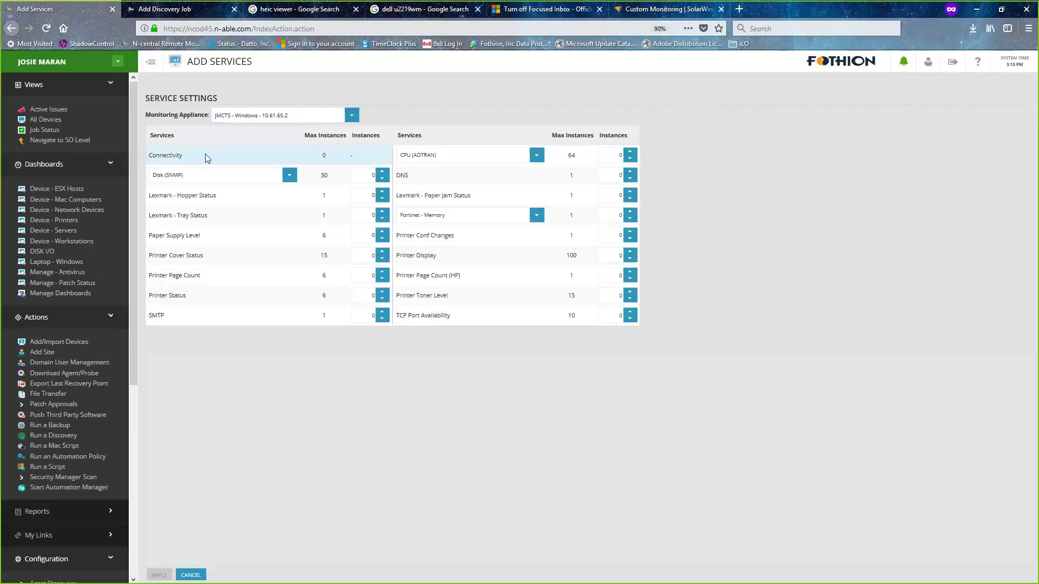
click(352, 116)
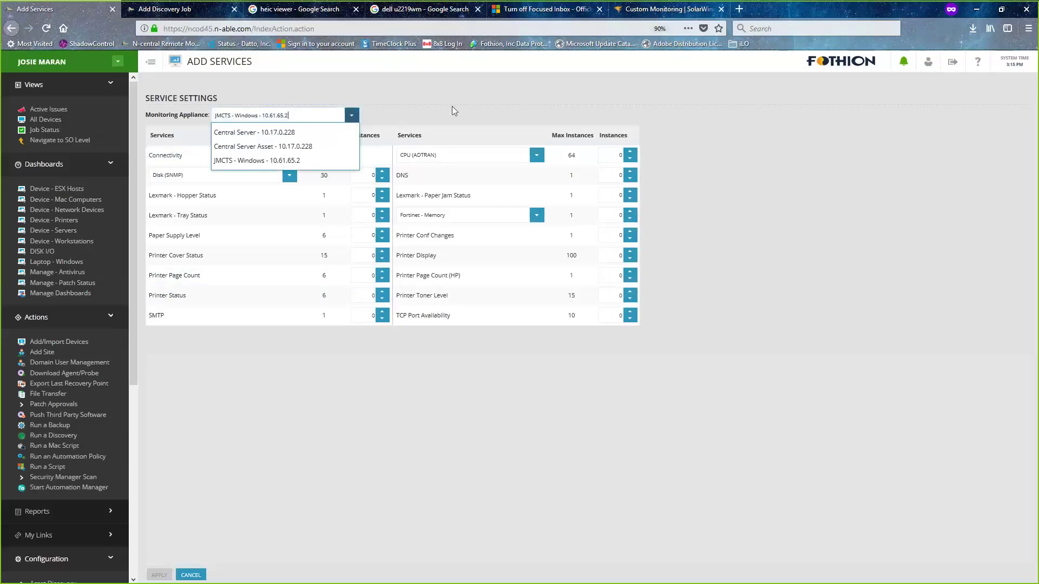
click(795, 234)
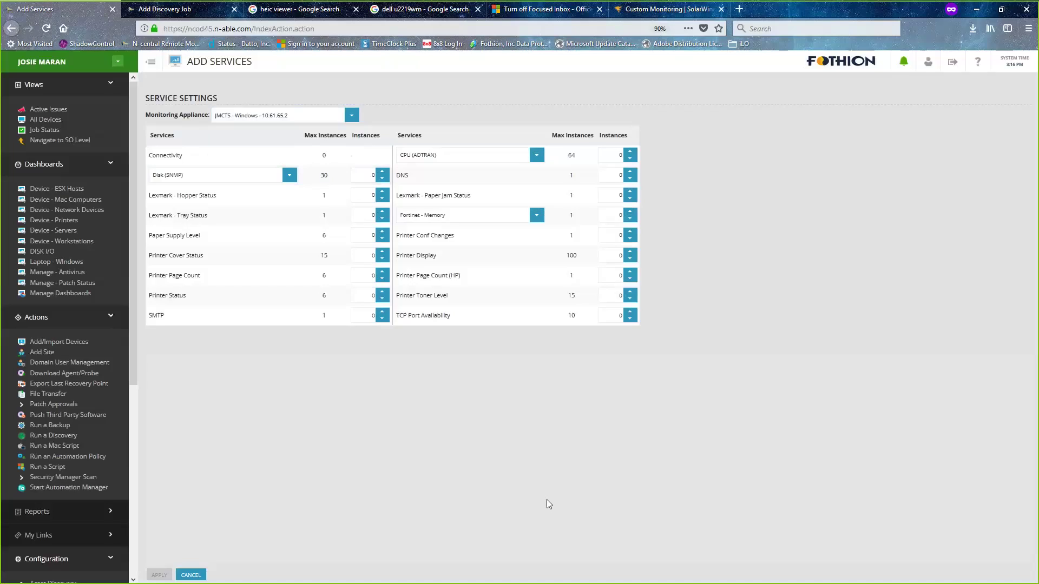
- View the Custom Services list showing Sensor Status (HP MSA SAN), then return to Add Services
click(176, 15)
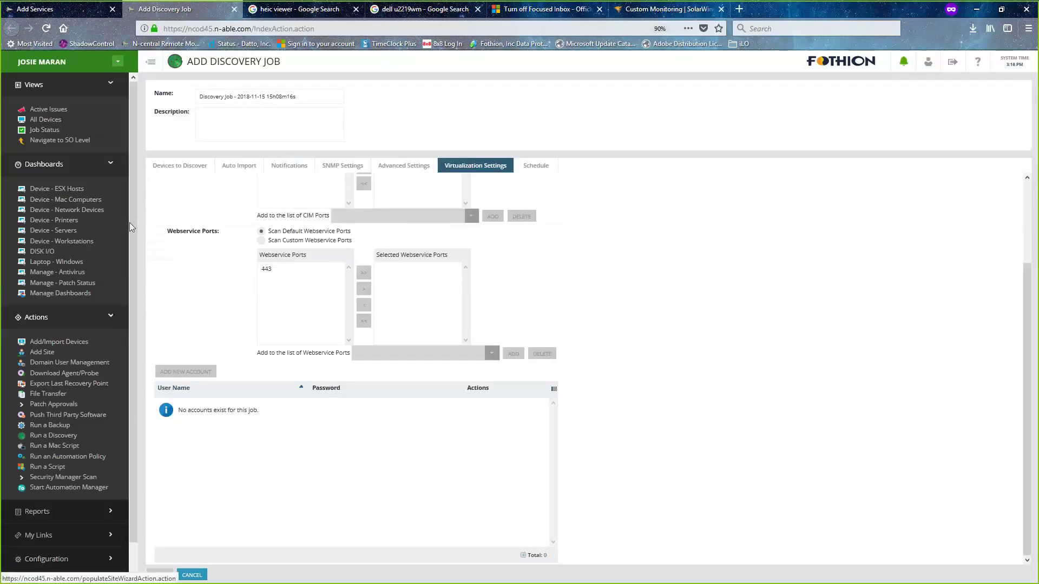
scroll(132, 303, down, 1)
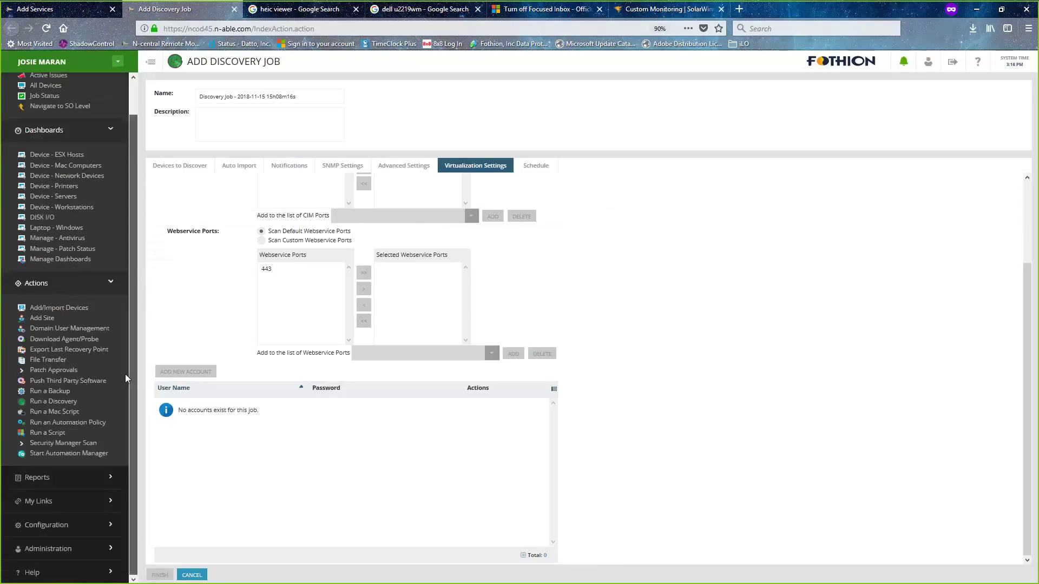
click(88, 549)
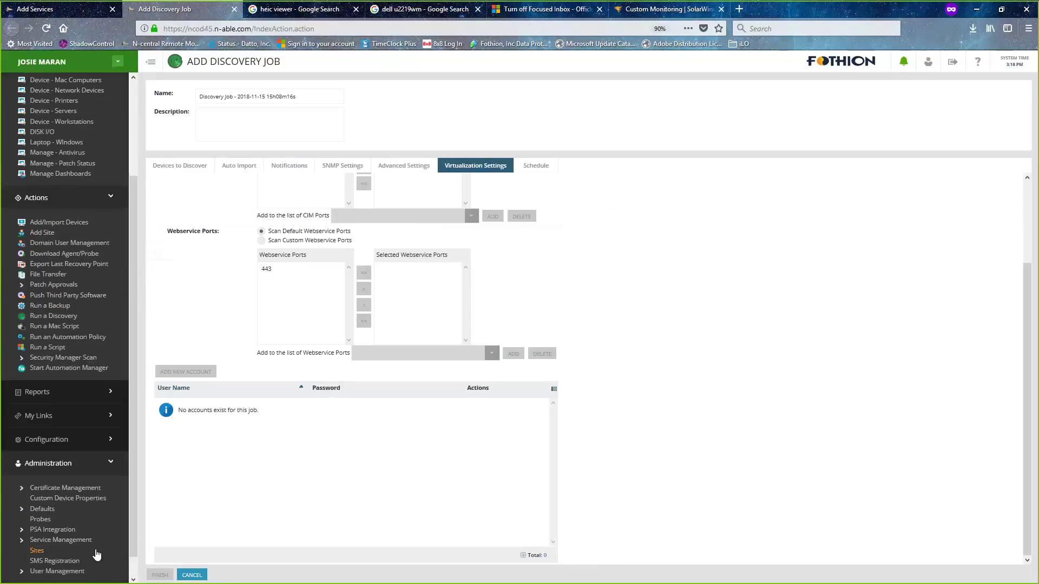
click(69, 540)
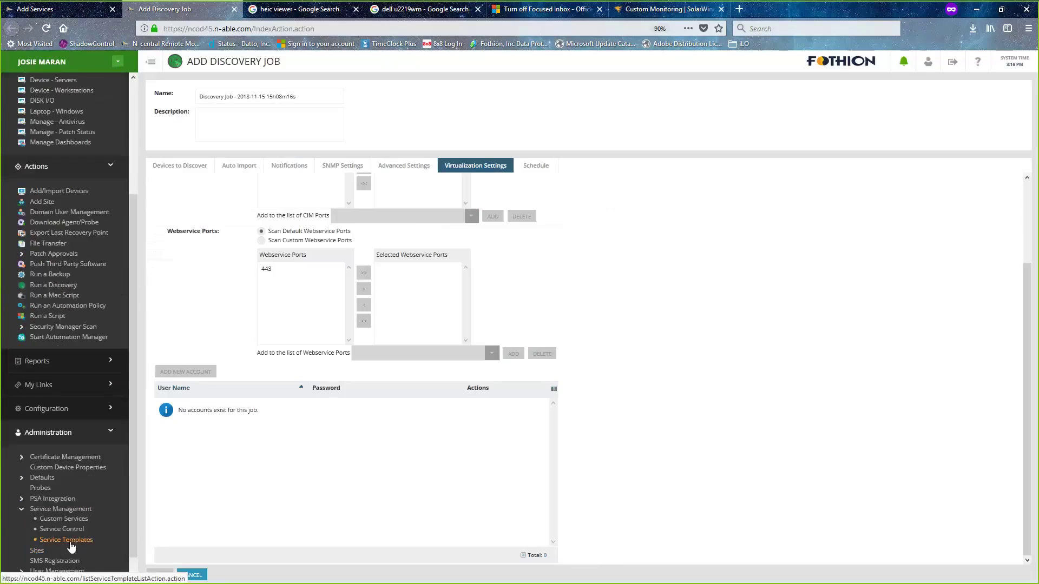
click(70, 519)
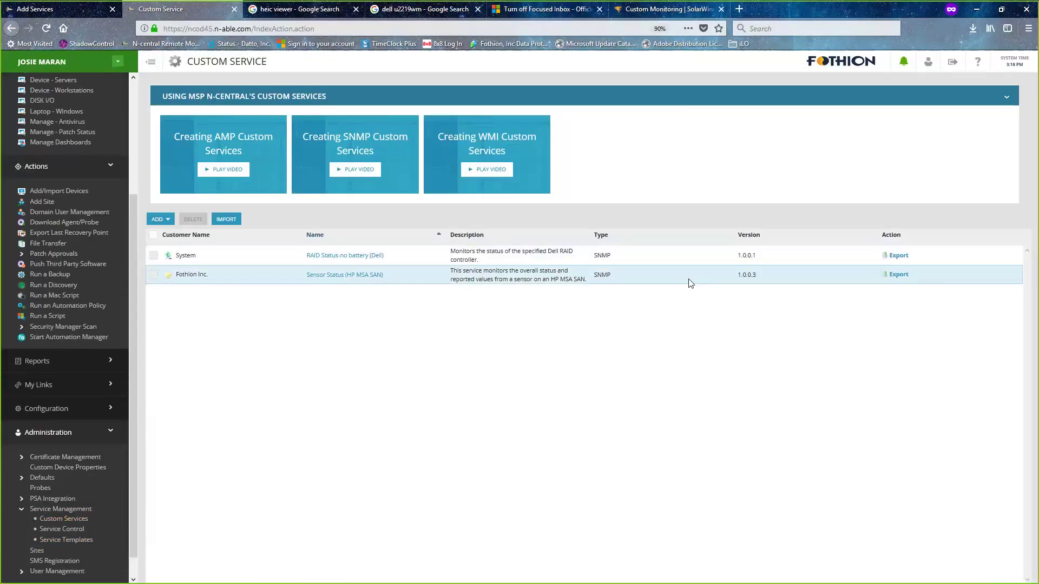
click(61, 12)
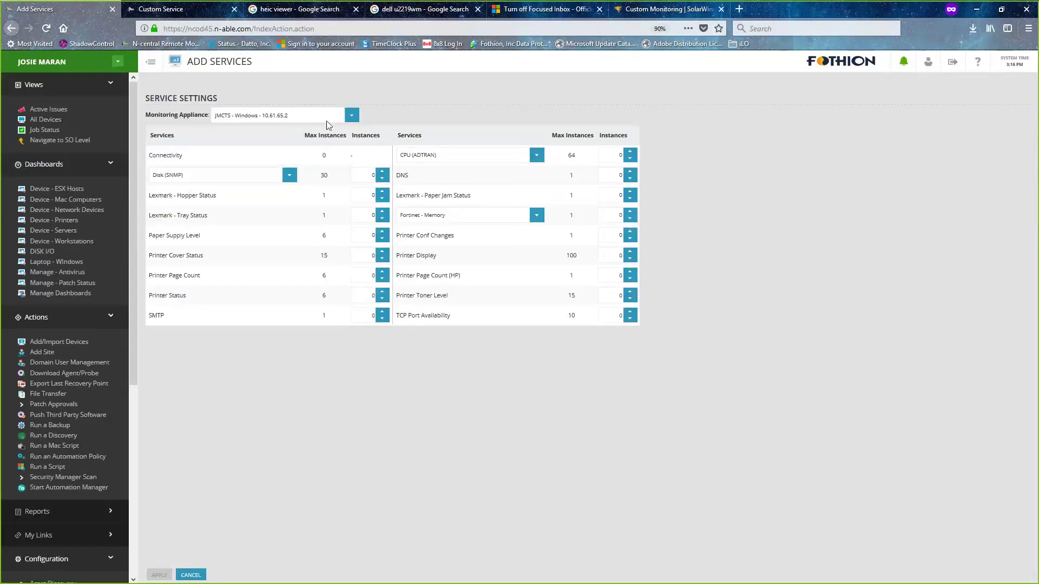
key(F5)
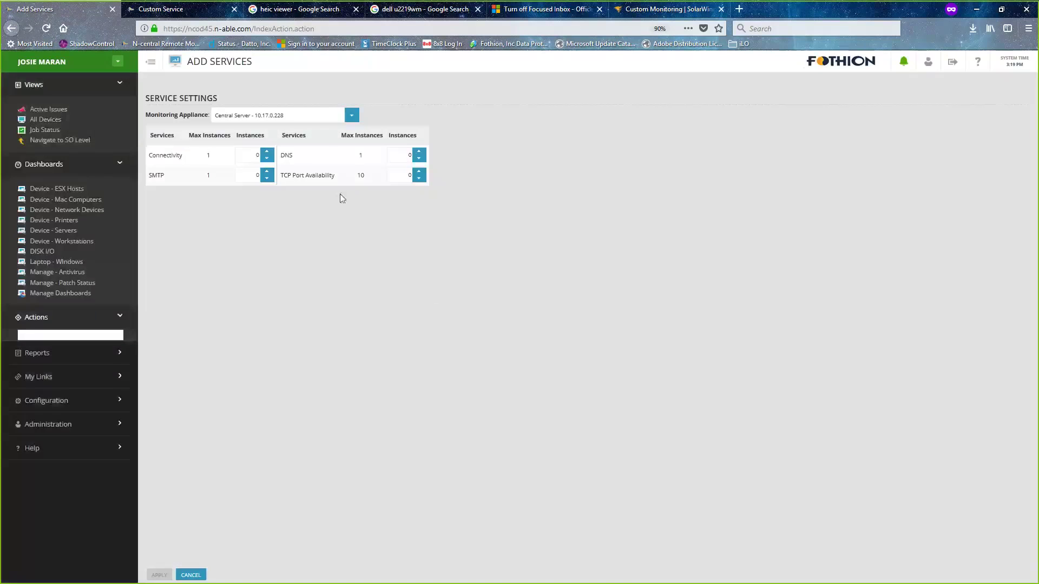
click(352, 115)
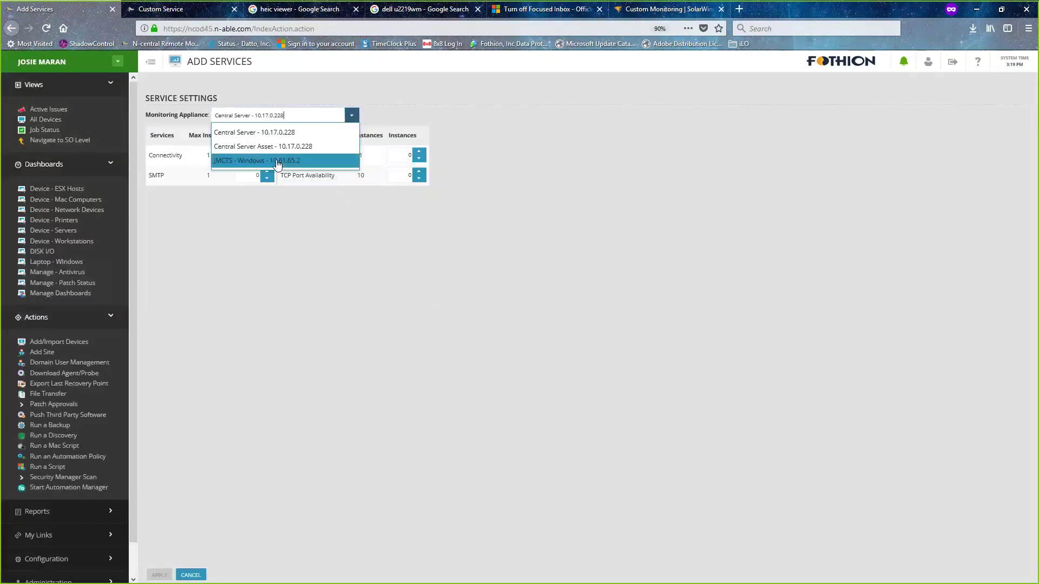
click(278, 161)
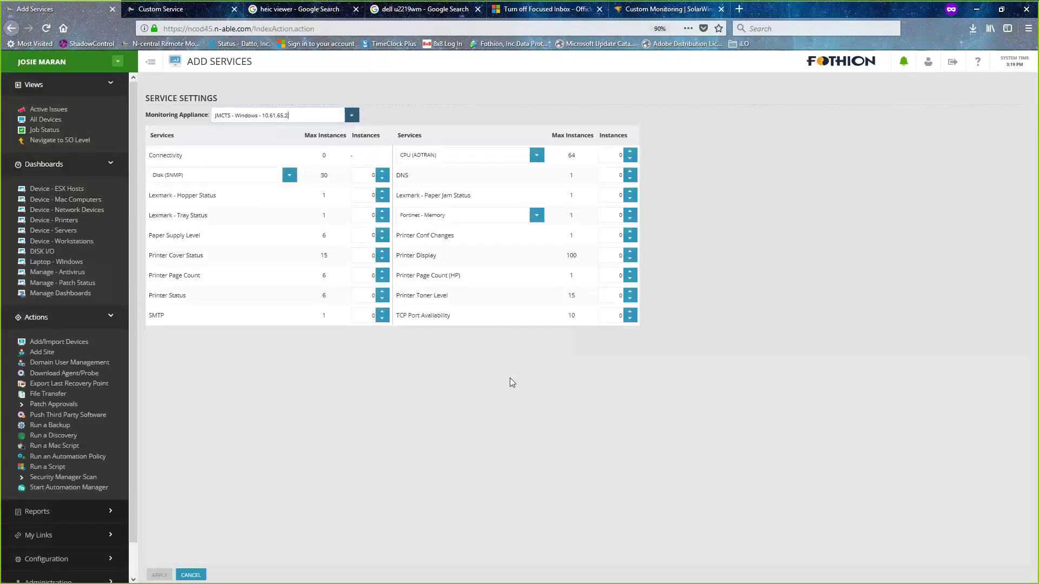
click(537, 216)
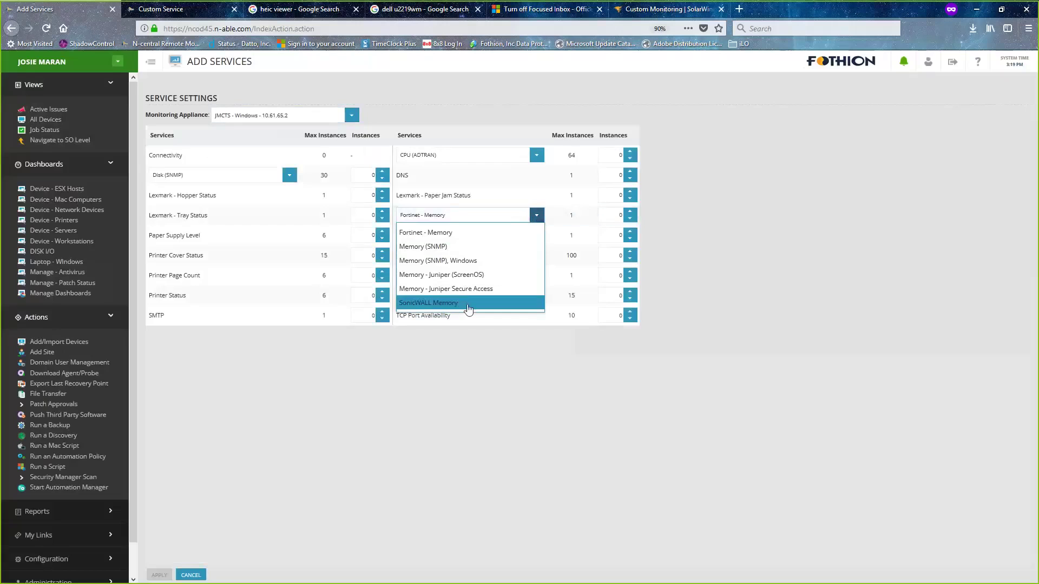
click(627, 403)
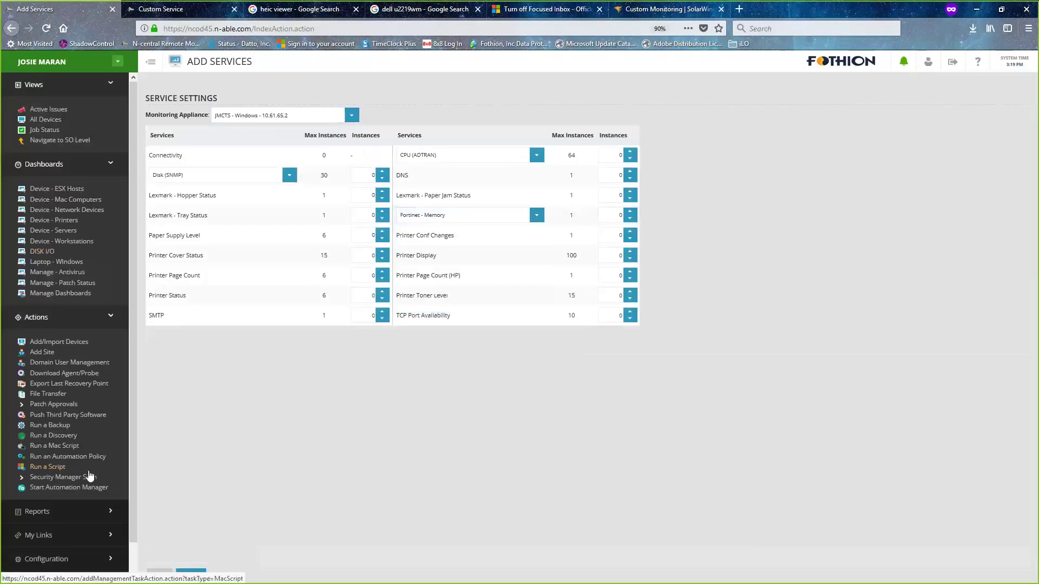
- Switch to the Fothion Inc. customer level and expand Configuration > Monitoring
click(115, 65)
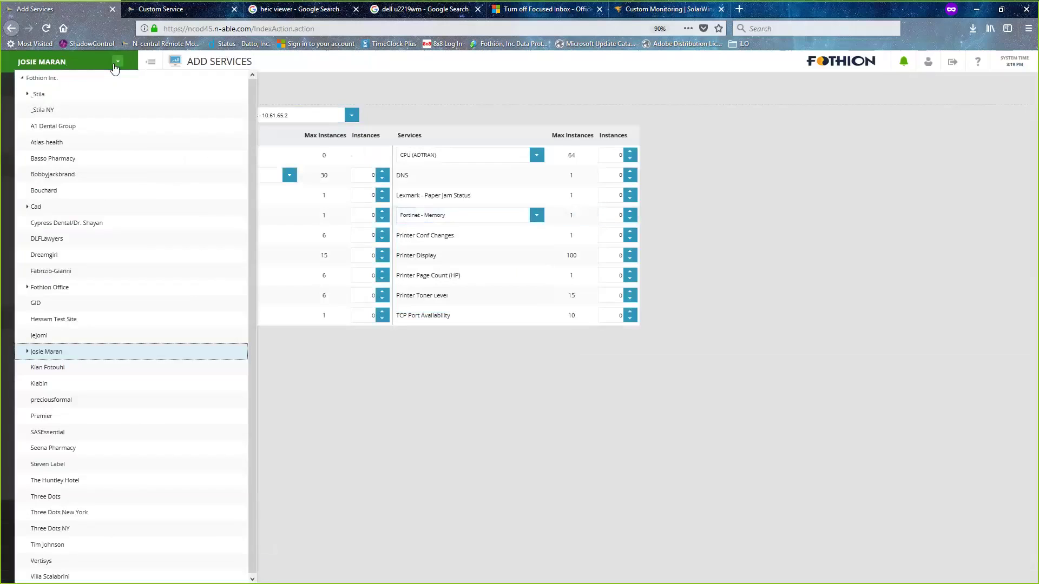
click(70, 79)
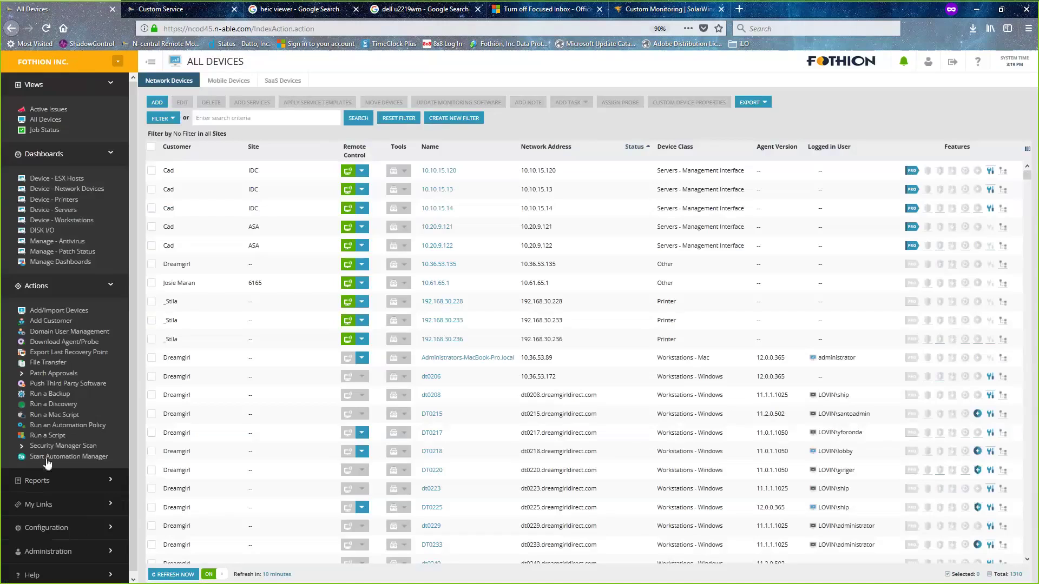
click(15, 530)
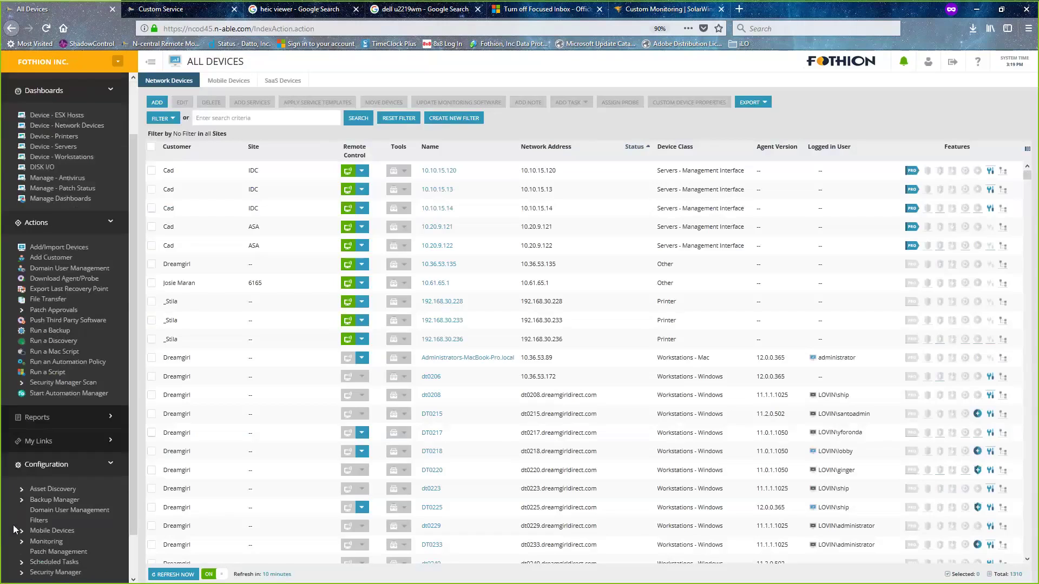
click(74, 542)
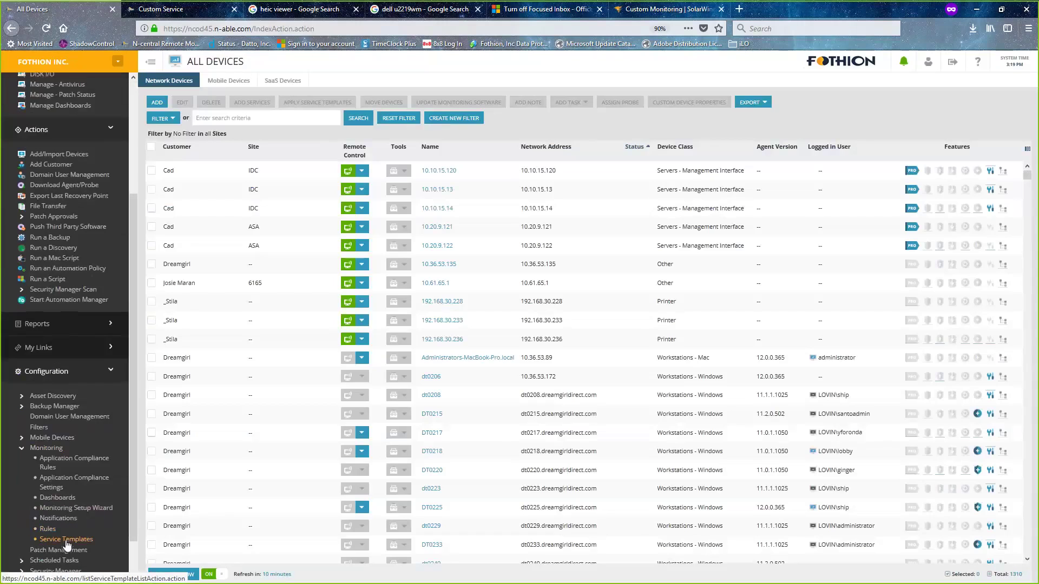
- Filter the Service Templates list by name 'HP' to check for an existing HP SAN template
click(66, 540)
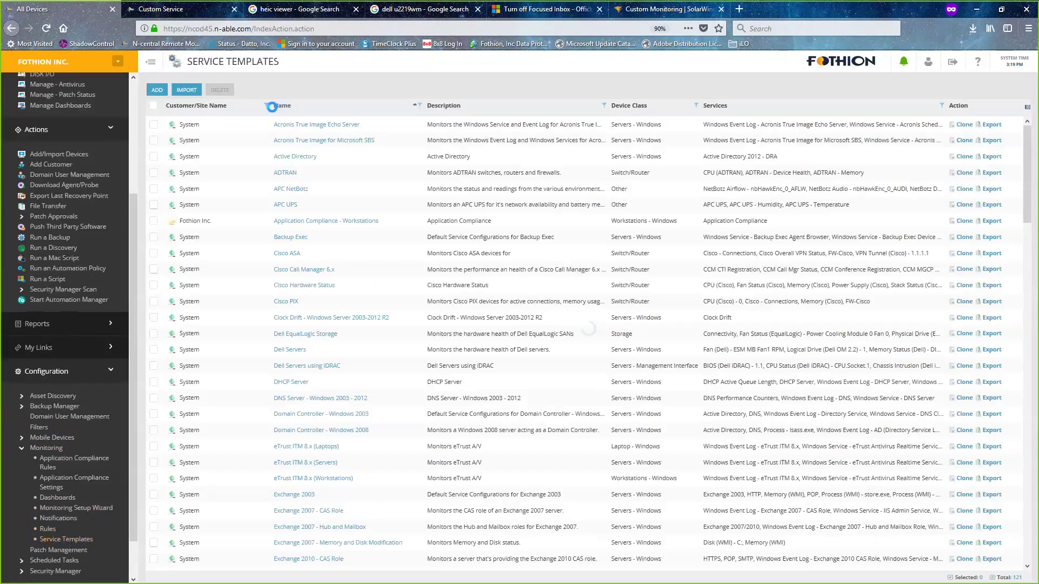
click(421, 110)
text(H)
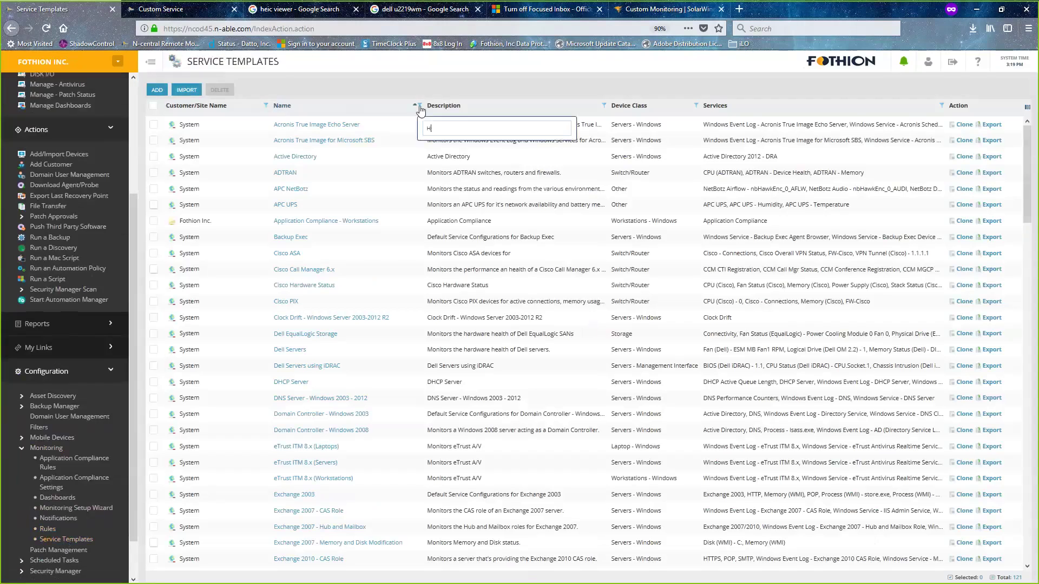
text(P)
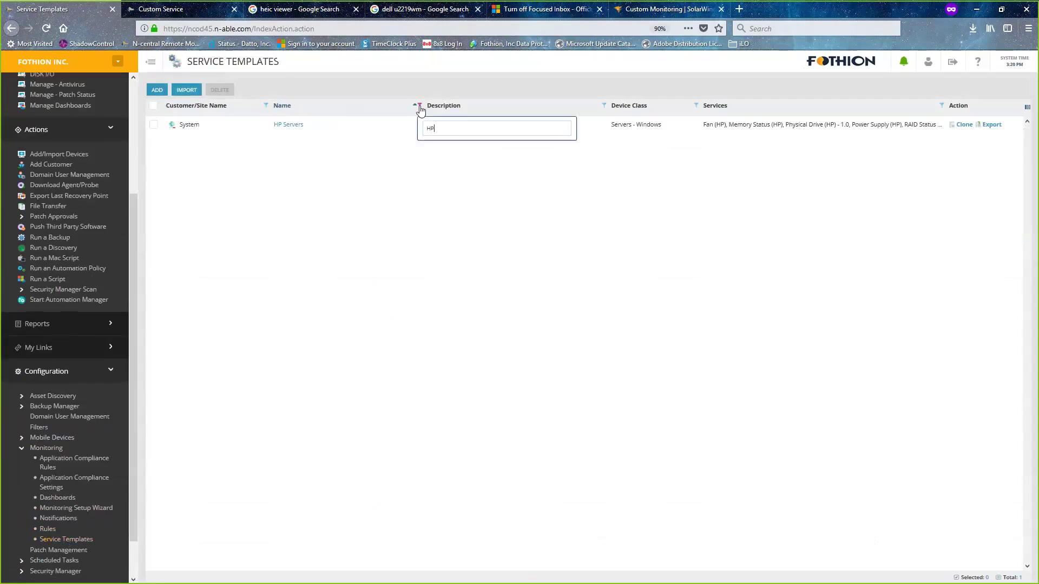
key(Return)
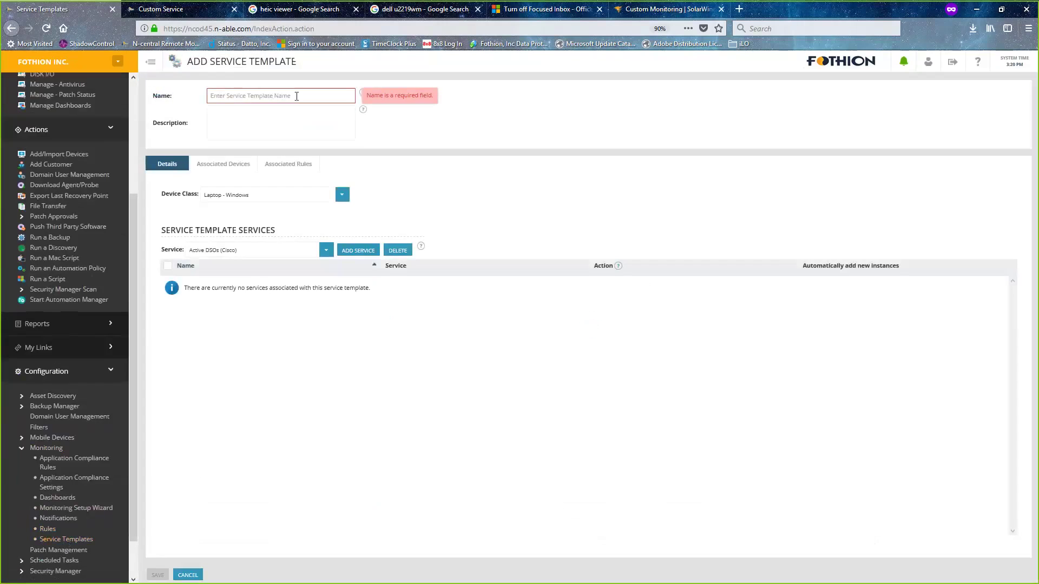
- Name the new template '00 - HP SAN' with device class Storage
click(296, 97)
text(00 - )
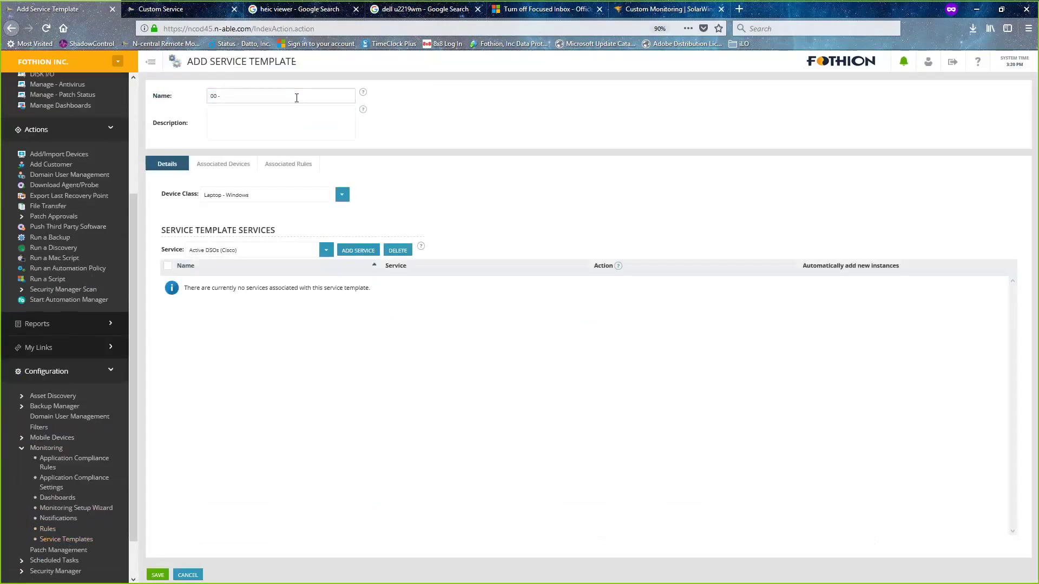
text(HP SAN)
click(341, 196)
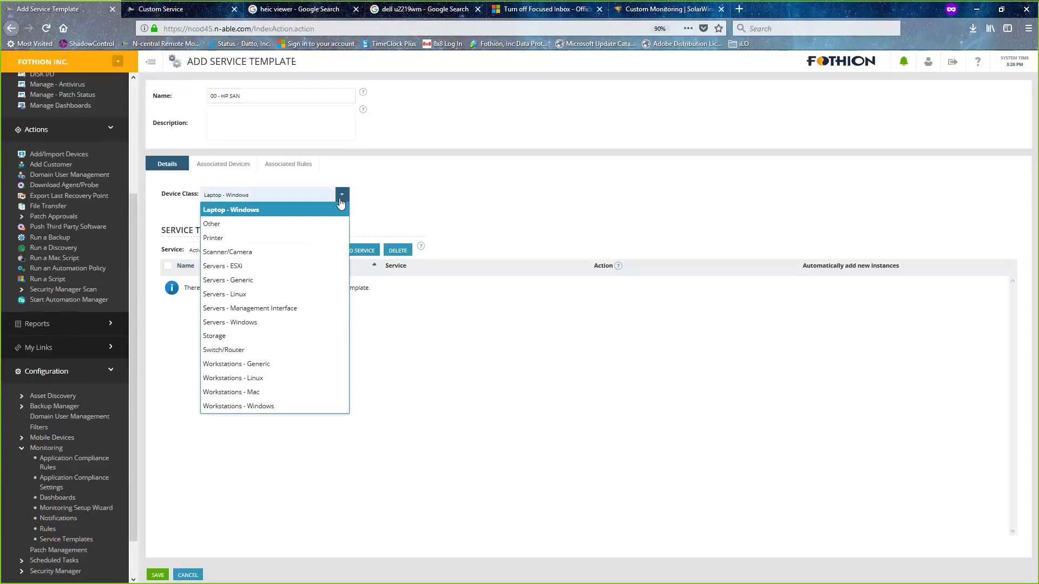
click(224, 337)
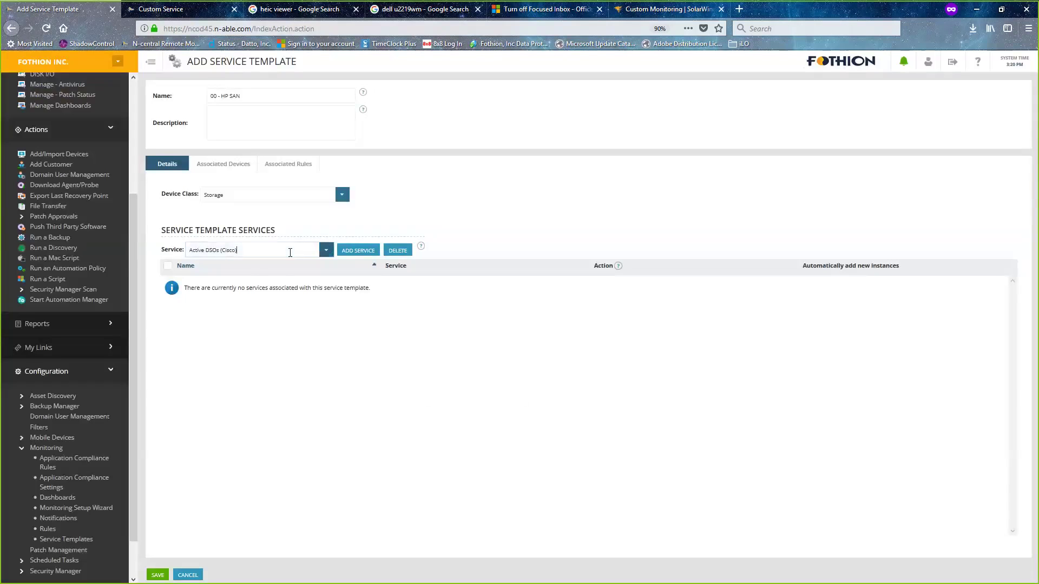
- Add the Sensor Status (HP MSA SAN) service to the template
key(ctrl+a)
text(HP)
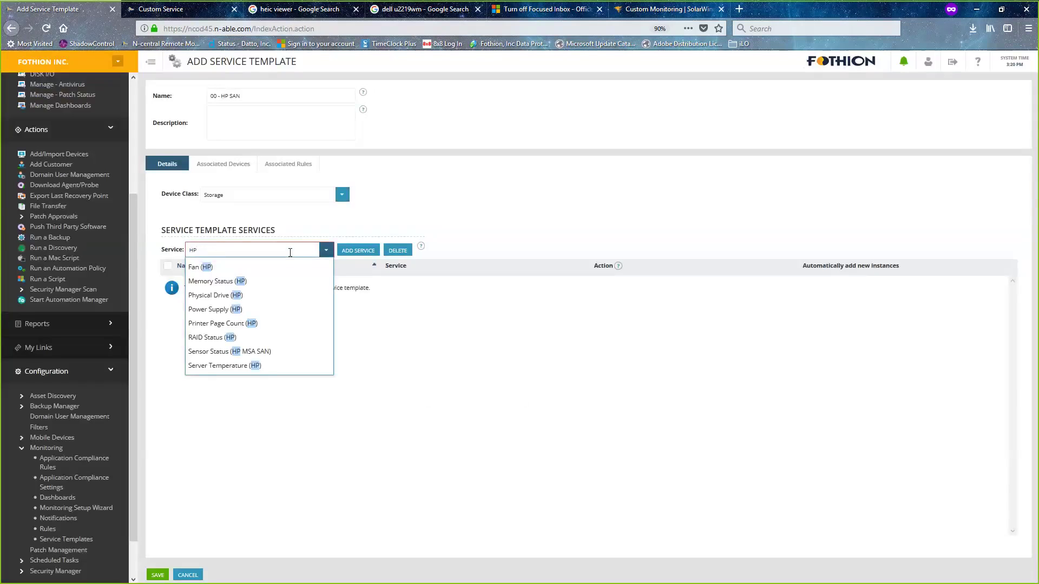
click(224, 353)
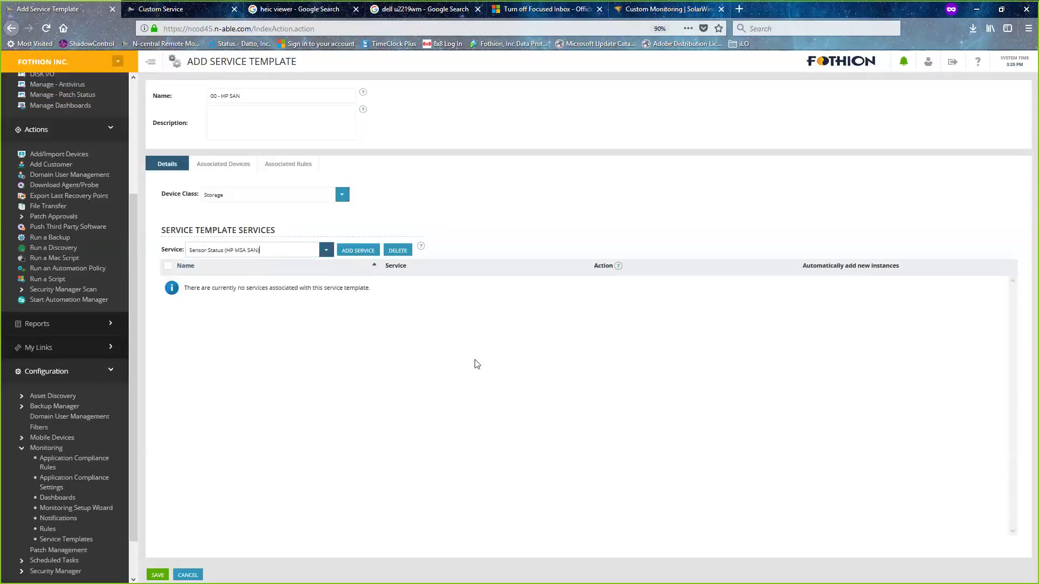
click(356, 251)
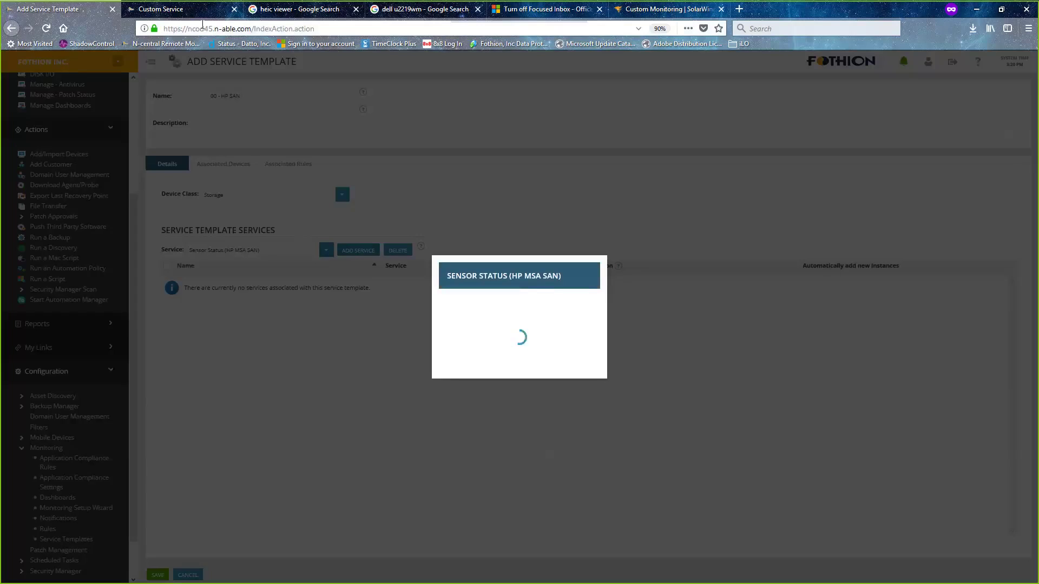
click(187, 11)
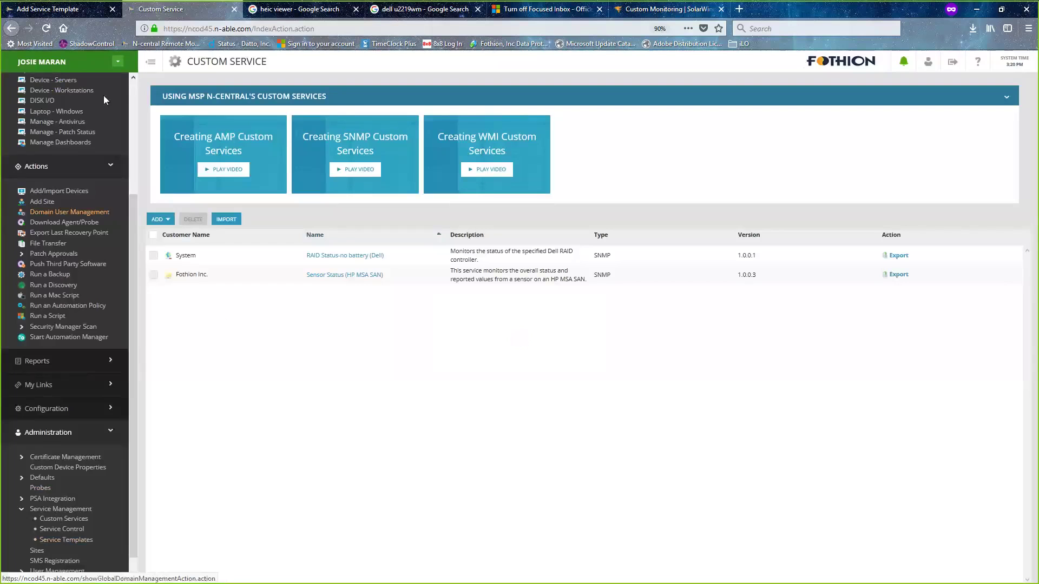
click(55, 11)
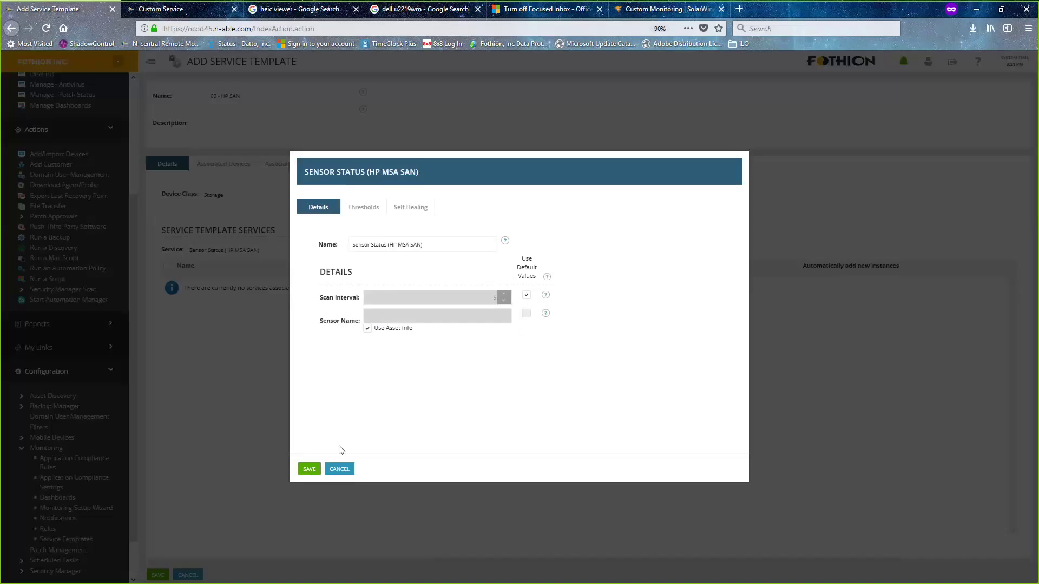
- Save the Sensor Status (HP MSA SAN) service into the template with its default thresholds
click(370, 213)
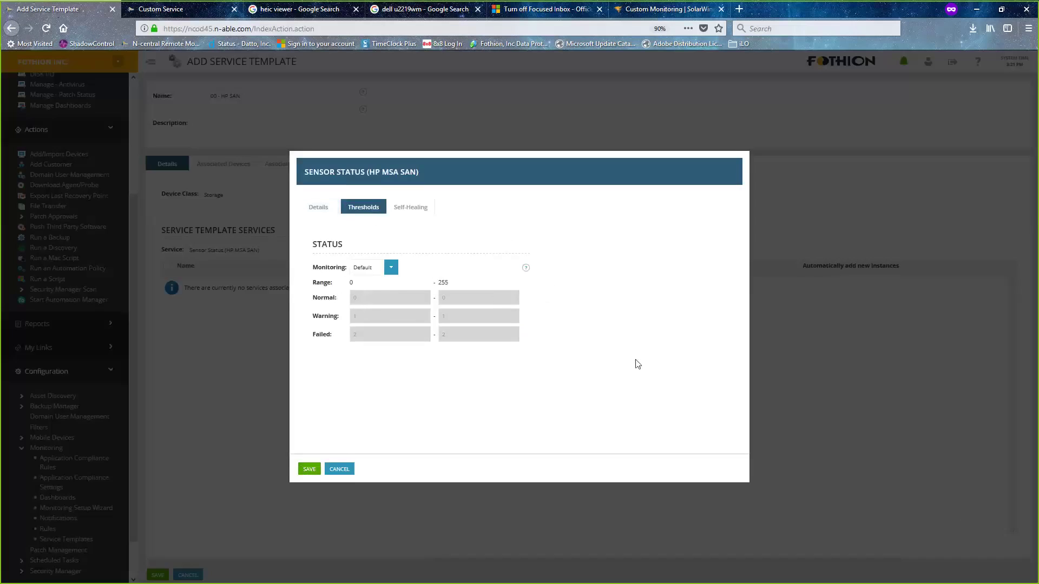
click(312, 472)
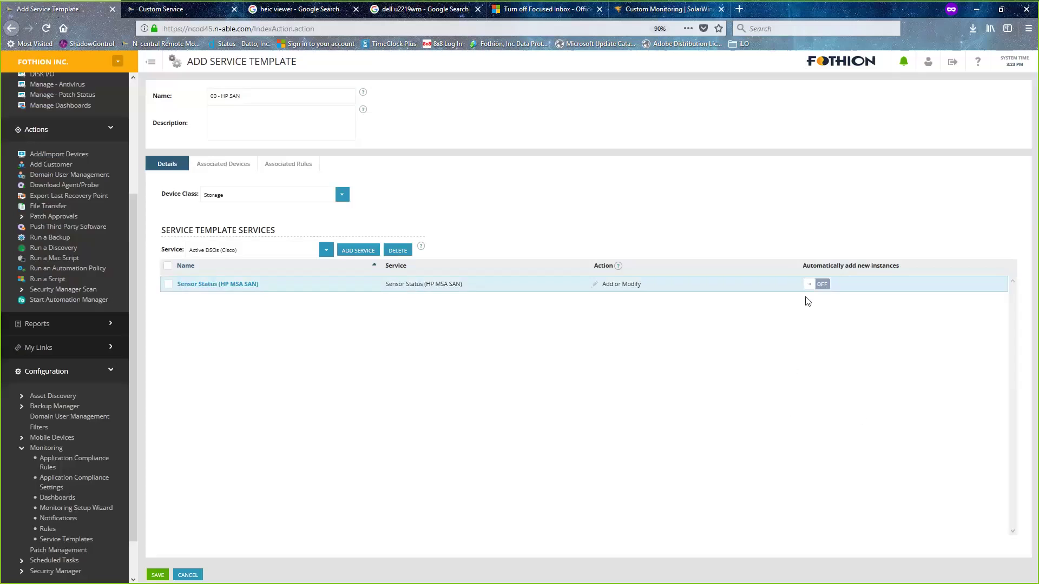
- Save the 00 - HP SAN template and open the All Devices list
click(158, 576)
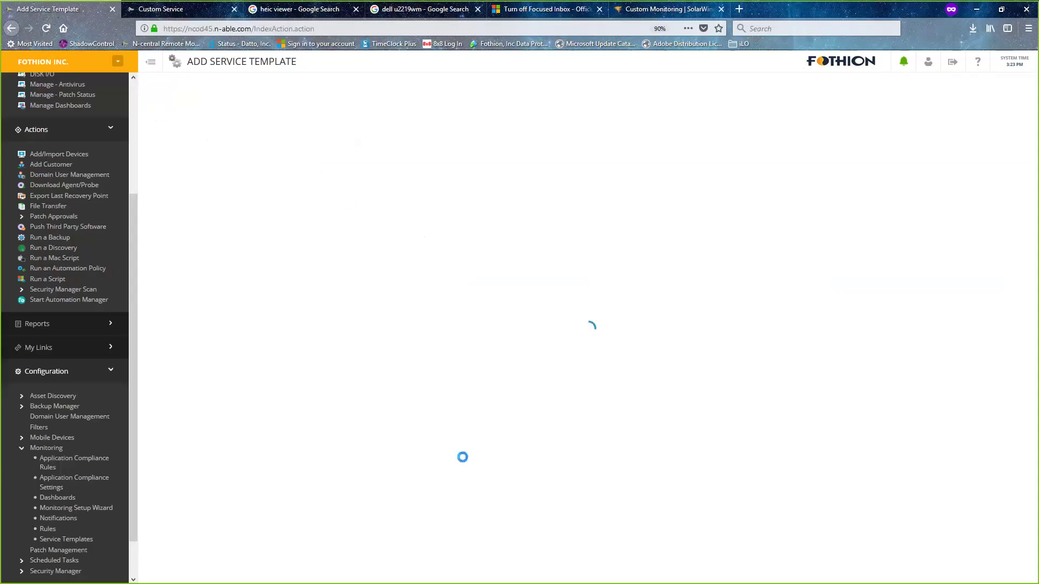
click(173, 10)
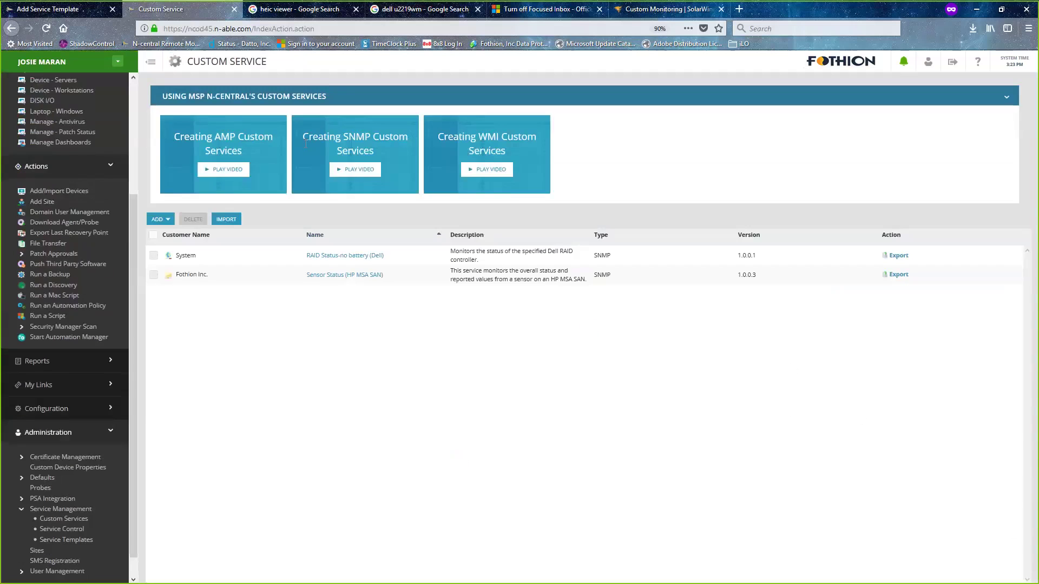
scroll(135, 114, up, 5)
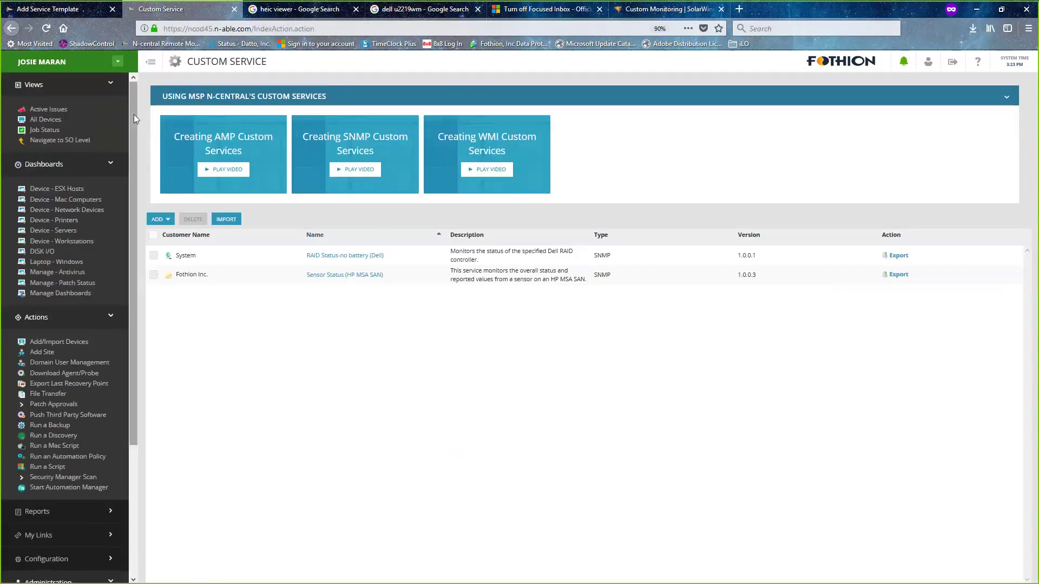
click(104, 120)
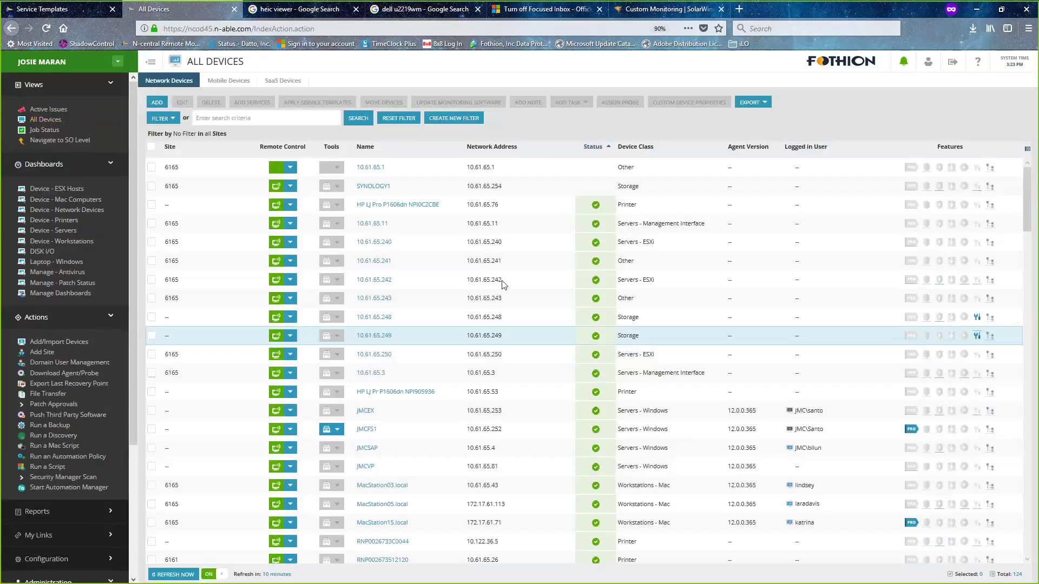
- Open device 10.61.65.248's Monitoring > Service Templates and start applying a new template
click(386, 321)
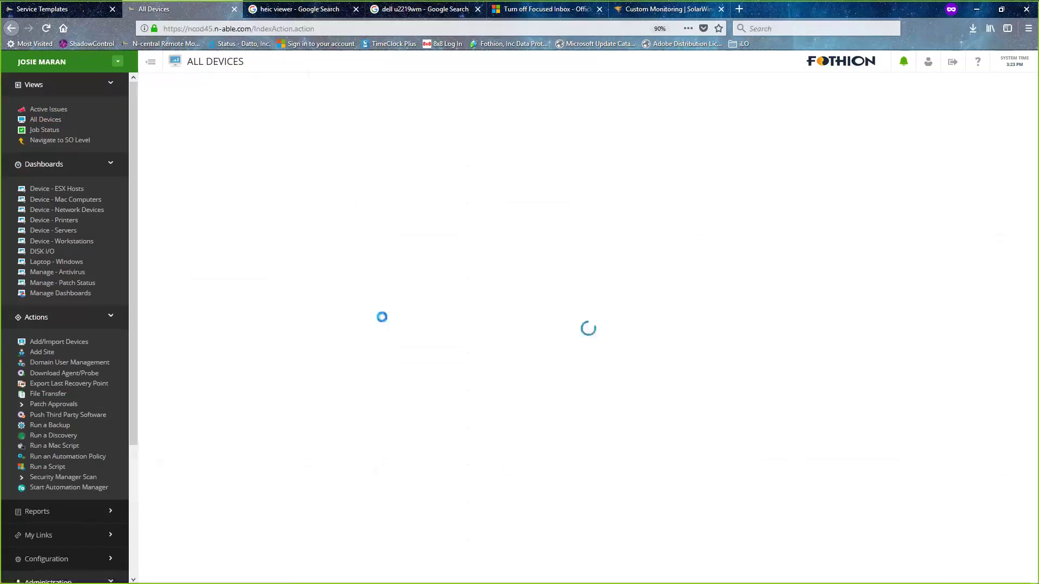
click(64, 8)
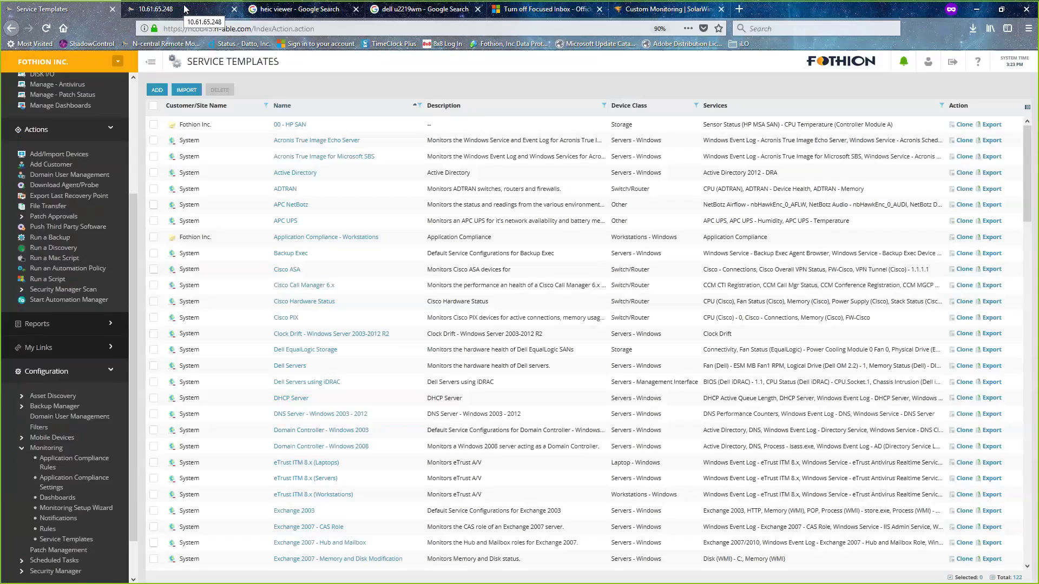
click(184, 9)
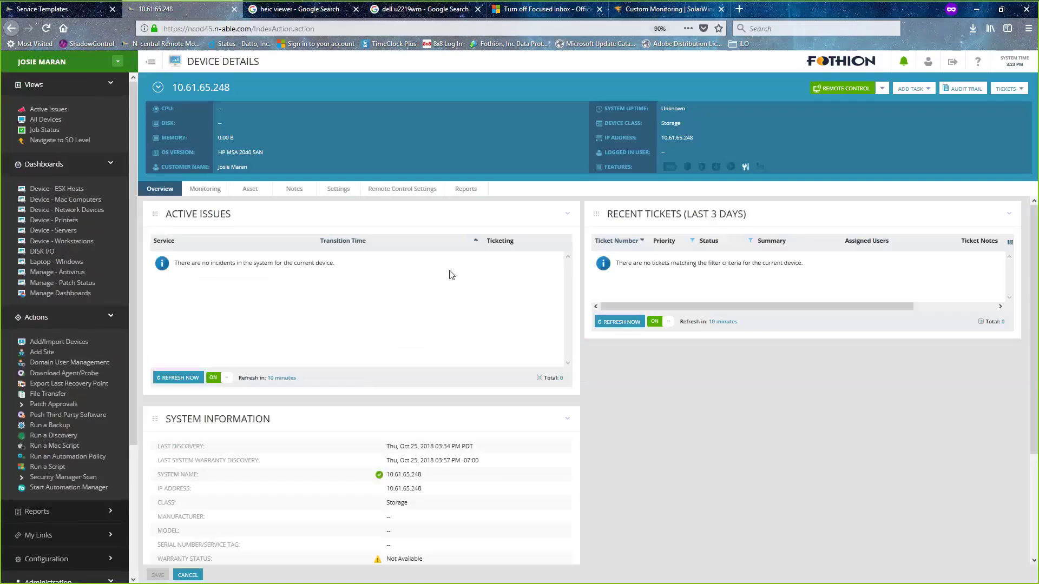
click(211, 190)
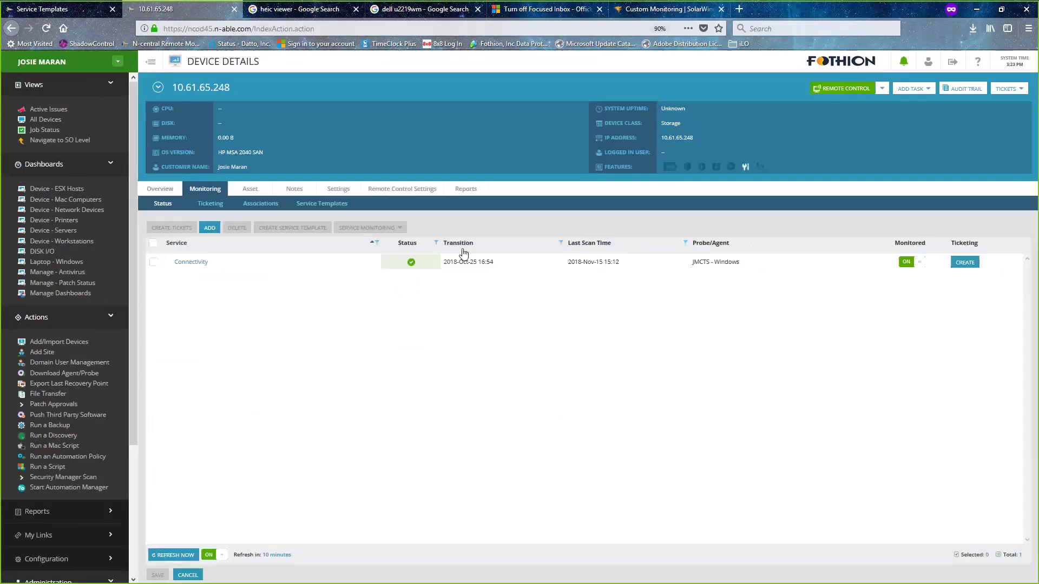
click(324, 204)
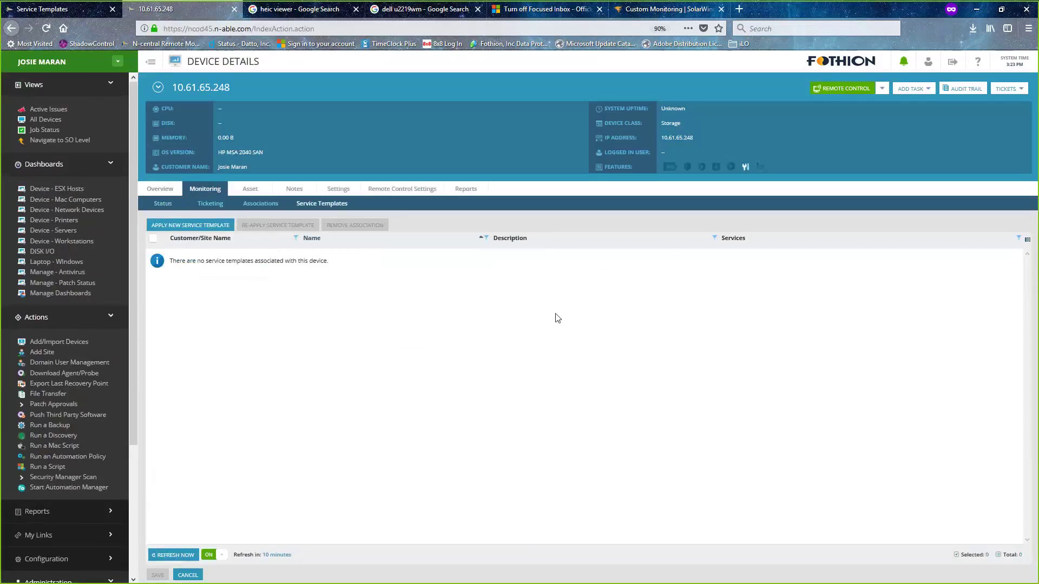
click(204, 226)
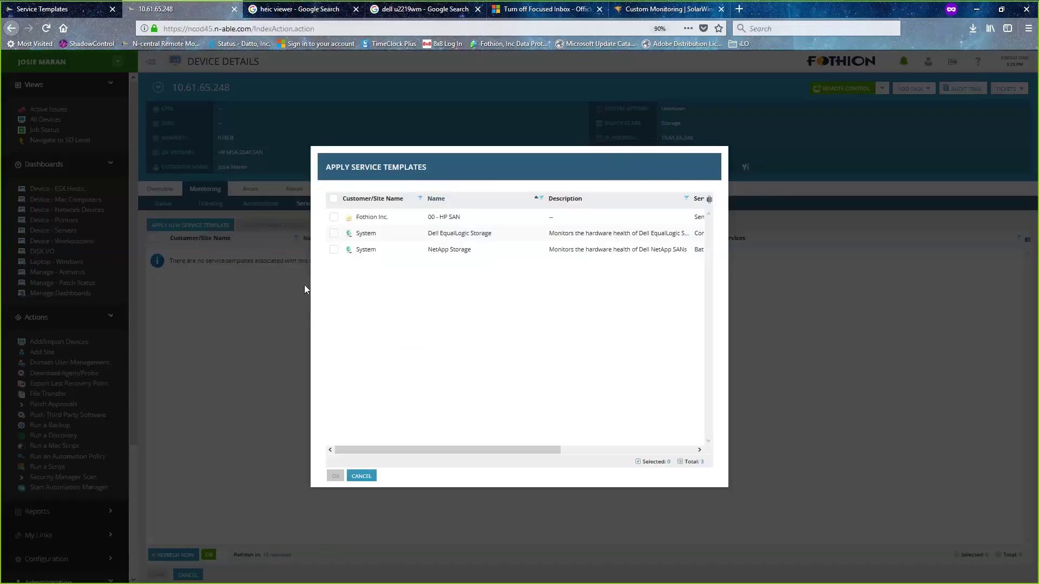
- Apply 00 - HP SAN to 10.61.65.248 and review the service application report
click(333, 217)
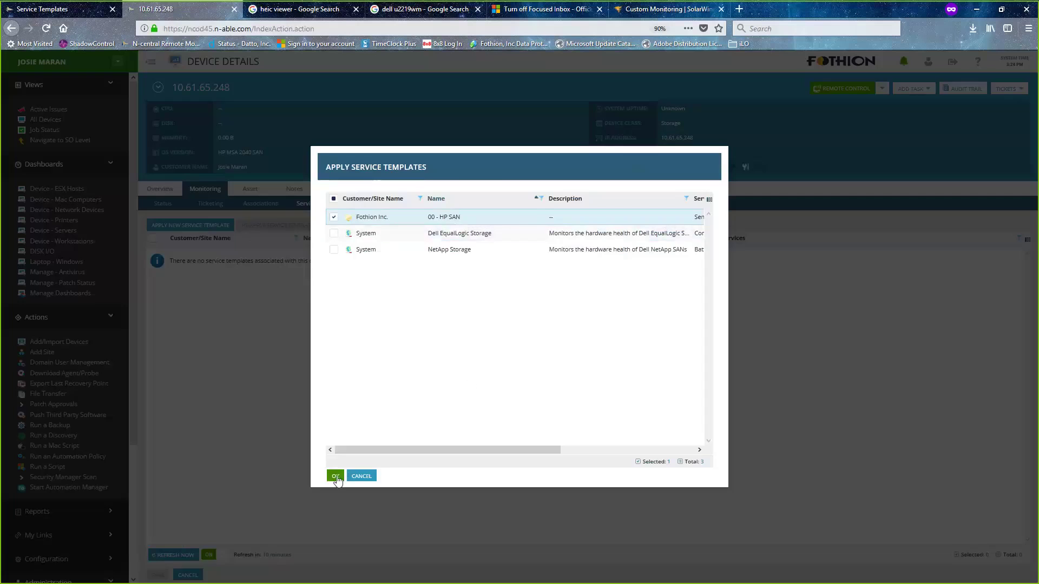
click(336, 477)
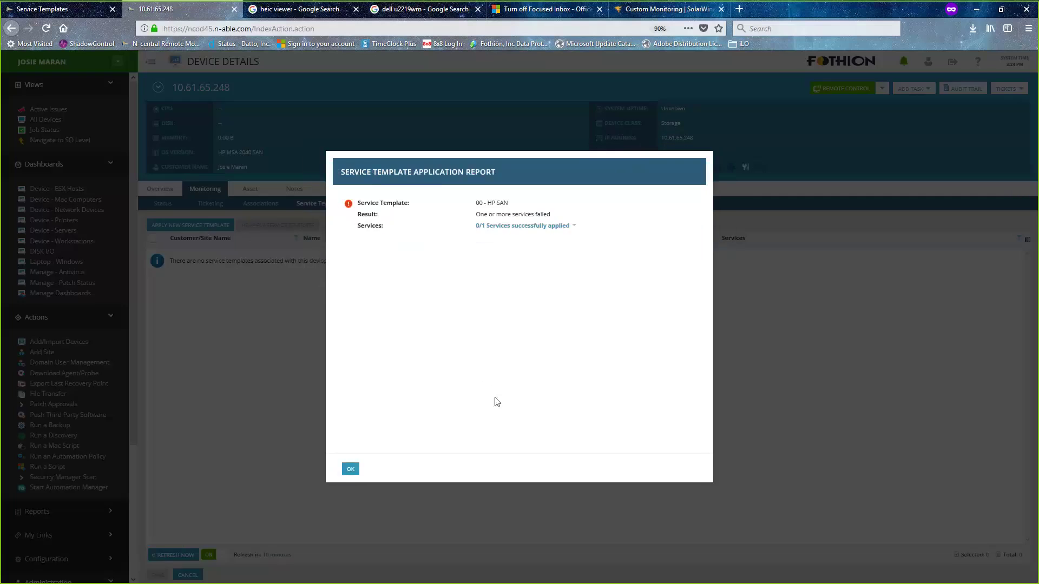
click(574, 226)
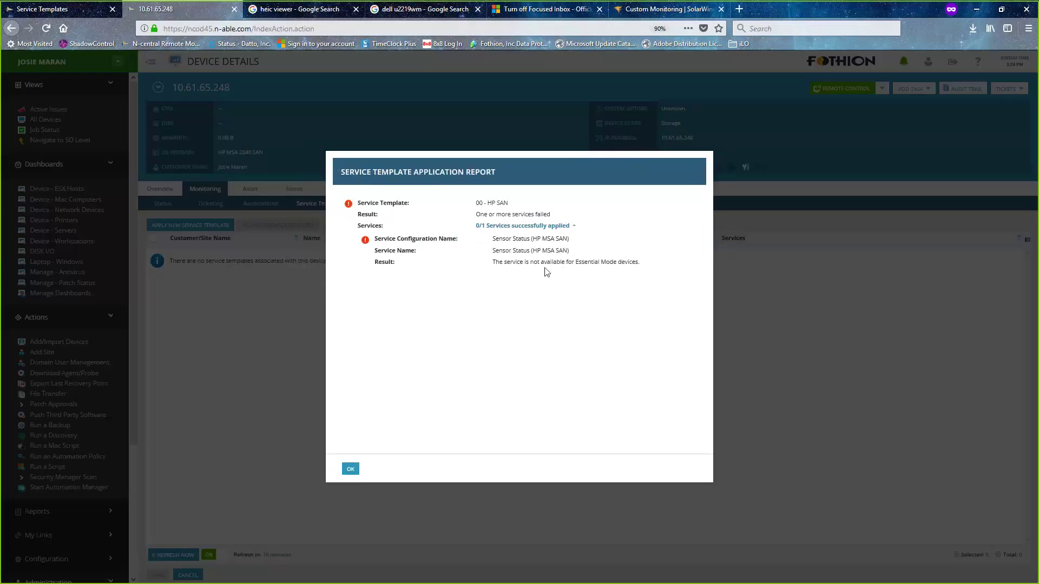
click(352, 470)
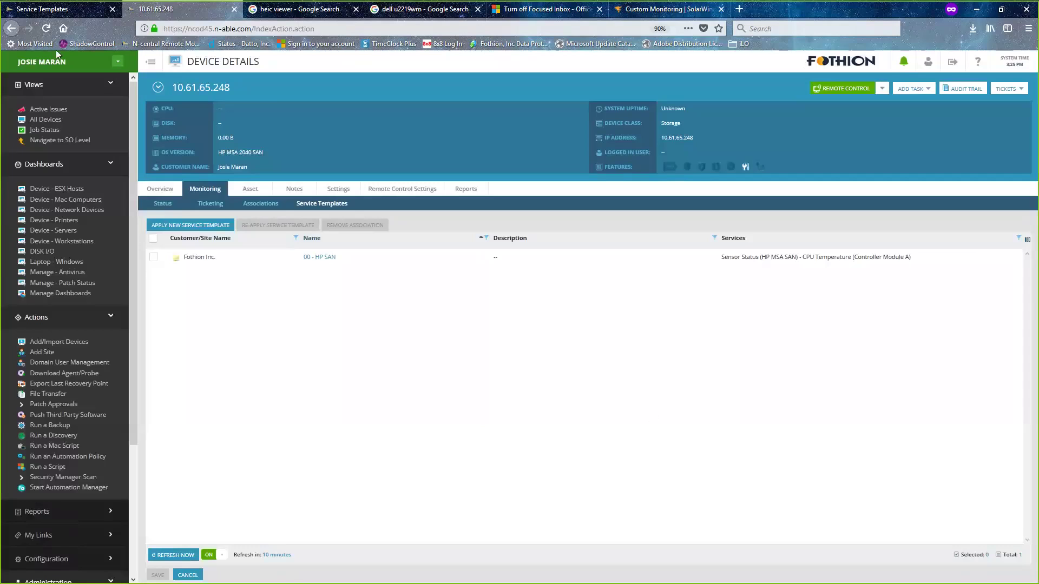
- Leave the service templates list and open the License Usage - SO report under Reports > Administrative
click(49, 9)
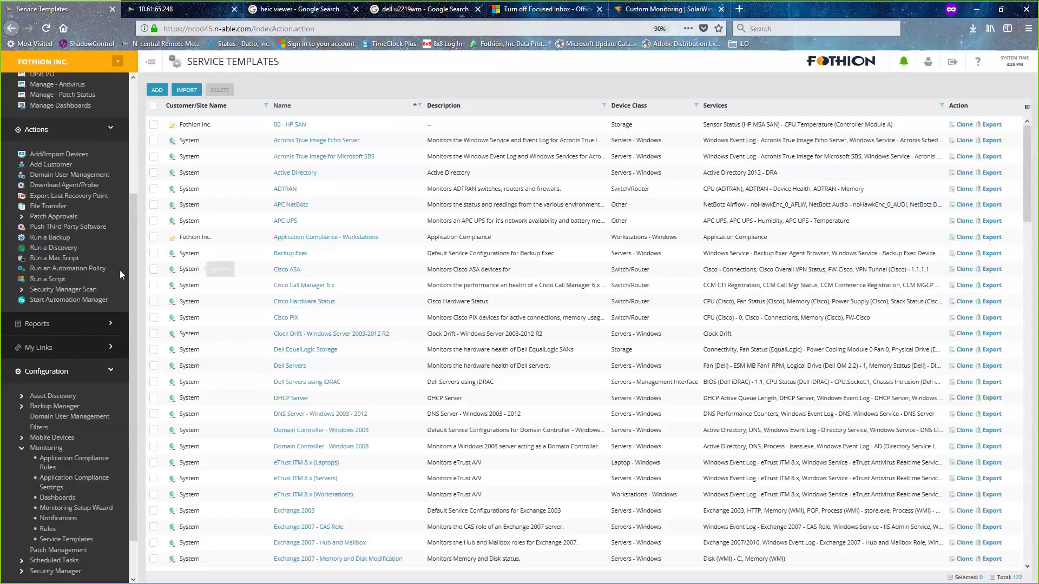
click(64, 184)
click(107, 335)
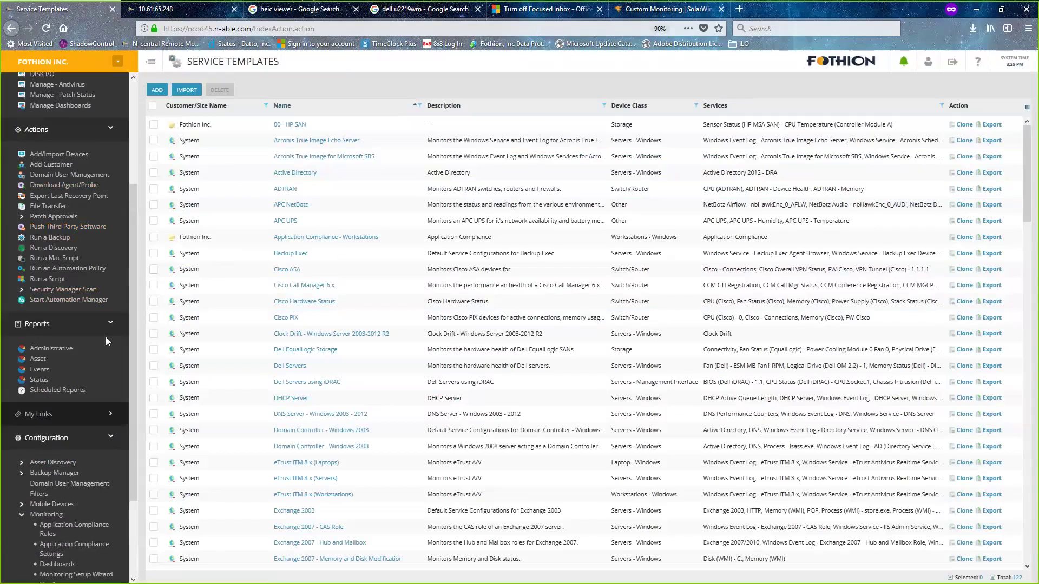
click(51, 349)
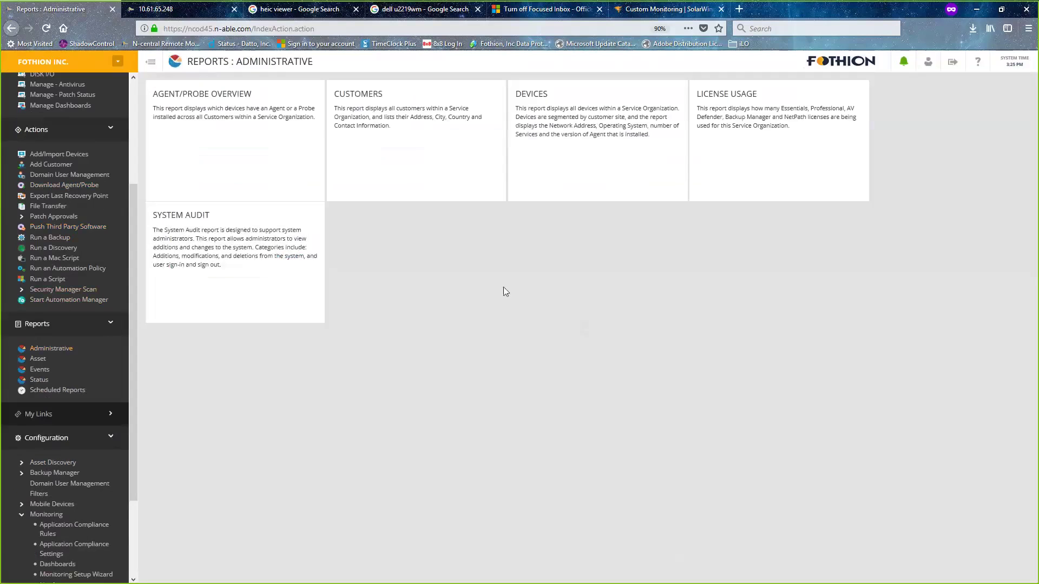
click(771, 139)
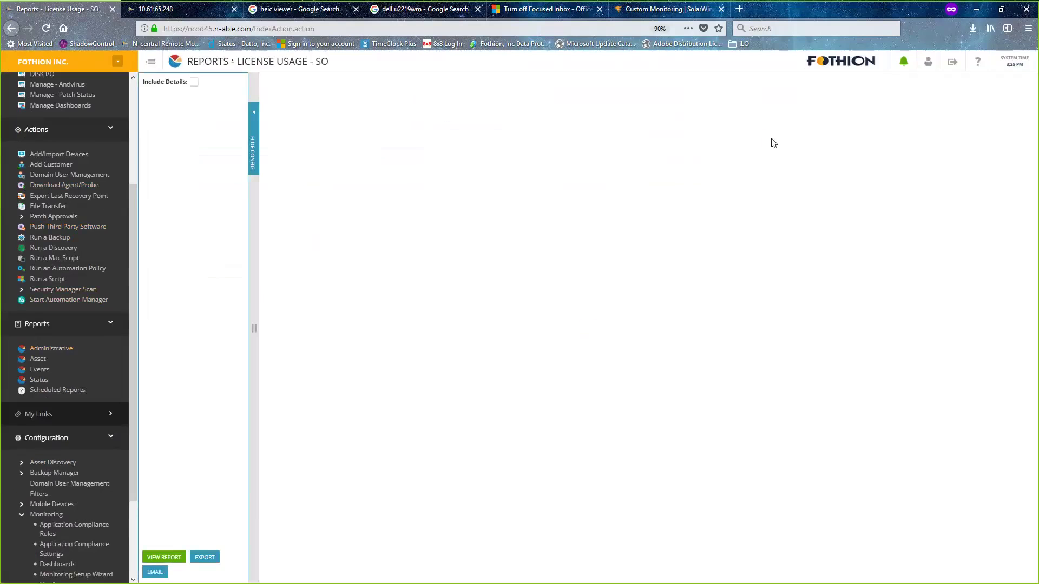
click(159, 558)
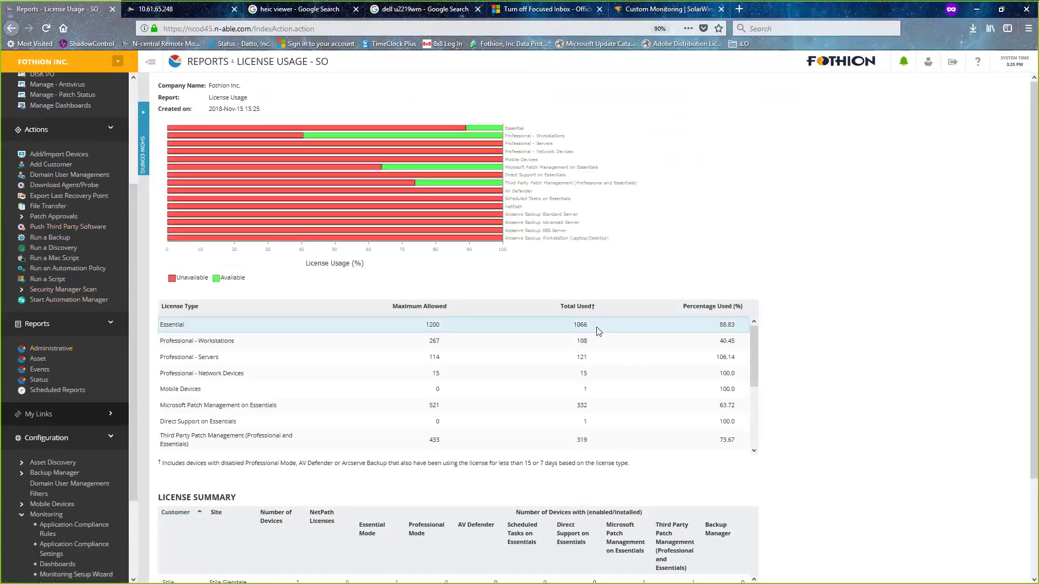
mouse_move(469, 139)
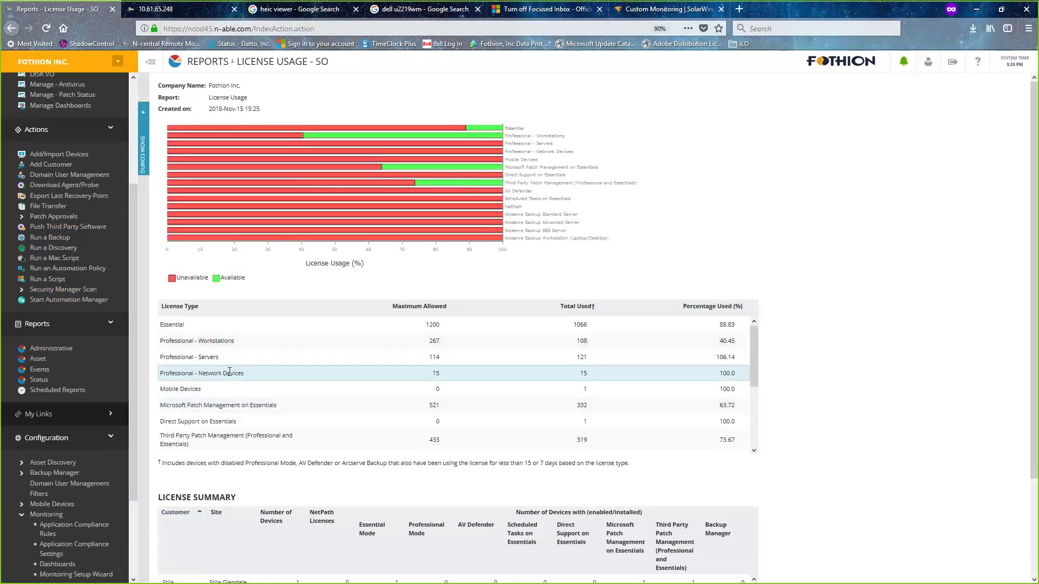
drag(228, 372, 163, 373)
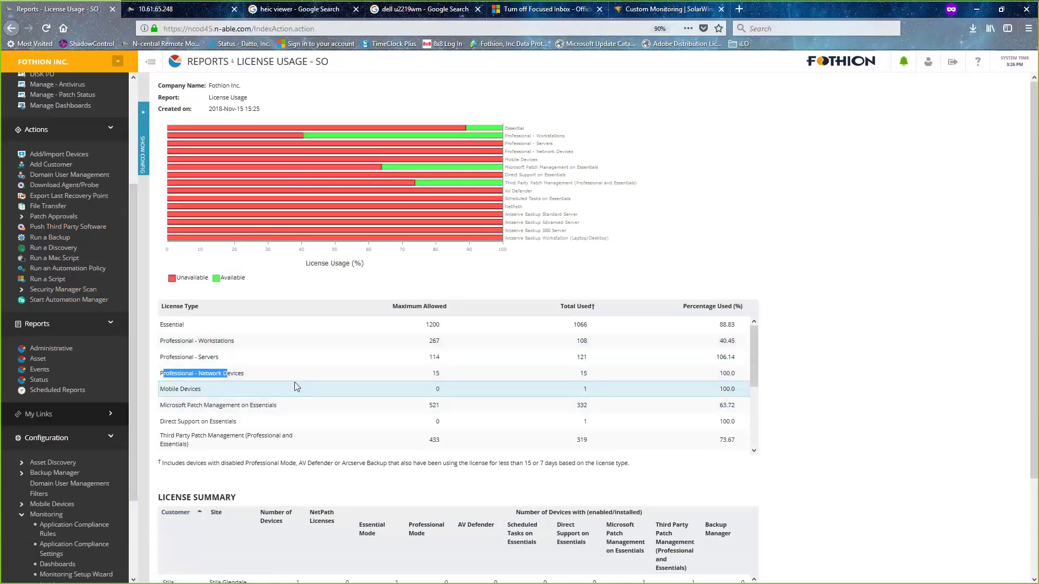
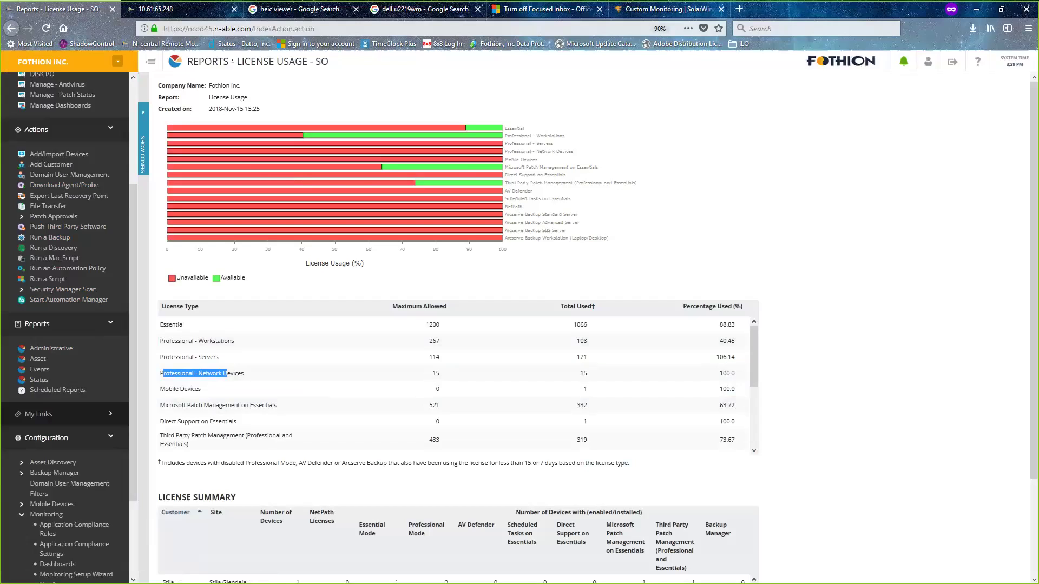
- Switch the N-central view to the single customer Cad
click(266, 376)
drag(206, 375, 265, 374)
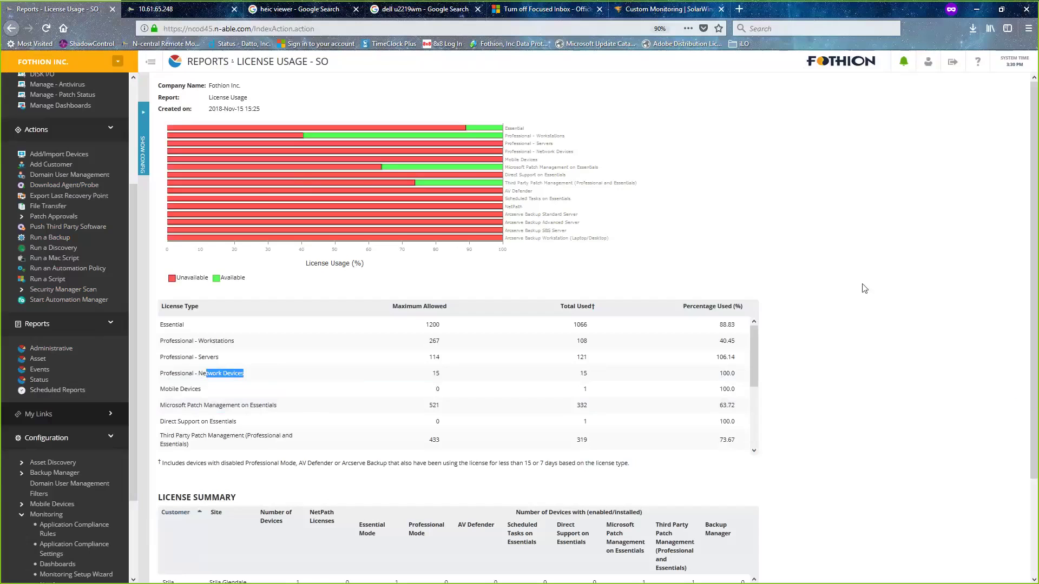
click(118, 62)
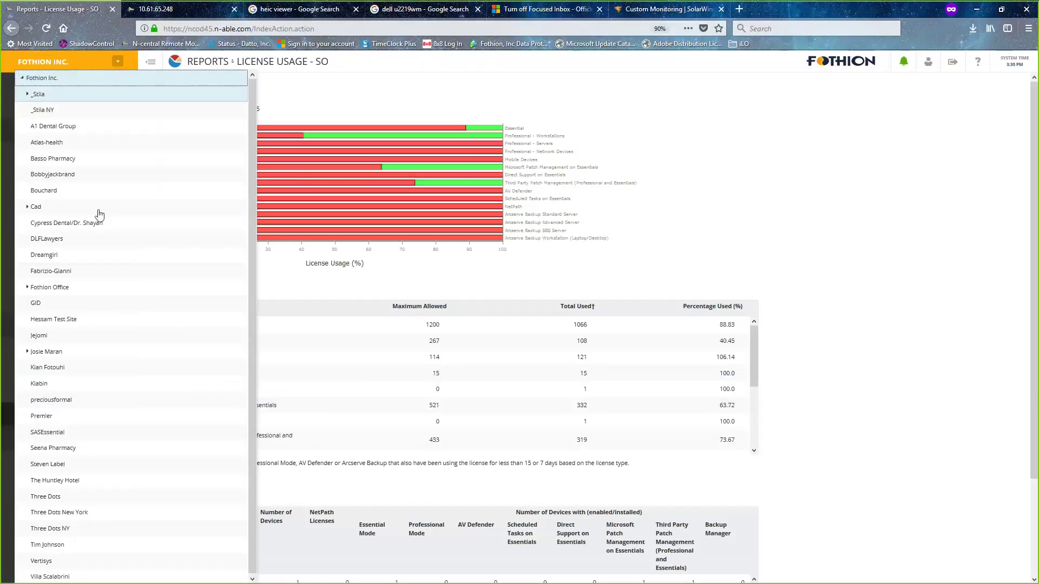
click(27, 206)
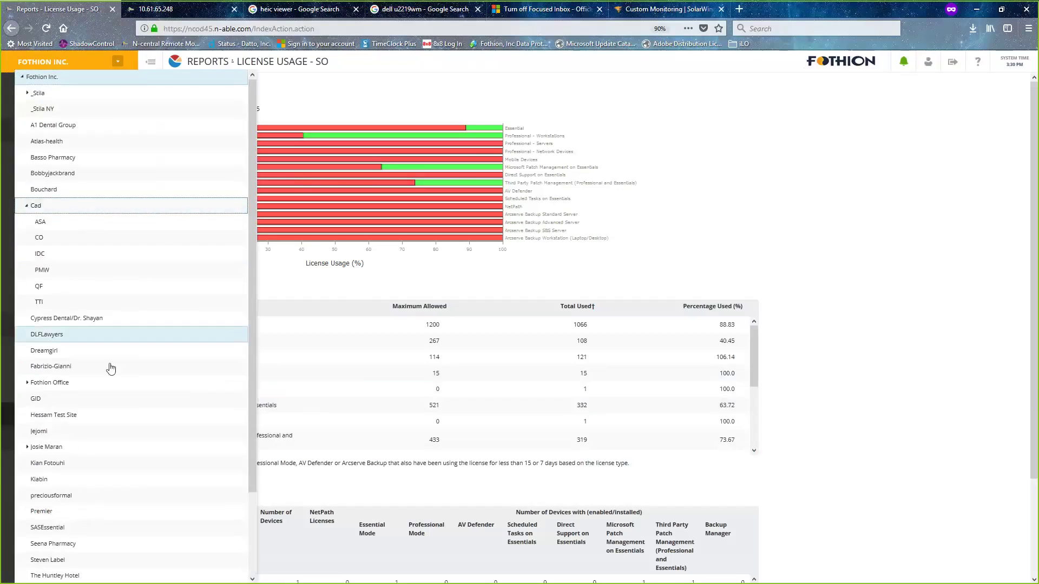
click(27, 94)
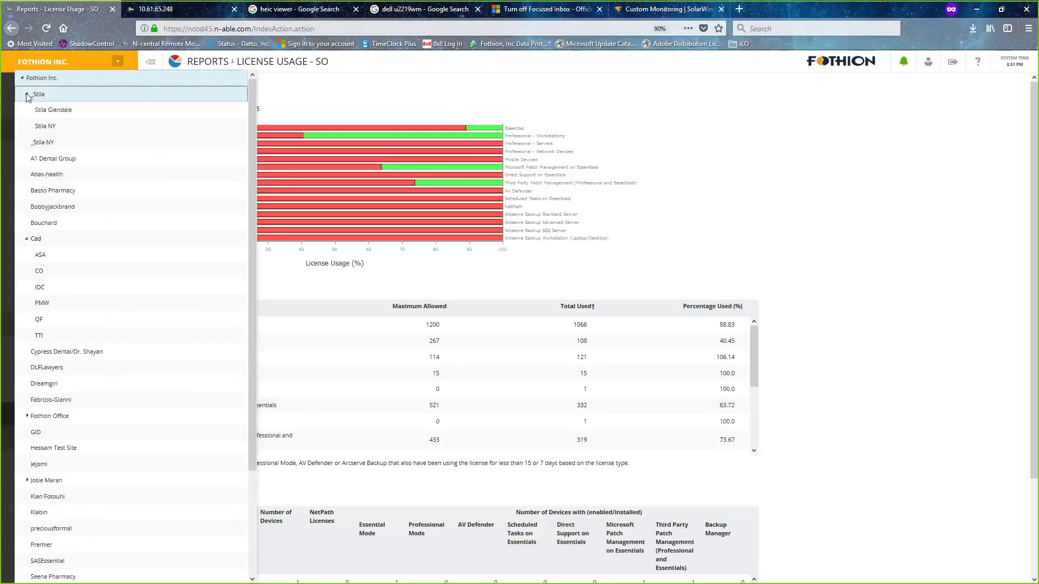
click(30, 243)
click(27, 240)
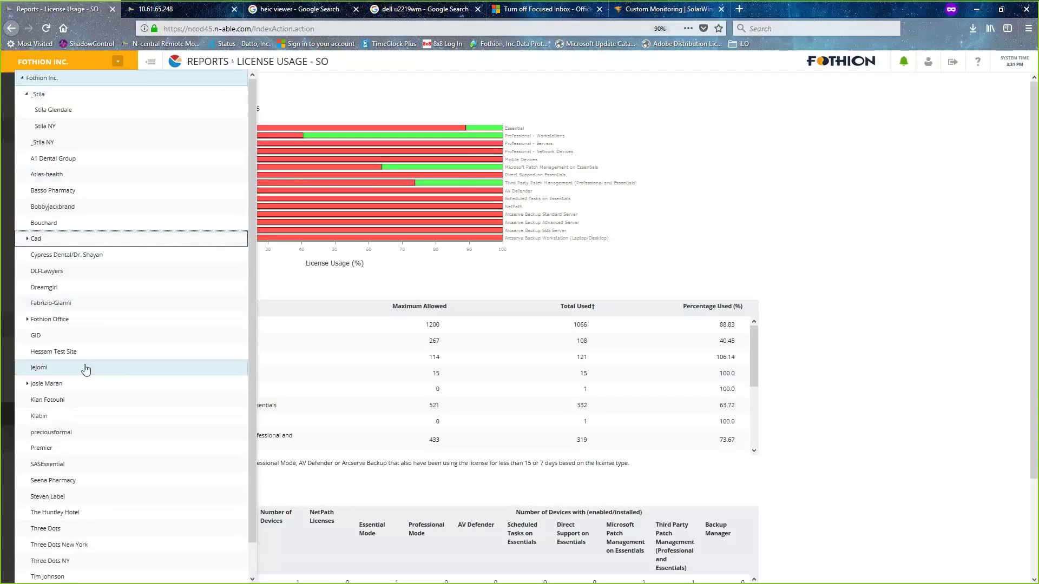
click(76, 383)
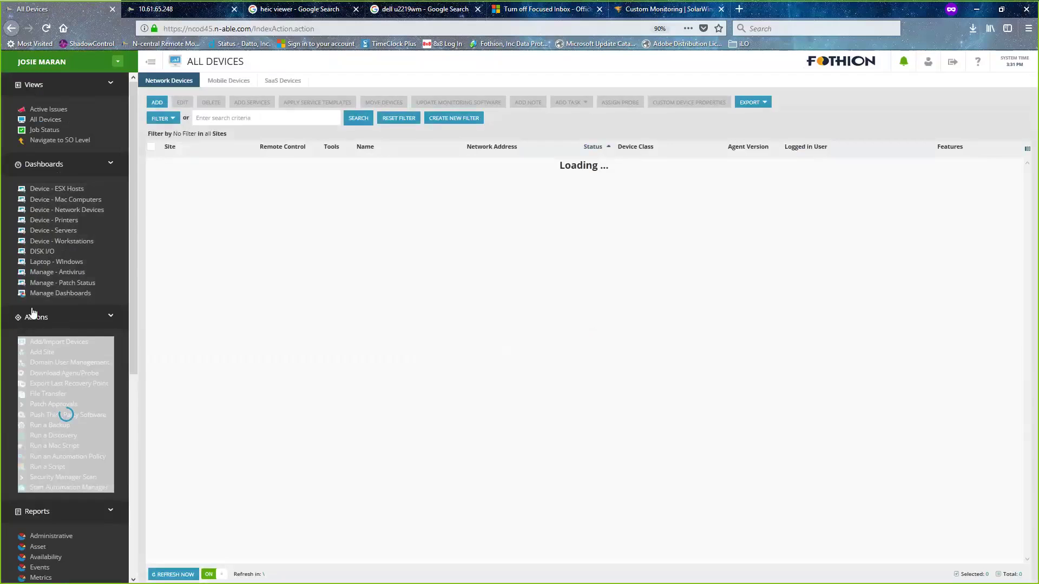
- Open the License Usage report from the Administrative reports
scroll(22, 325, down, 6)
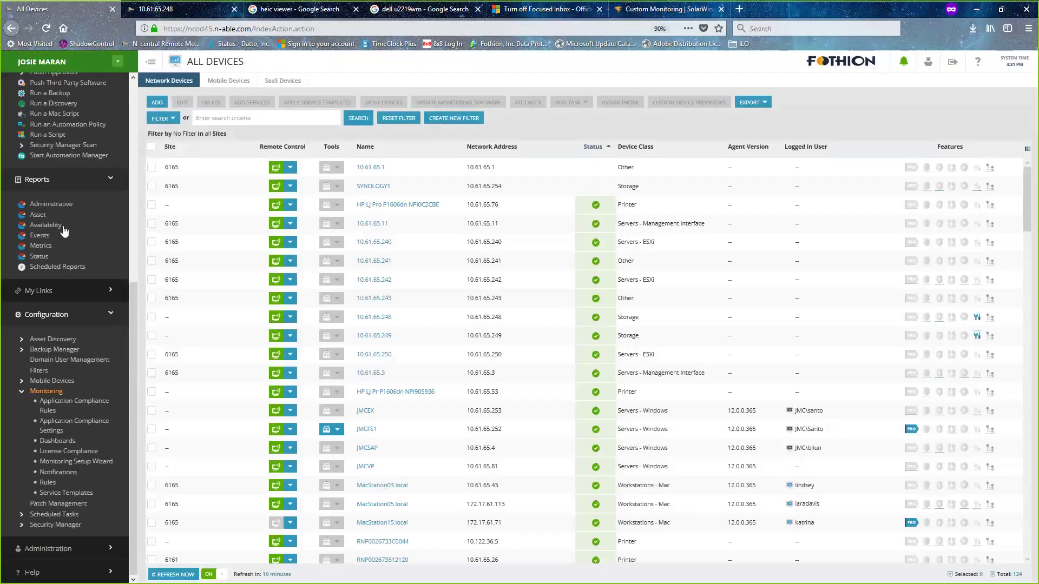
click(38, 205)
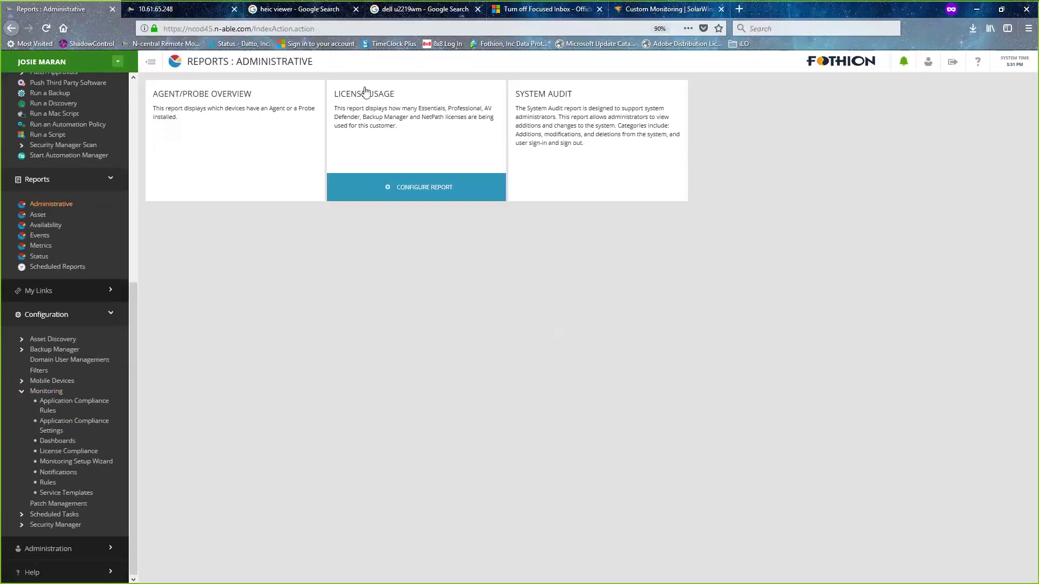
click(364, 93)
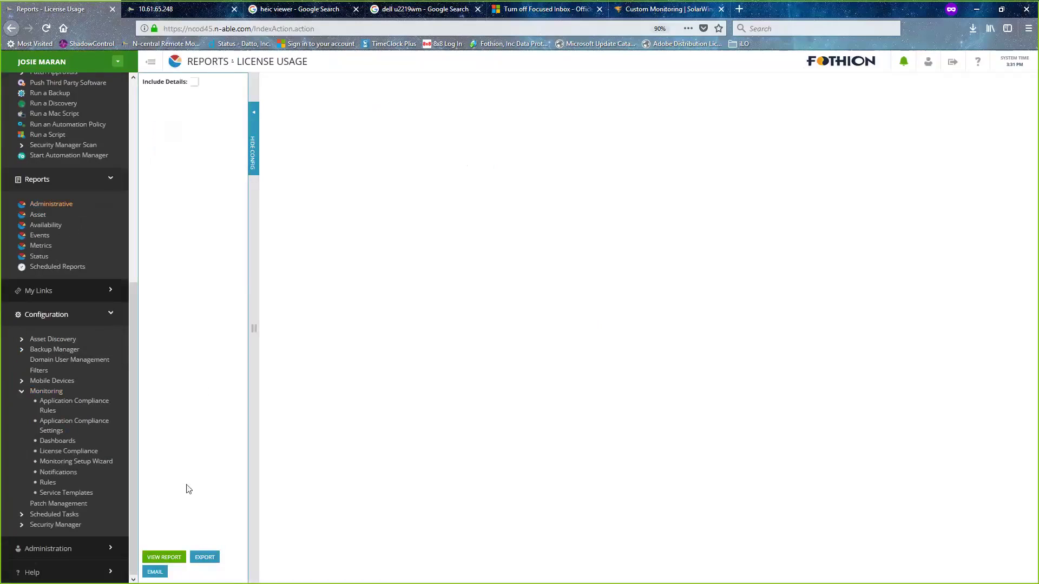
- Run VIEW REPORT to generate the License Usage report for the selected customer
click(160, 555)
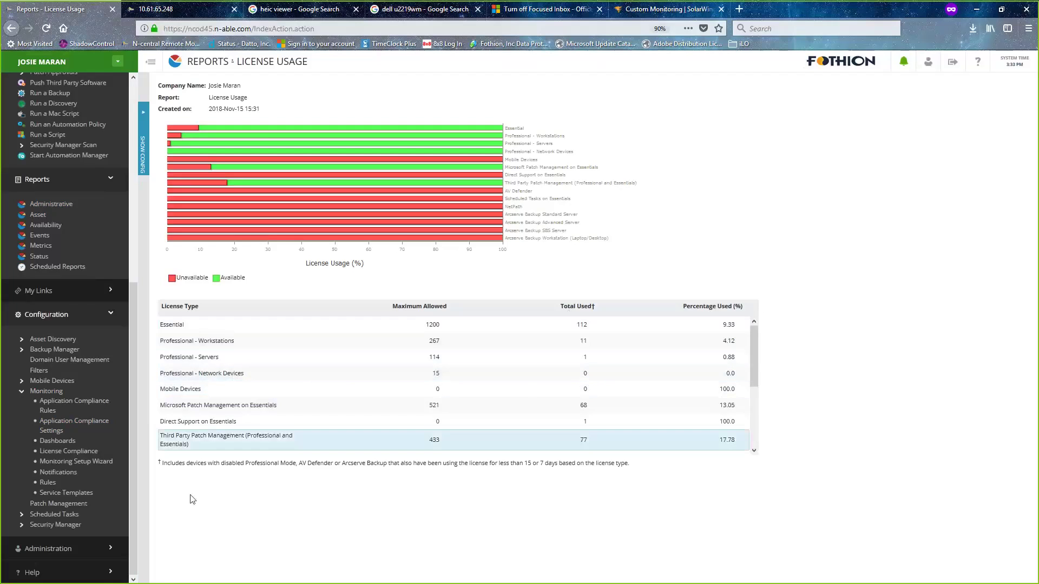
- Switch the customer view back to Fothion Inc
click(117, 62)
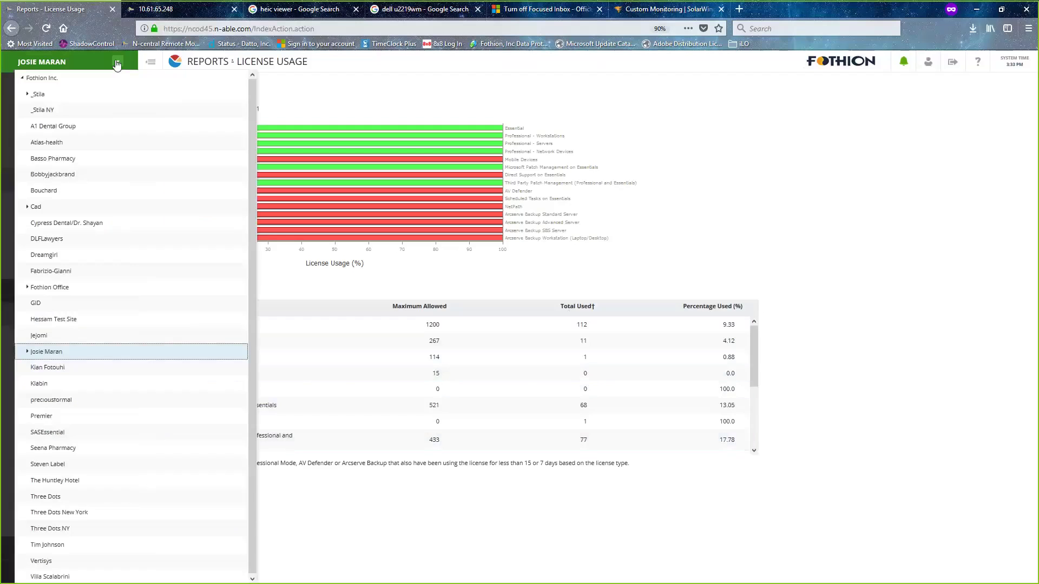
click(42, 78)
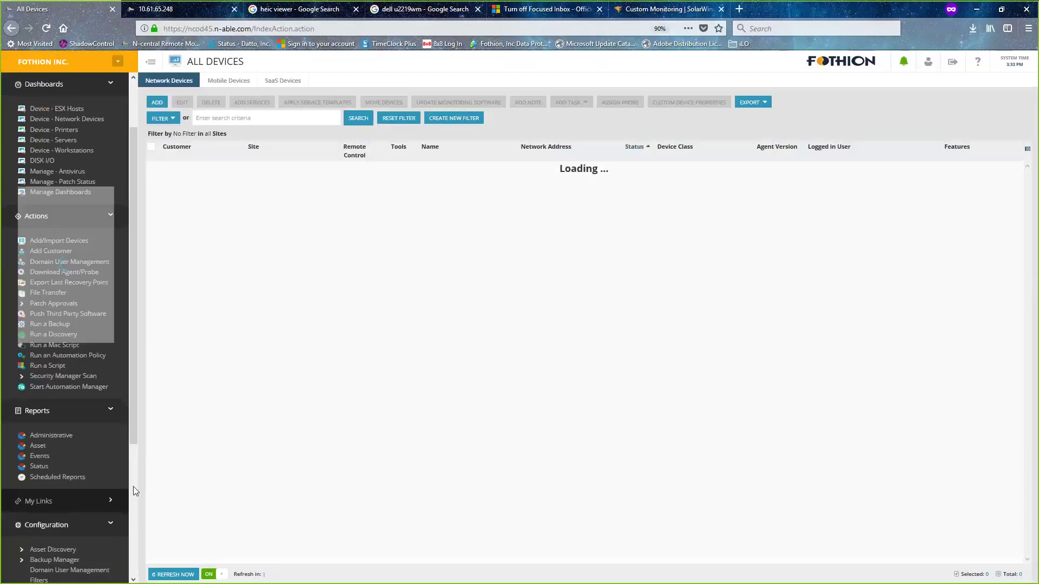
scroll(137, 444, down, 3)
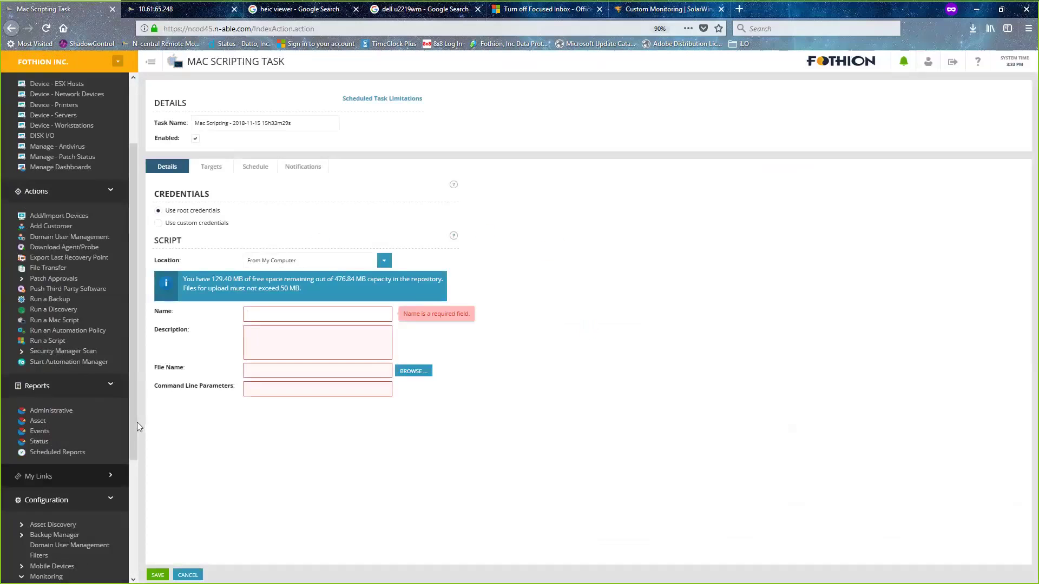
- Generate the Fothion Inc. License Usage report, then return to the Custom Monitoring page
click(54, 412)
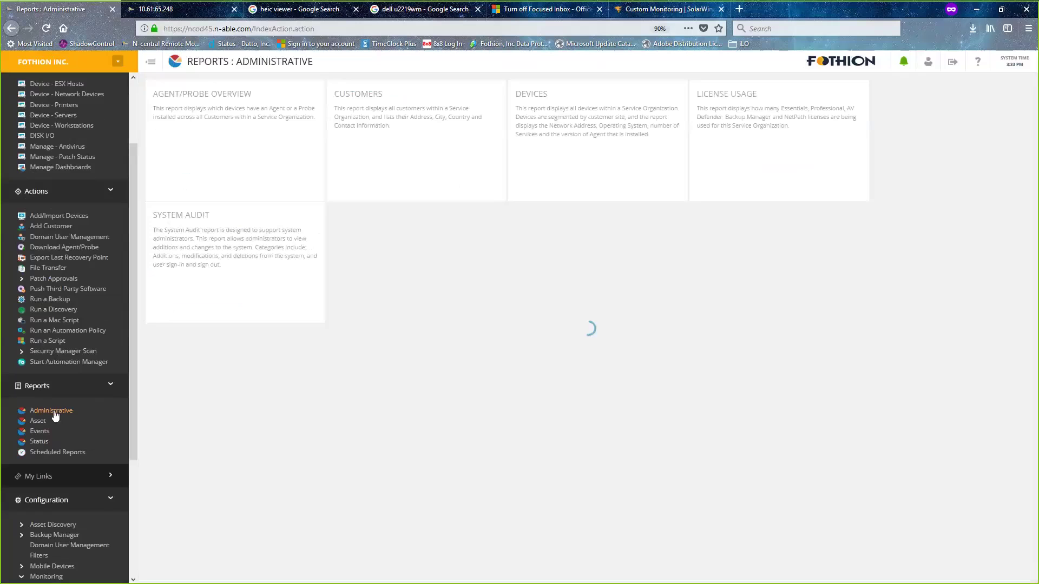
click(723, 122)
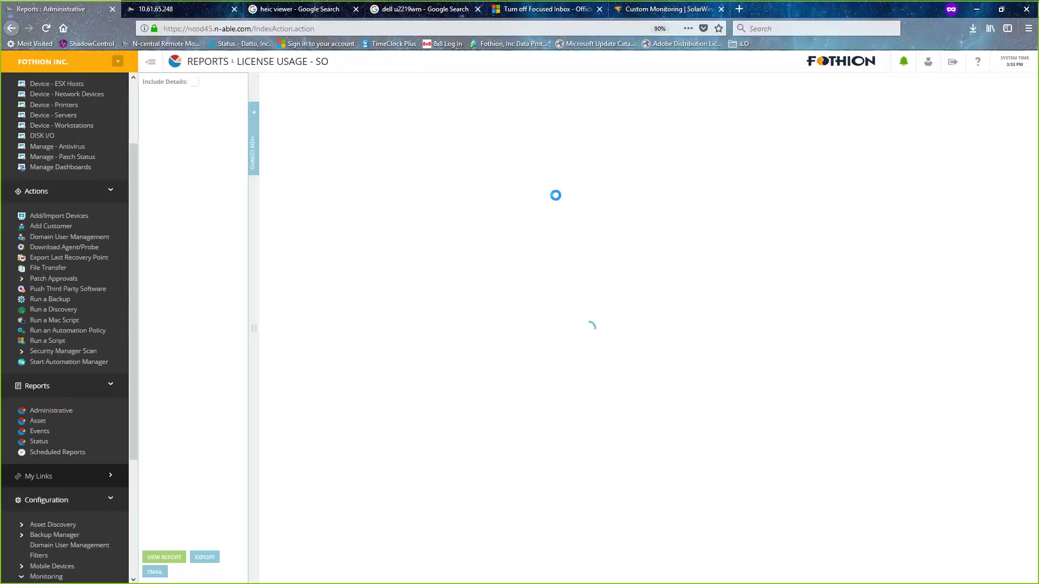
click(167, 557)
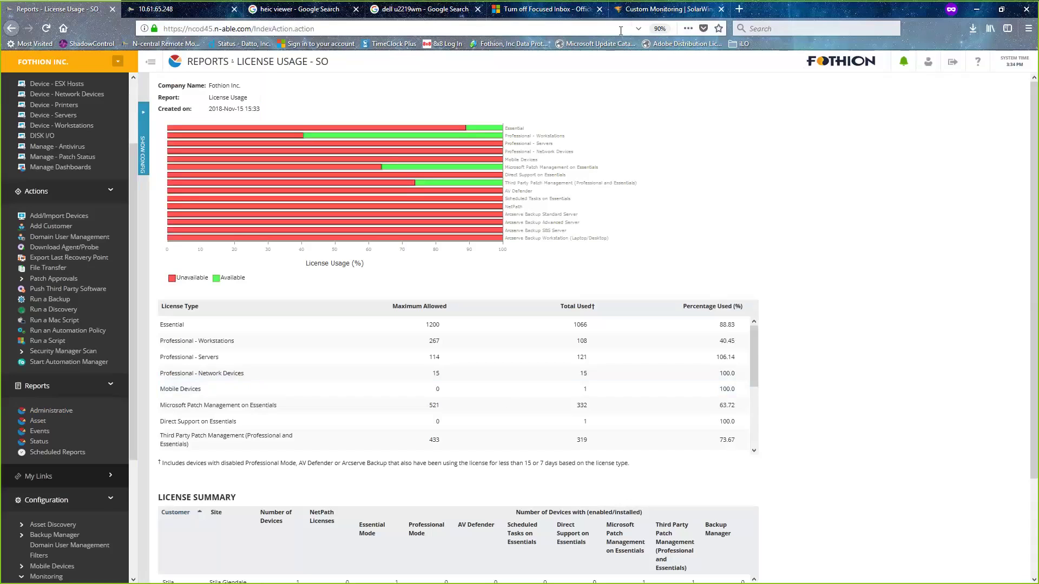
click(645, 18)
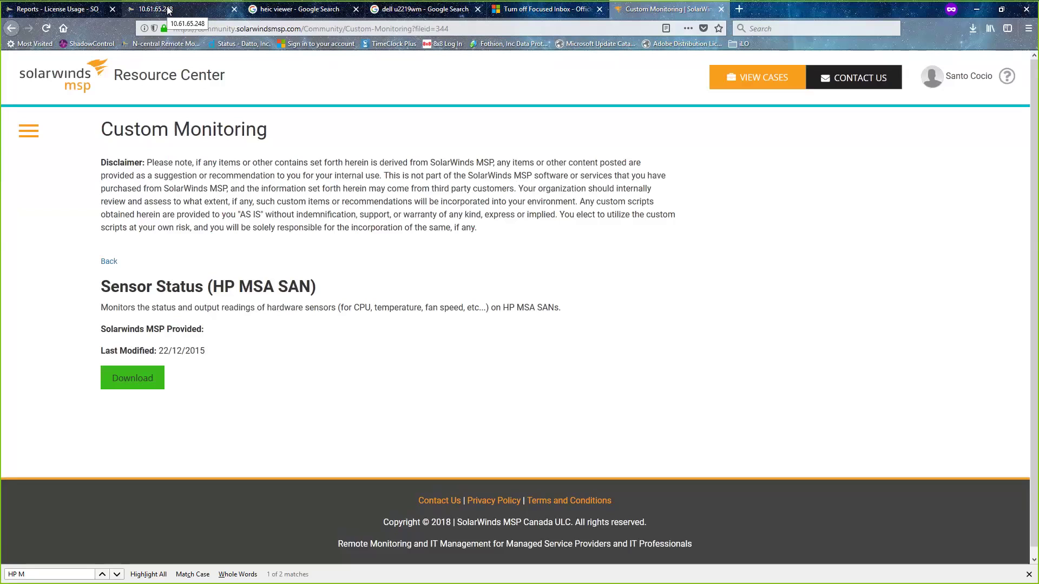
- Go back to the 10.61.65.248 Device Details browser tab
click(168, 10)
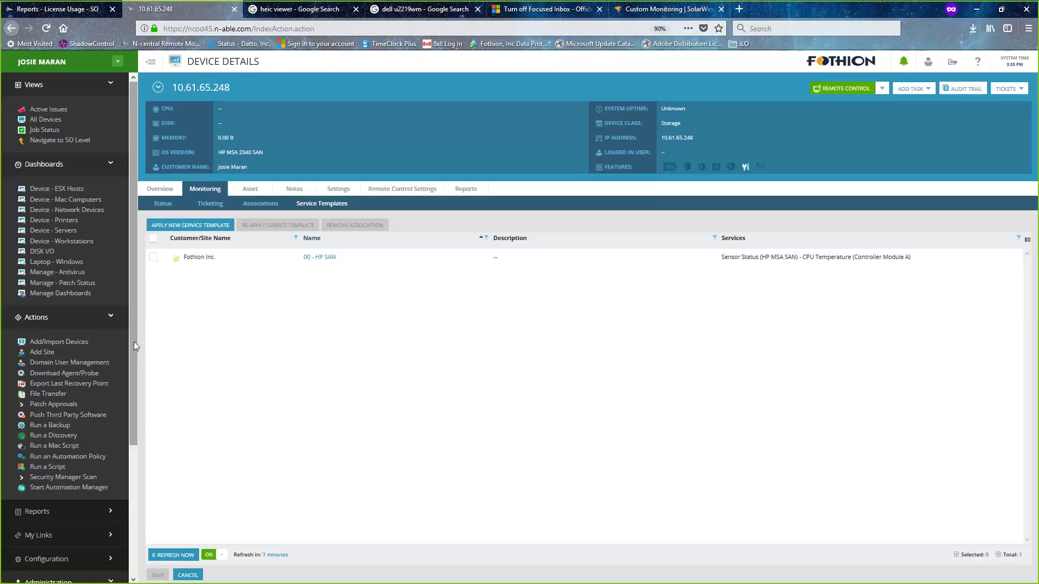
- Switch to Fothion Inc.'s All Devices list and choose Start Automation Manager
drag(135, 342, 142, 107)
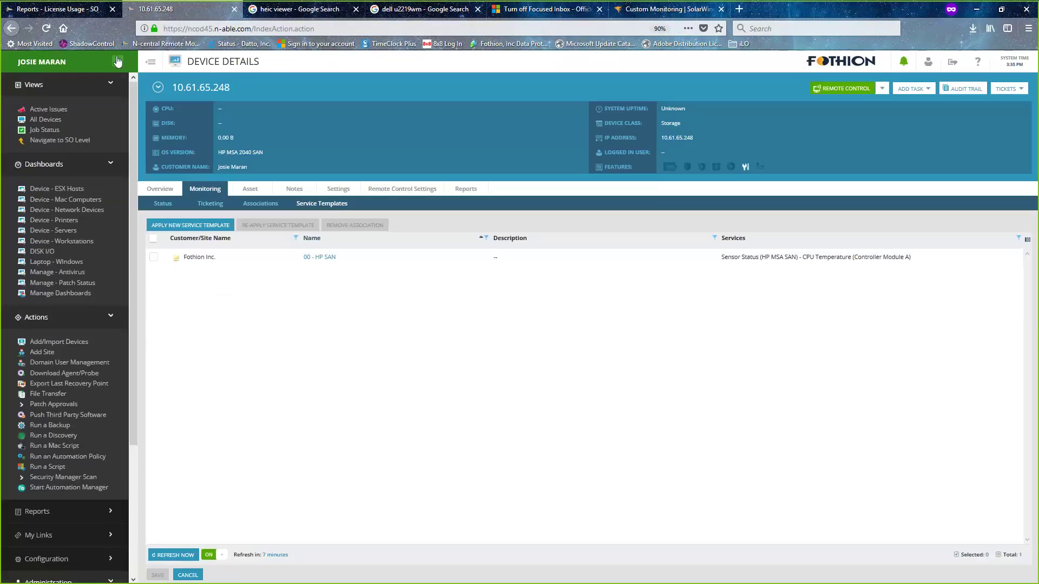
click(118, 61)
click(73, 78)
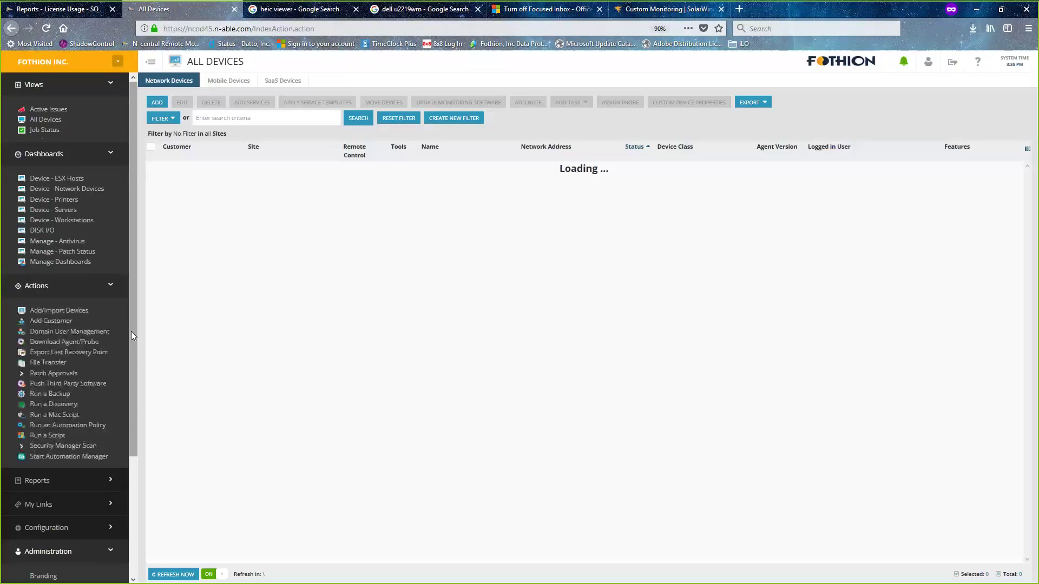
drag(131, 332, 134, 453)
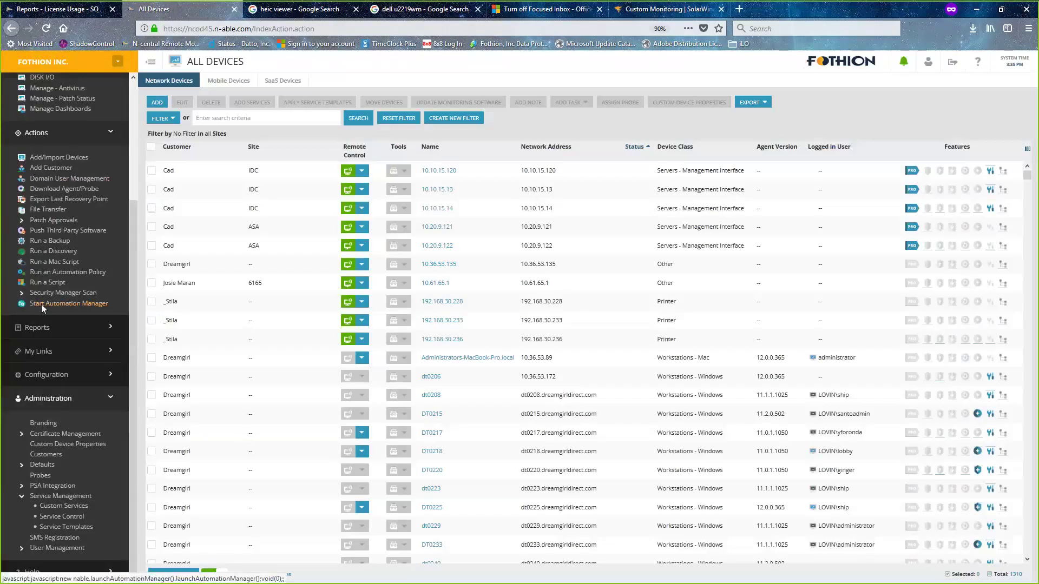
click(41, 304)
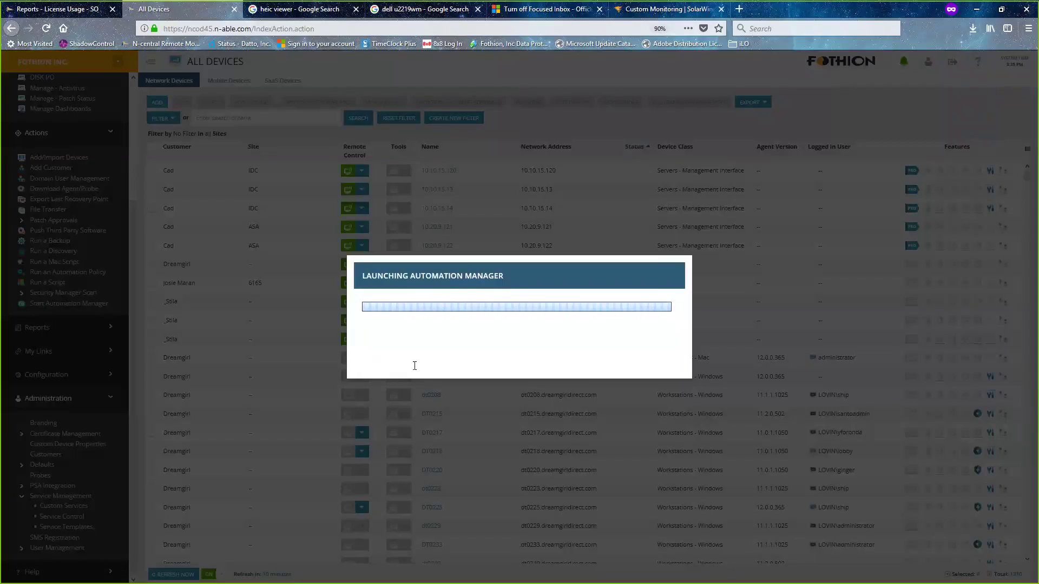
- Download and run the Automation Manager installer, then relaunch Automation Manager
click(467, 447)
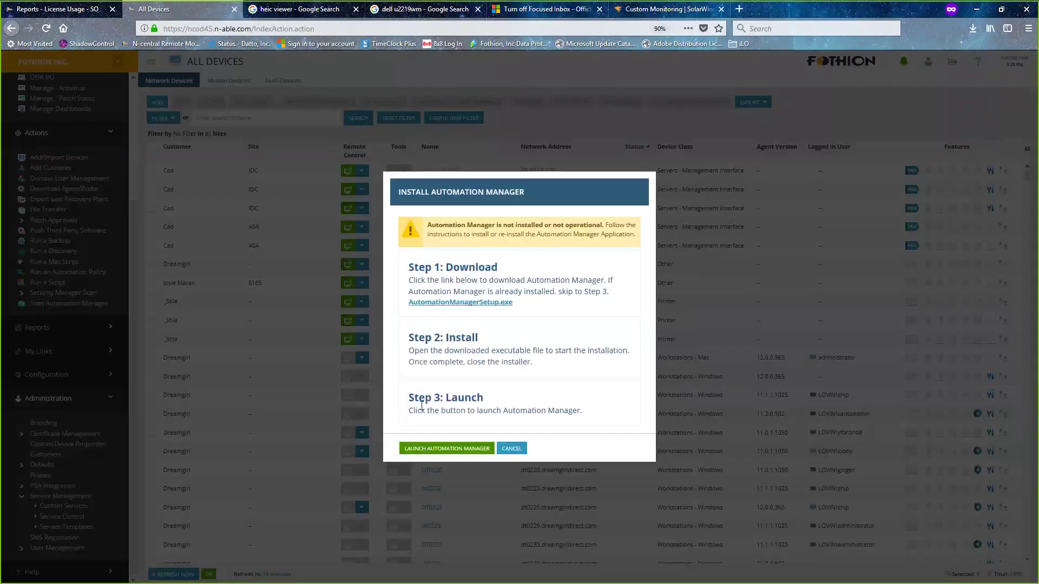
click(472, 308)
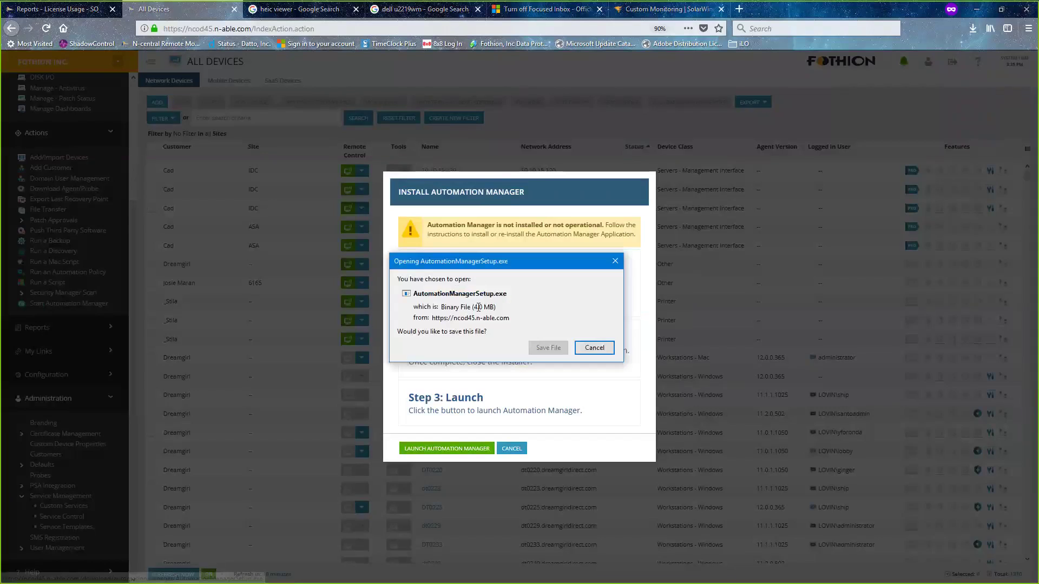
click(547, 348)
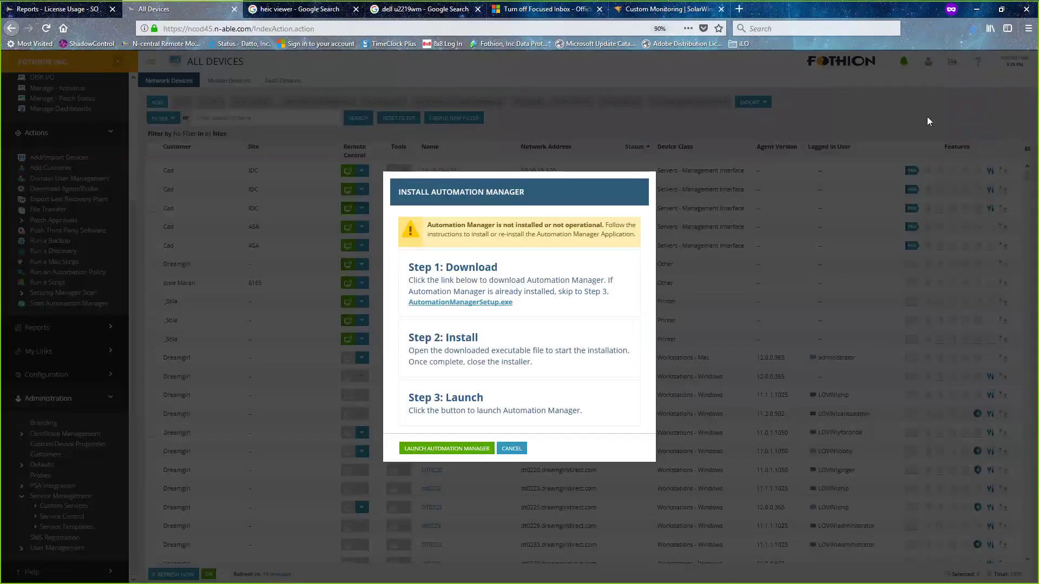
click(972, 28)
click(852, 59)
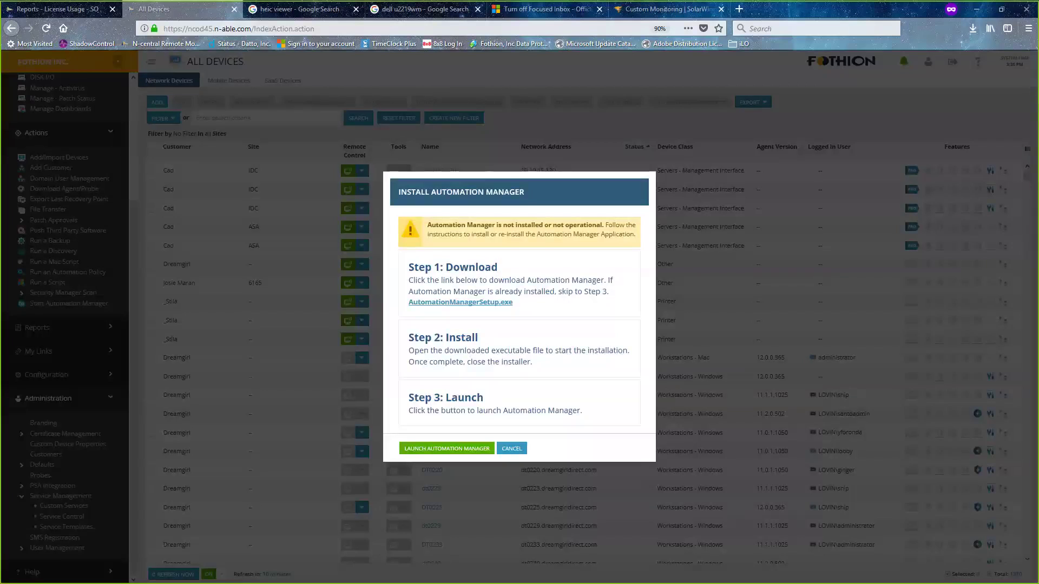
click(445, 451)
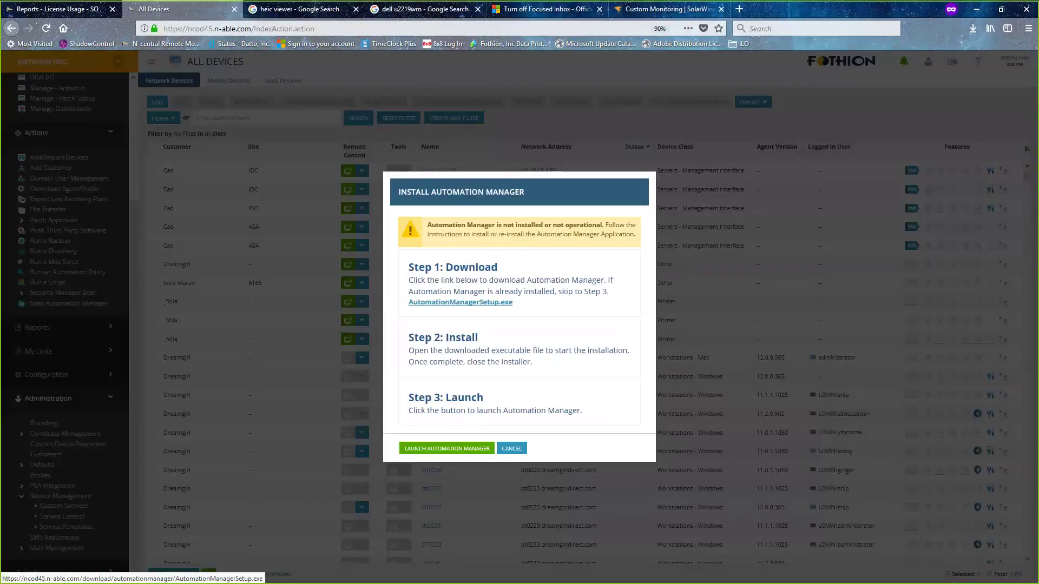
click(453, 450)
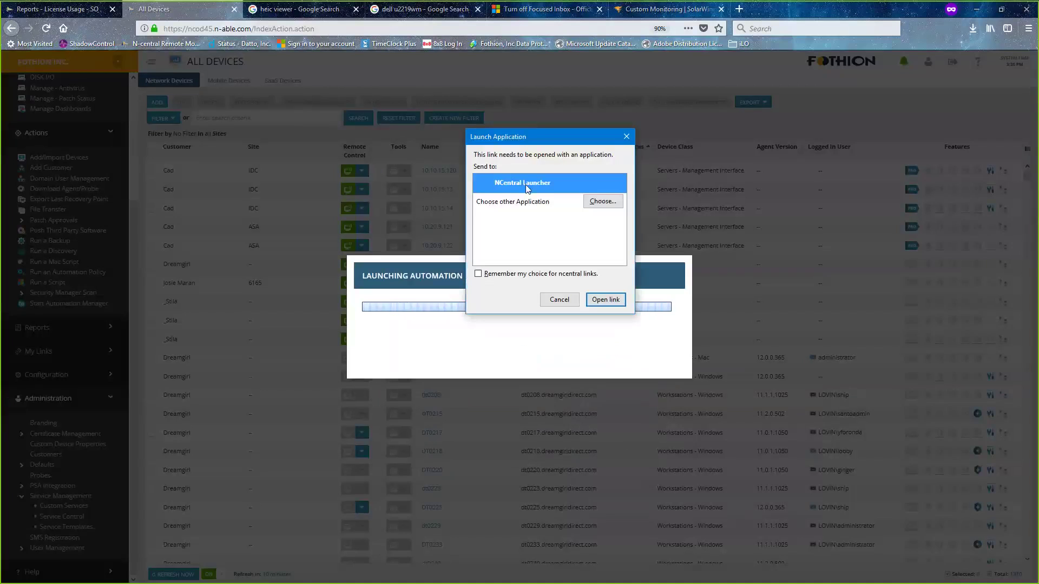
- Open the launch link with NCentral Launcher to start Automation Manager
double_click(528, 189)
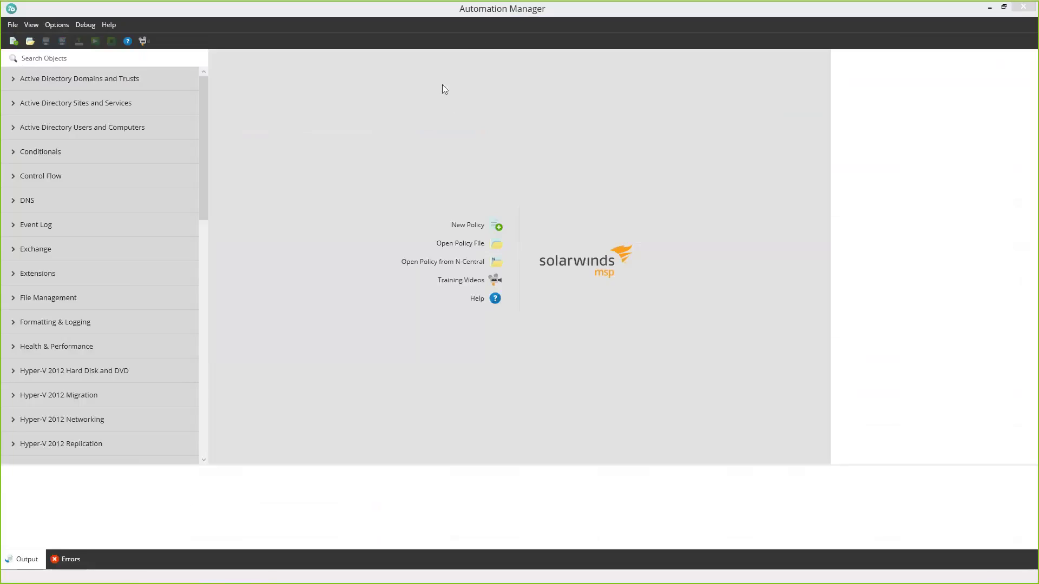
- Create a new policy named 'Test' with description 'Test policy with Noetral support.'
click(493, 225)
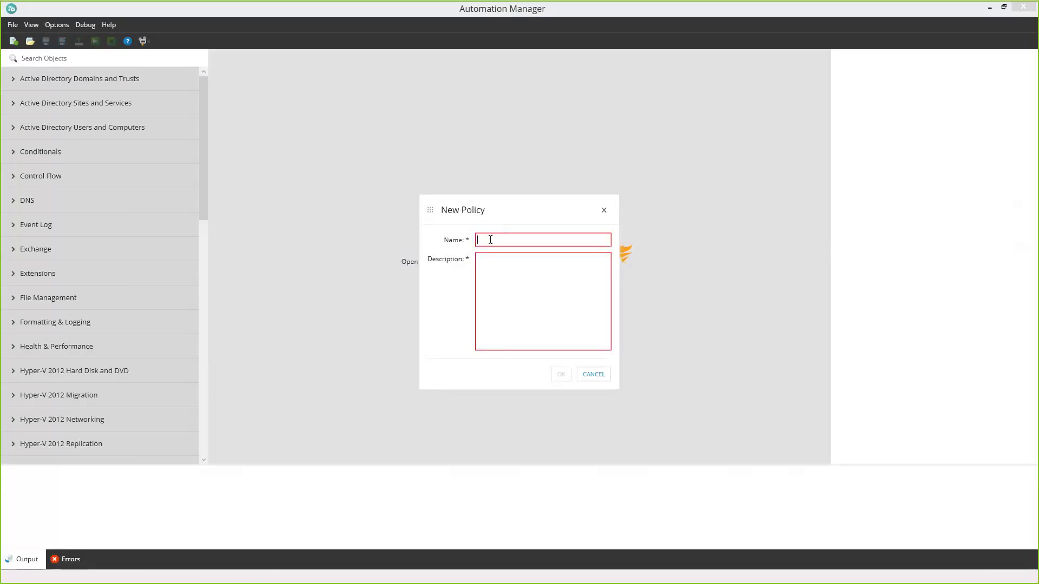
click(490, 239)
text(Test)
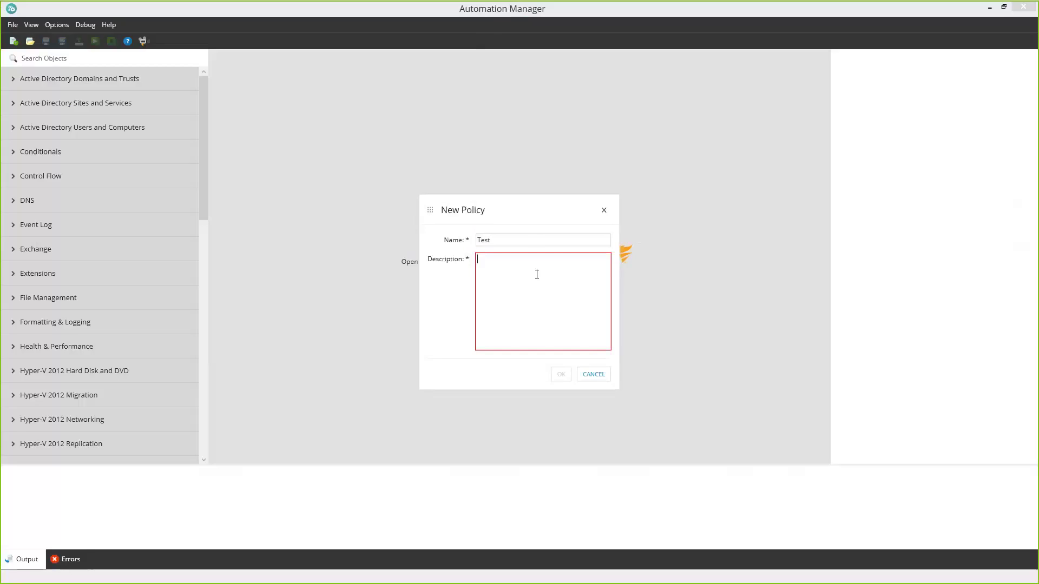
text(T)
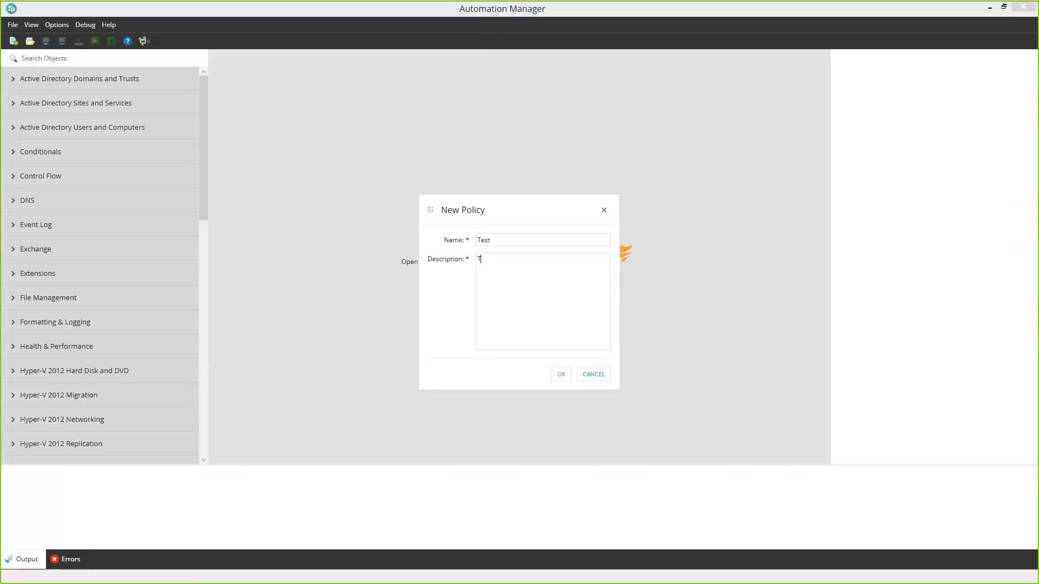
text(est )
text(policy with)
text( No)
text(etr)
text(al support)
text(.)
click(561, 375)
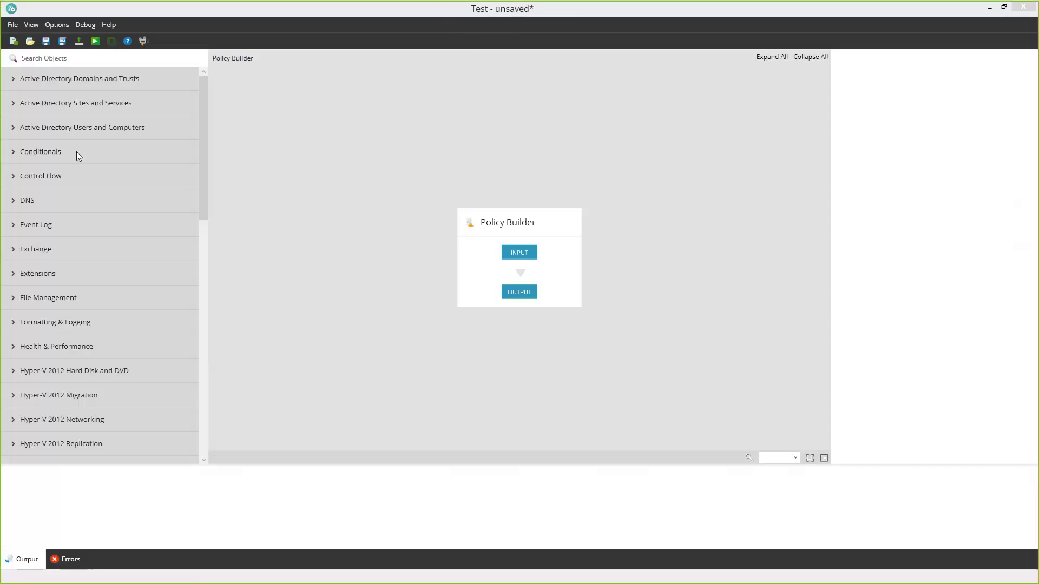
drag(77, 153, 402, 301)
click(29, 58)
- Filter actions by 'get ev' and drag Get Events into the Test policy
text(ev)
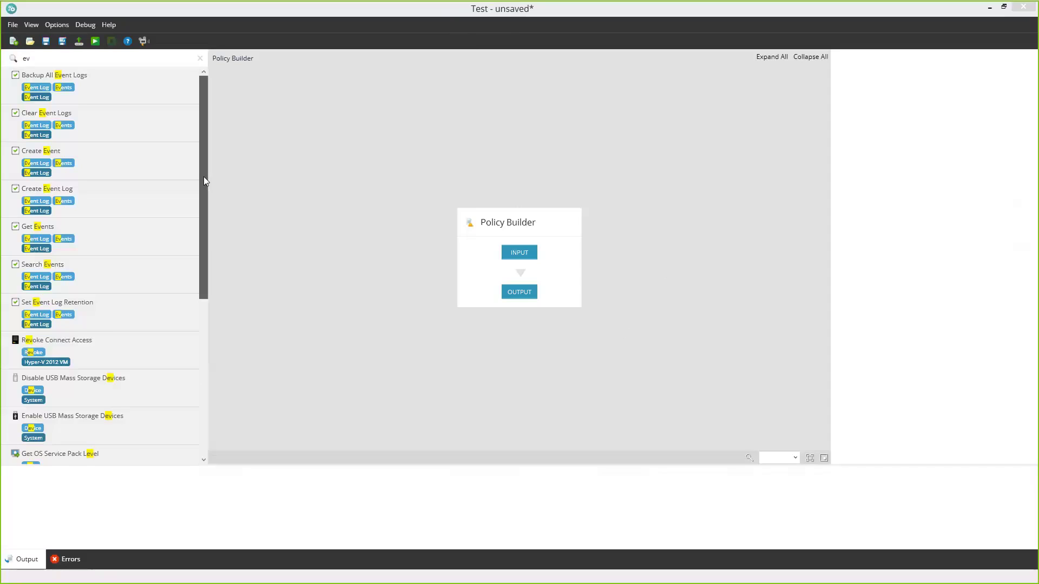
drag(204, 180, 216, 149)
key(BackSpace)
key(BackSpace)
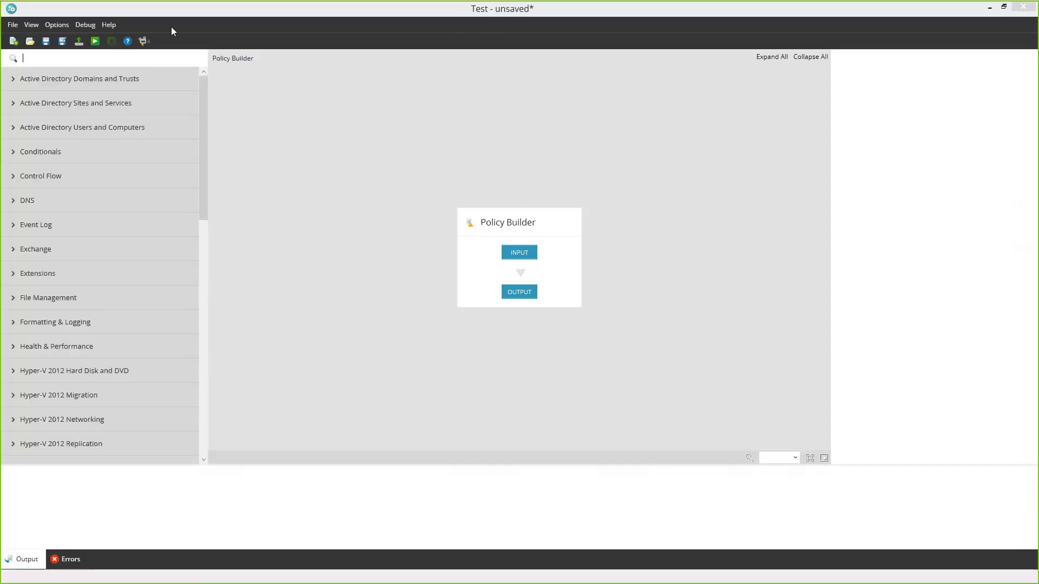
text(get ev)
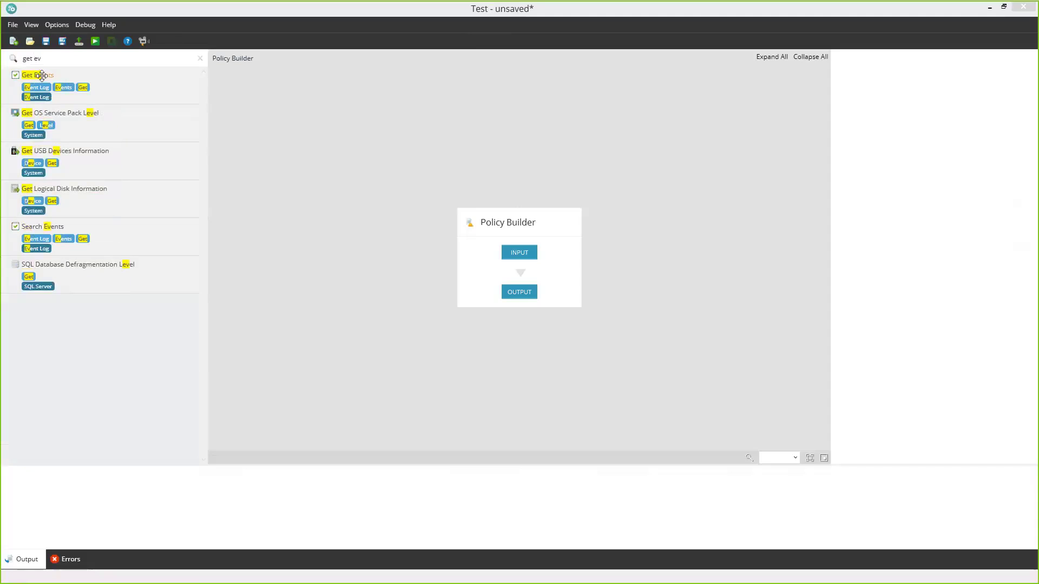
drag(42, 75, 520, 238)
drag(33, 74, 518, 273)
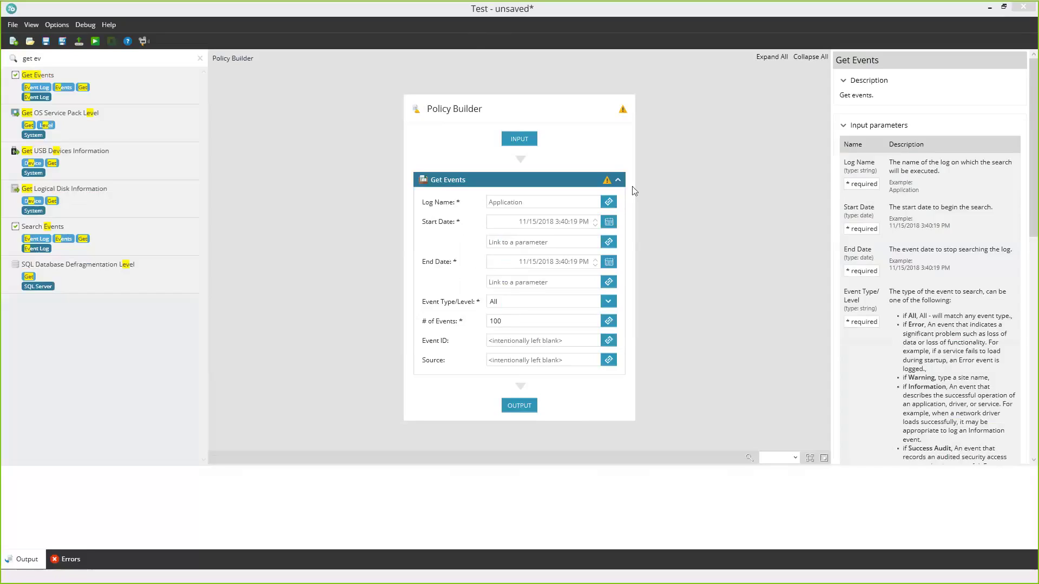
click(609, 224)
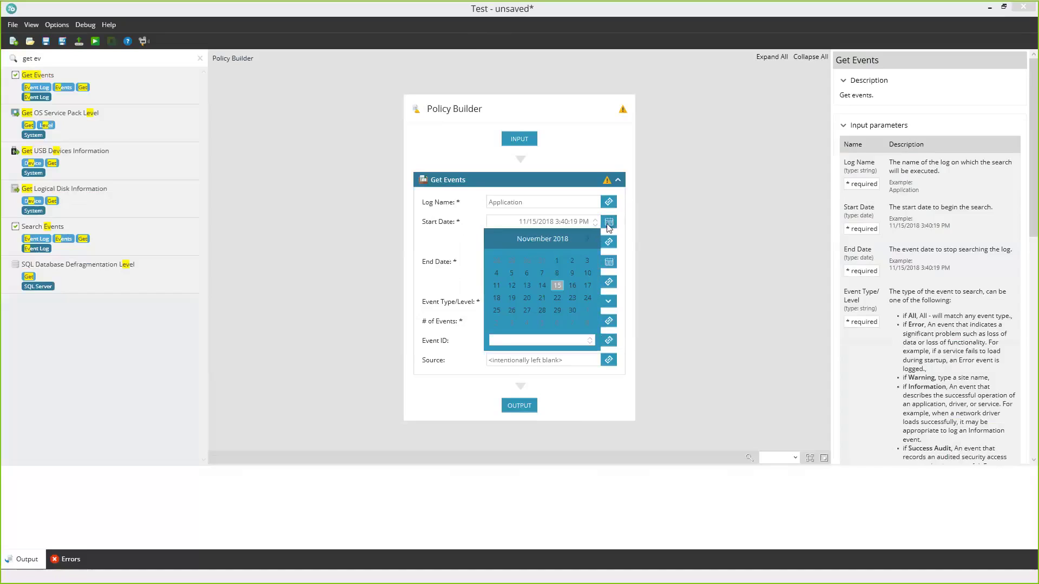
click(486, 185)
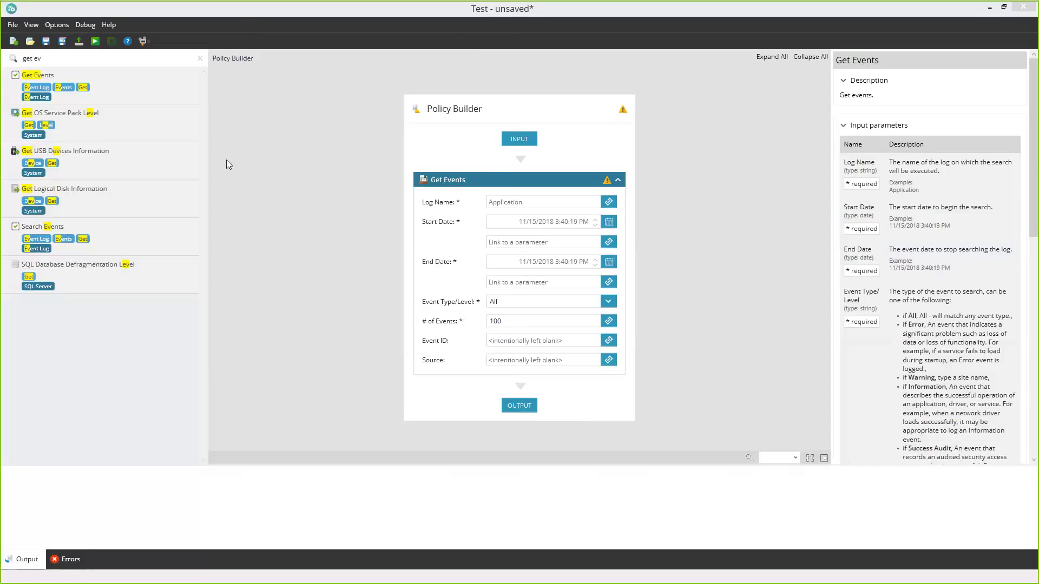
- Open Community > Scripts & Automation Policies in the Resource Center
click(994, 10)
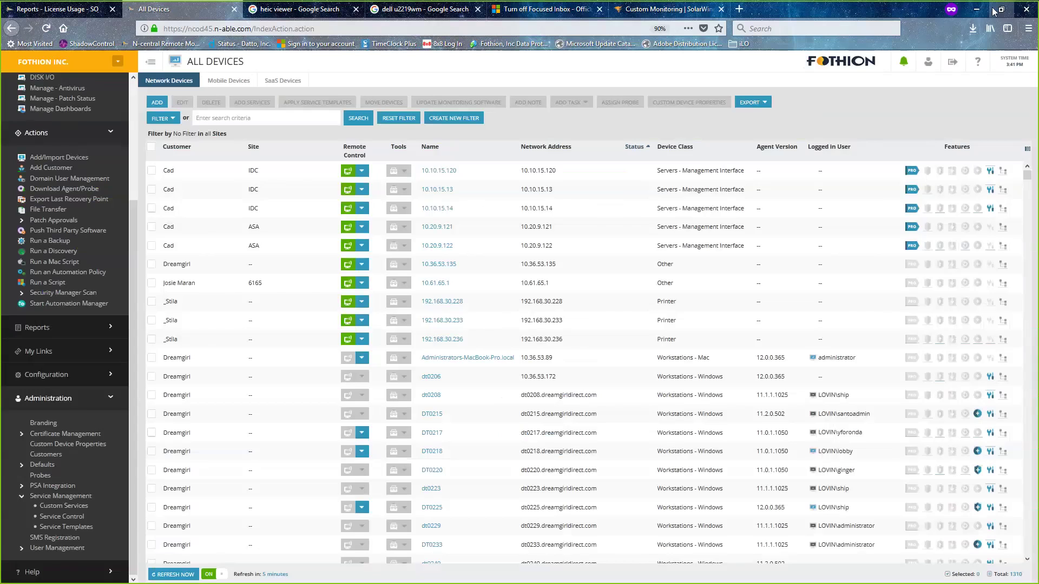
click(654, 11)
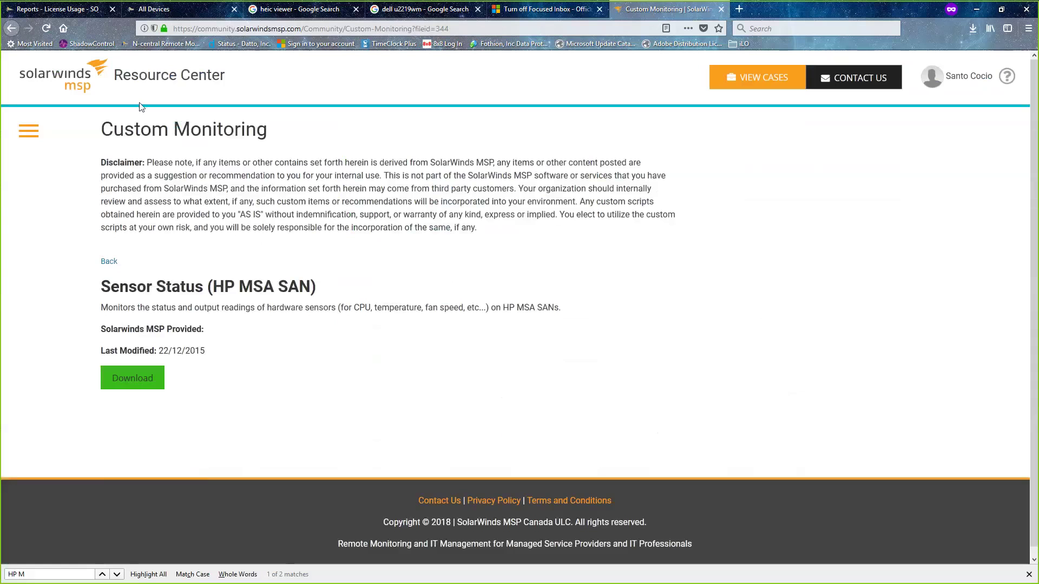
click(37, 129)
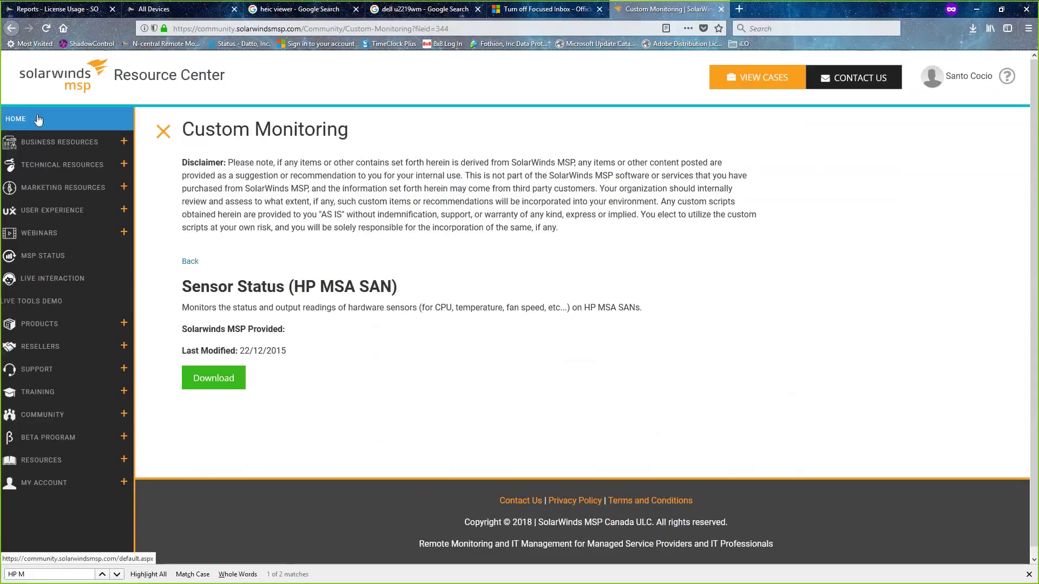
mouse_move(99, 164)
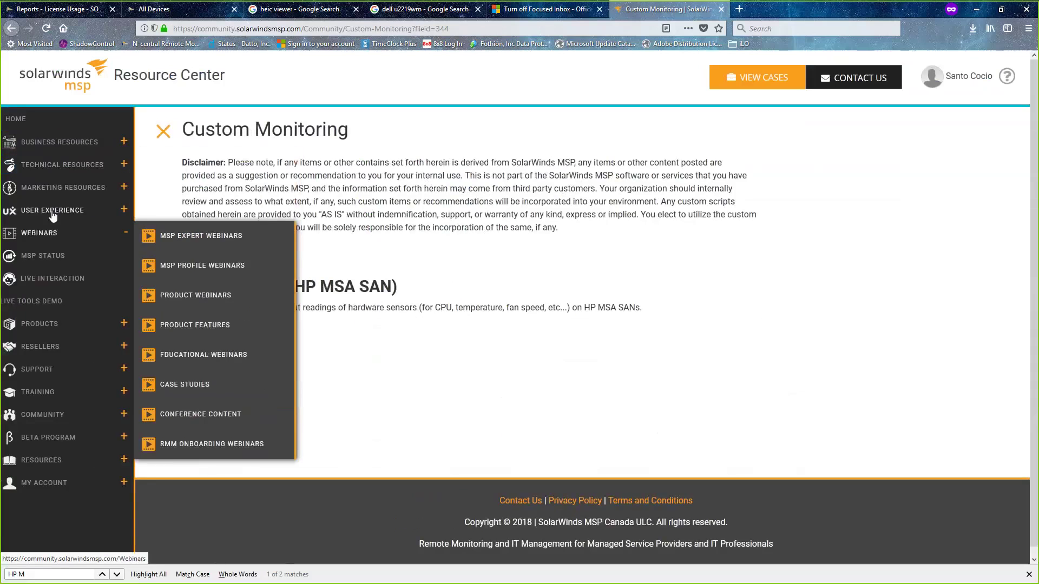
mouse_move(71, 415)
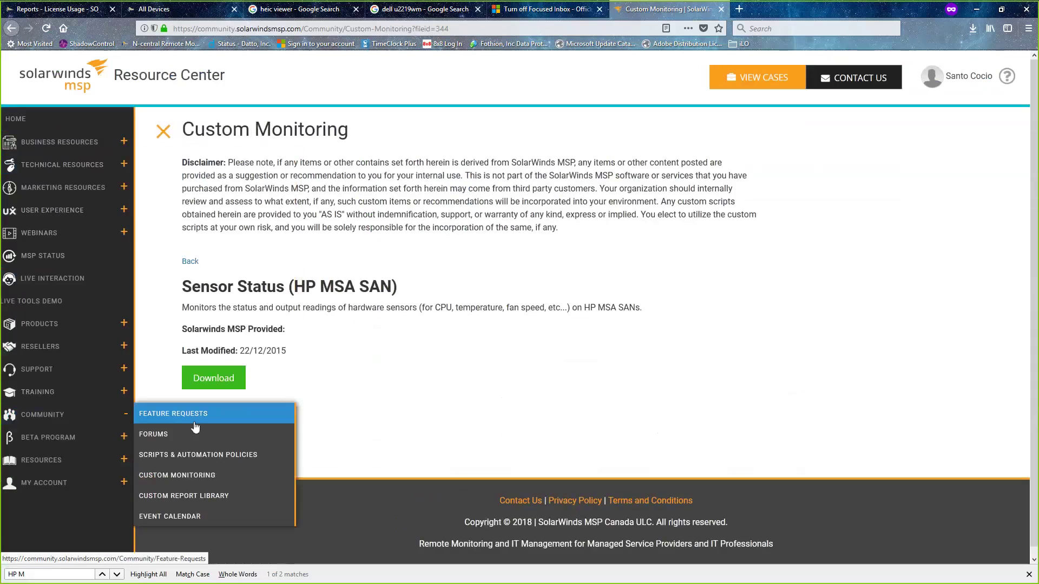
click(195, 458)
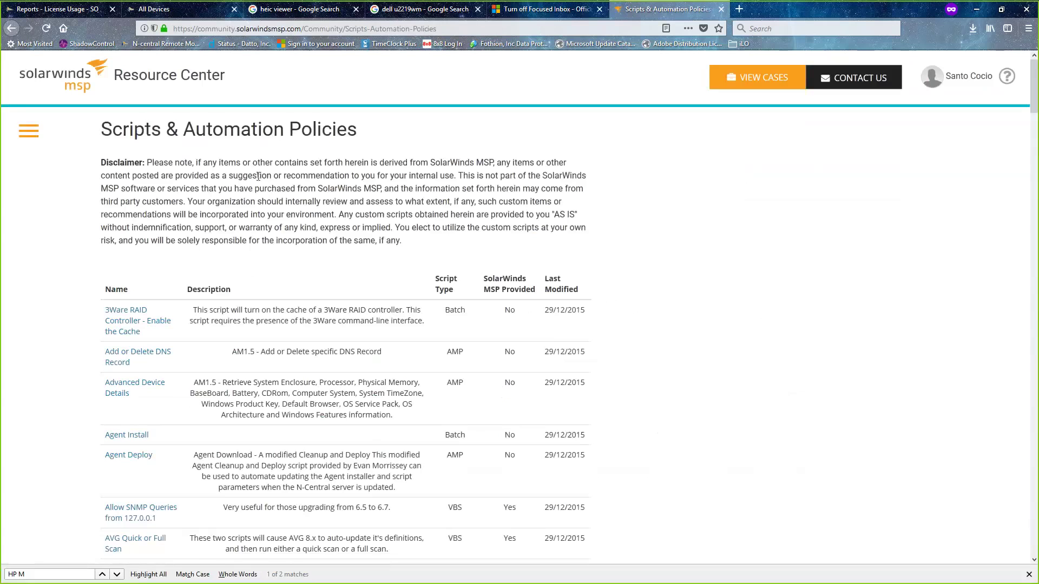
- Scroll the Scripts & Automation Policies list past AV Status and back up to the page title
scroll(258, 176, down, 2)
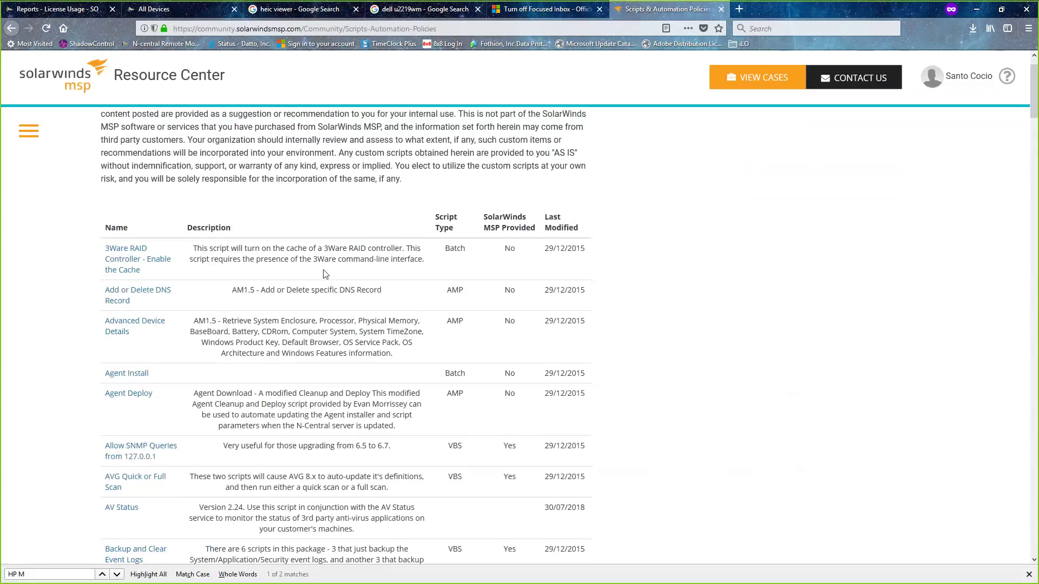
scroll(325, 275, down, 4)
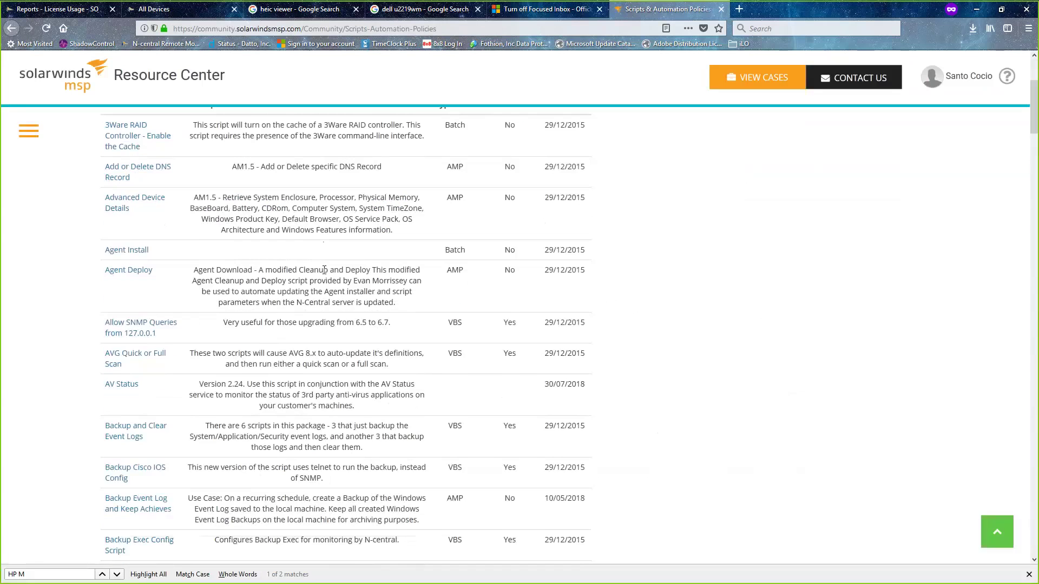
scroll(324, 270, up, 6)
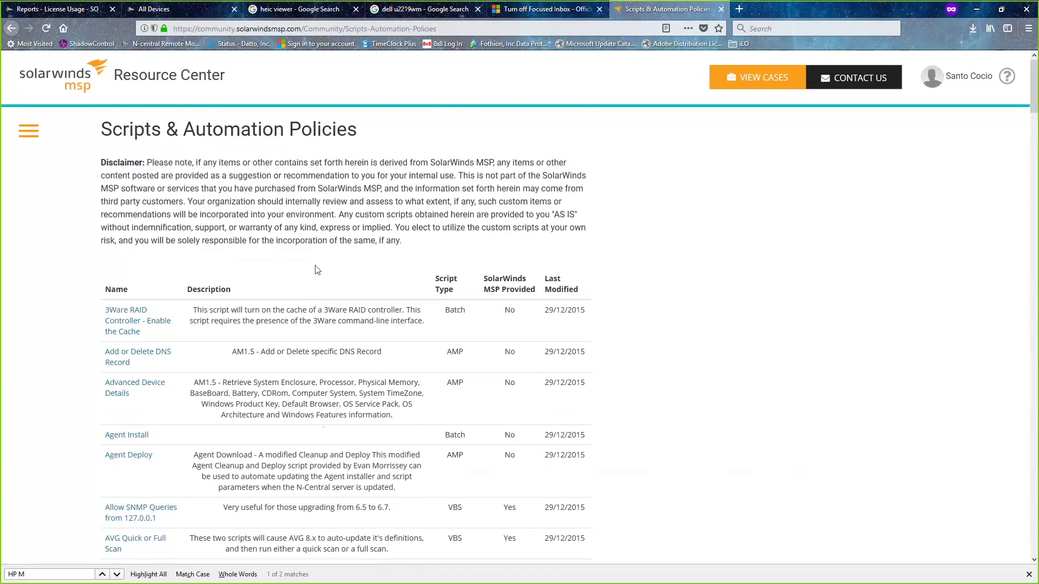
scroll(317, 270, down, 2)
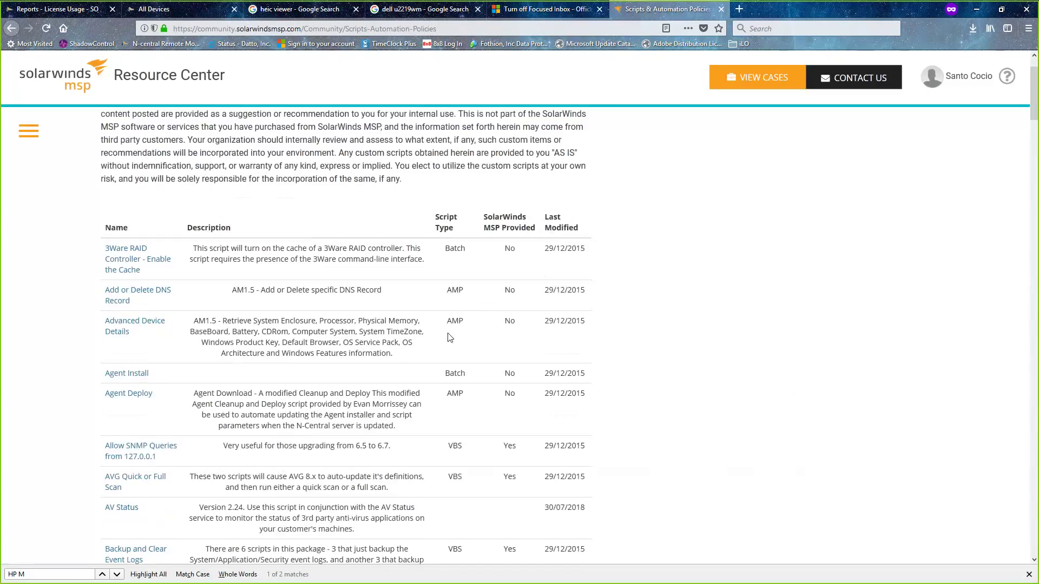
scroll(449, 337, down, 2)
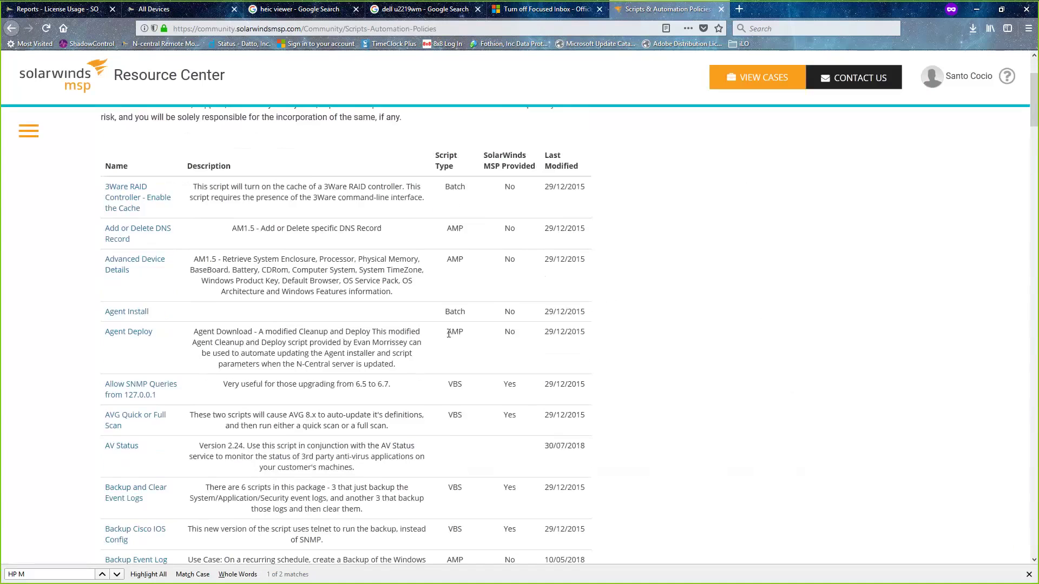
scroll(449, 334, down, 2)
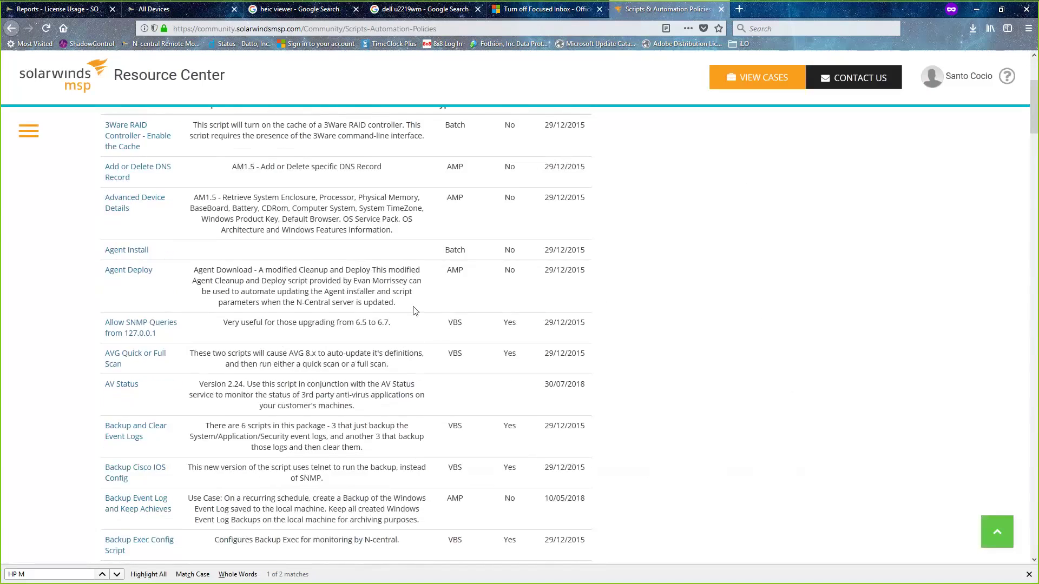
scroll(400, 303, up, 6)
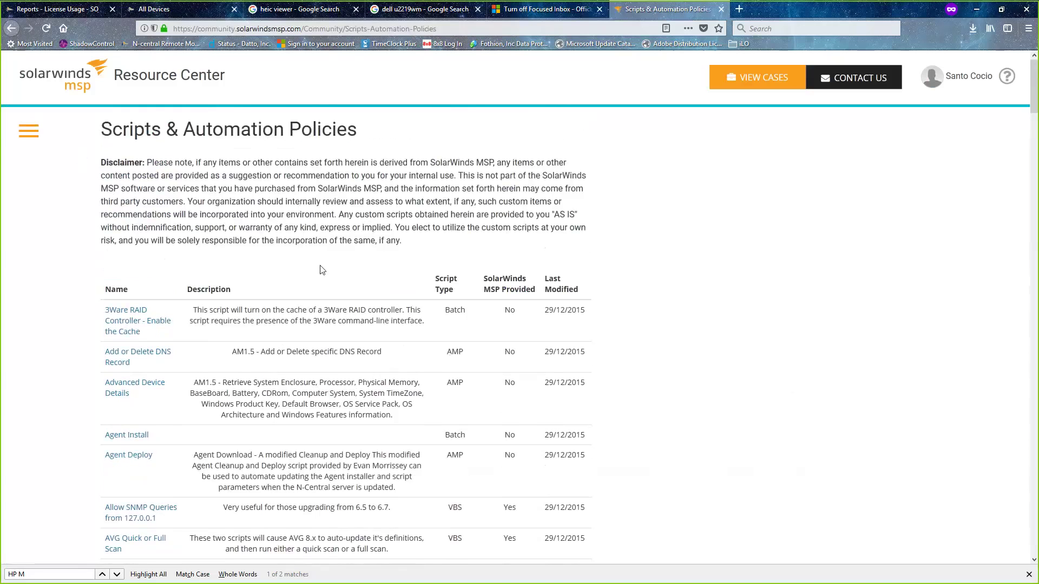
scroll(319, 255, down, 15)
scroll(325, 262, up, 15)
- Try the find-bar searches 'image' and 'St', then erase them so the find field is empty
key(ctrl+f)
text(image)
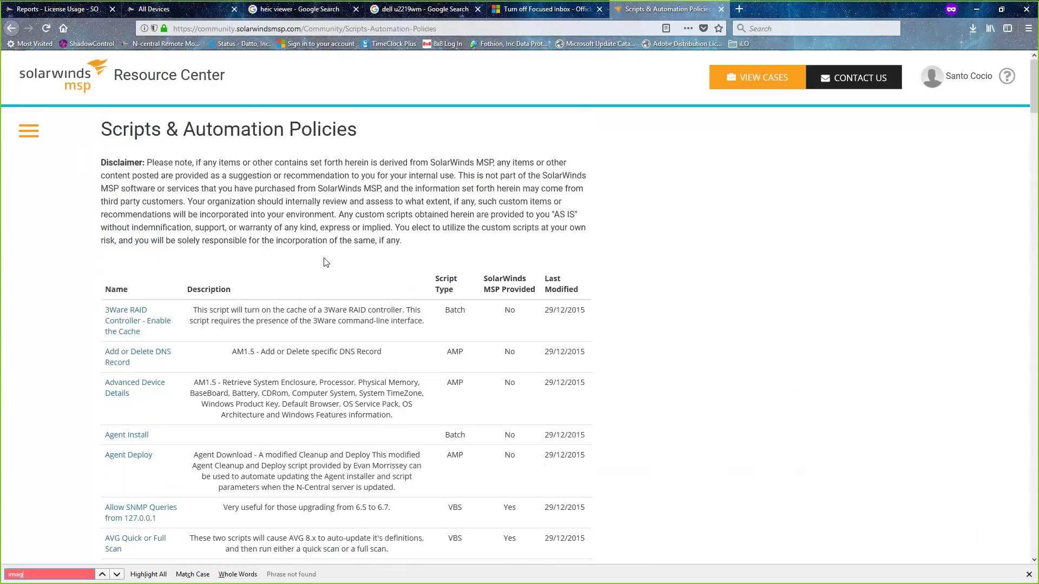
key(BackSpace)
key(BackSpace)
key(BackSpace)
key(BackSpace)
key(BackSpace)
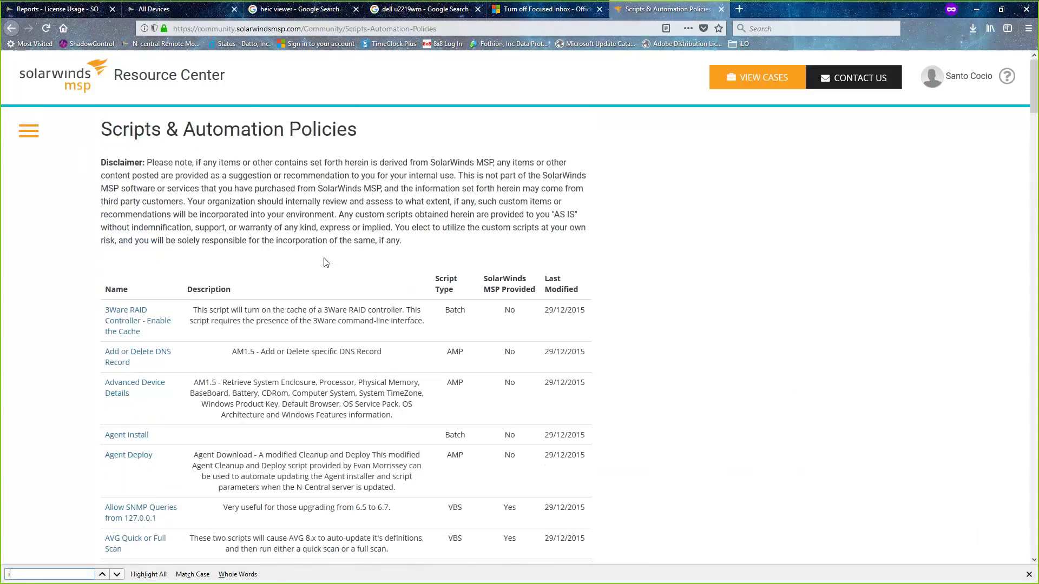
text(St)
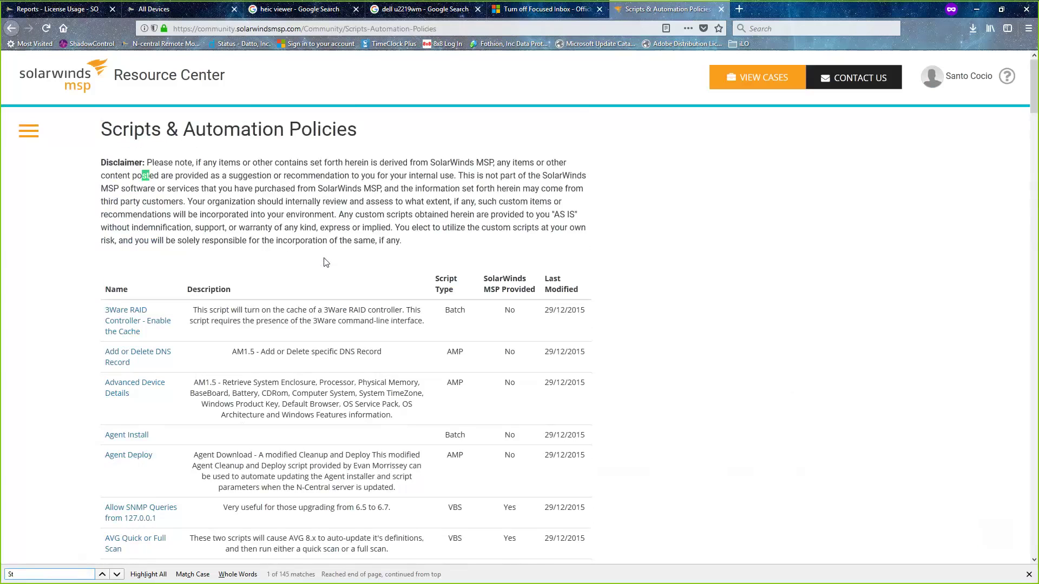
key(BackSpace)
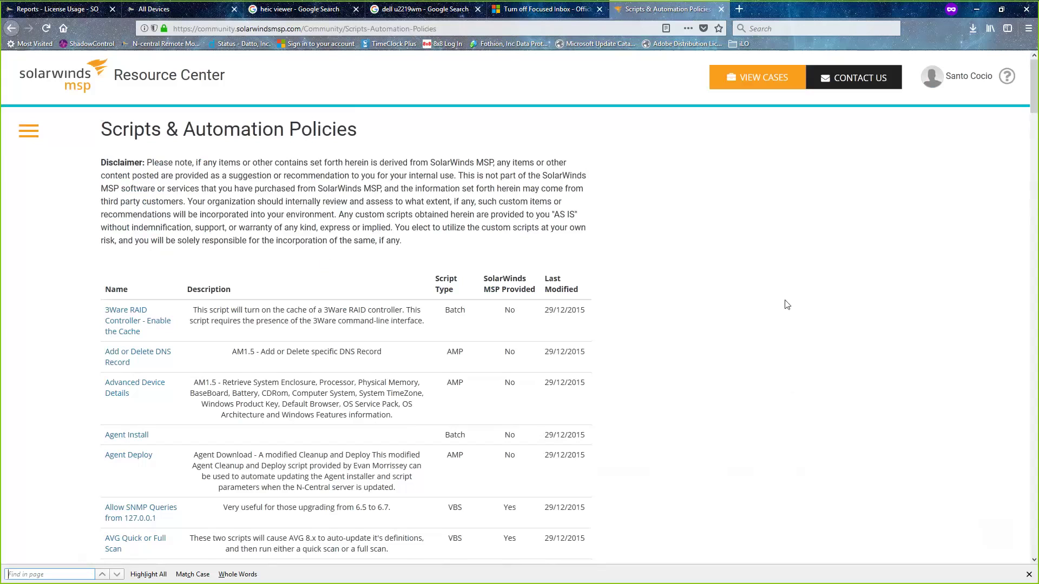
scroll(787, 305, down, 5)
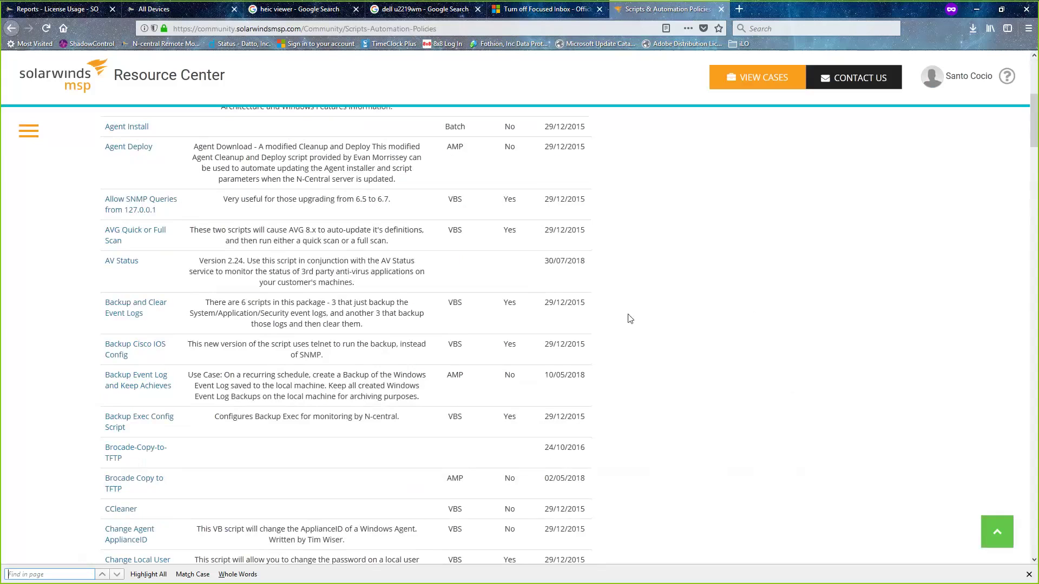
scroll(316, 320, down, 2)
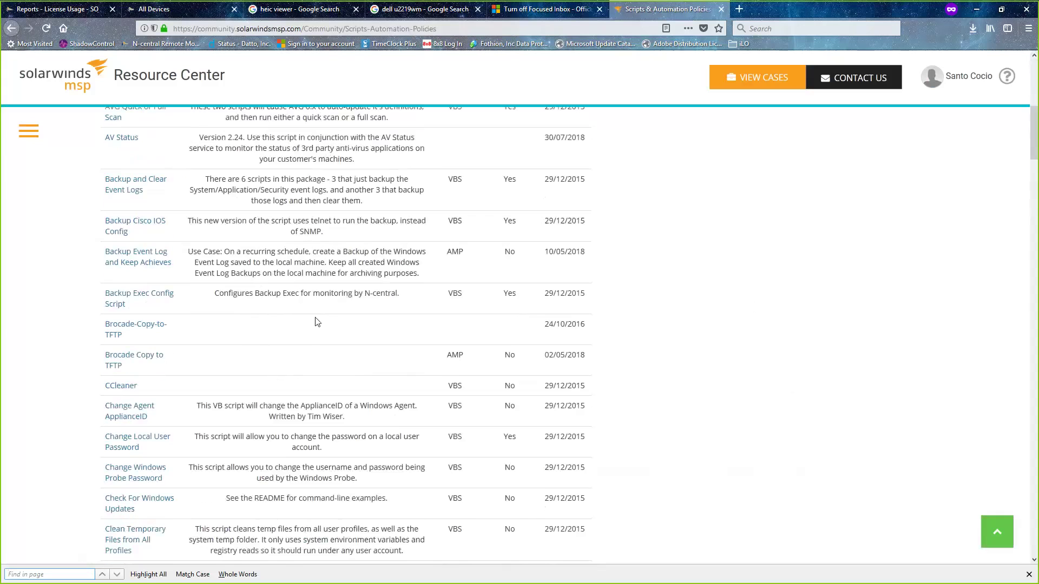
scroll(317, 322, down, 2)
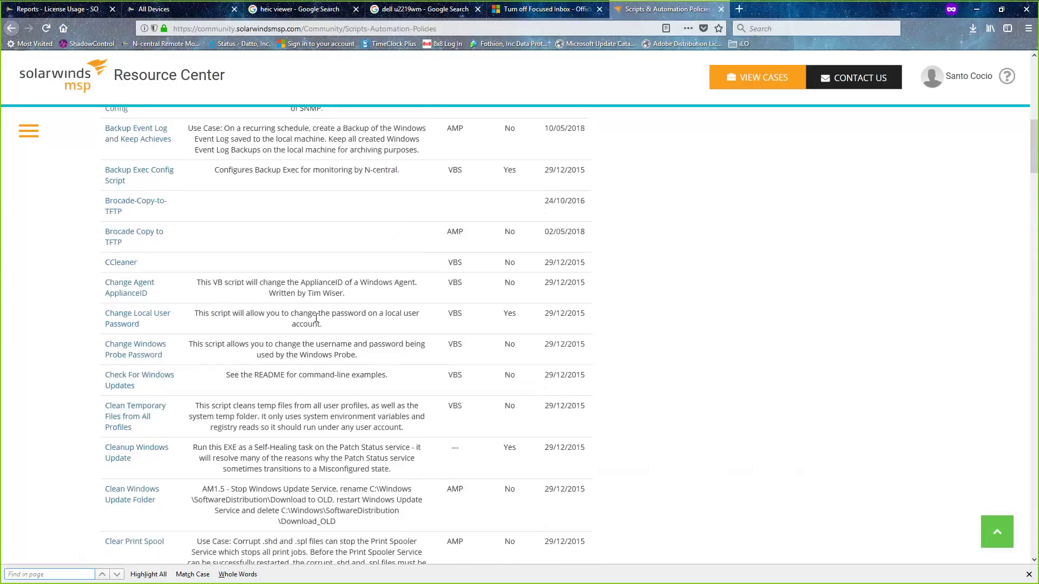
scroll(317, 320, down, 4)
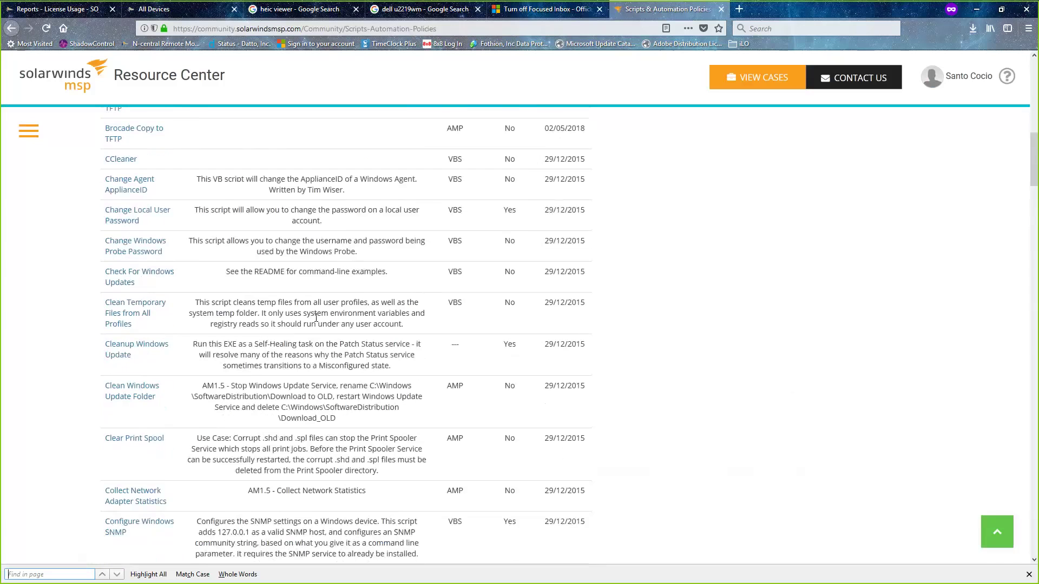
scroll(317, 321, down, 4)
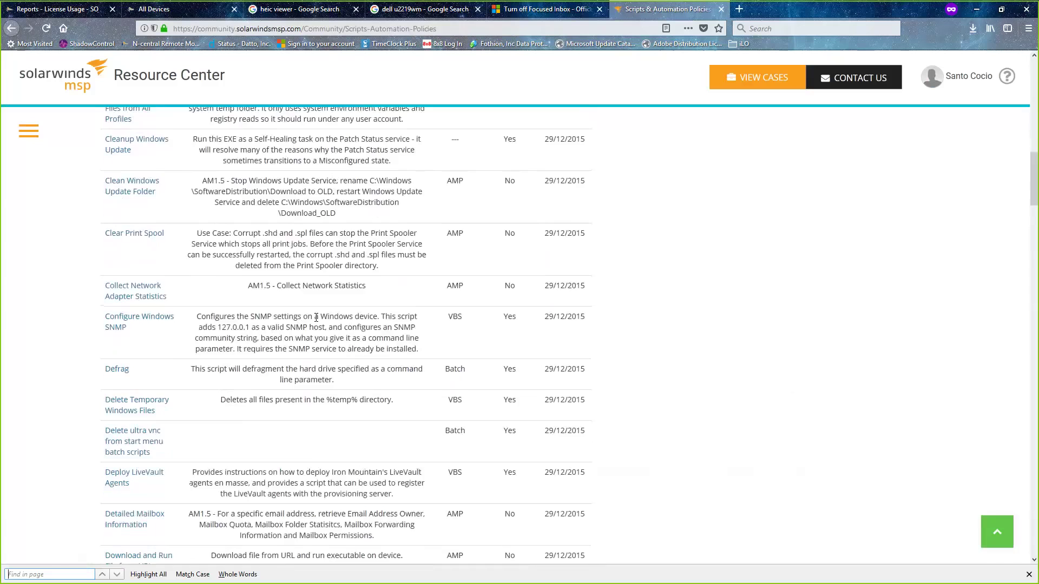
scroll(317, 322, down, 1)
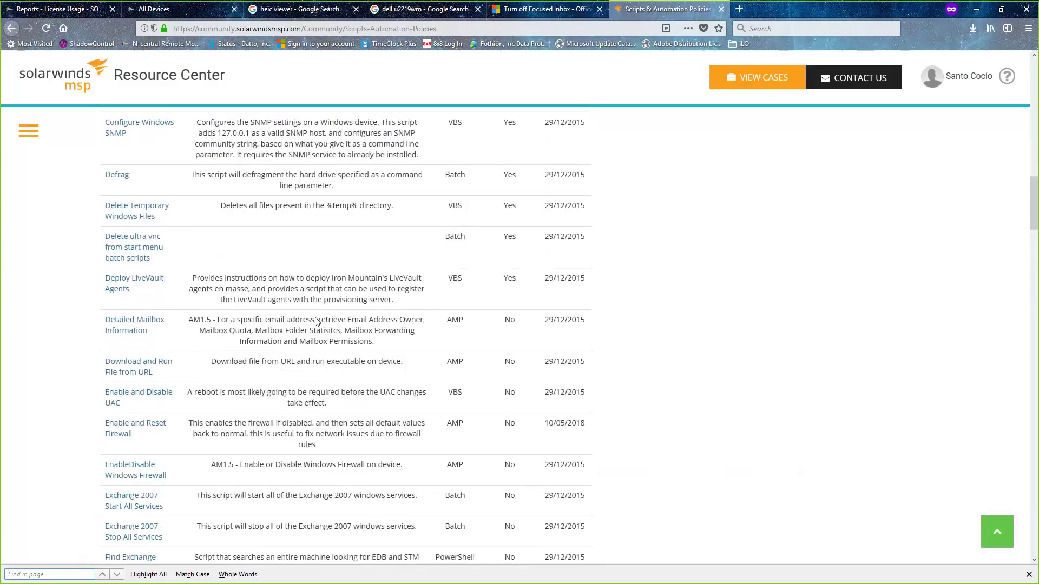
scroll(317, 322, down, 3)
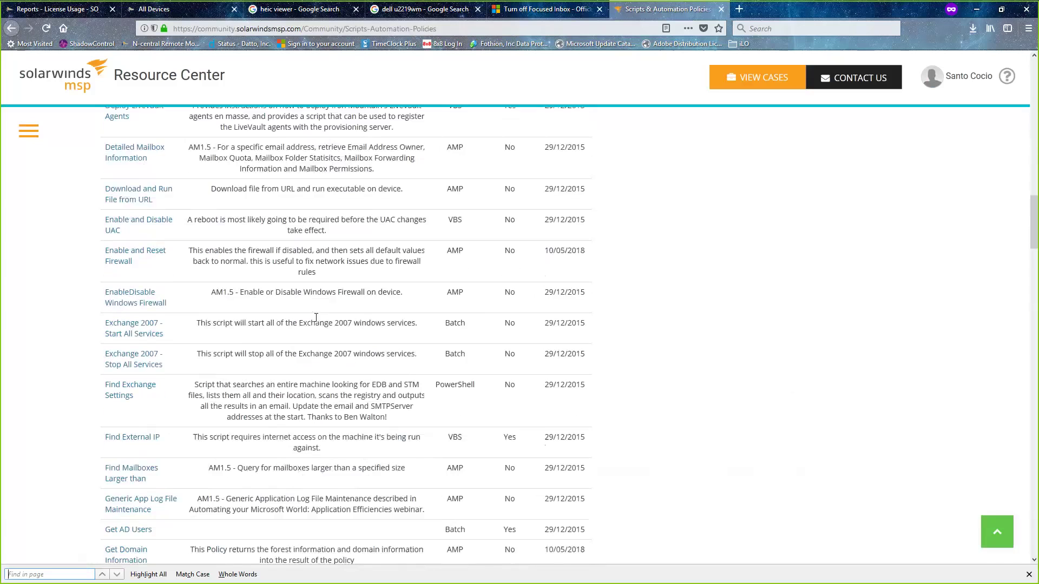
scroll(316, 317, down, 1)
scroll(316, 317, down, 2)
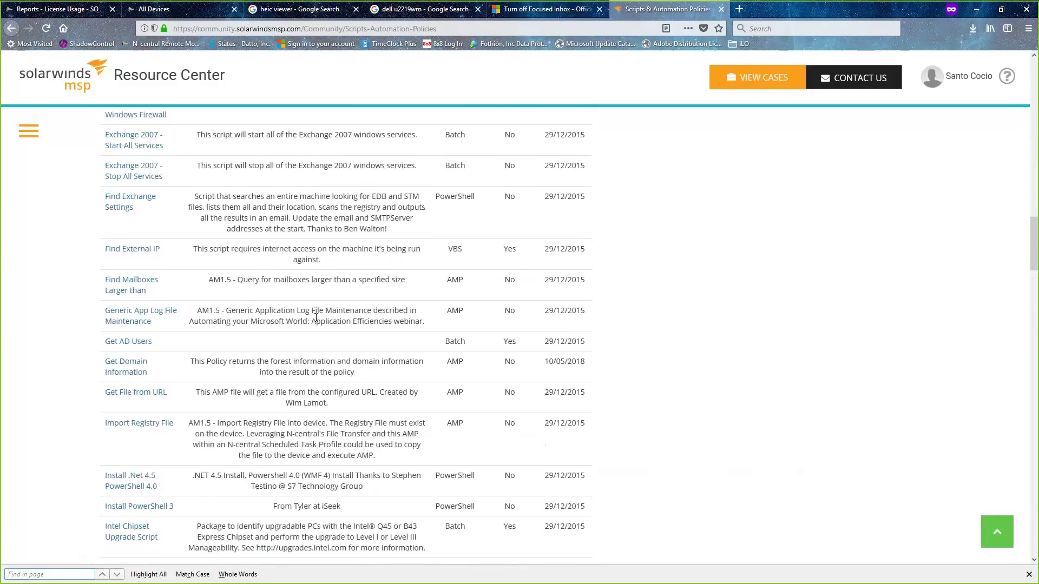
scroll(317, 319, down, 3)
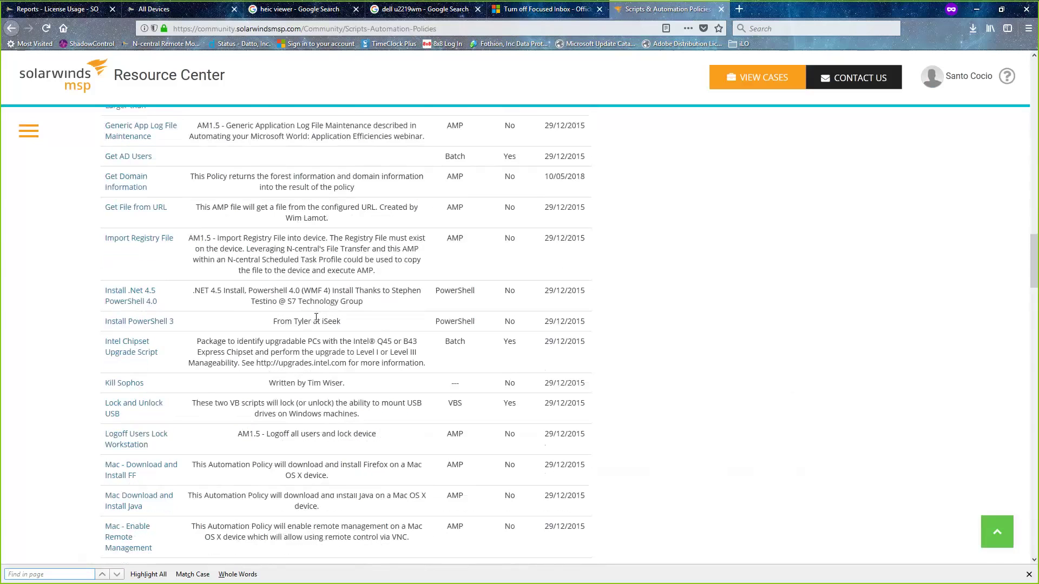
scroll(316, 317, down, 1)
scroll(316, 318, down, 3)
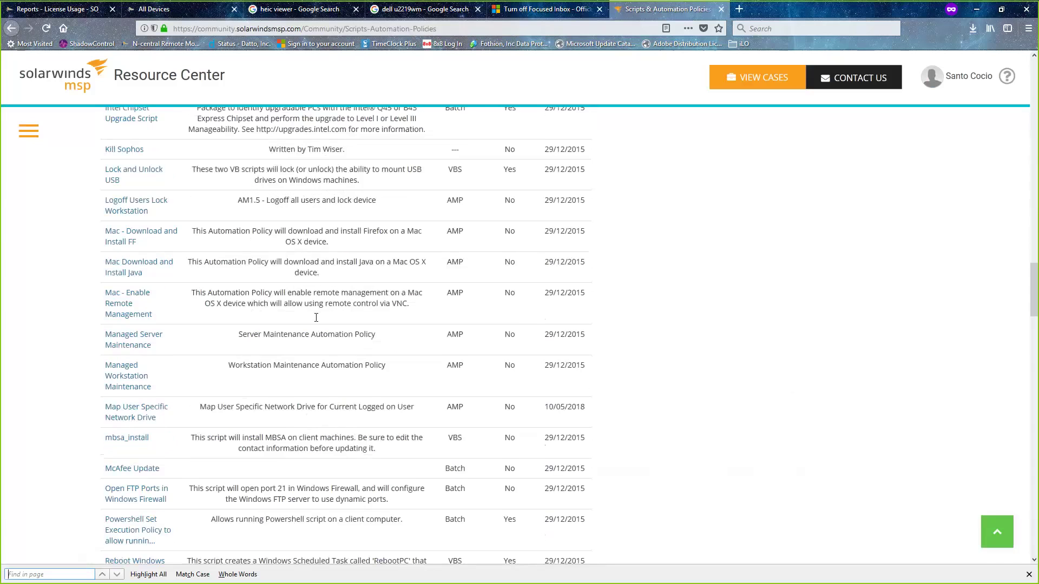
scroll(316, 318, down, 2)
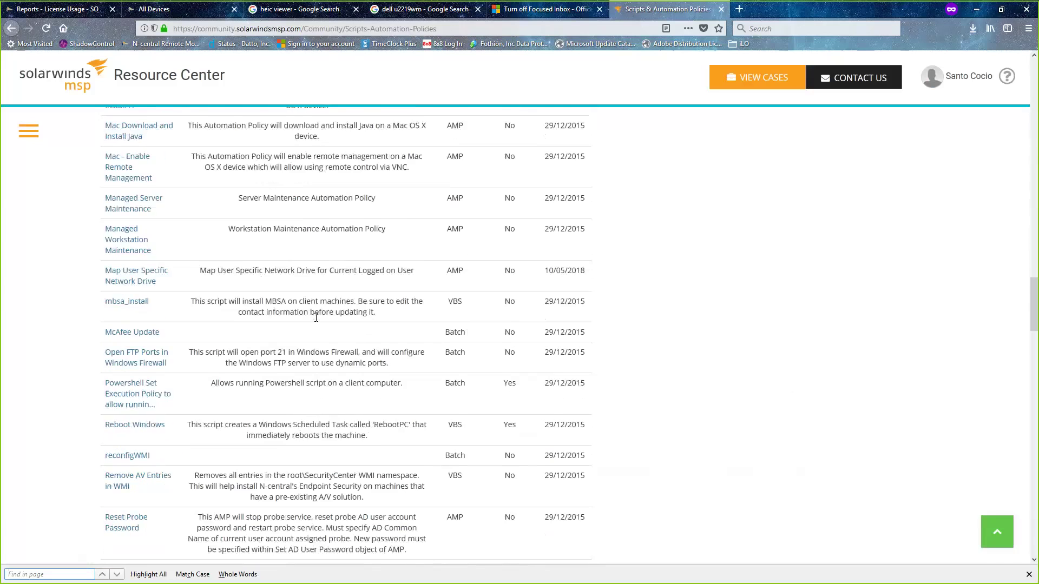
scroll(316, 317, down, 1)
scroll(316, 318, down, 4)
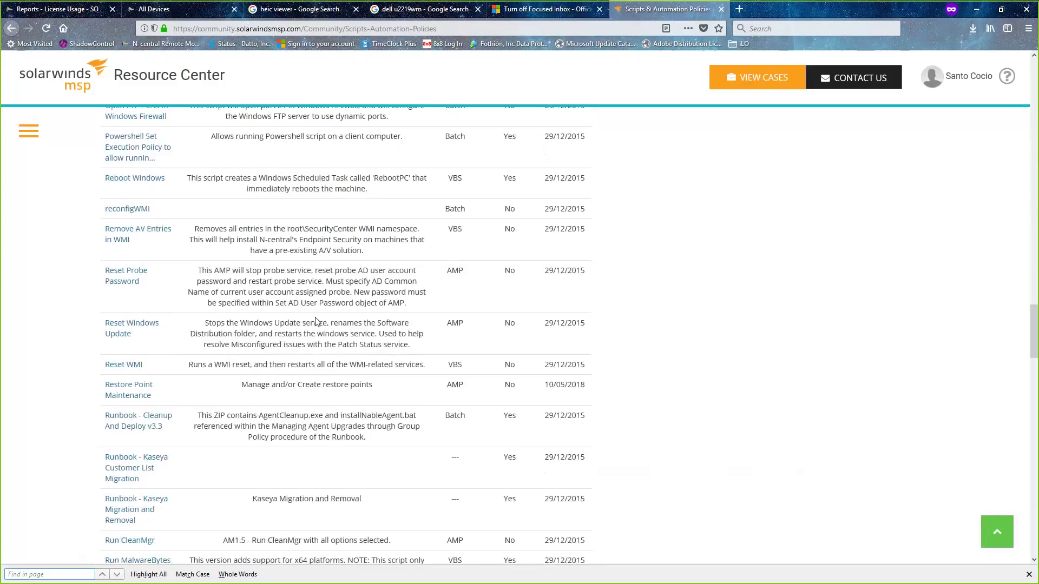
scroll(316, 320, down, 4)
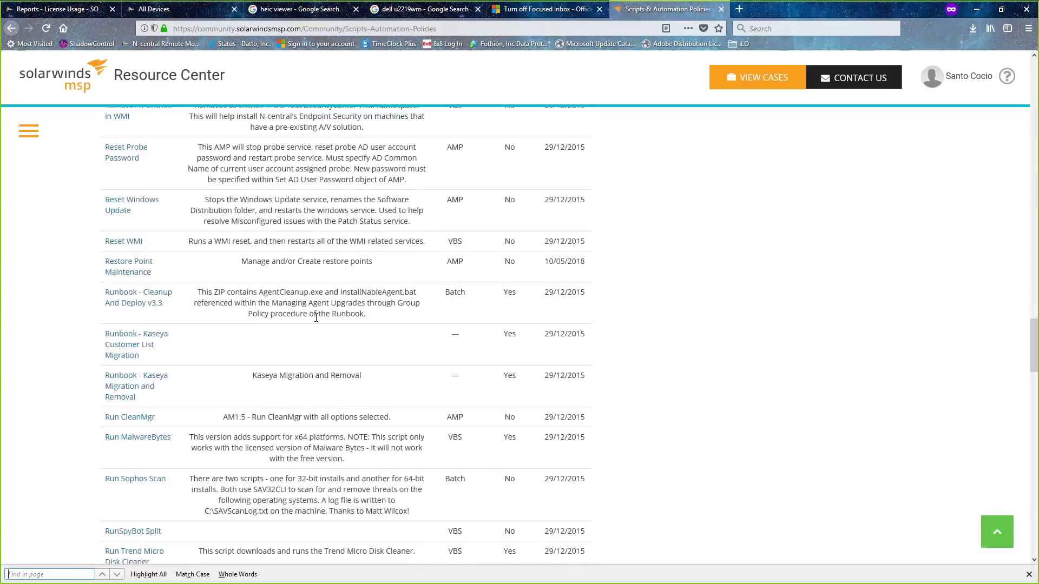
scroll(316, 318, down, 1)
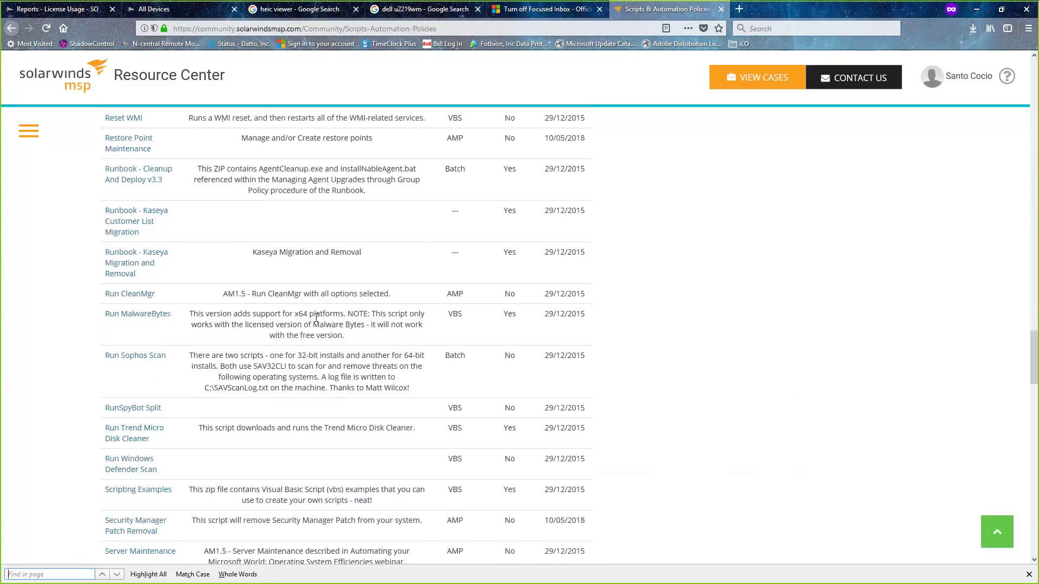
scroll(316, 318, down, 1)
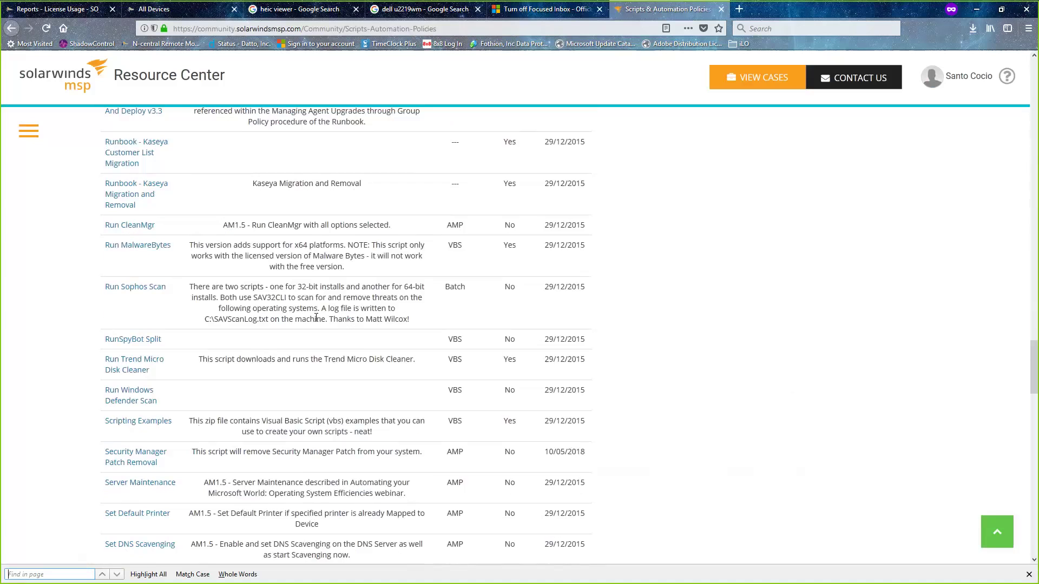
scroll(316, 318, down, 1)
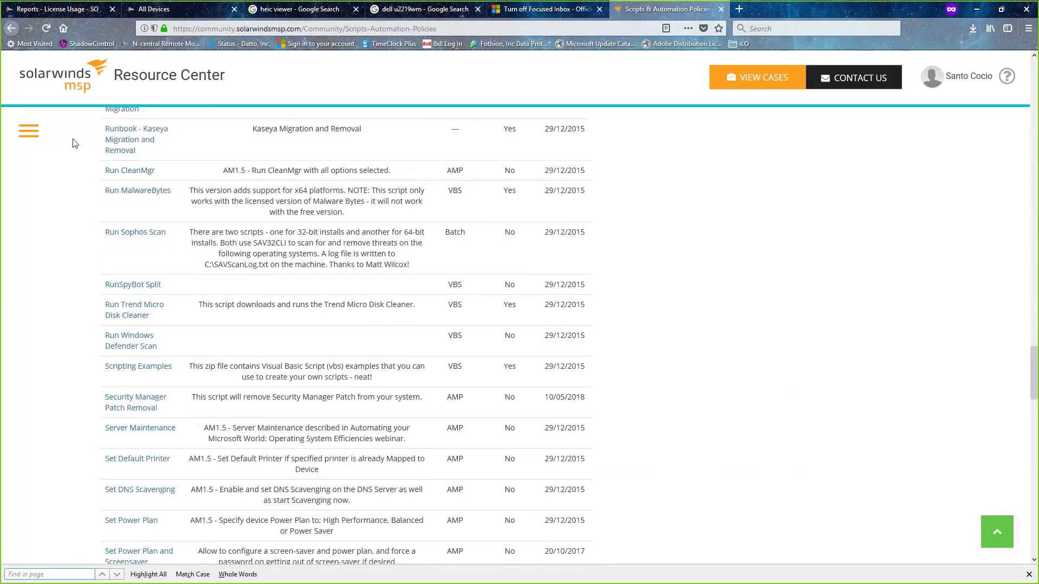
- Go to Custom Monitoring through the site menu's Community section
click(30, 137)
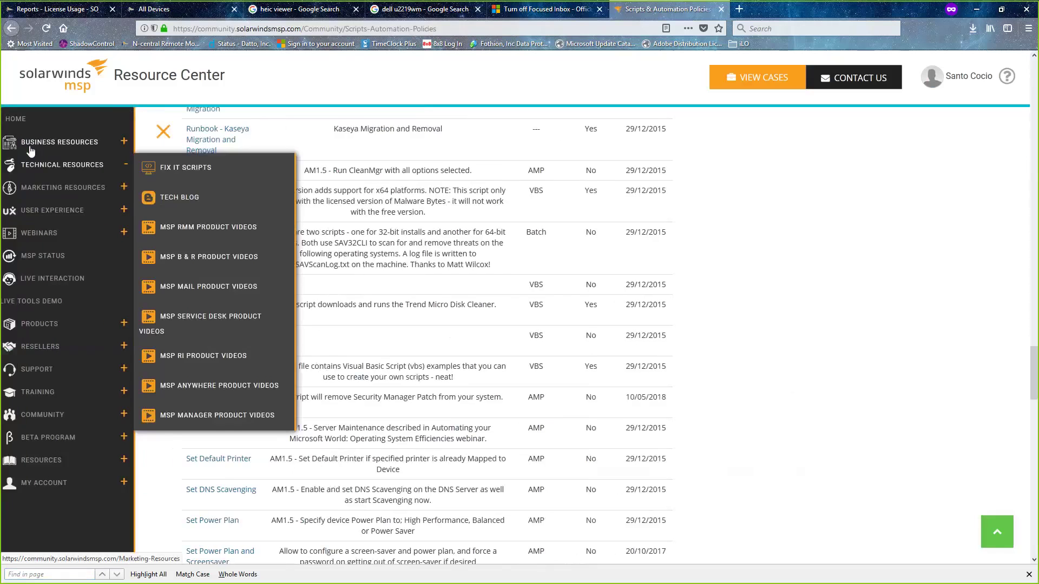
mouse_move(97, 338)
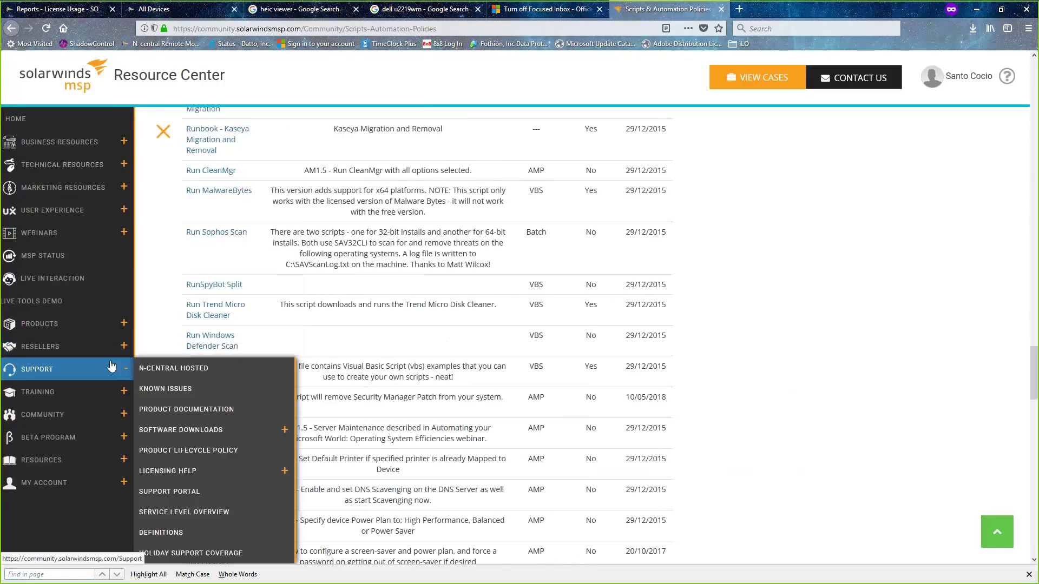
mouse_move(110, 389)
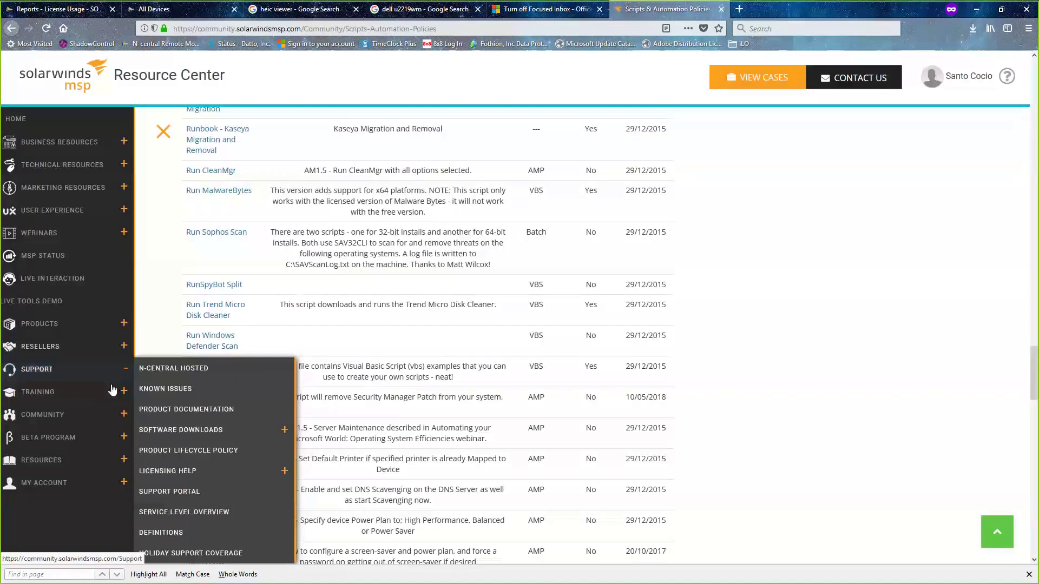
mouse_move(116, 413)
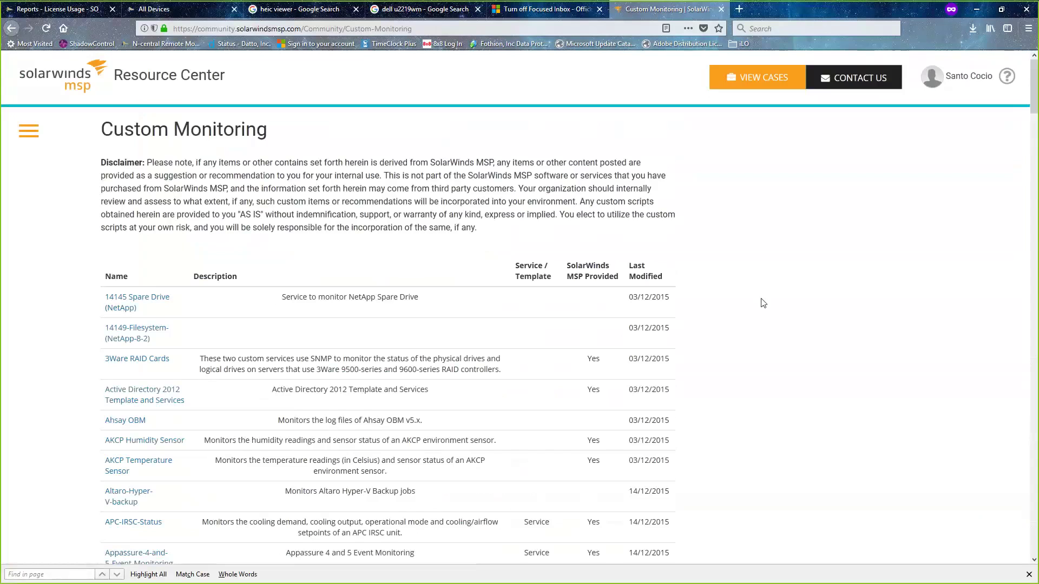
scroll(763, 303, down, 10)
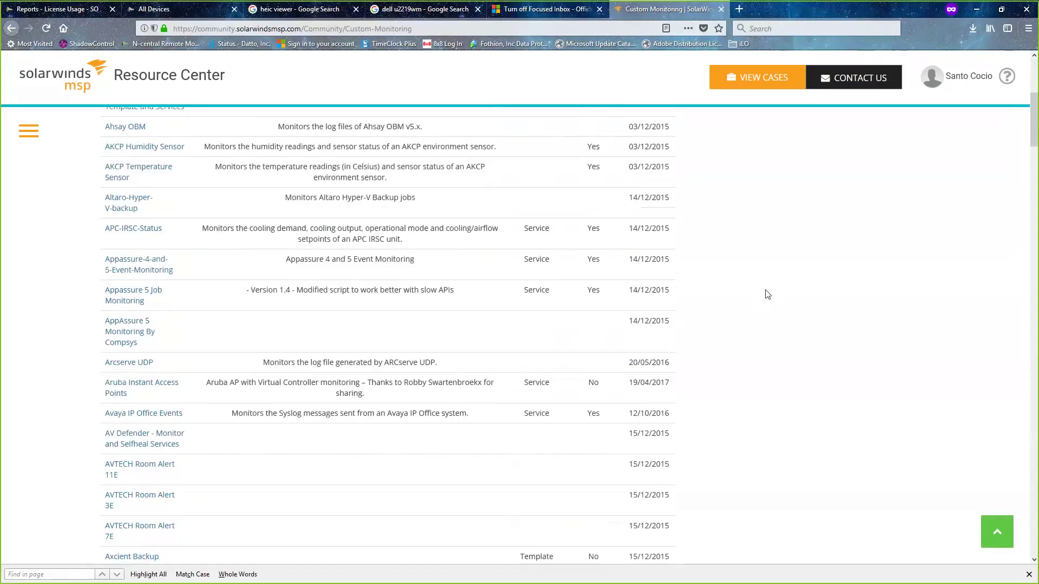
scroll(767, 294, down, 1)
scroll(767, 295, down, 5)
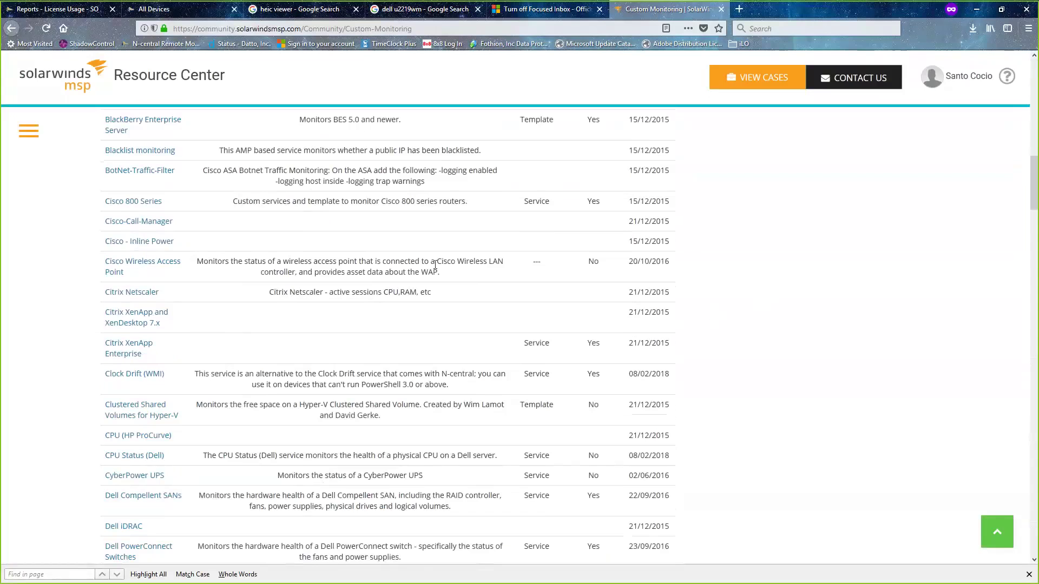
scroll(747, 250, down, 6)
scroll(746, 251, down, 2)
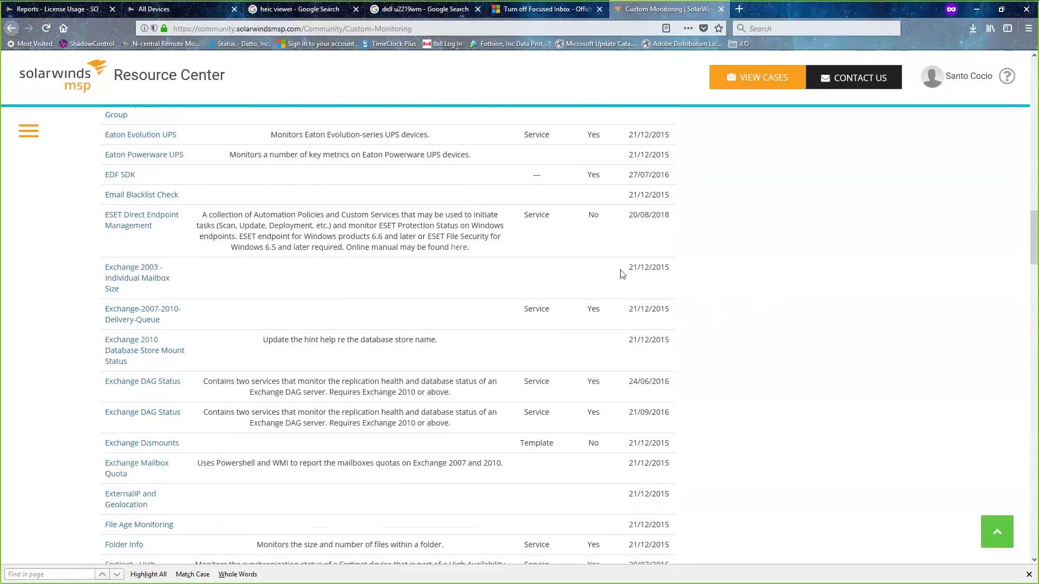
scroll(621, 273, down, 3)
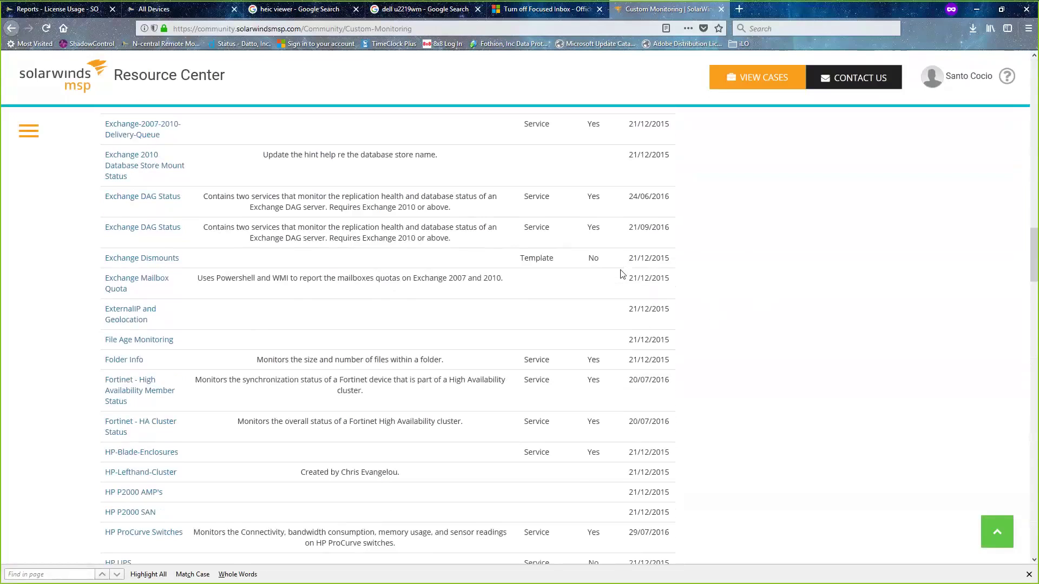
scroll(622, 274, down, 1)
scroll(622, 273, down, 2)
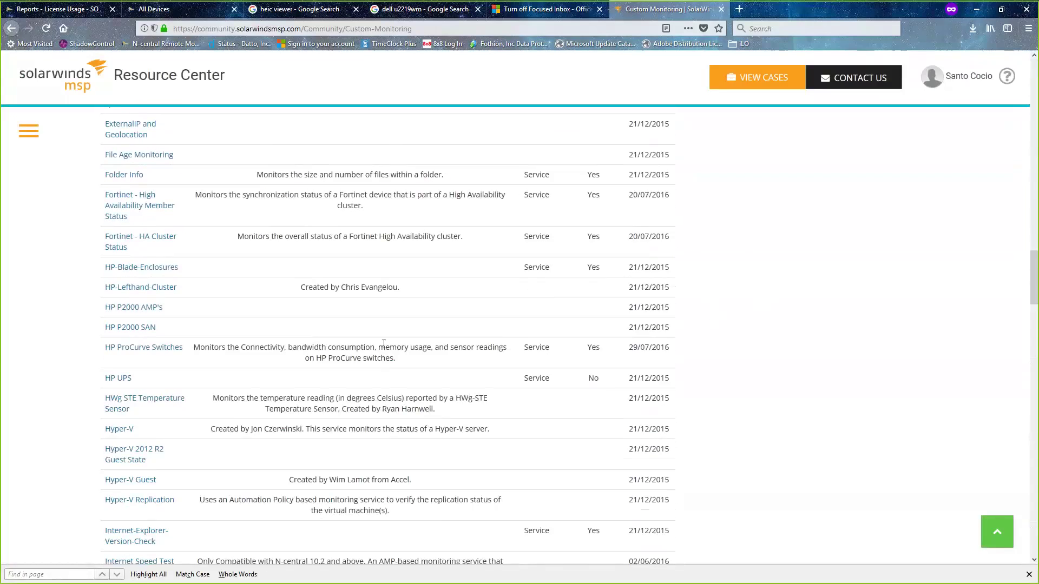
scroll(288, 311, down, 1)
scroll(288, 309, down, 3)
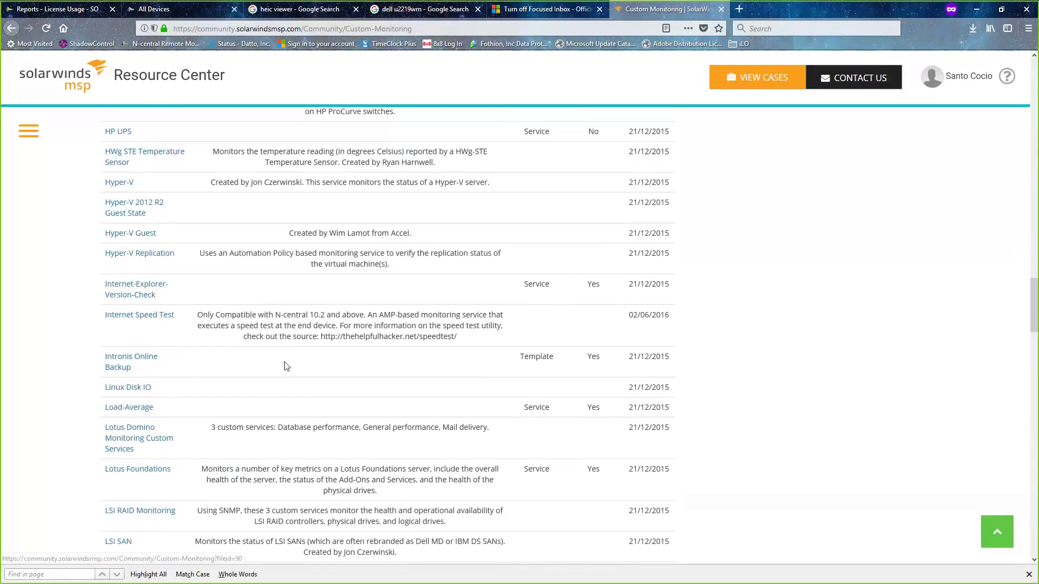
scroll(287, 366, down, 1)
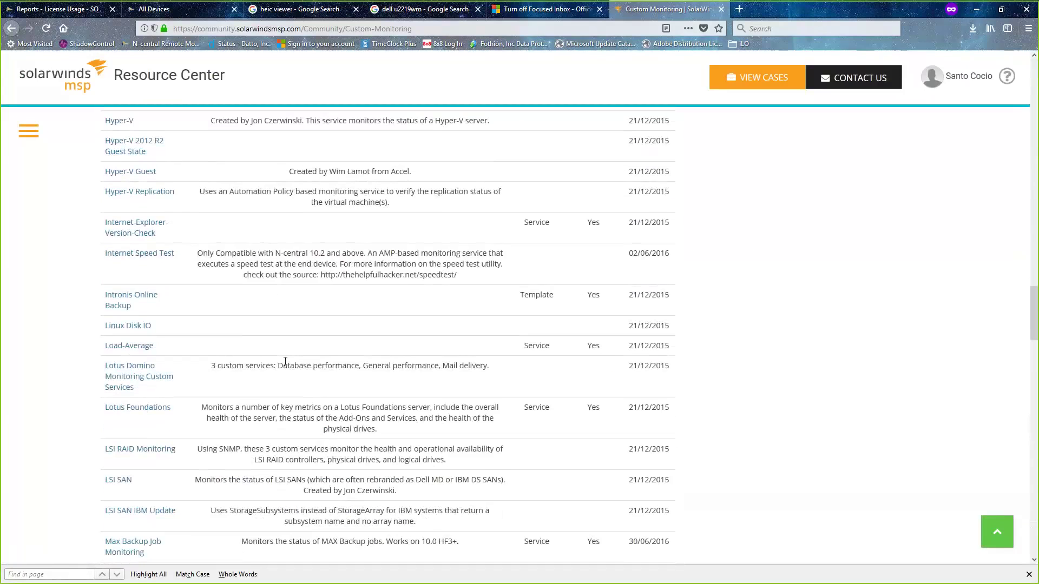
scroll(285, 361, down, 2)
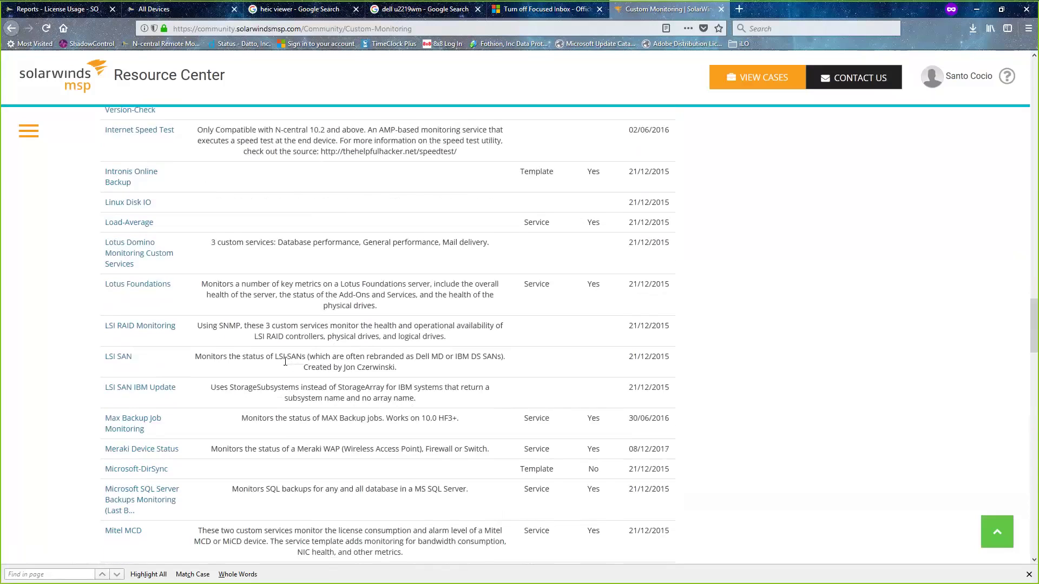
scroll(285, 361, up, 7)
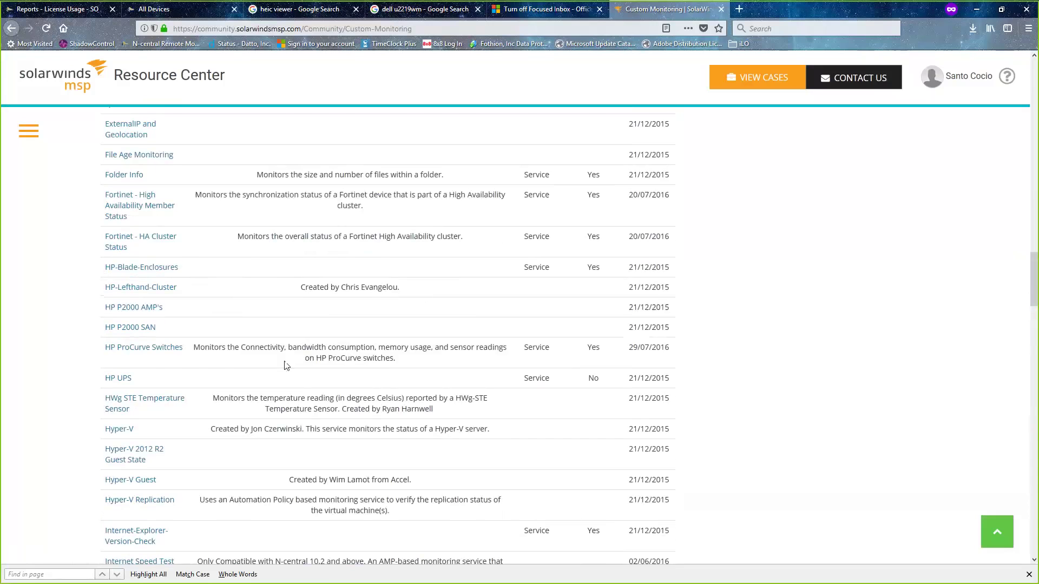
scroll(286, 366, down, 2)
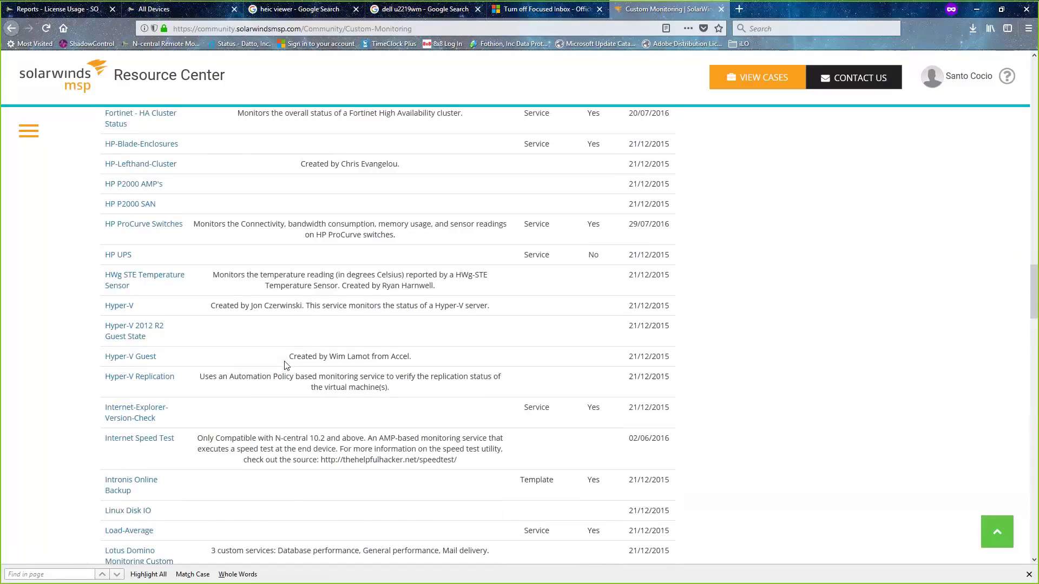
scroll(287, 366, down, 4)
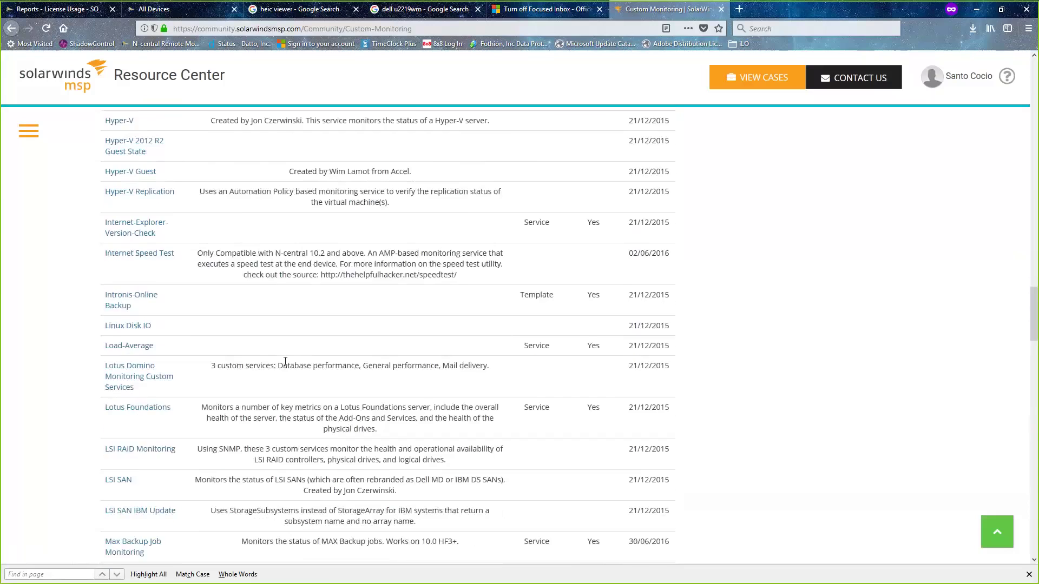
scroll(285, 362, down, 2)
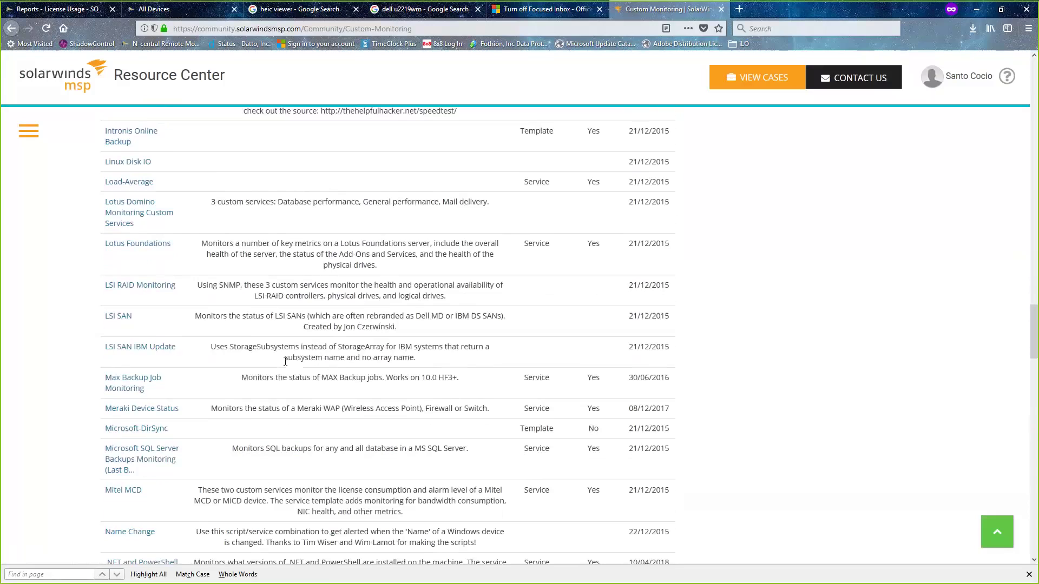
scroll(285, 361, down, 1)
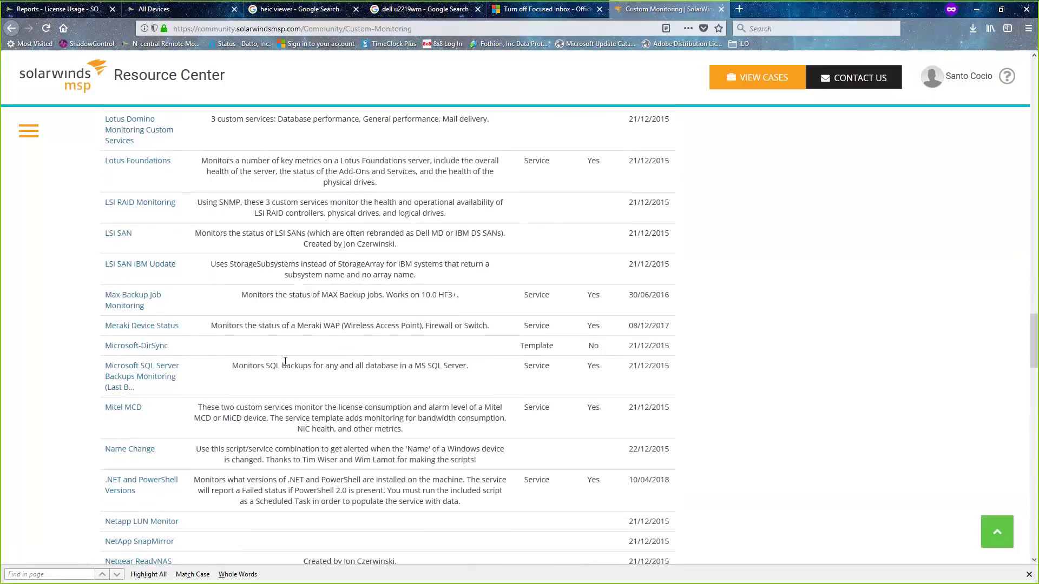
scroll(285, 361, down, 3)
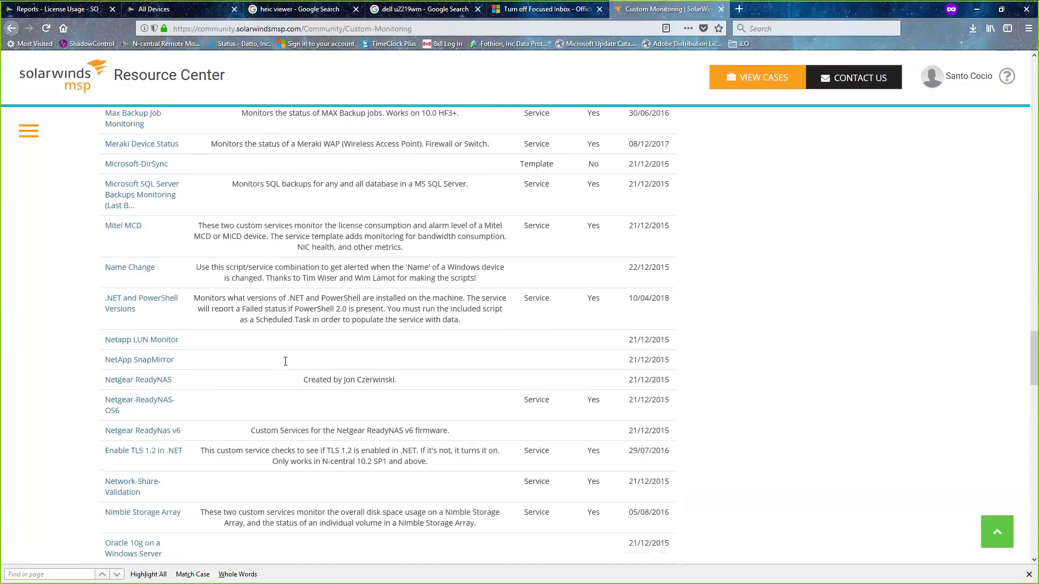
scroll(286, 365, down, 3)
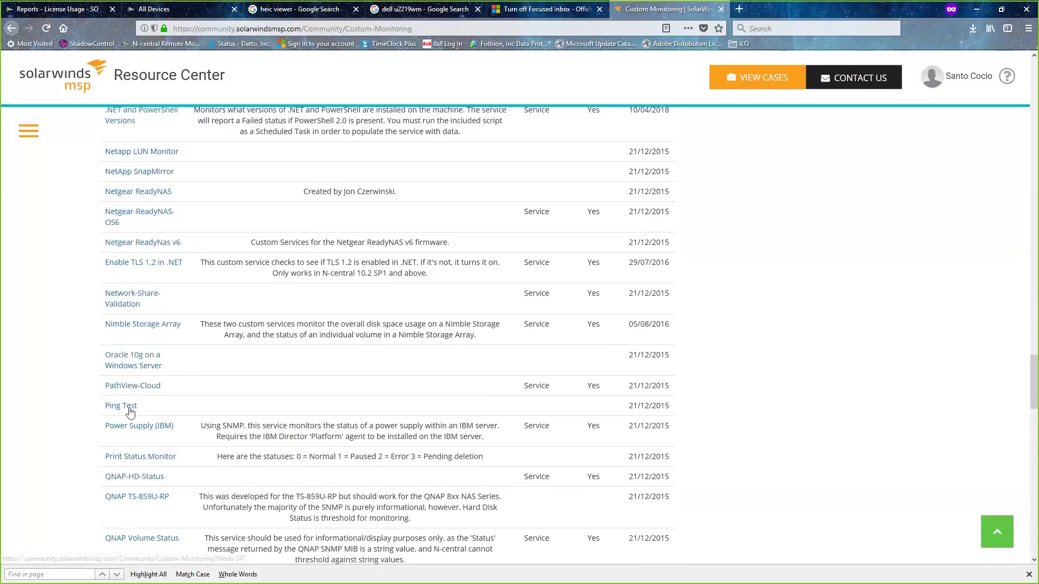
scroll(215, 407, down, 2)
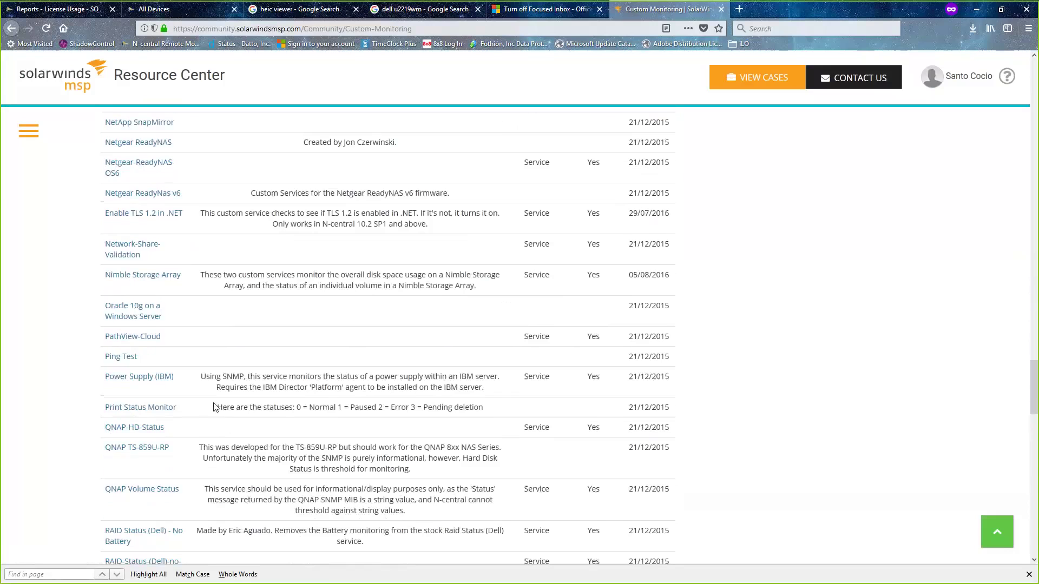
scroll(215, 407, down, 4)
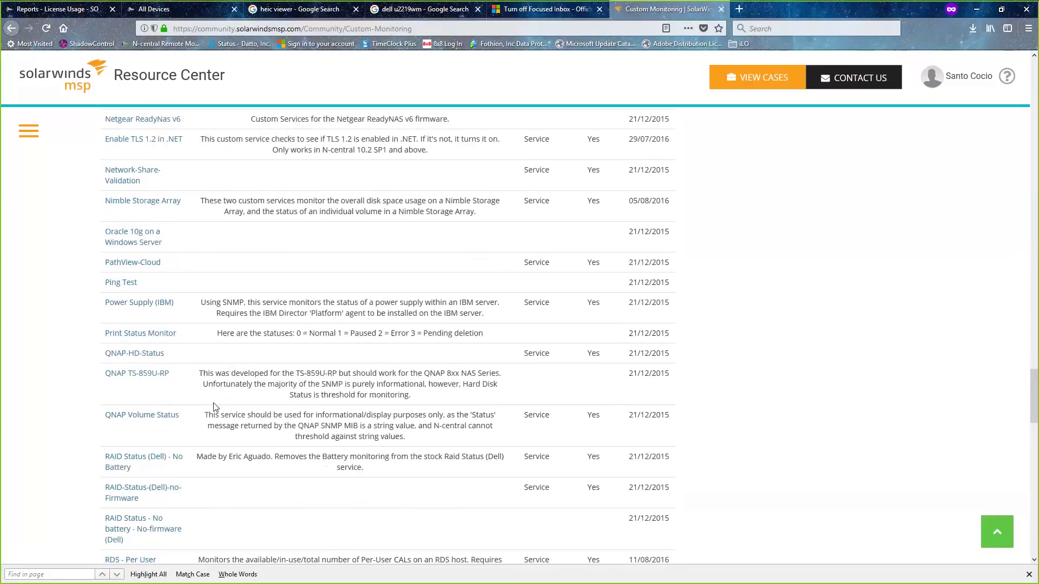
scroll(216, 407, down, 2)
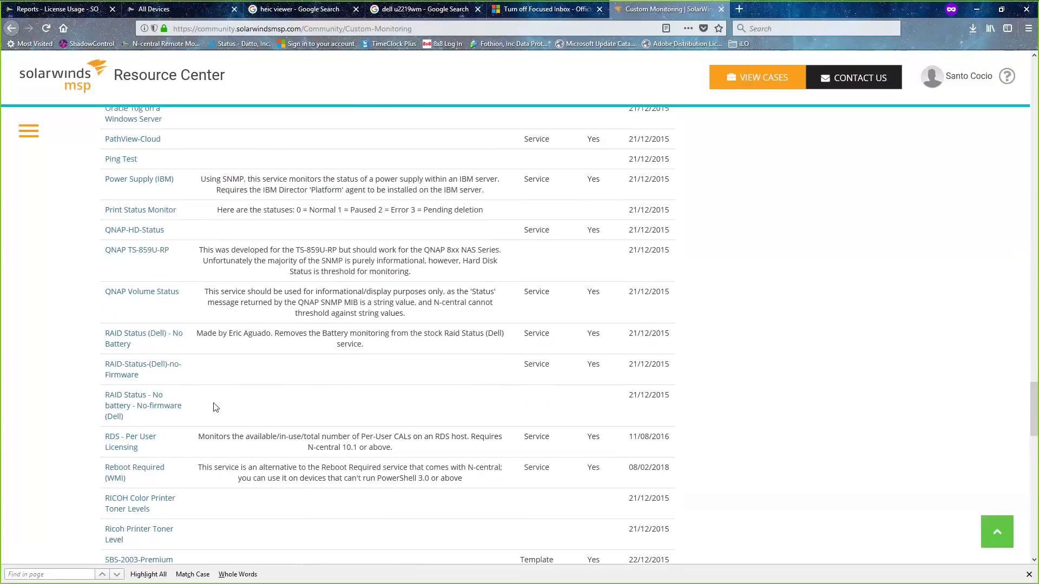
scroll(216, 407, down, 12)
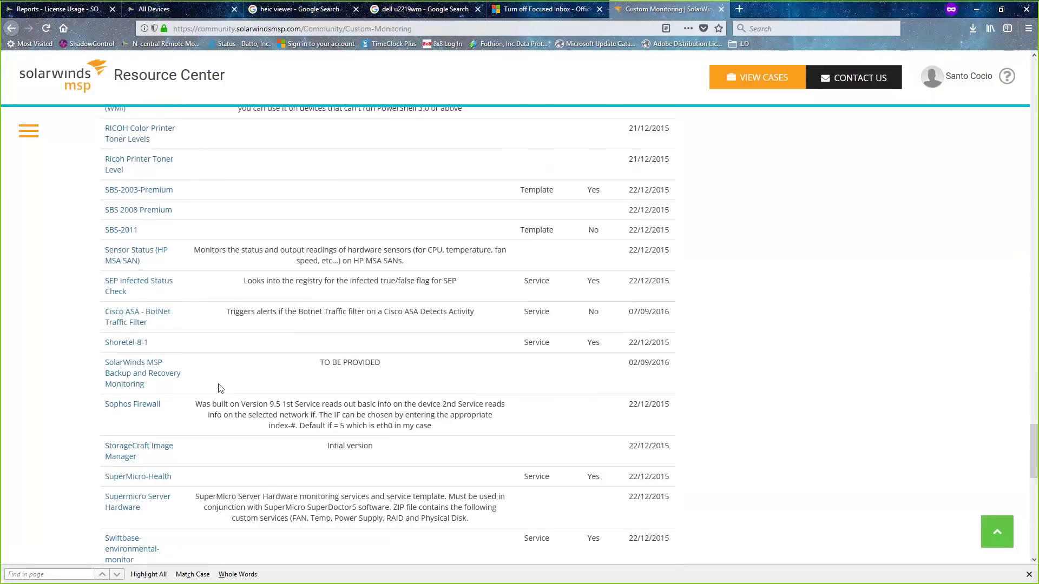
scroll(220, 389, down, 4)
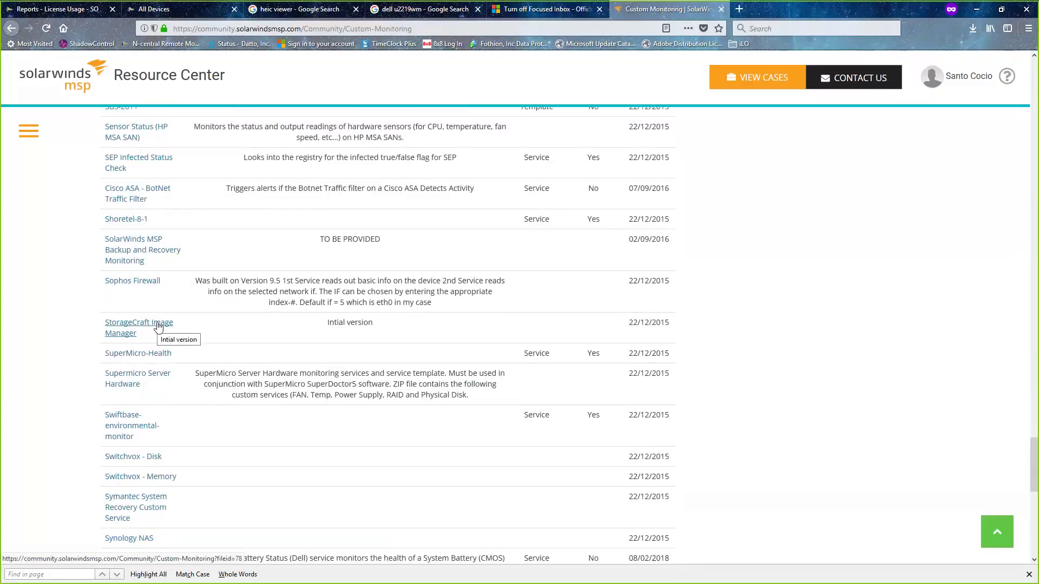
- Open the StorageCraft Image Manager entry and load its template in a new tab with Download
click(158, 326)
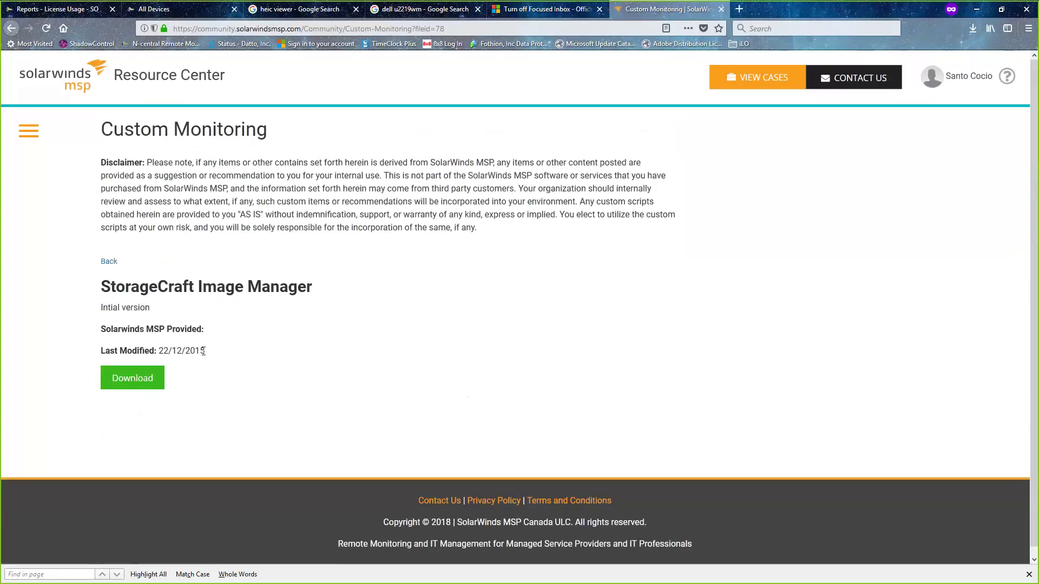
click(151, 391)
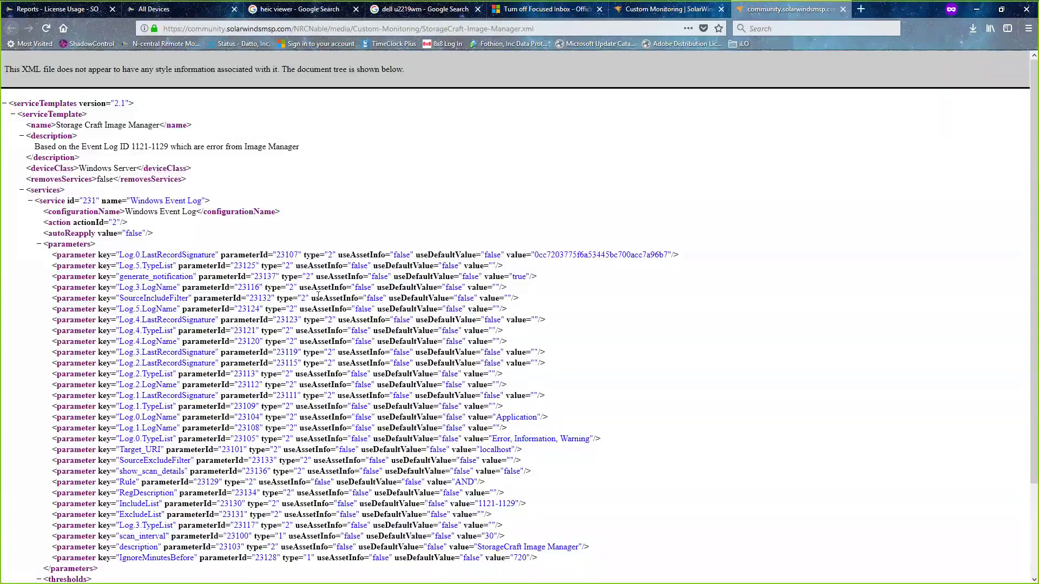
- Read the StorageCraft Image Manager XML template down to the end and back to the top
scroll(318, 296, down, 5)
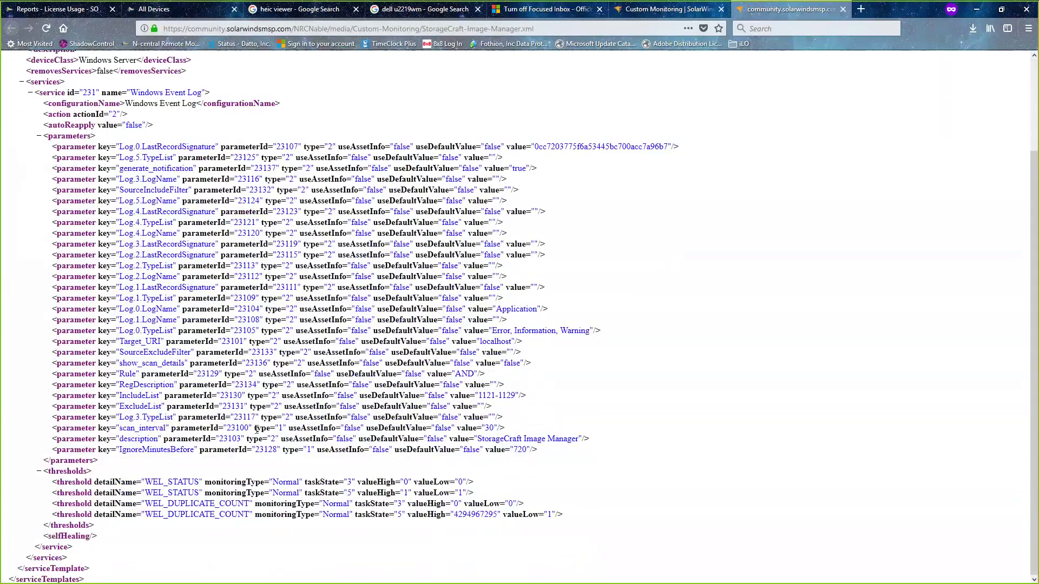
scroll(222, 323, up, 3)
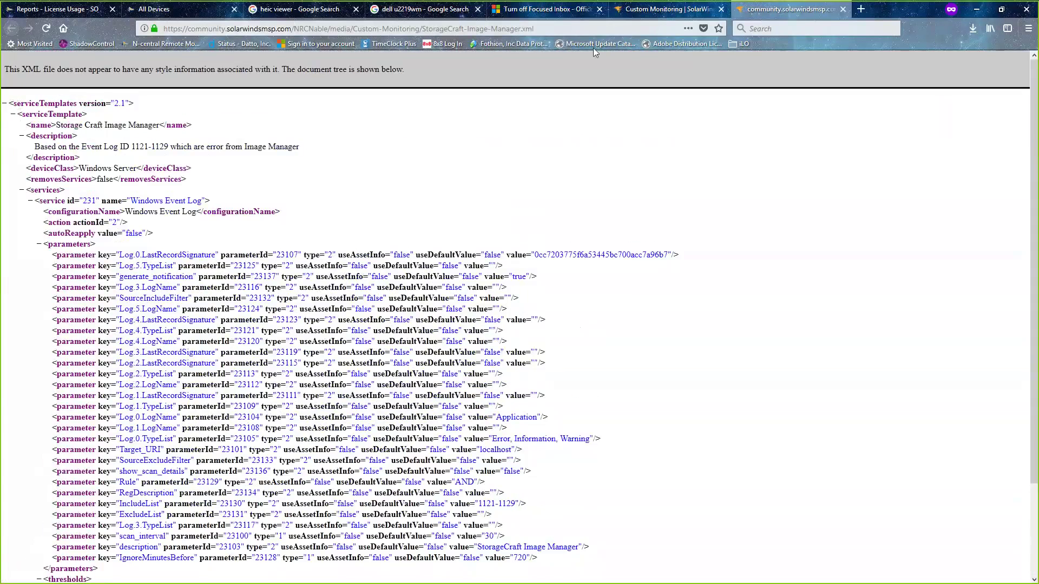
- Save the StorageCraft-Image-Manager.xml download link to the Desktop with Save Link As
click(724, 9)
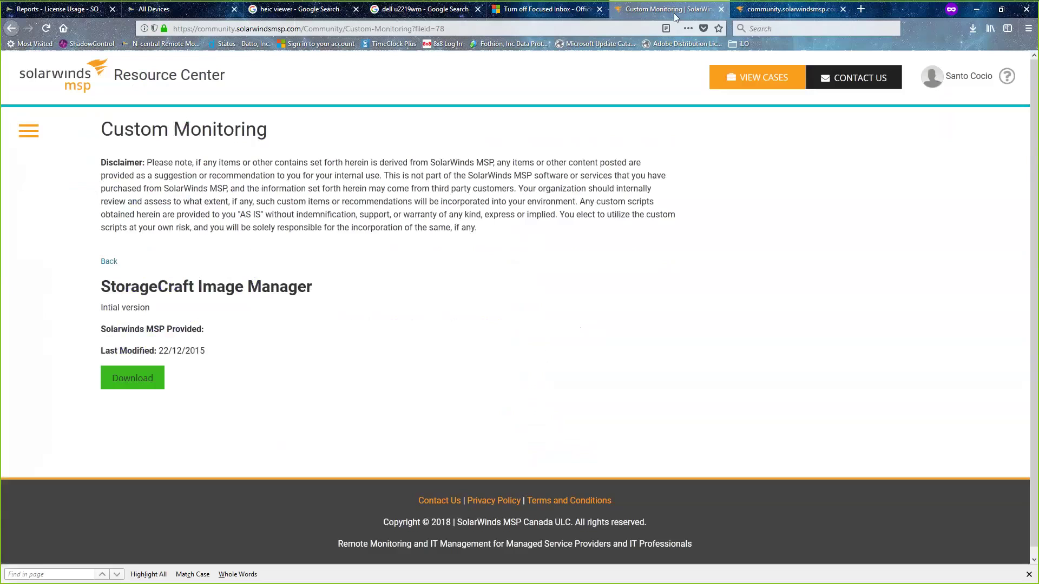
right_click(134, 380)
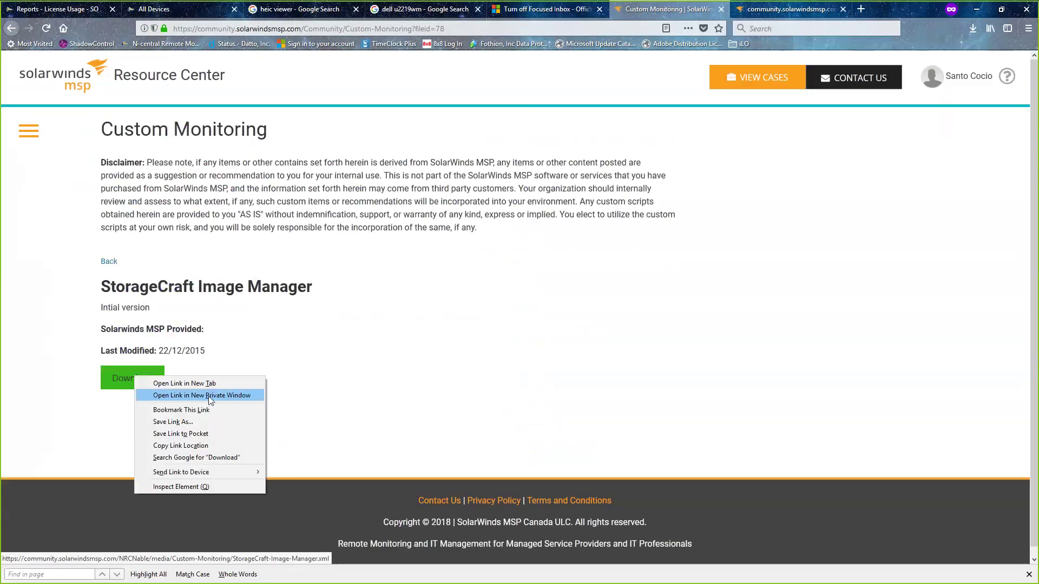
click(192, 424)
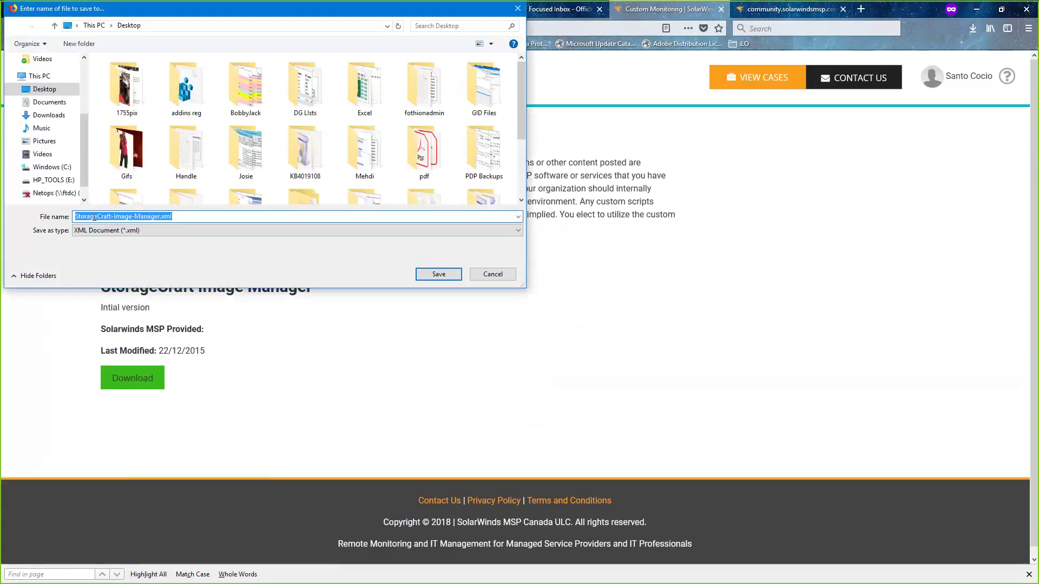
click(431, 273)
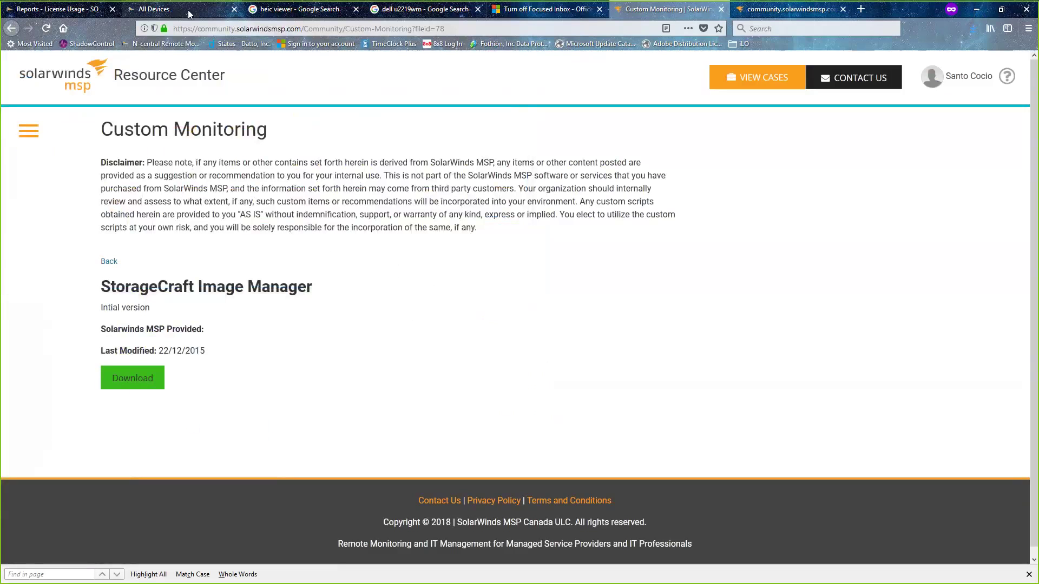
- Review N-central's Custom Services and Service Templates lists, then return to the StorageCraft Image Manager page
click(155, 9)
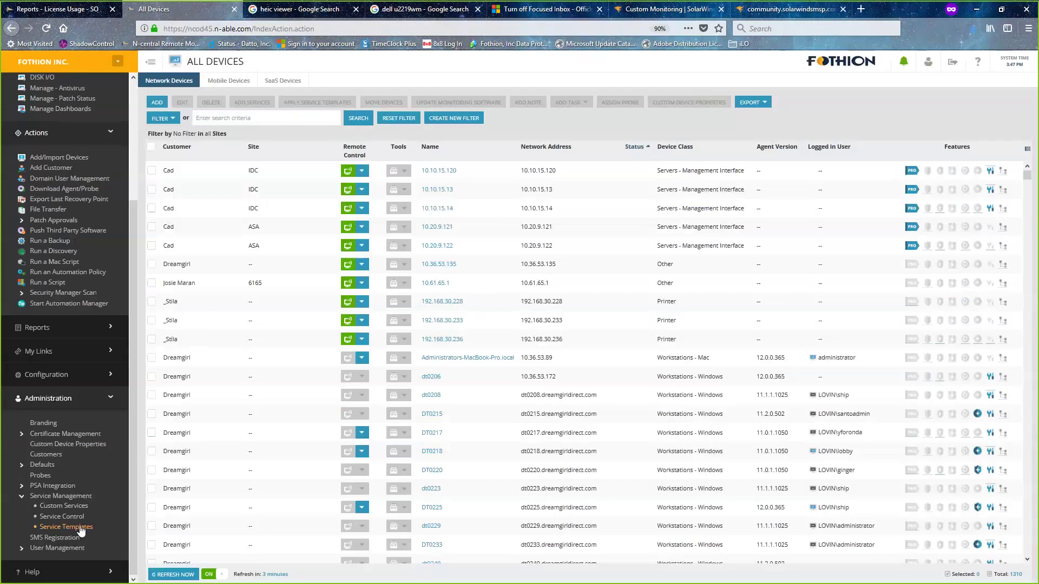
click(76, 506)
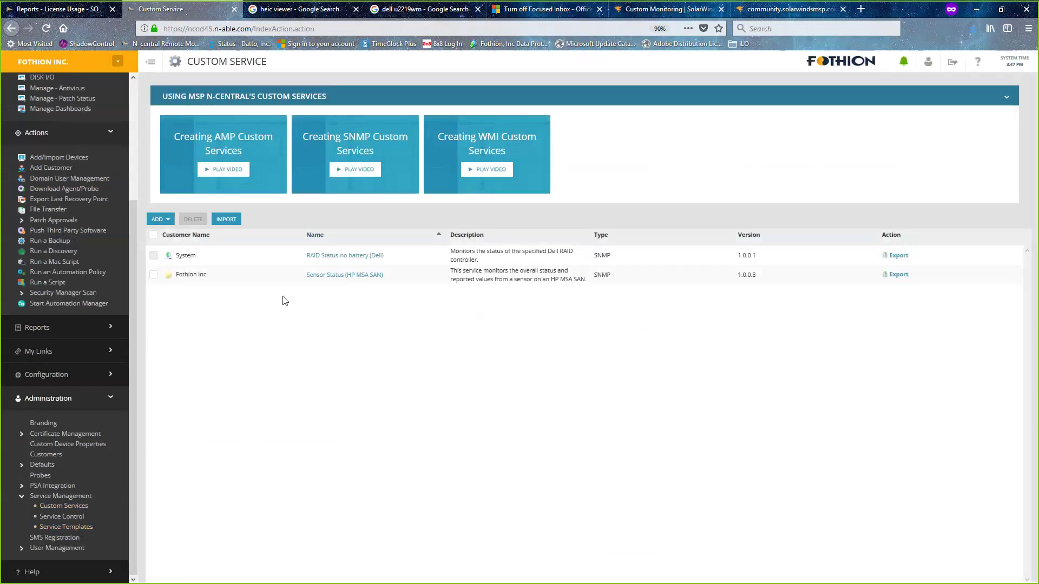
click(85, 526)
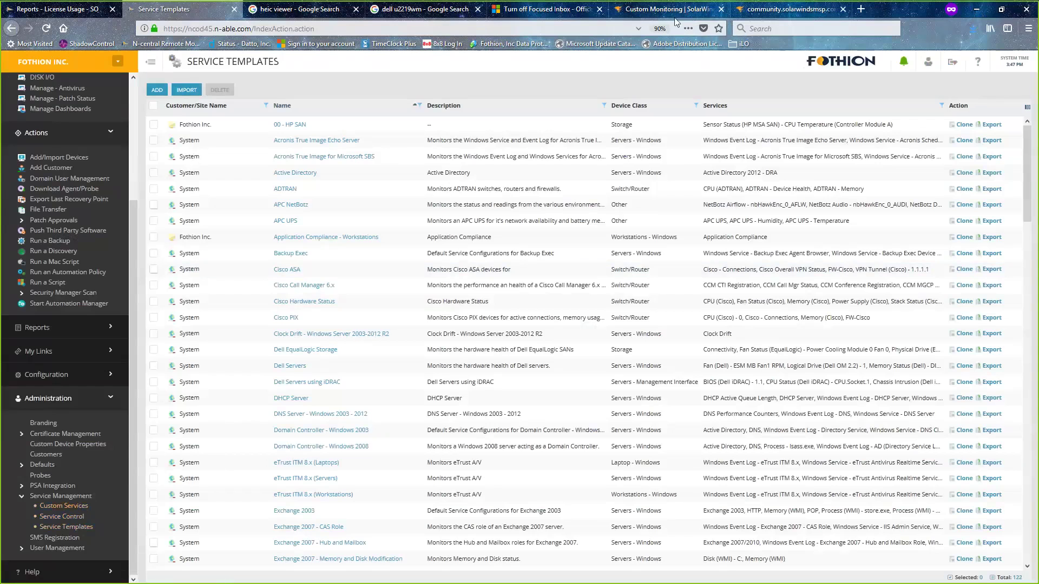
click(660, 11)
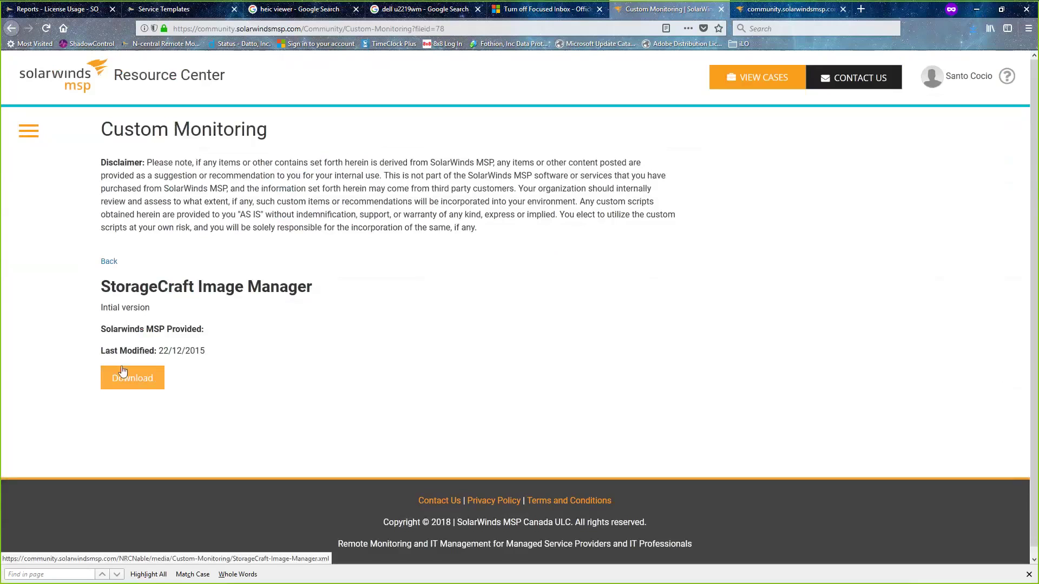
- Reopen the StorageCraft XML in a new tab and show Downloads with the saved 6.9 KB file
click(122, 371)
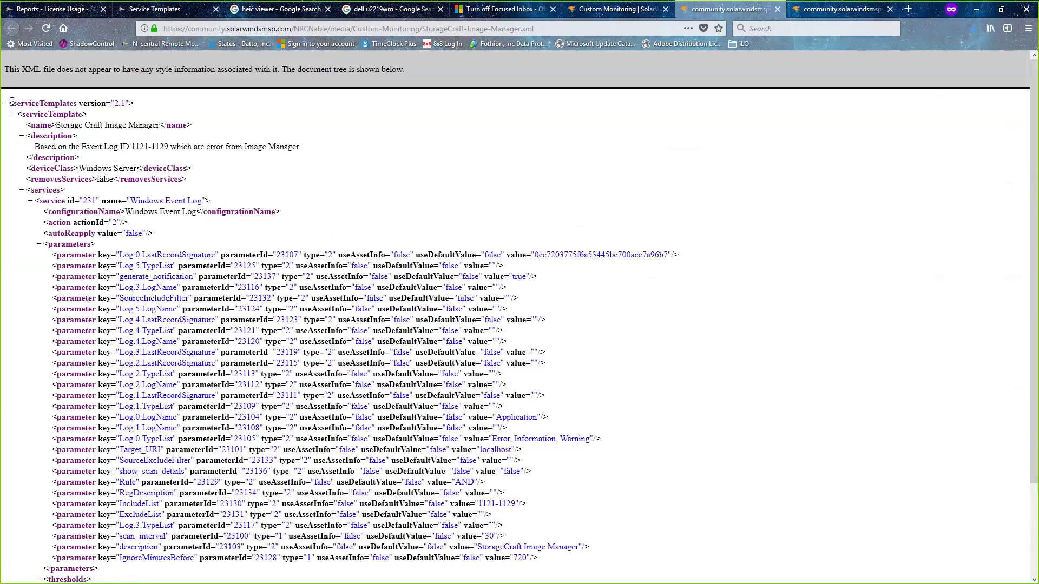
drag(13, 103, 82, 103)
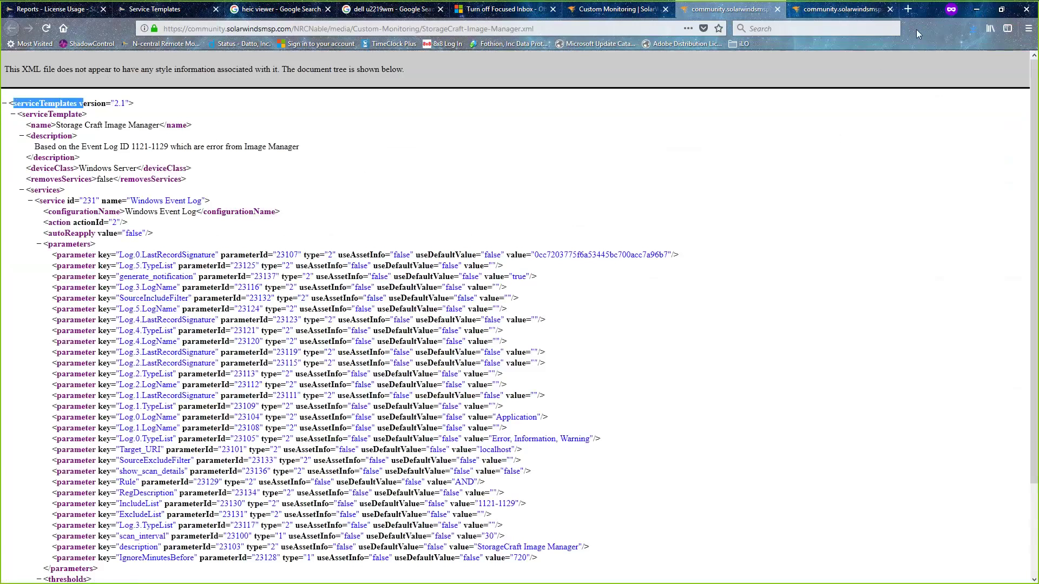
key(ctrl+shift+y)
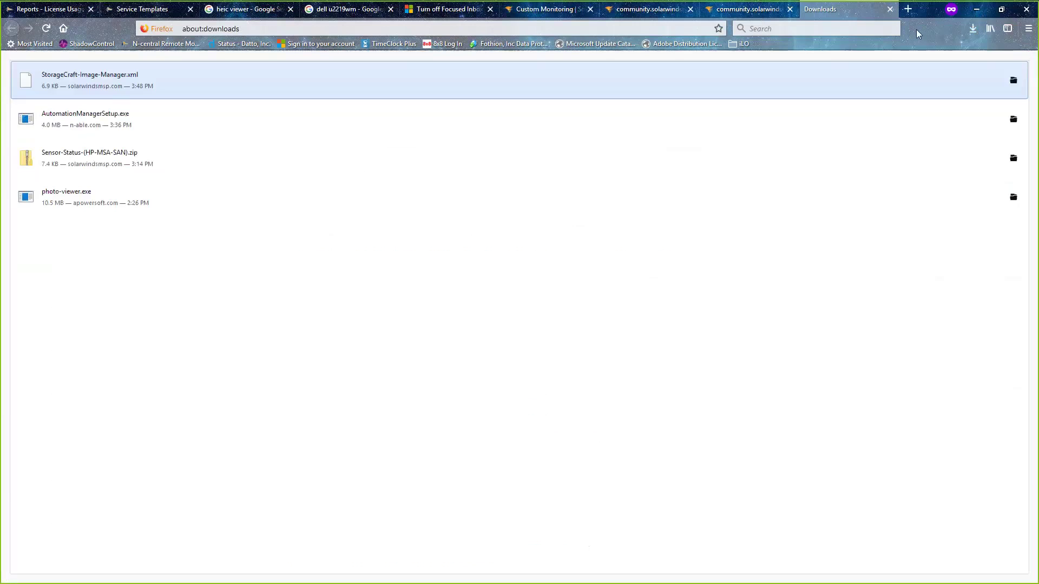
- Open Sensor Status (HP MSA SAN).xml from inside the Sensor-Status-(HP-MSA-SAN).zip archive
double_click(91, 156)
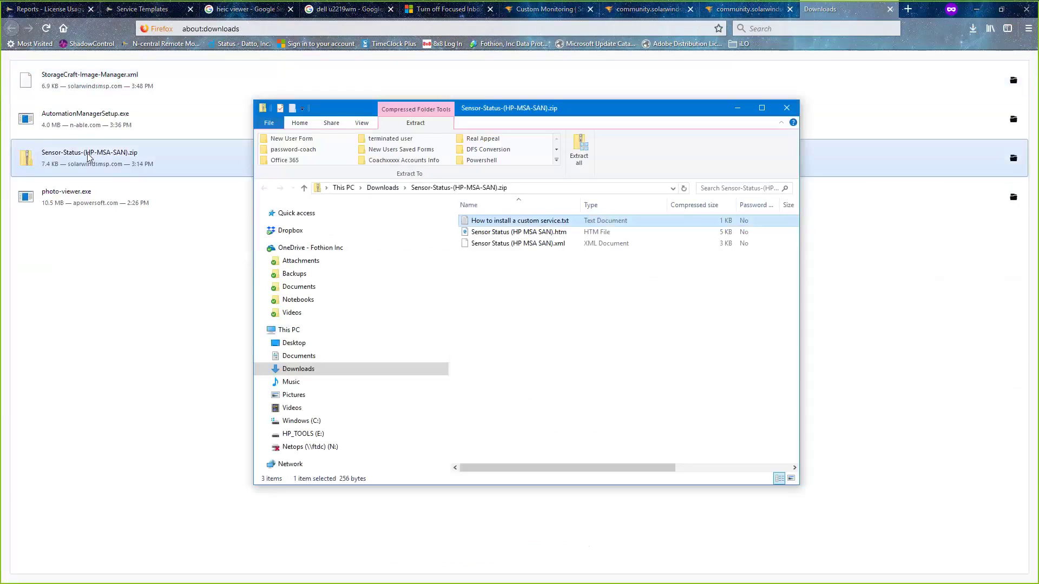
right_click(486, 245)
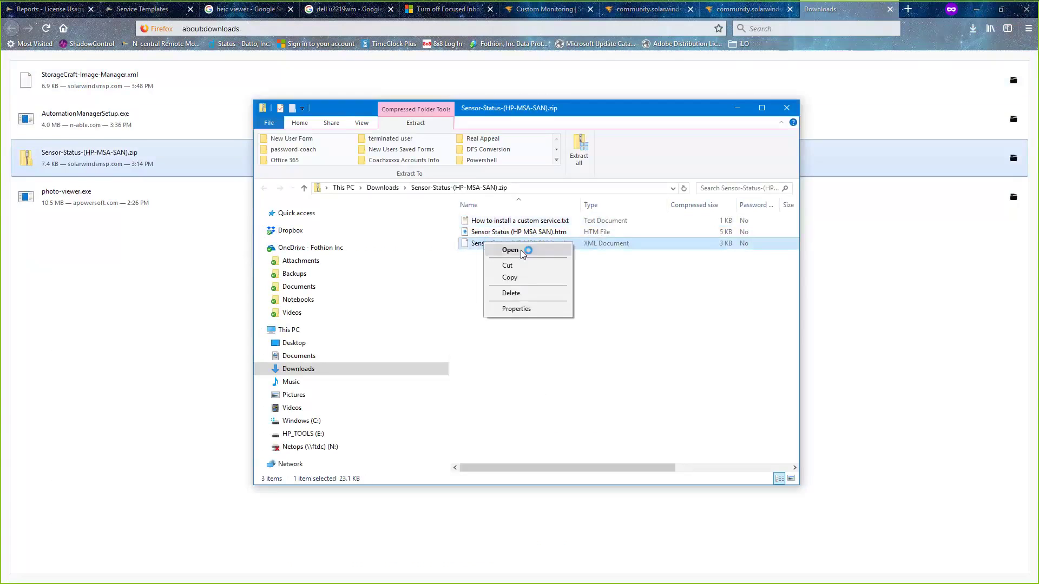
click(514, 250)
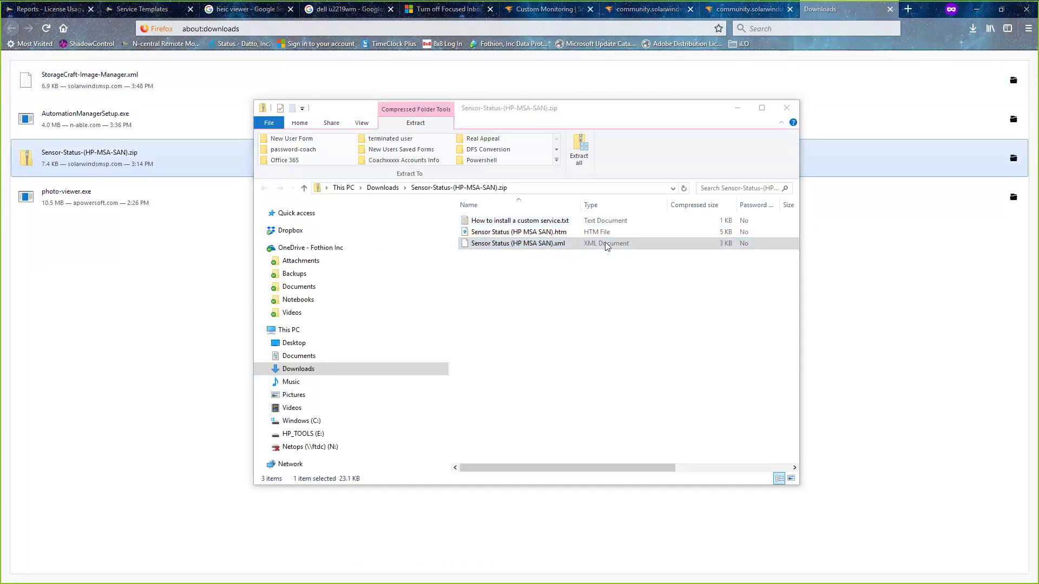
click(617, 168)
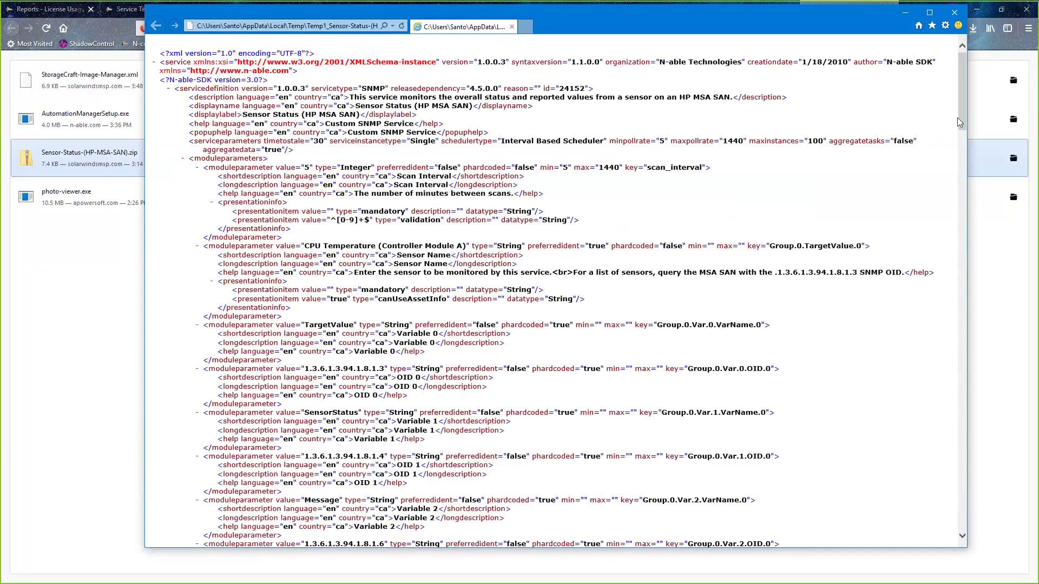
- Scroll through the Sensor Status XML and search it for 'template', finding no matches
drag(961, 122, 965, 536)
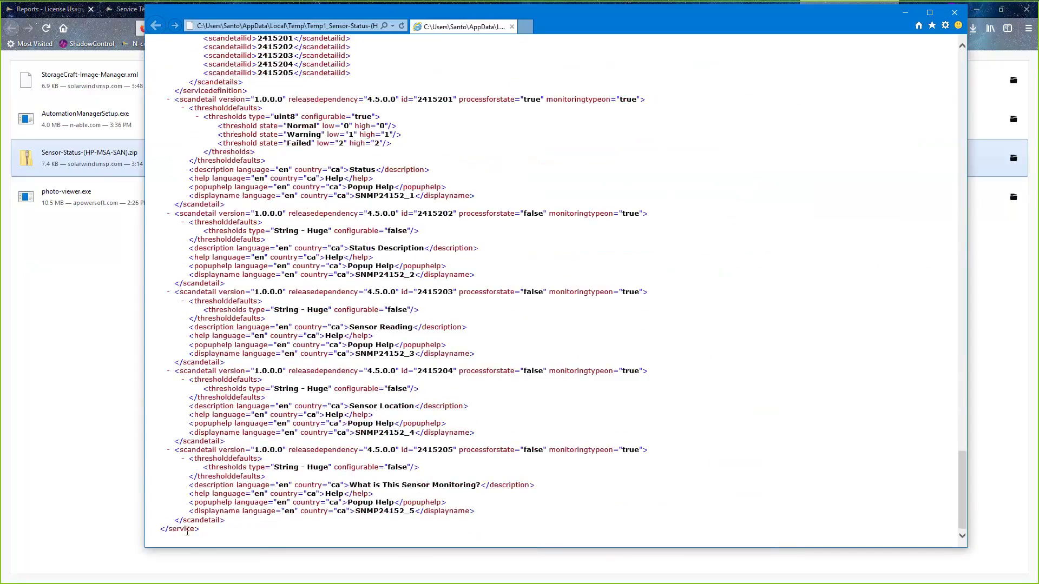
double_click(184, 530)
click(804, 406)
key(ctrl+f)
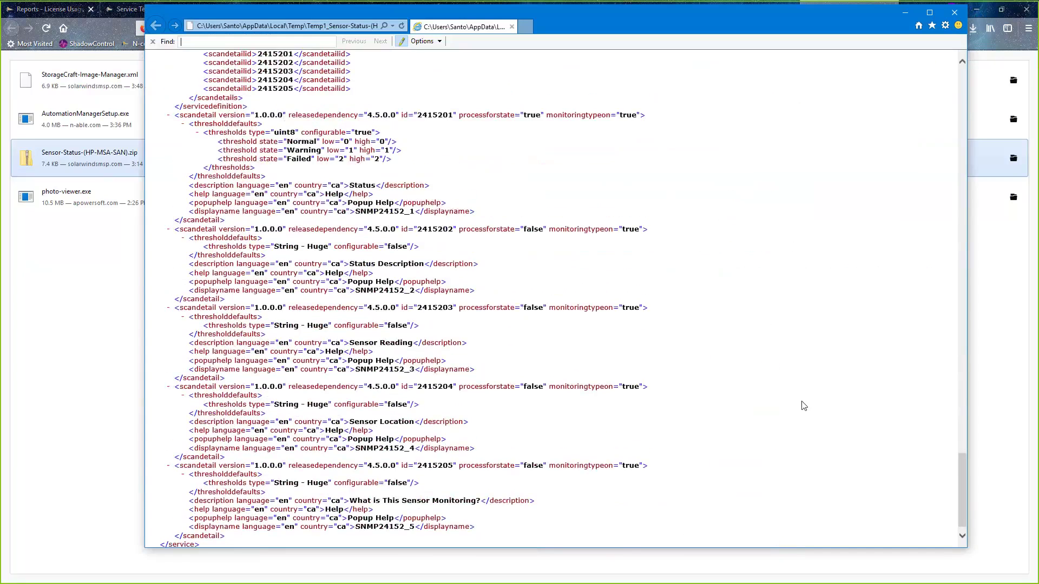
text(t)
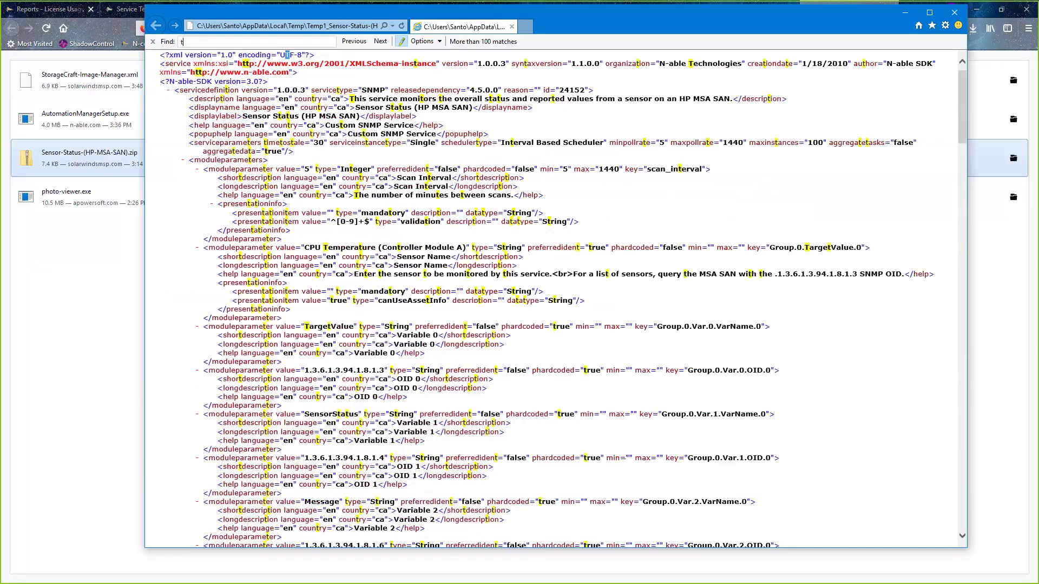
text(eamplate)
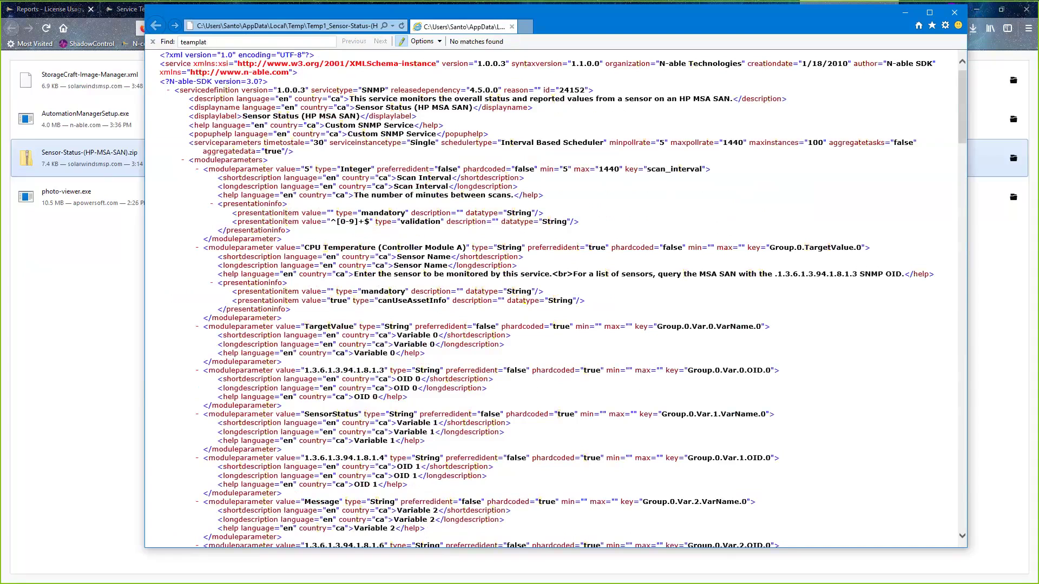
key(BackSpace)
key(BackSpace)
key(BackSpace)
key(BackSpace)
key(BackSpace)
key(BackSpace)
key(BackSpace)
text(emplate)
- Close the XML viewer, the zip folder window and the StorageCraft XML tab
click(952, 13)
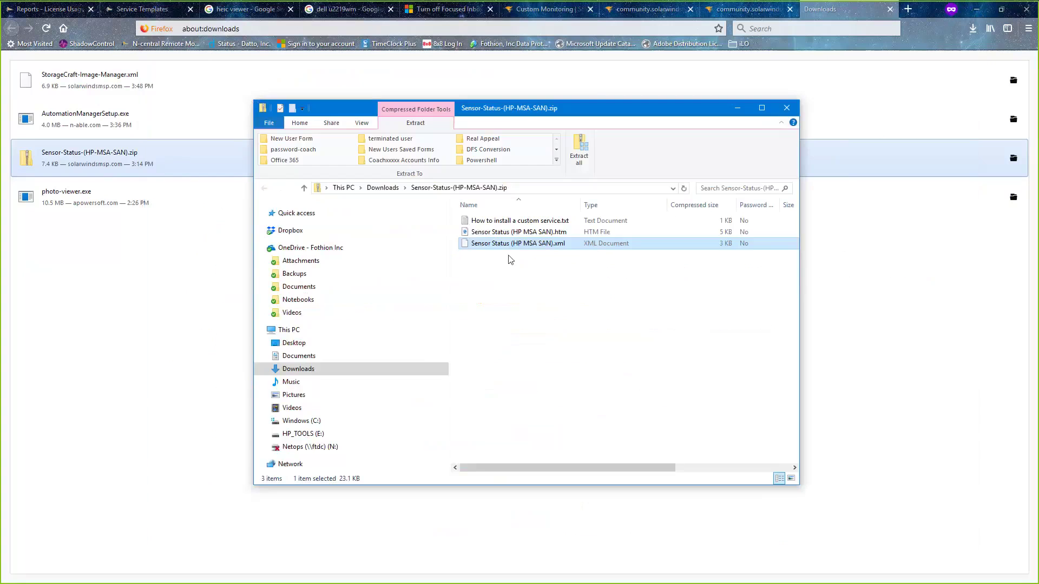
click(787, 108)
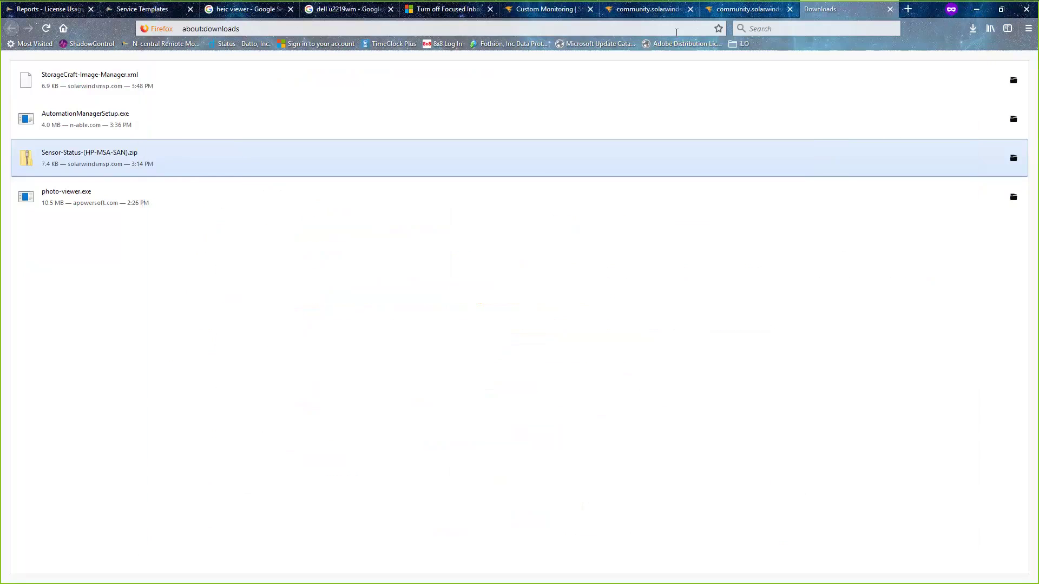
click(752, 10)
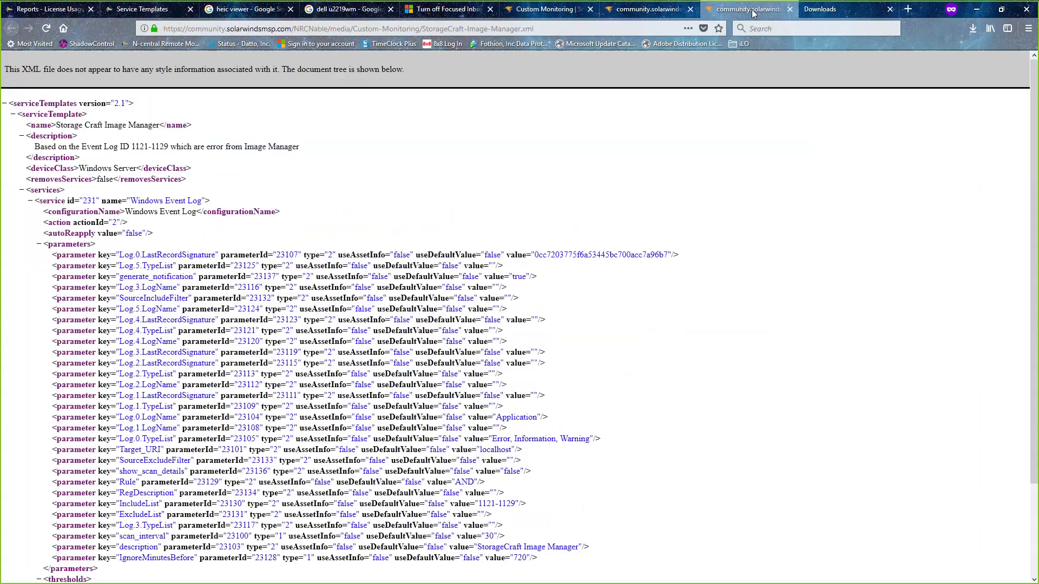
click(789, 9)
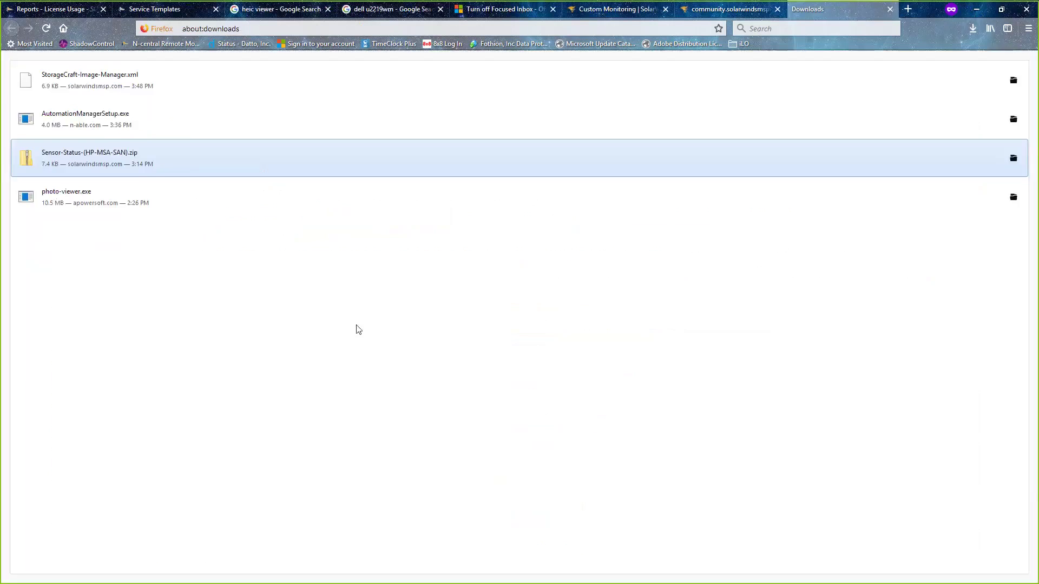
- Start a service template import from the Service Templates page, then cancel it
click(153, 11)
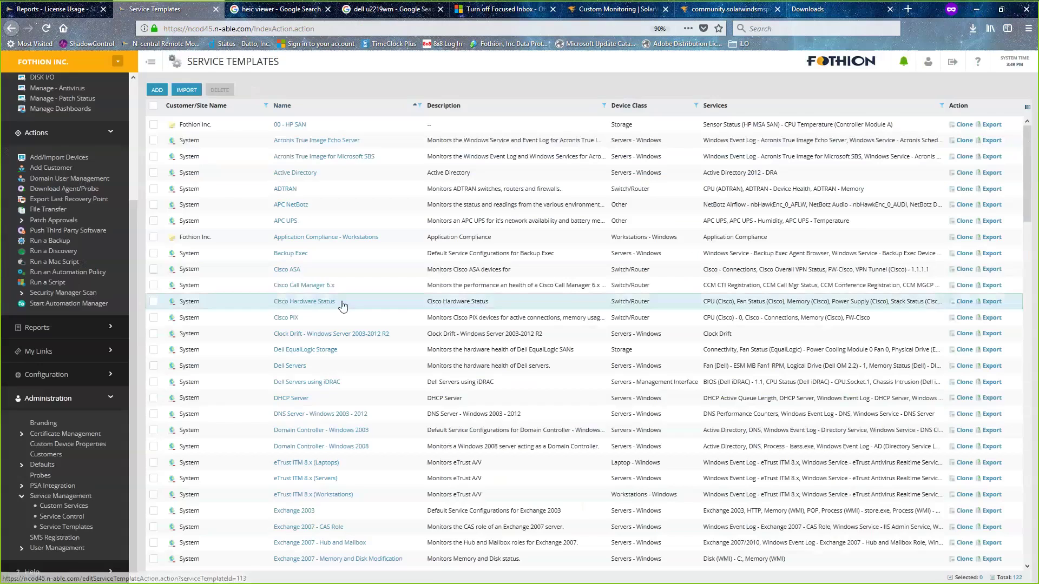
click(187, 91)
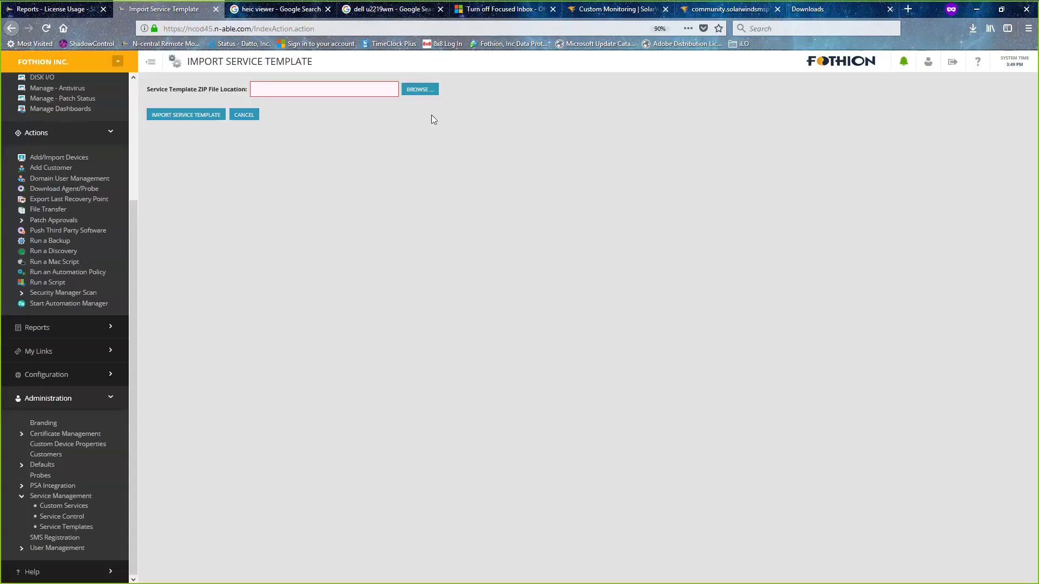
click(421, 91)
drag(154, 90, 214, 91)
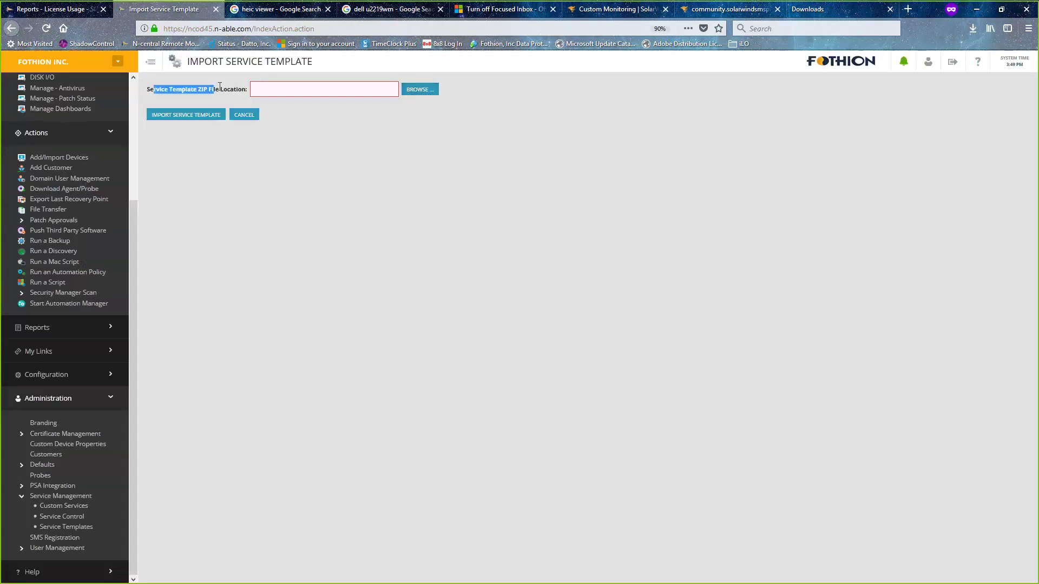
click(254, 115)
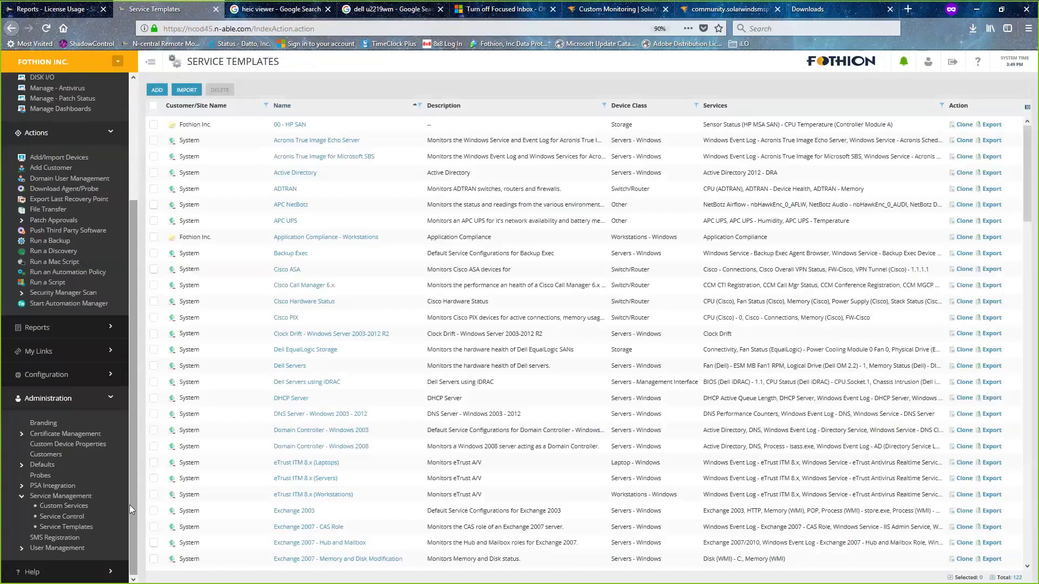
- Start a custom service import from Custom Services and browse for the XML file
click(69, 507)
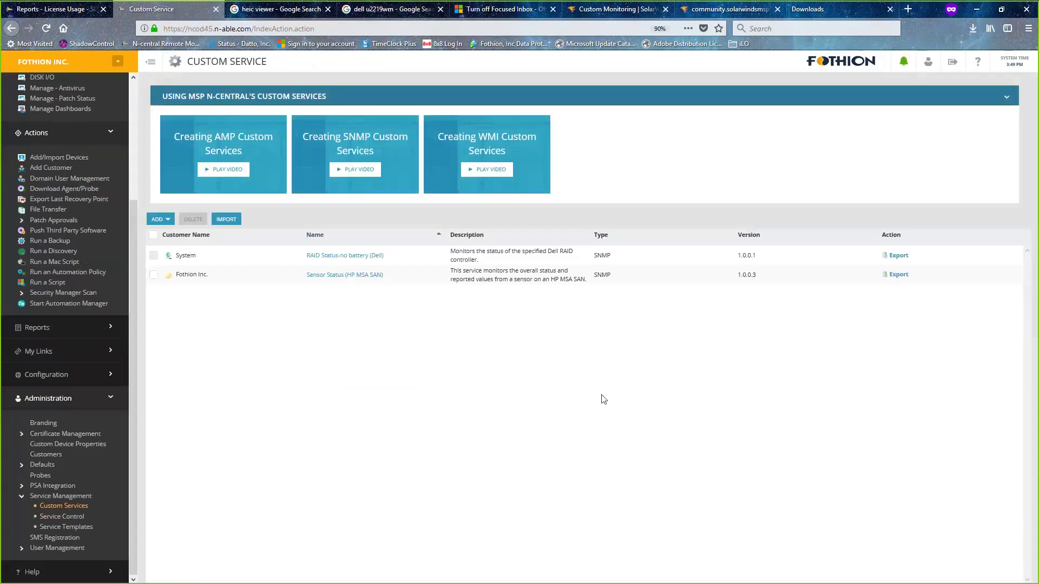
click(237, 219)
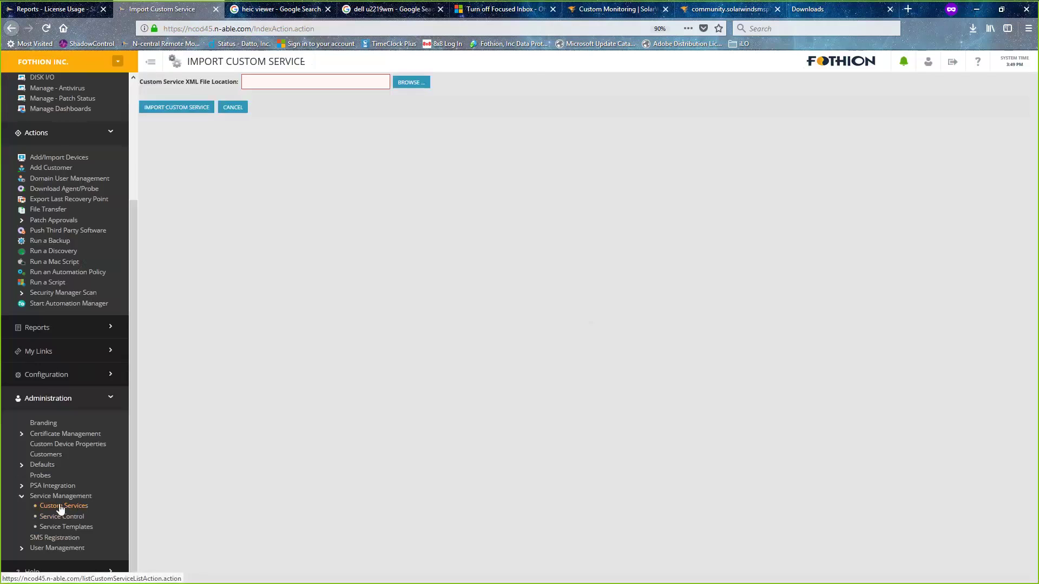
click(420, 85)
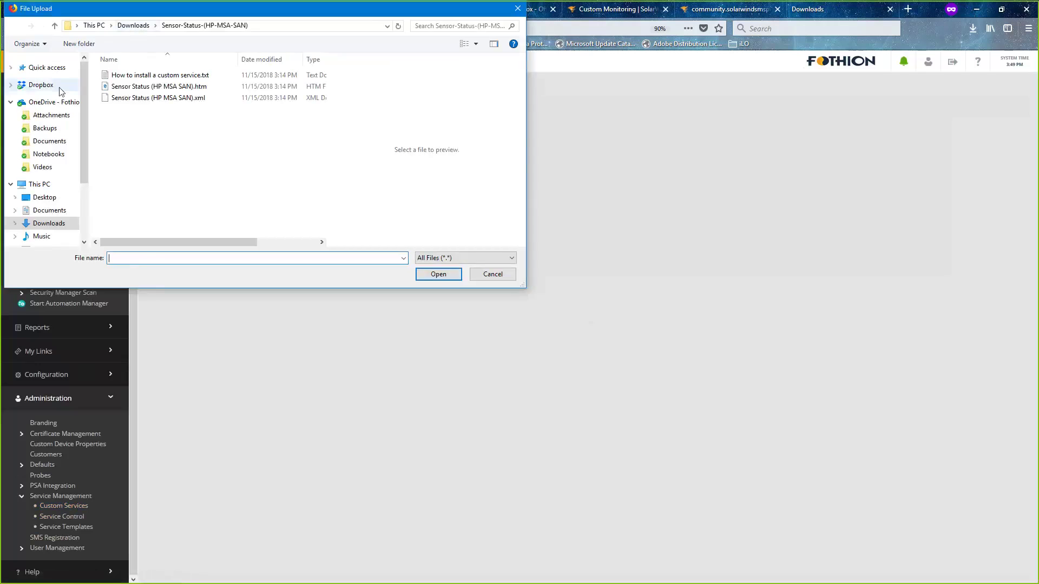
- Choose StorageCraft-Image-Manager.xml from the Desktop as the upload file
click(60, 197)
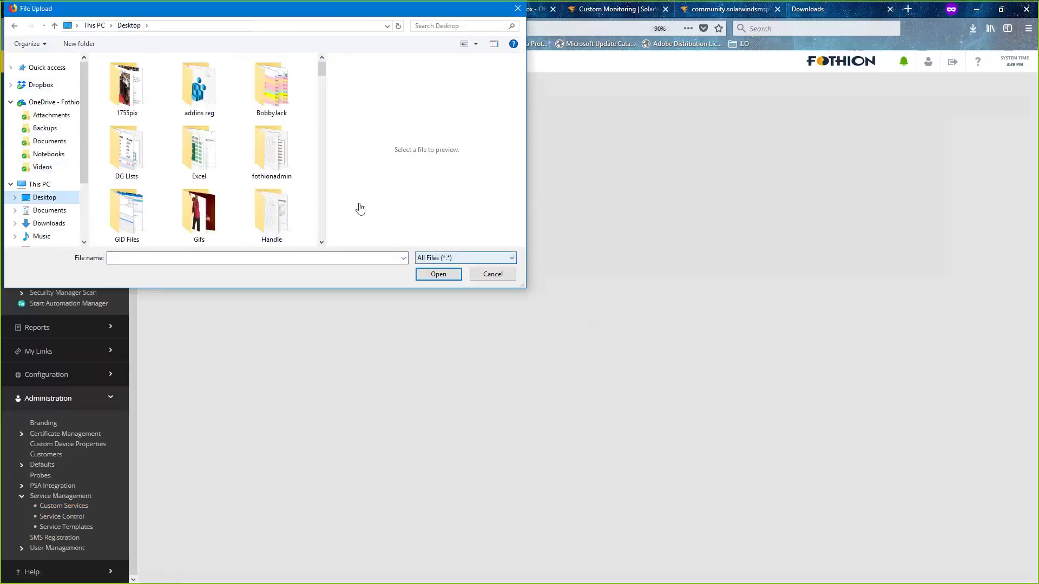
scroll(325, 173, down, 5)
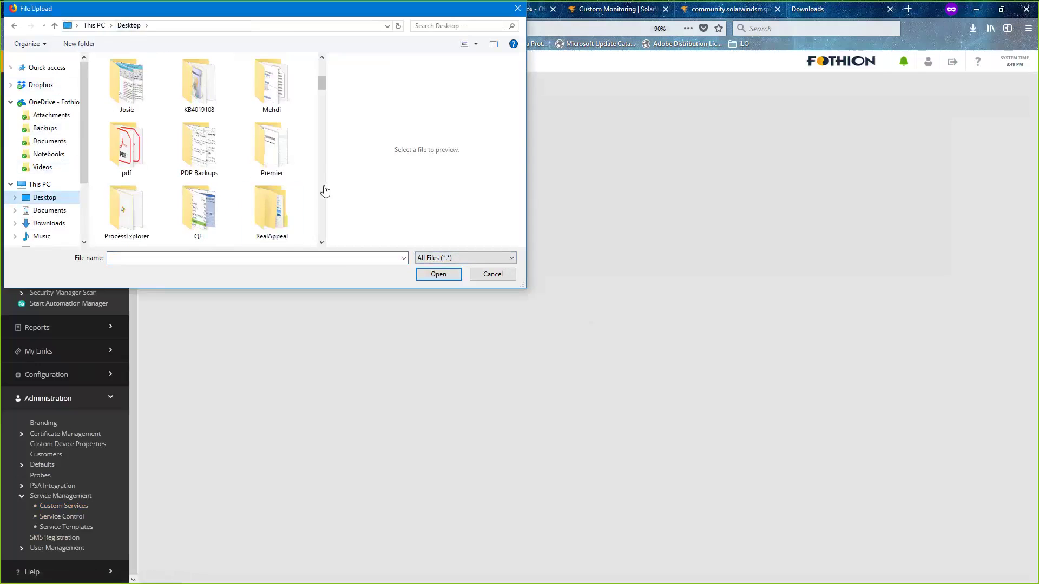
scroll(325, 195, down, 5)
scroll(325, 201, down, 2)
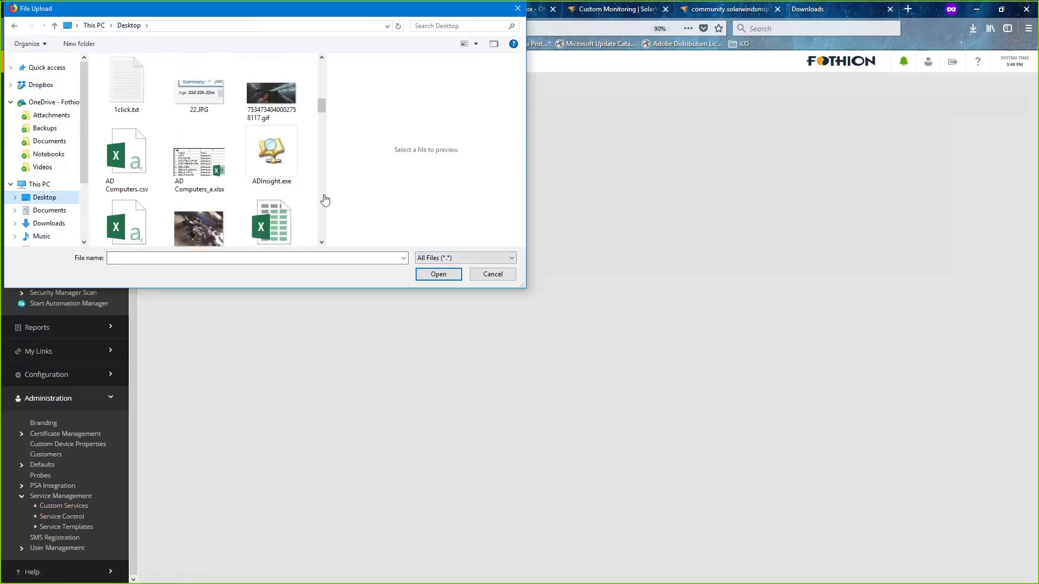
scroll(325, 201, down, 4)
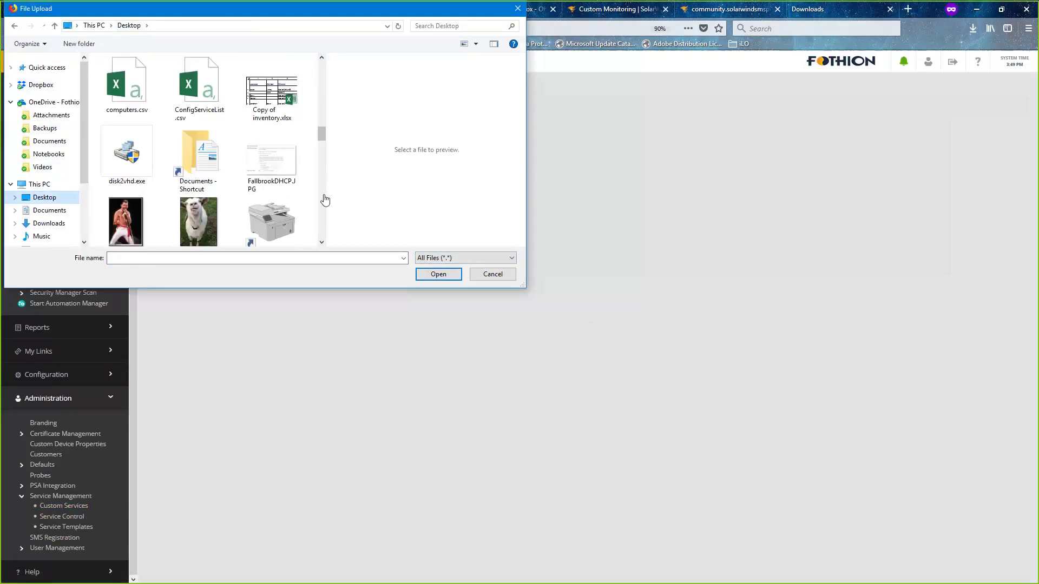
scroll(325, 200, down, 5)
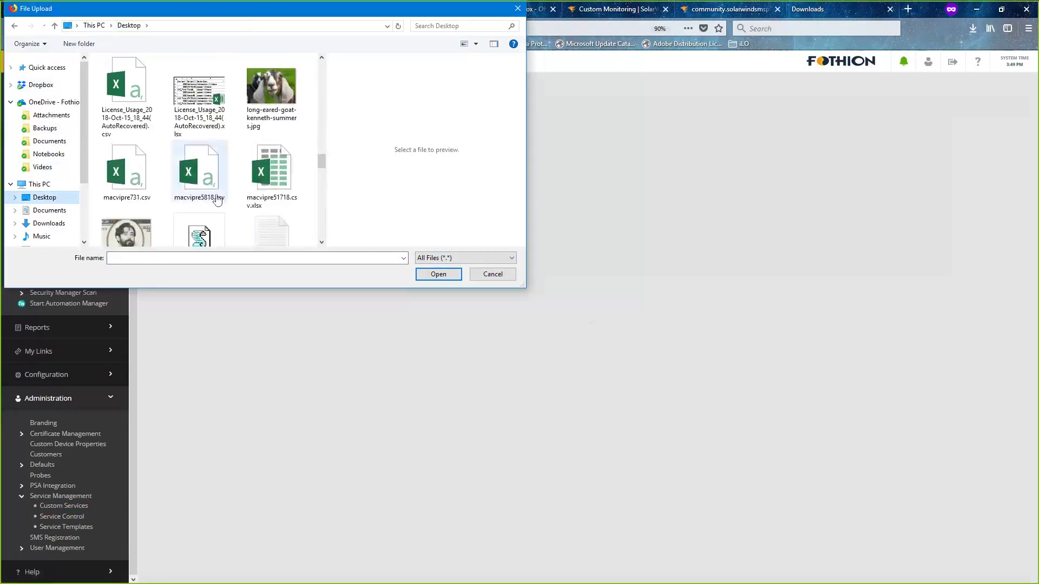
click(217, 198)
scroll(216, 196, down, 3)
click(199, 87)
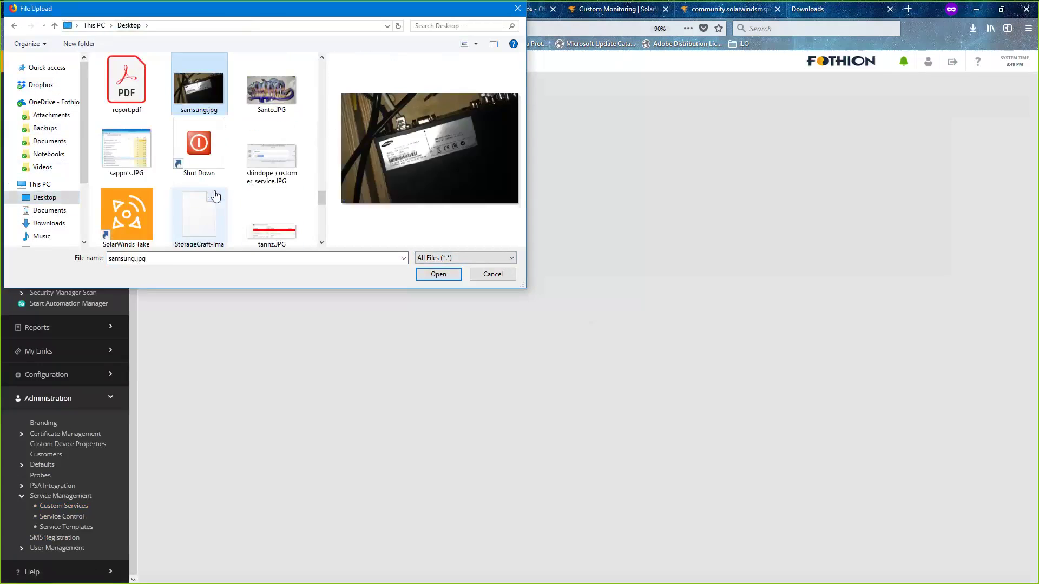
click(196, 232)
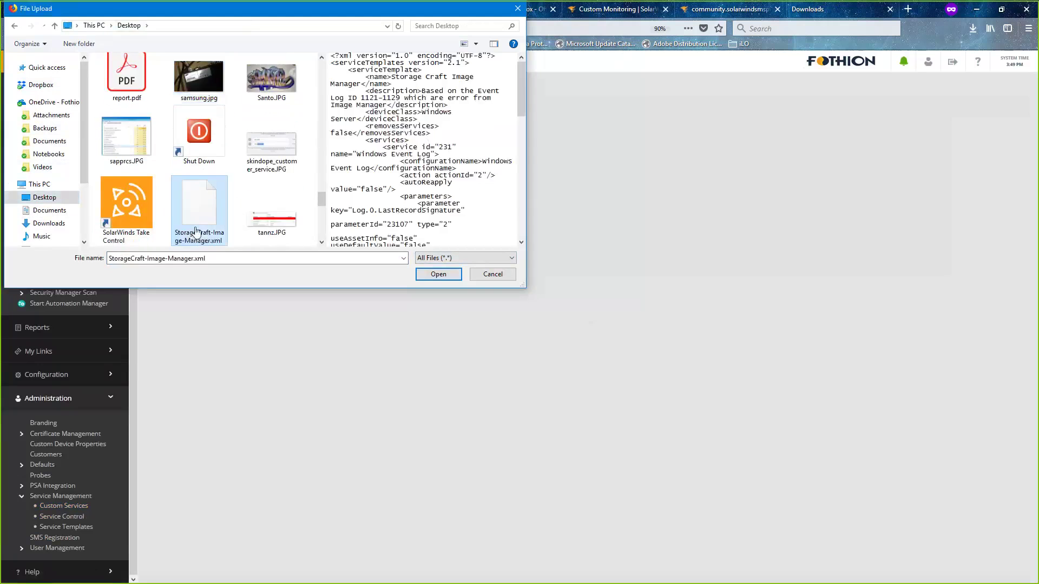
click(433, 275)
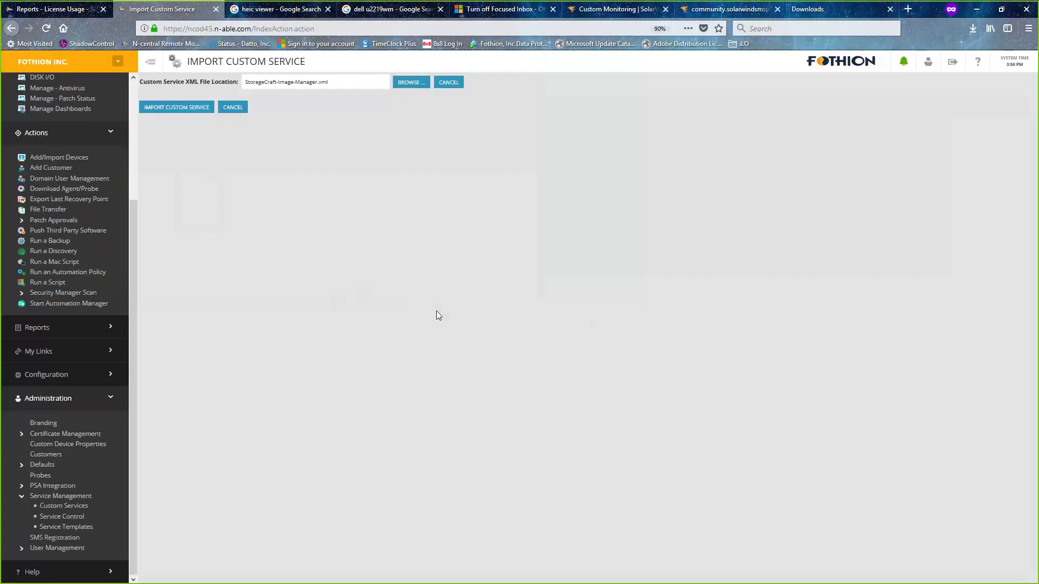
- Import the StorageCraft XML and return to the Custom Services list of installed services
click(184, 107)
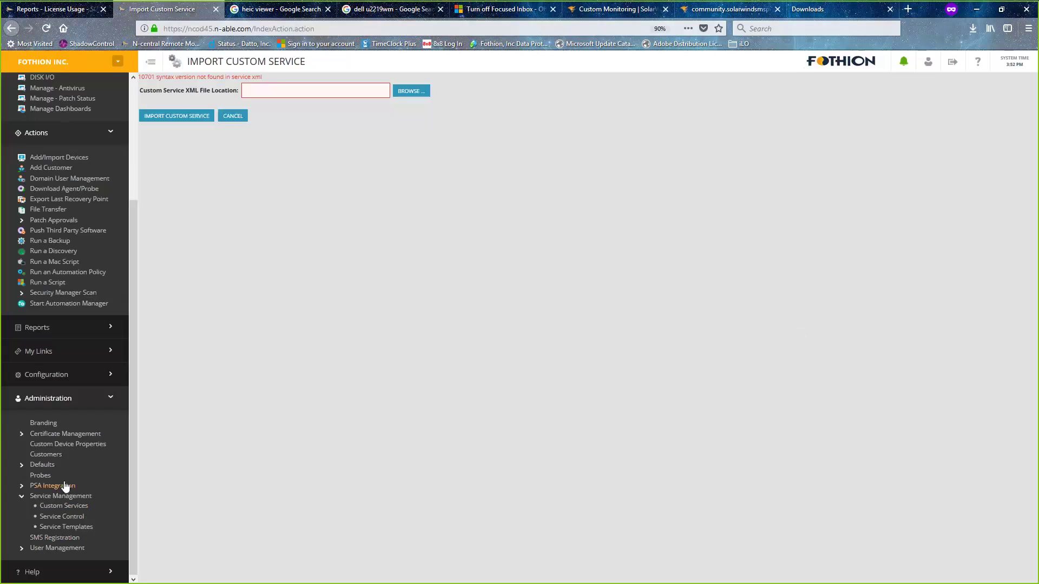
click(78, 510)
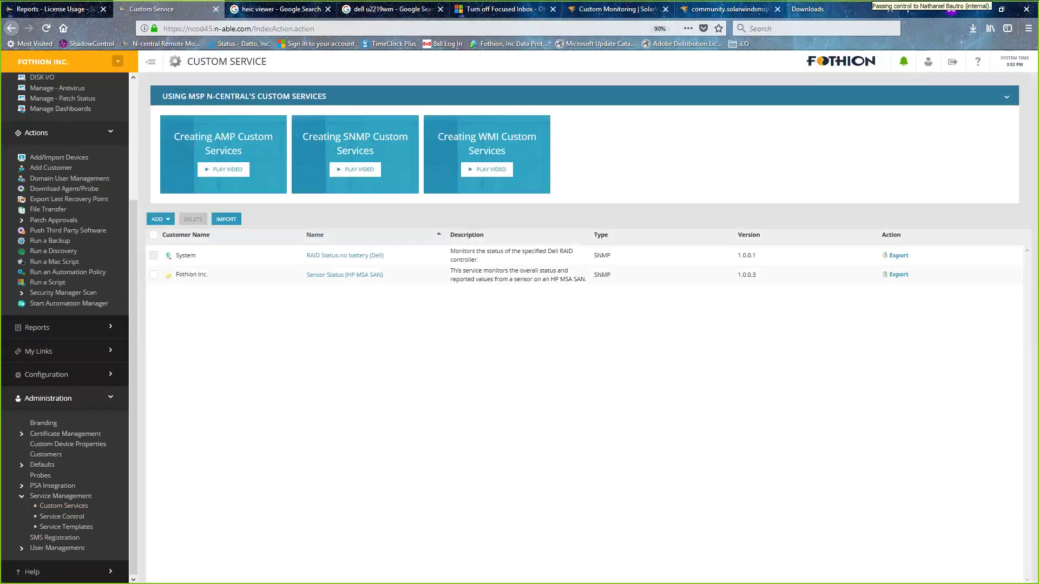
click(621, 12)
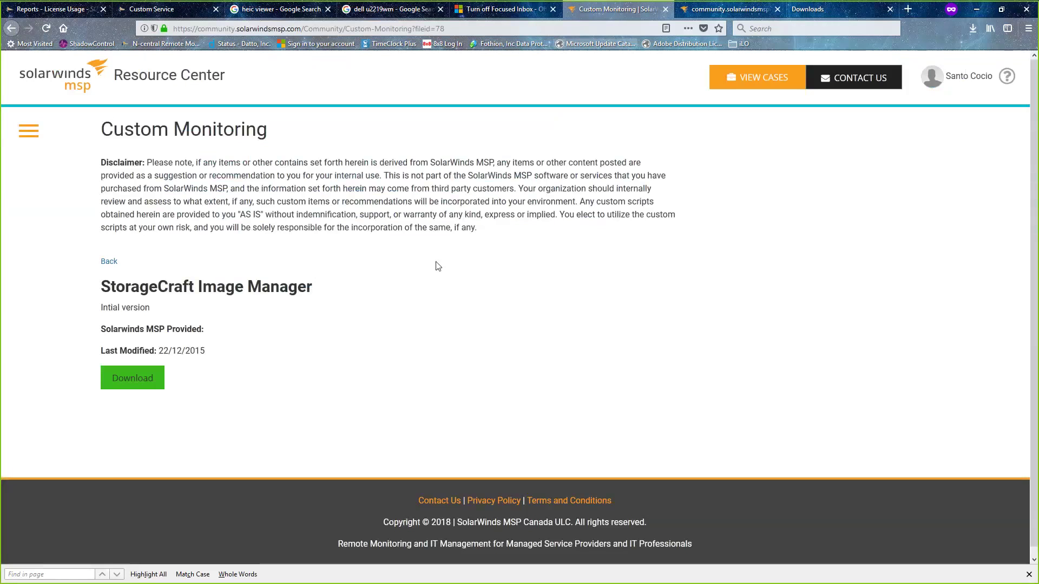
- Go to Scripts & Automation Policies via the Resource Center menu and scroll to AV Status
click(25, 127)
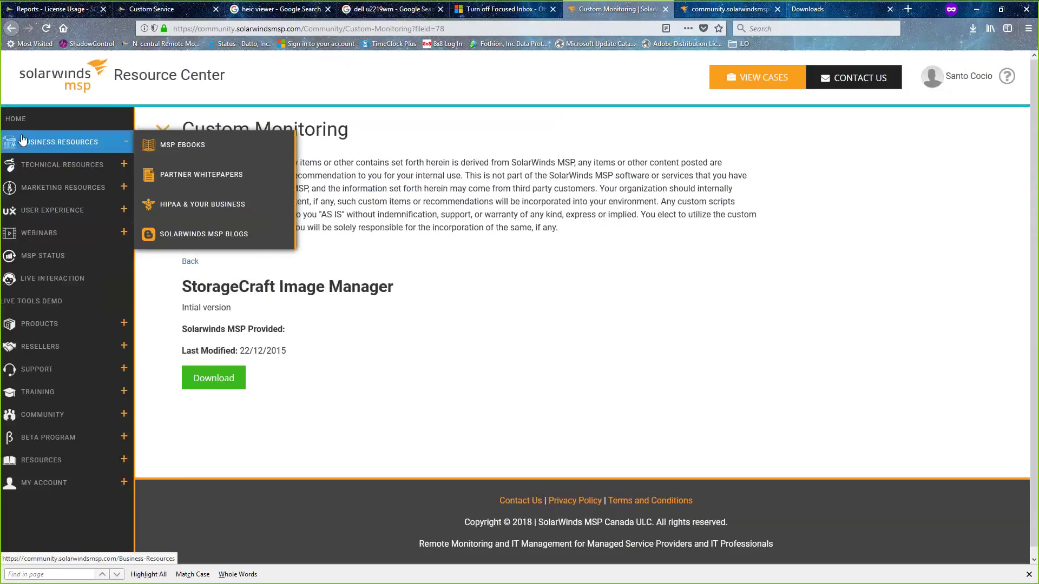
mouse_move(82, 418)
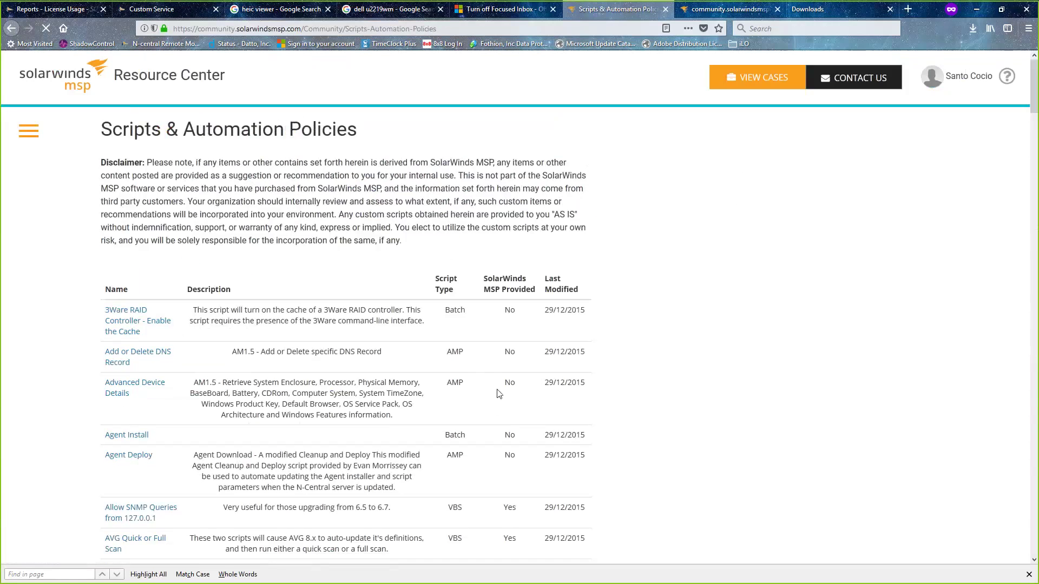
scroll(99, 431, down, 5)
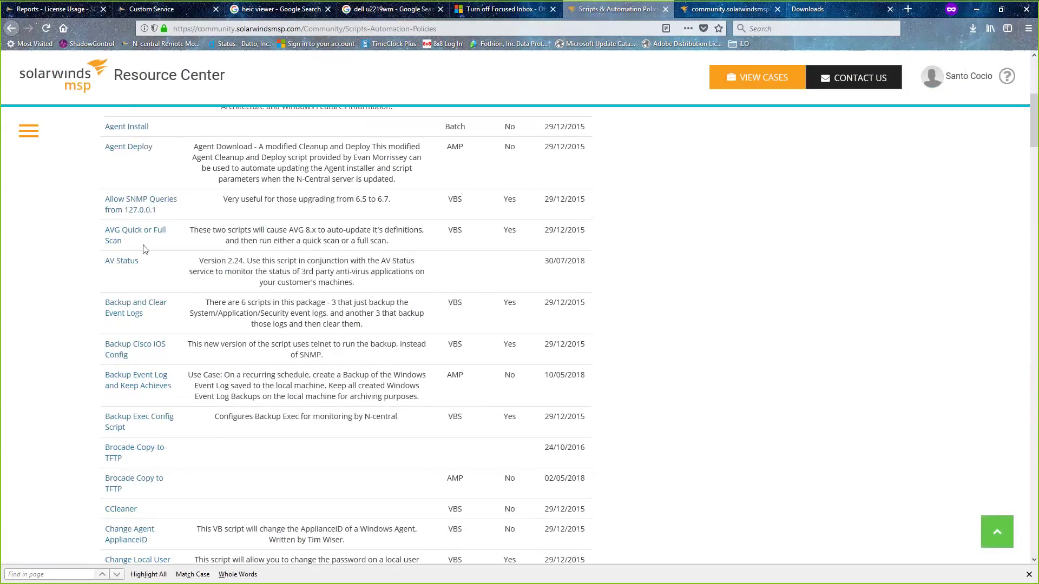
- Download AVStatus-2-24.zip from the AV Status page and show Firefox's recent downloads
click(121, 262)
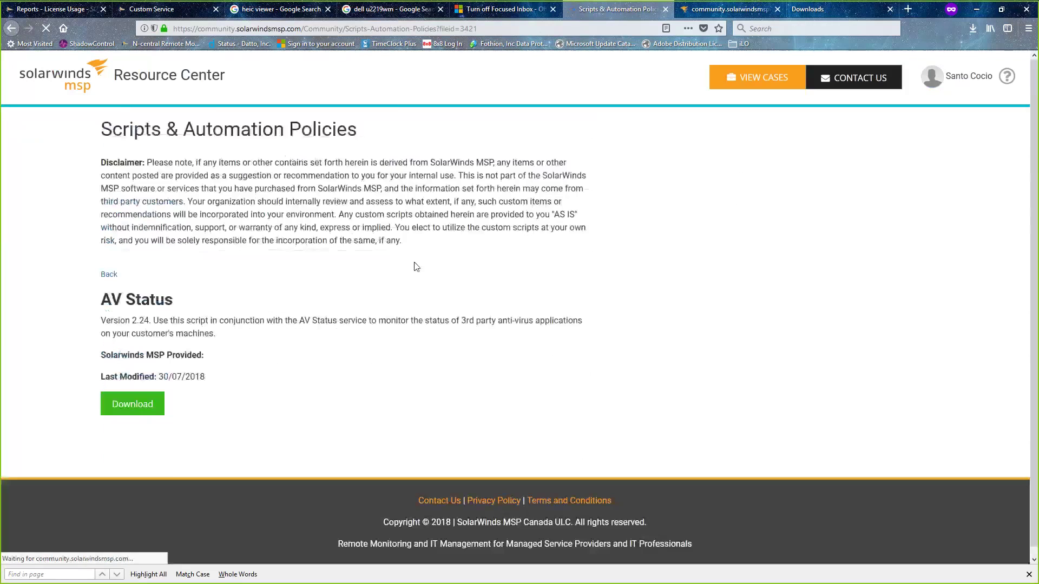
click(107, 407)
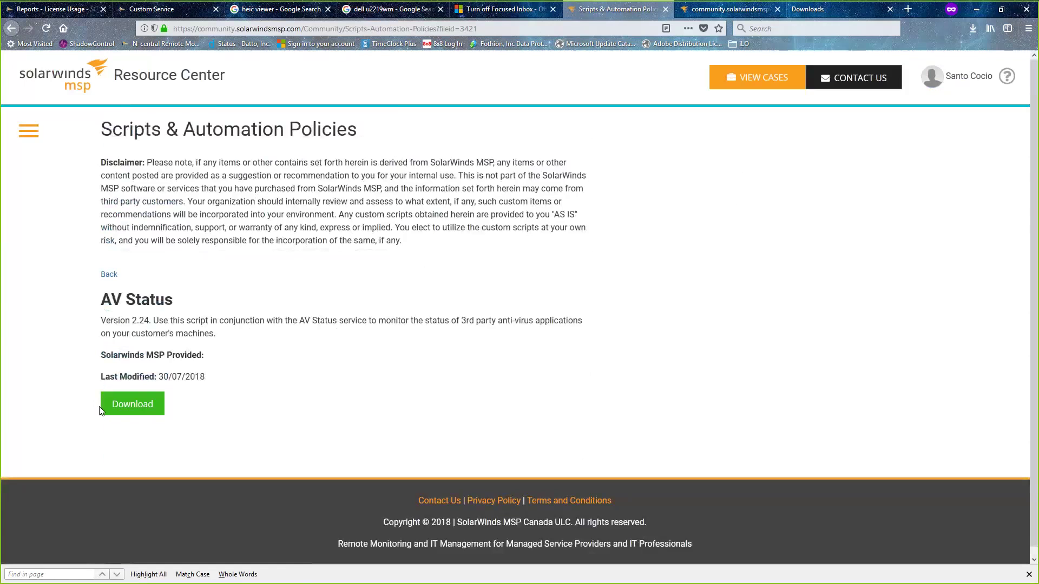
click(116, 409)
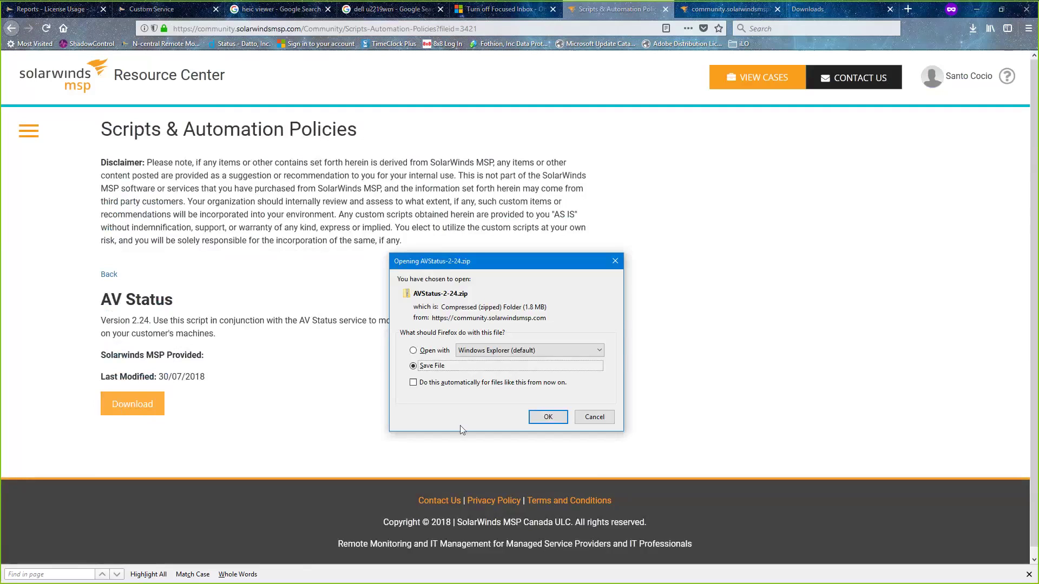
click(548, 418)
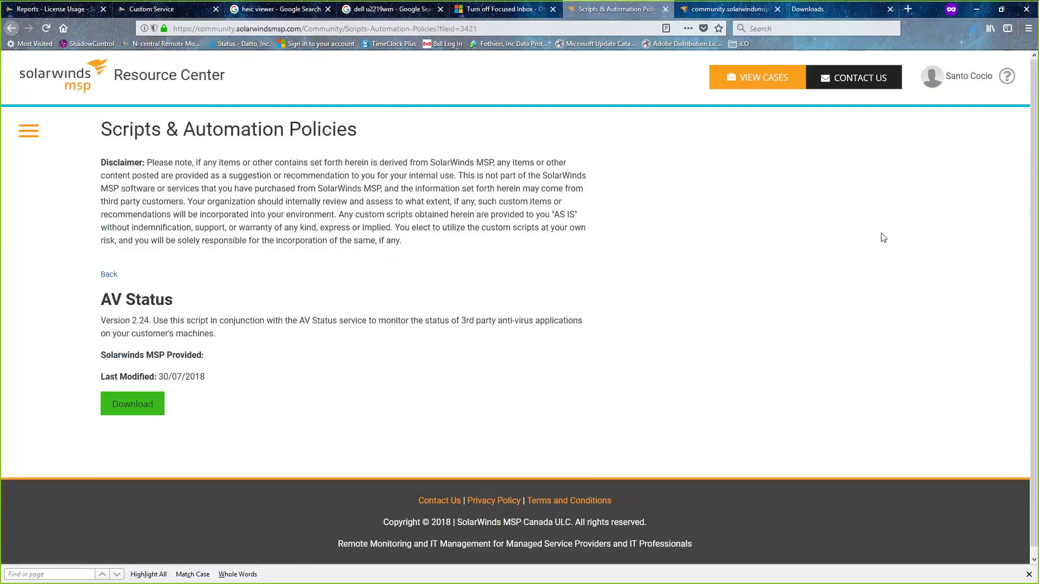
click(974, 28)
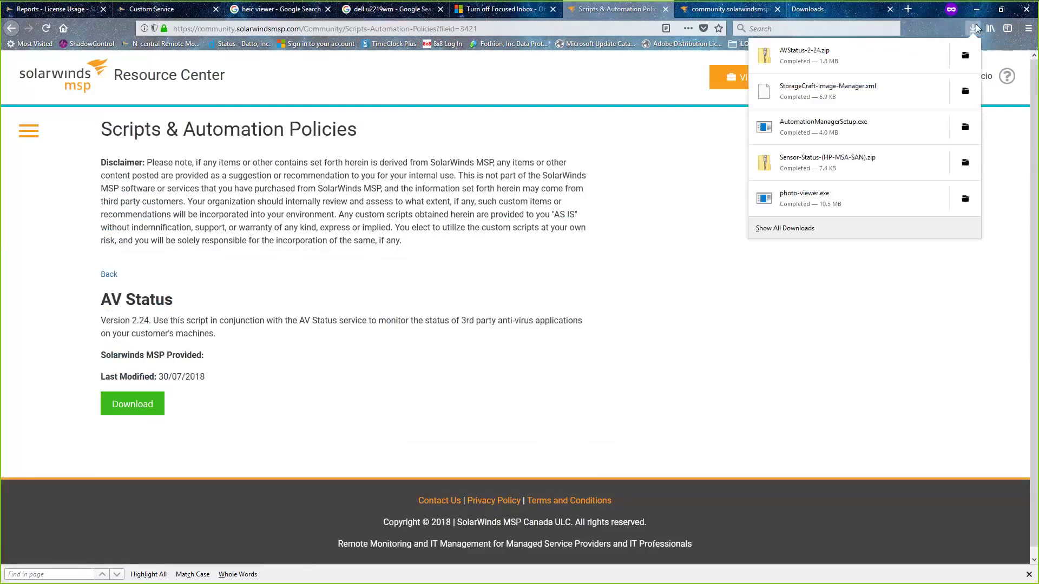
- Extract AVStatus-2-24.zip and open its AV Status Service PDF guide in Acrobat Reader DC
click(905, 48)
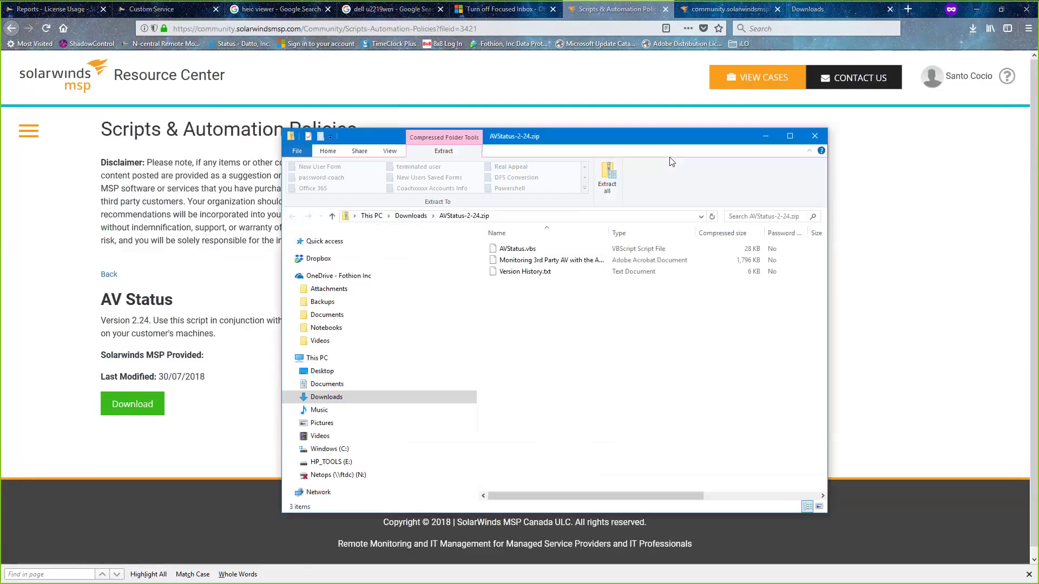
click(606, 174)
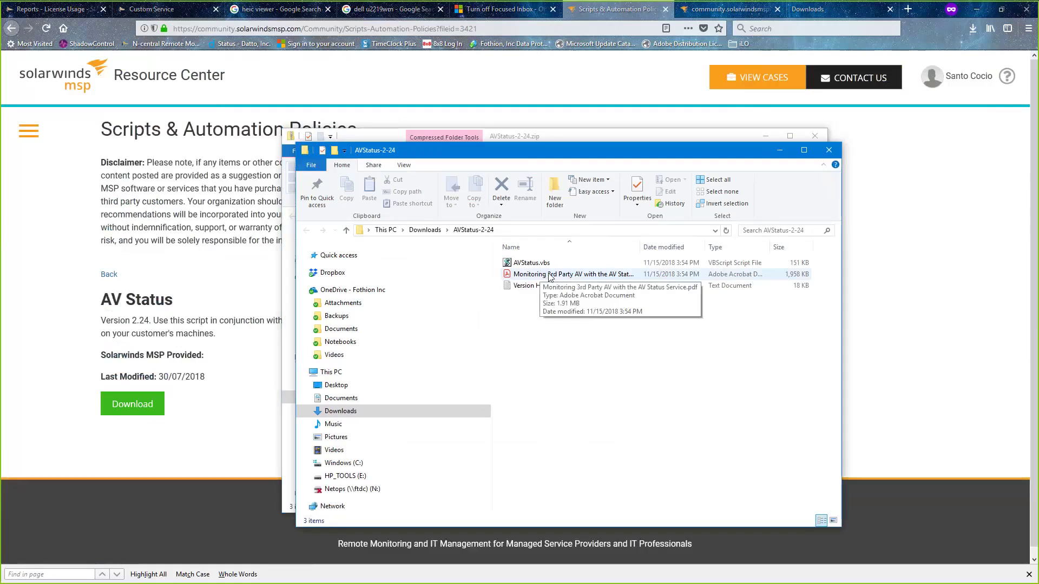
right_click(528, 276)
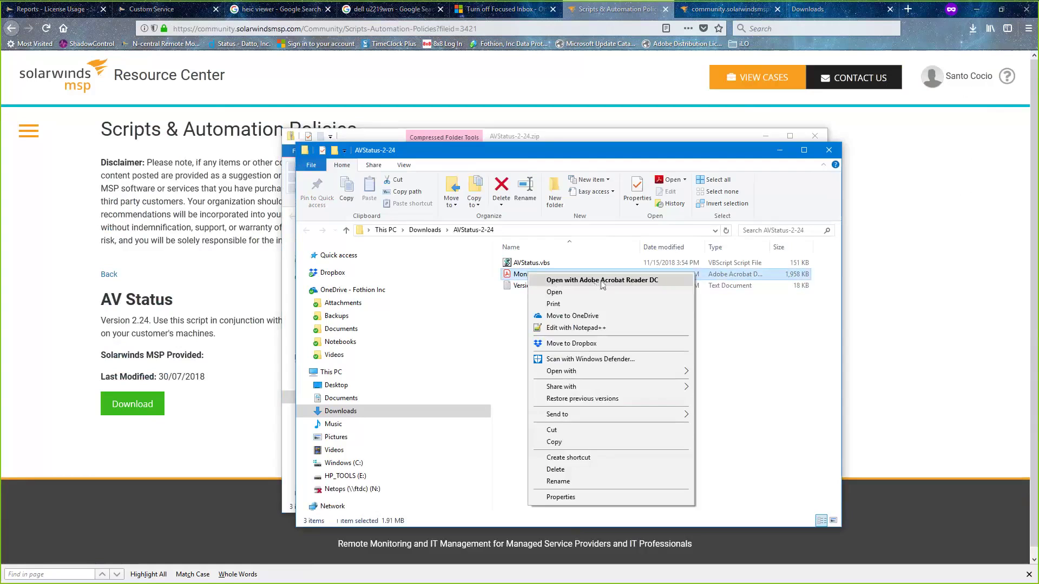
click(596, 281)
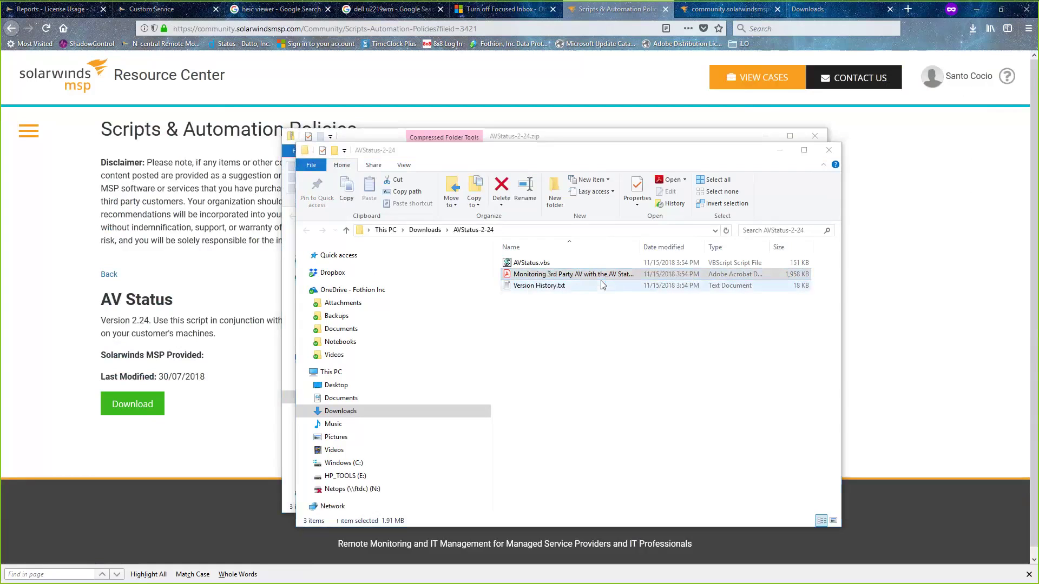
click(601, 281)
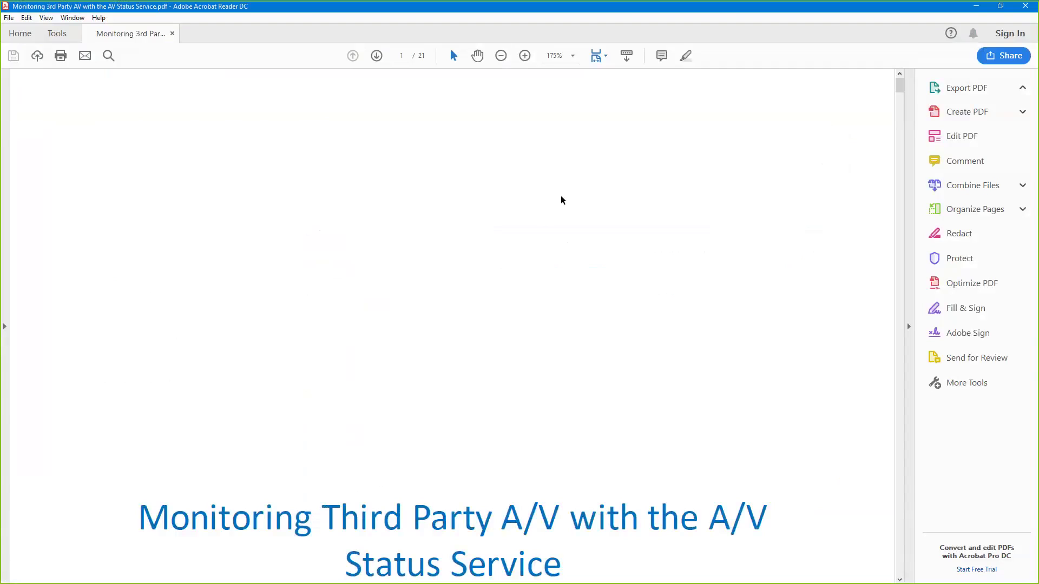
- Scroll the guide to page 4's steps for importing the AVStatus.vbs script into N-central
scroll(560, 200, down, 8)
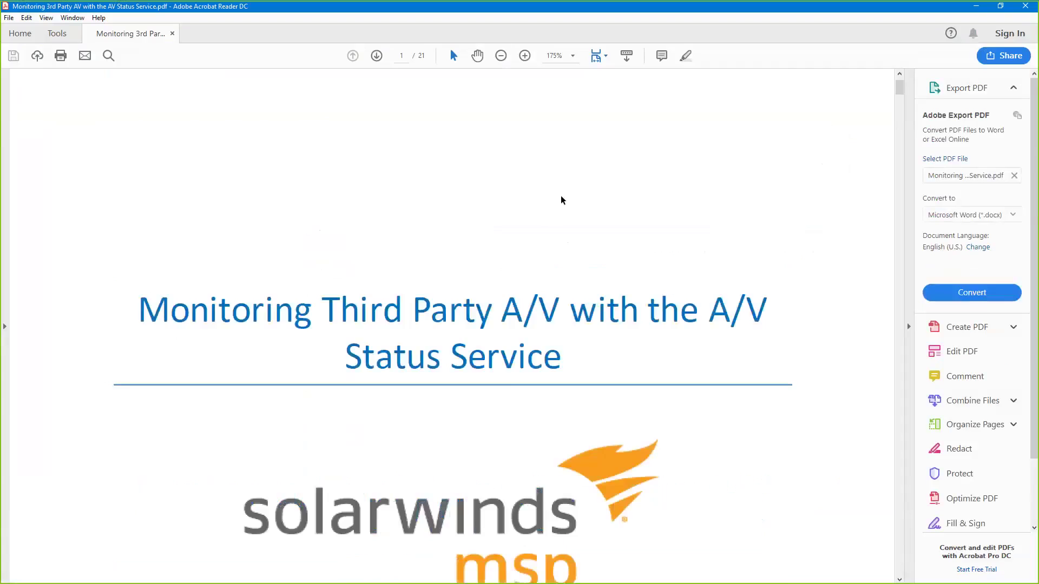
scroll(560, 196, up, 3)
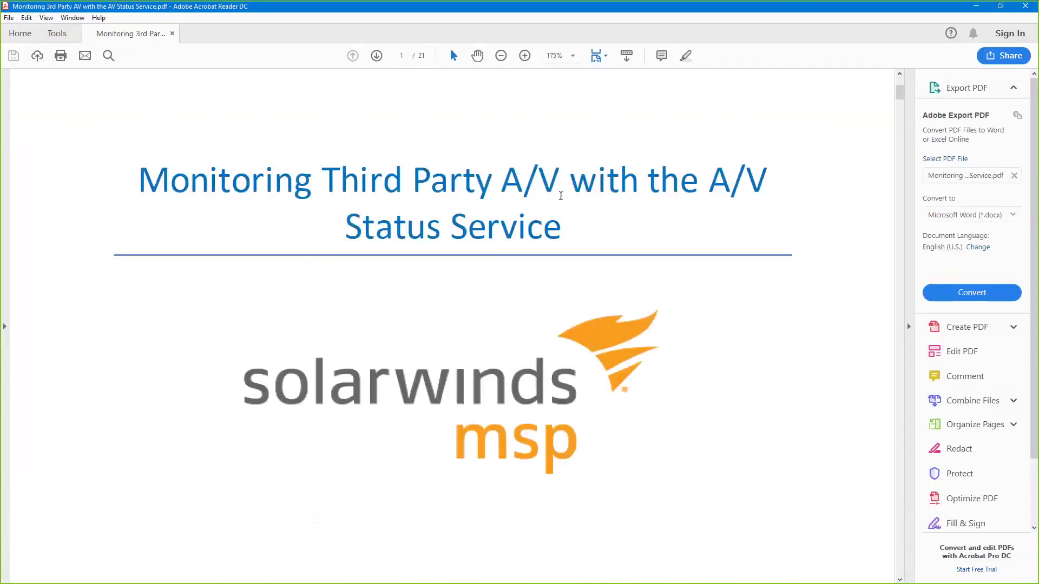
scroll(560, 196, down, 6)
scroll(561, 196, down, 5)
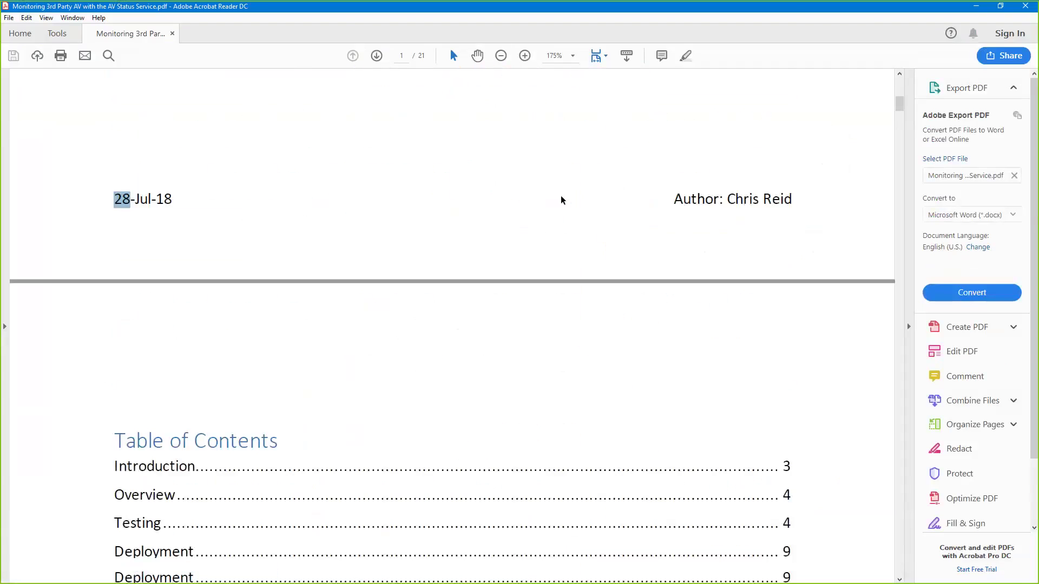
scroll(516, 325, down, 5)
scroll(515, 325, down, 1)
scroll(516, 325, up, 3)
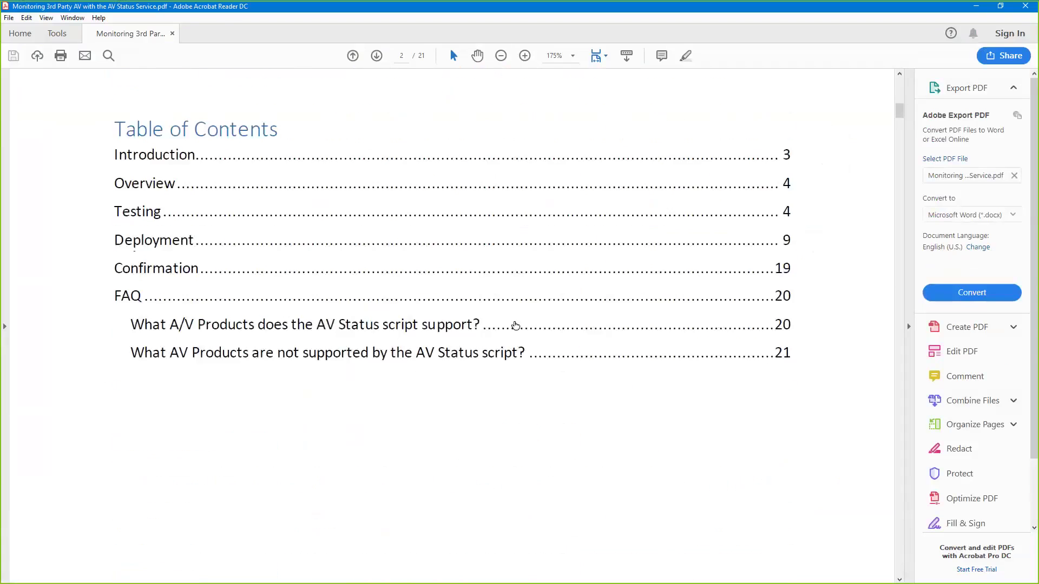
scroll(516, 325, down, 5)
scroll(515, 325, down, 10)
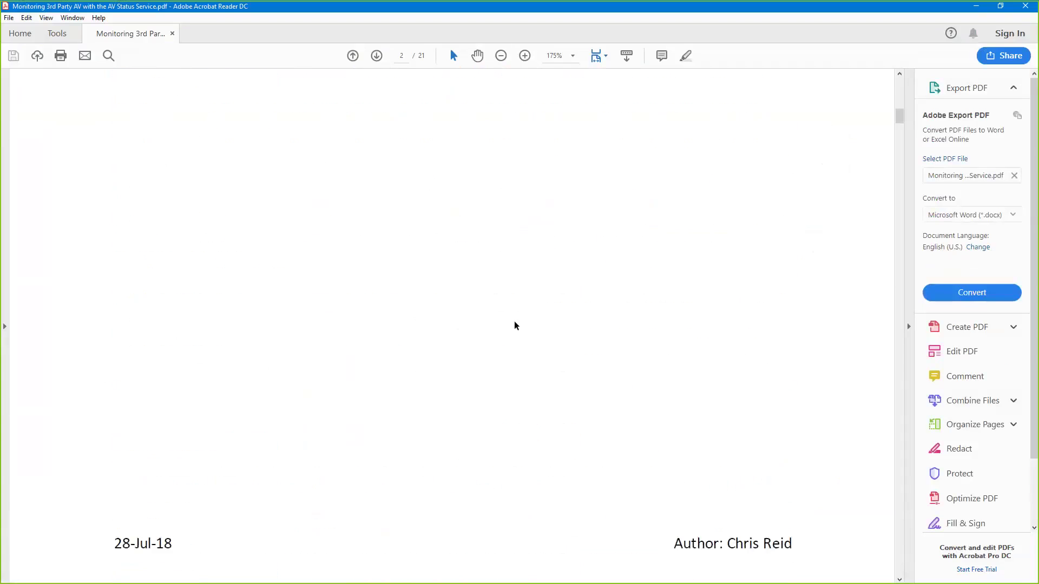
scroll(515, 323, down, 3)
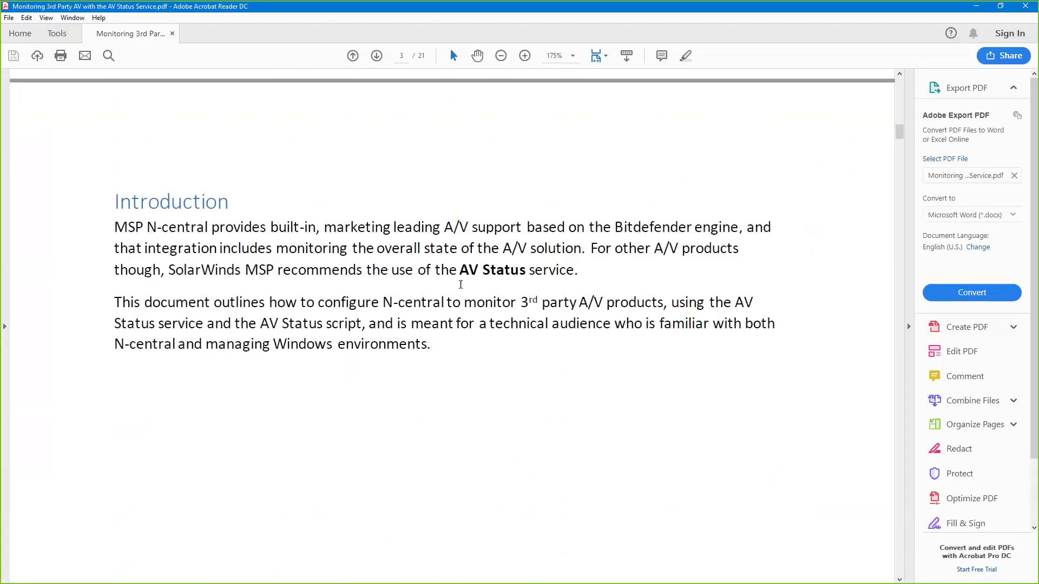
scroll(461, 285, down, 1)
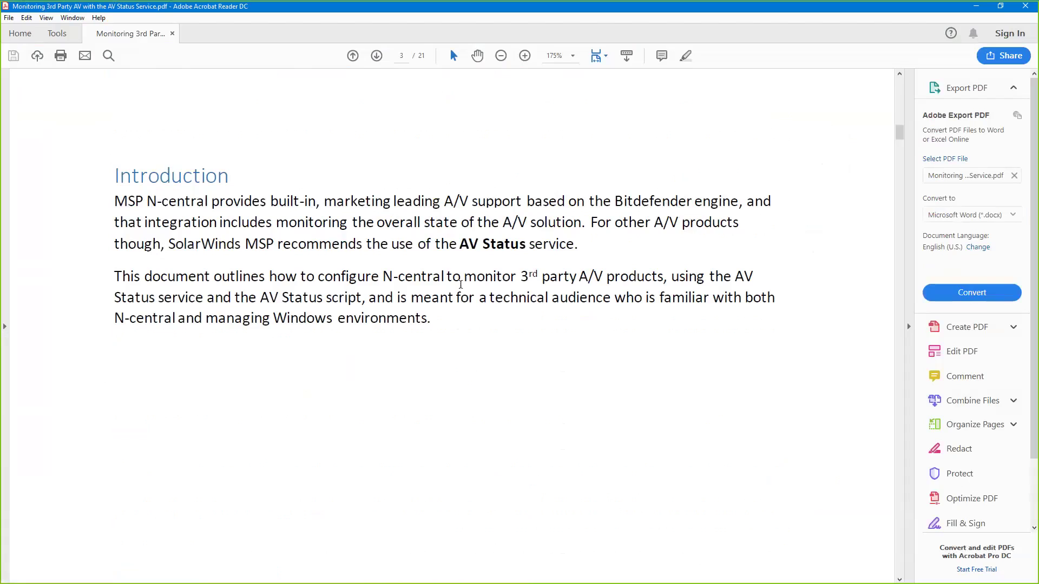
scroll(460, 285, down, 1)
scroll(461, 286, down, 4)
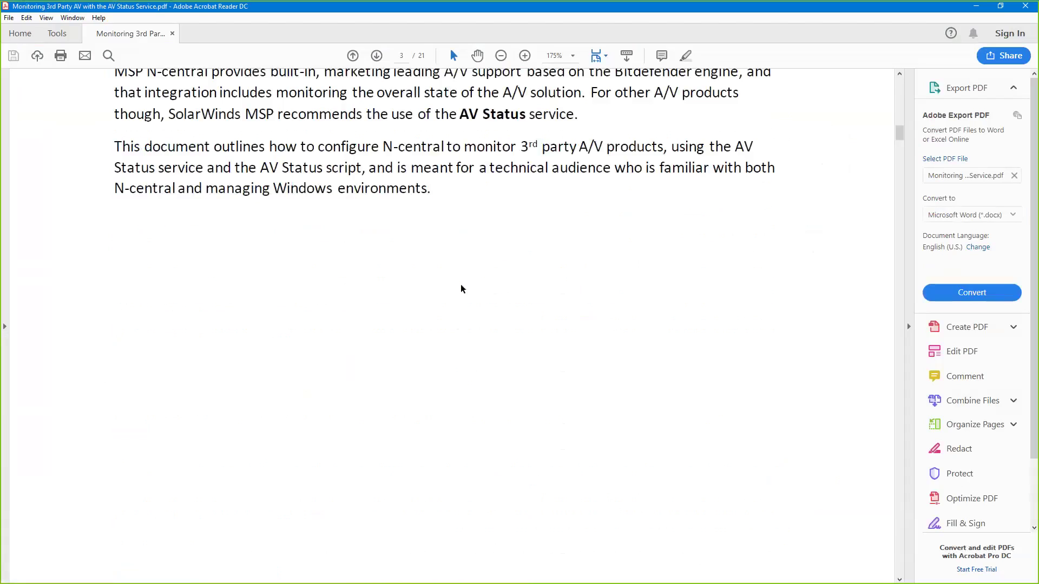
scroll(461, 288, down, 5)
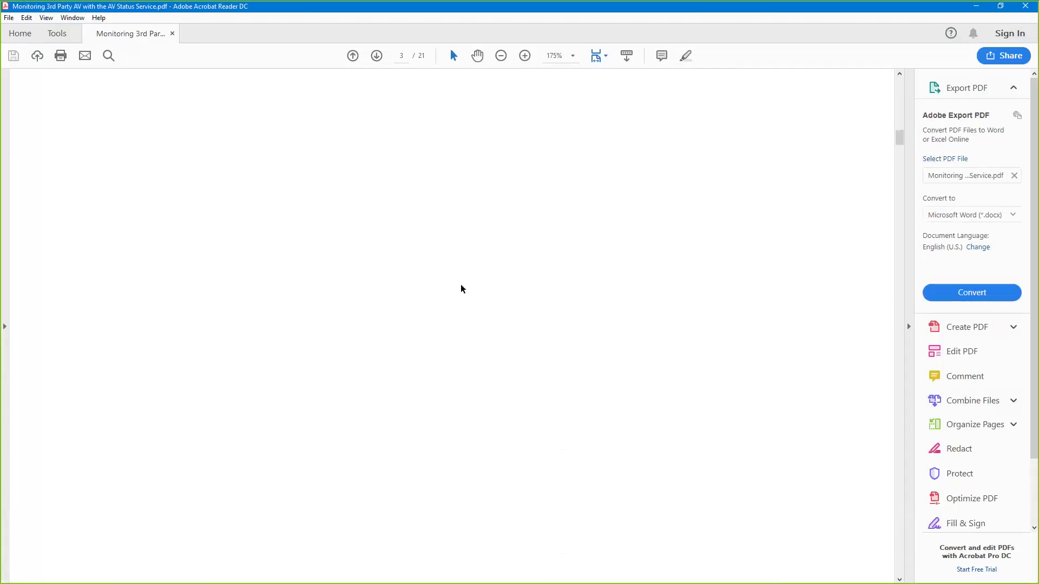
scroll(461, 289, down, 15)
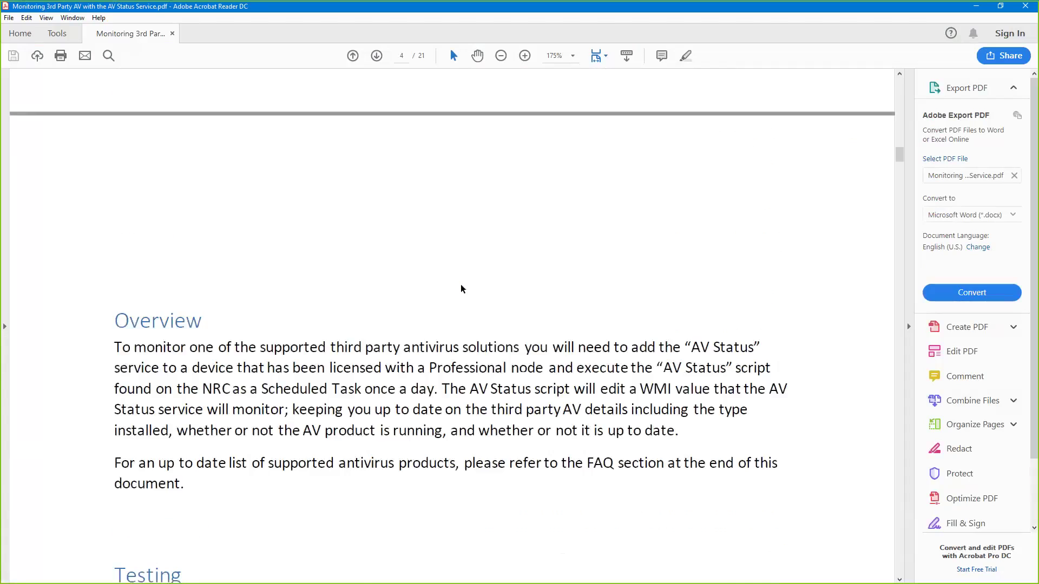
scroll(461, 288, down, 7)
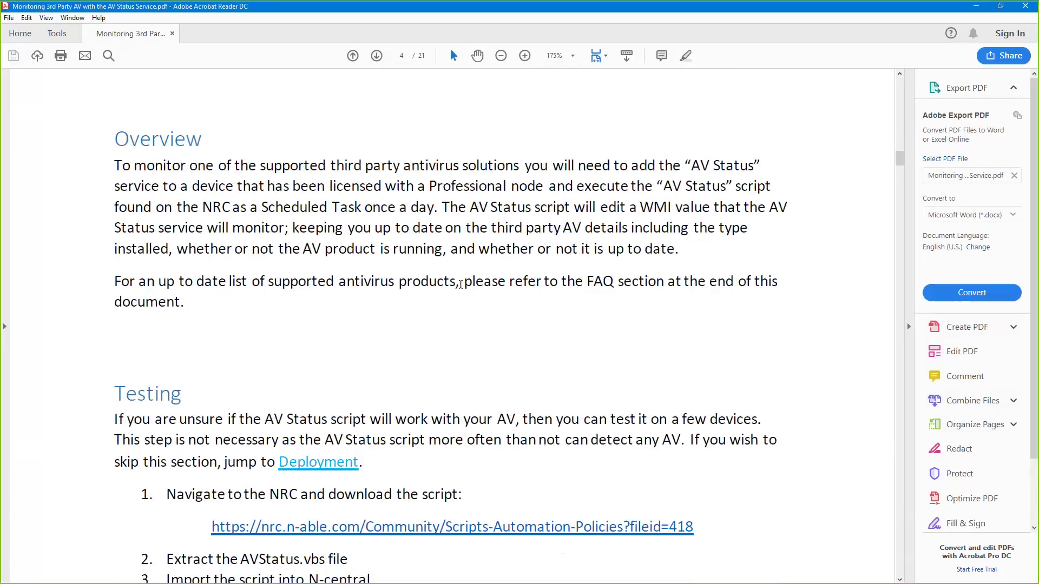
scroll(461, 287, down, 1)
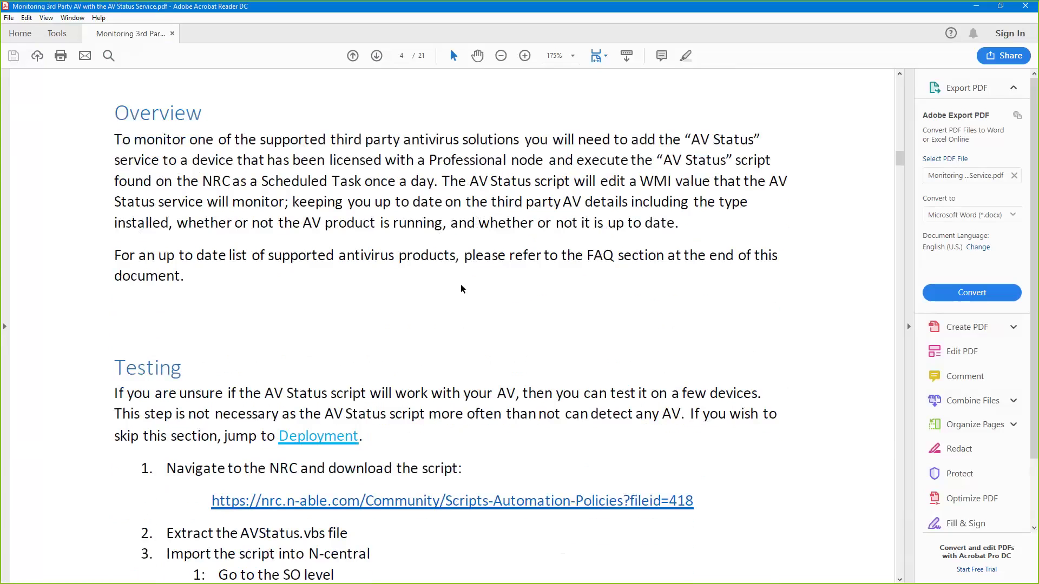
scroll(461, 288, down, 10)
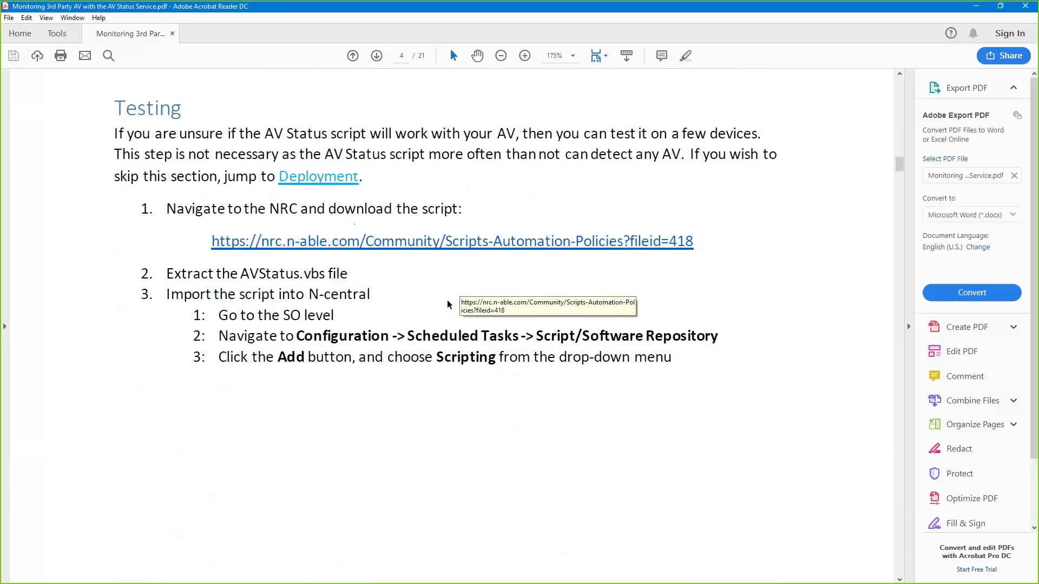
scroll(448, 305, down, 2)
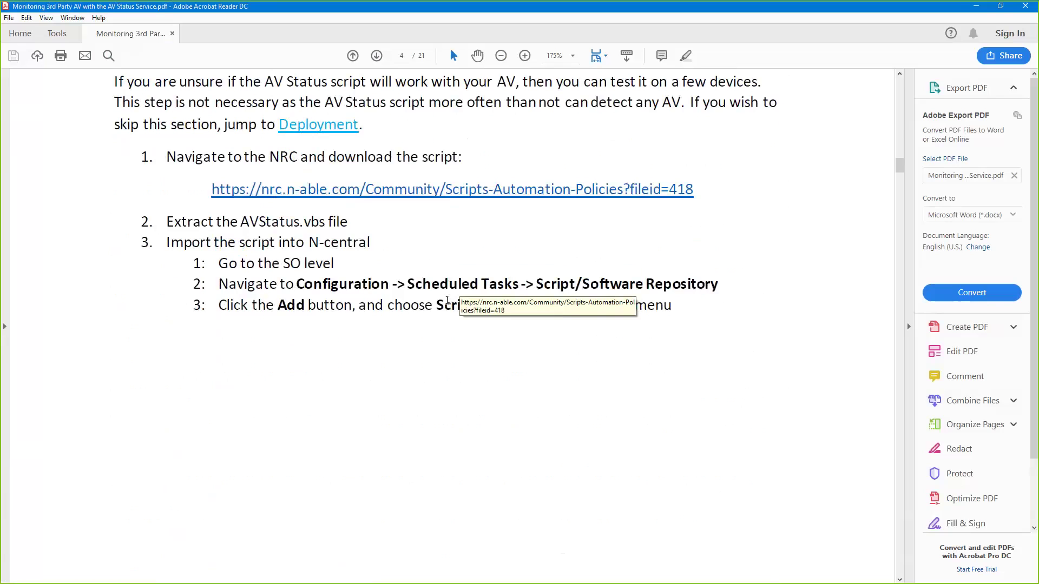
scroll(448, 303, down, 1)
scroll(447, 305, down, 5)
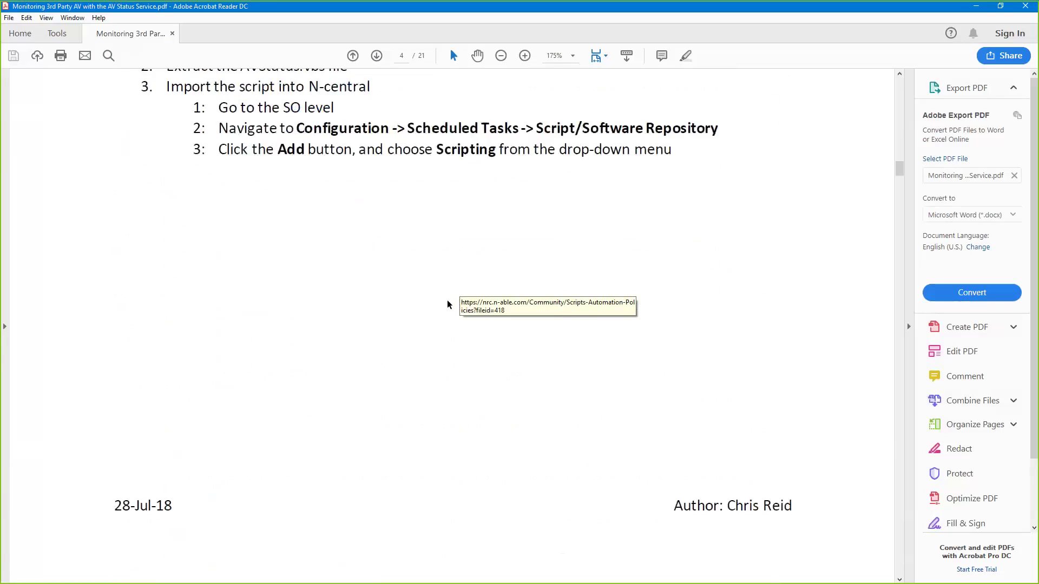
scroll(449, 305, up, 1)
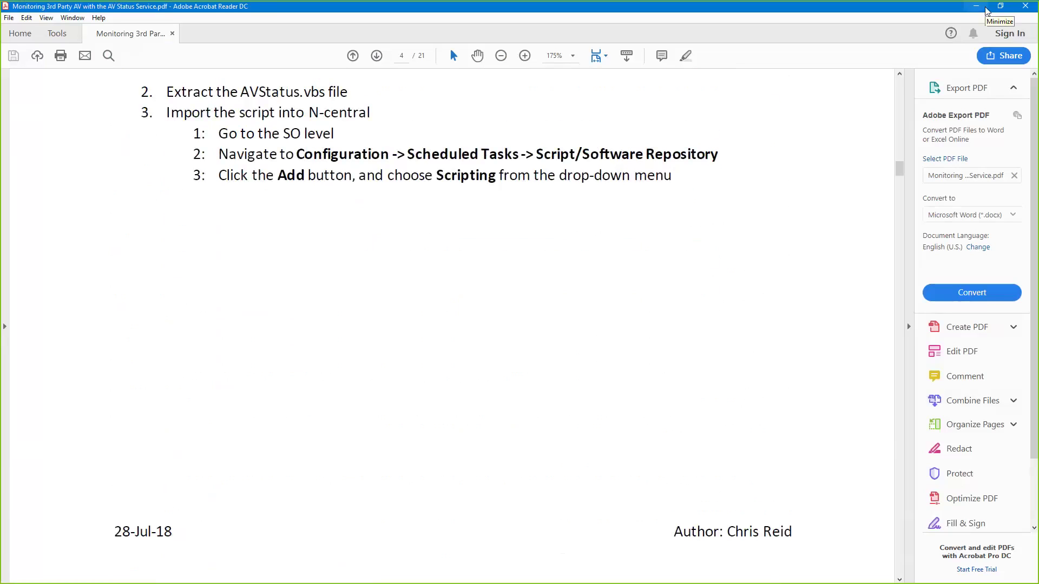
- Minimize Acrobat and bring N-central's Custom Service page in Firefox to the front
click(985, 8)
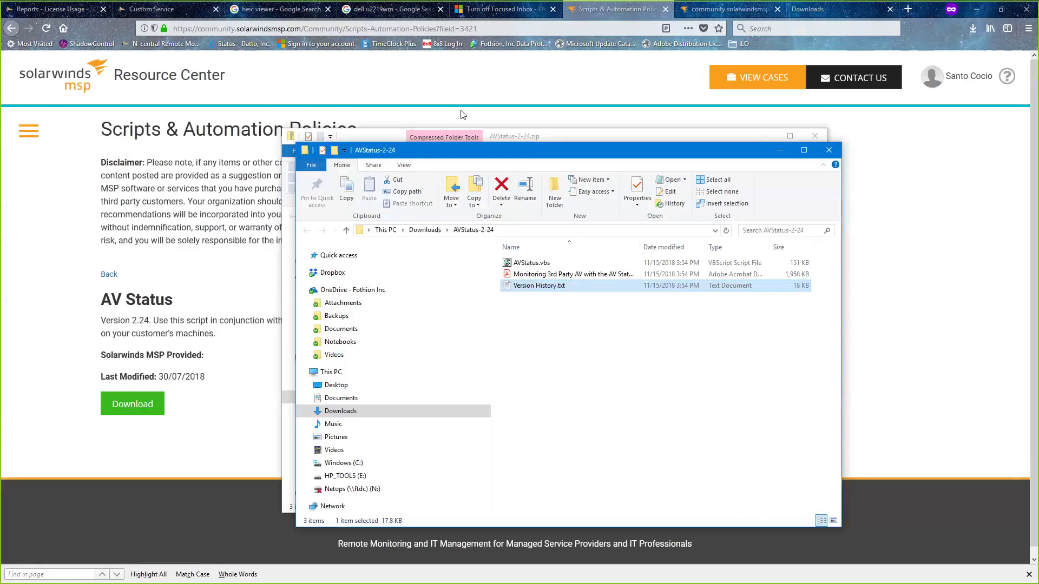
click(115, 11)
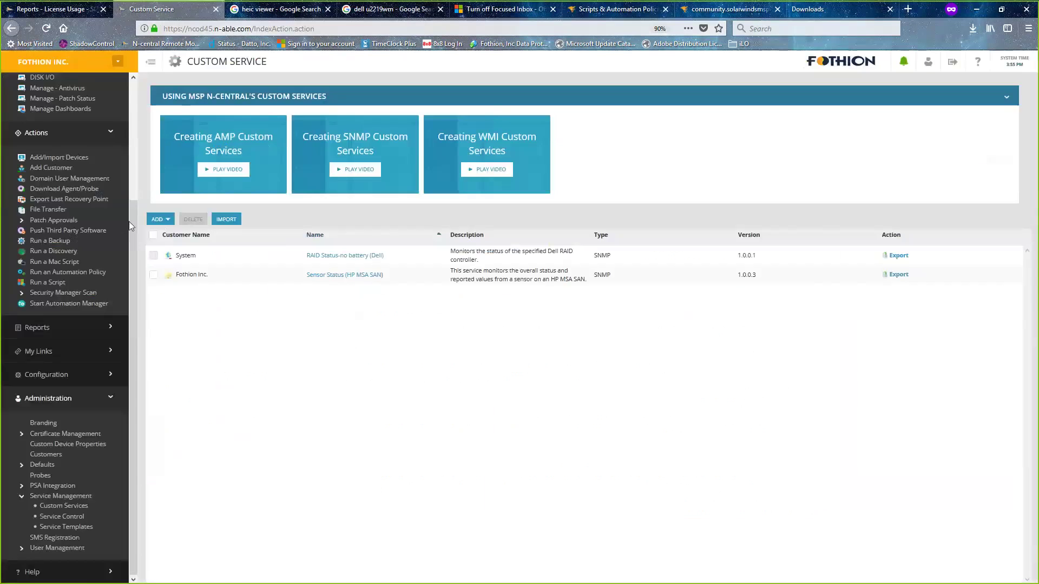
drag(109, 220, 141, 96)
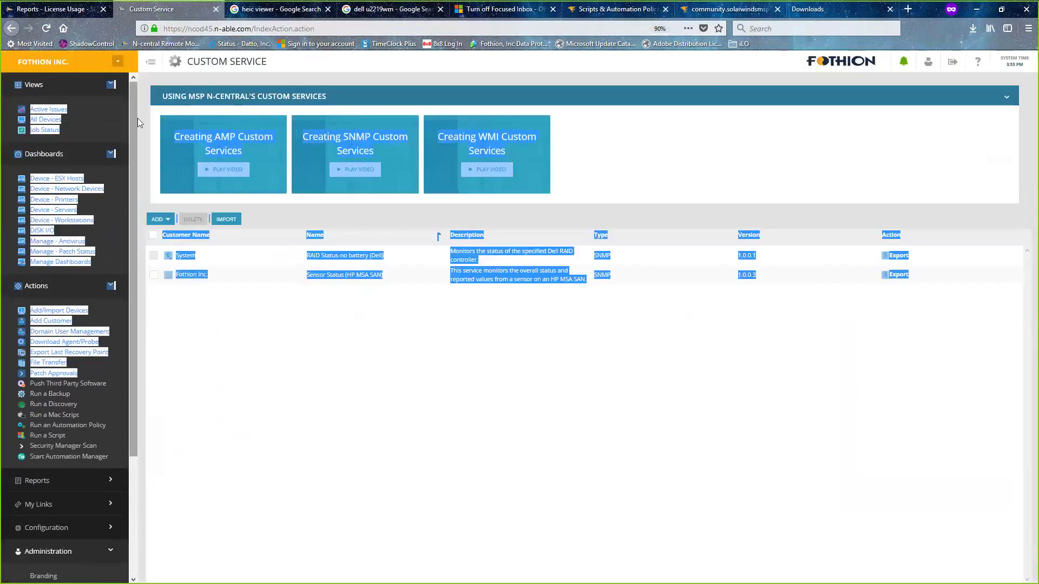
click(382, 314)
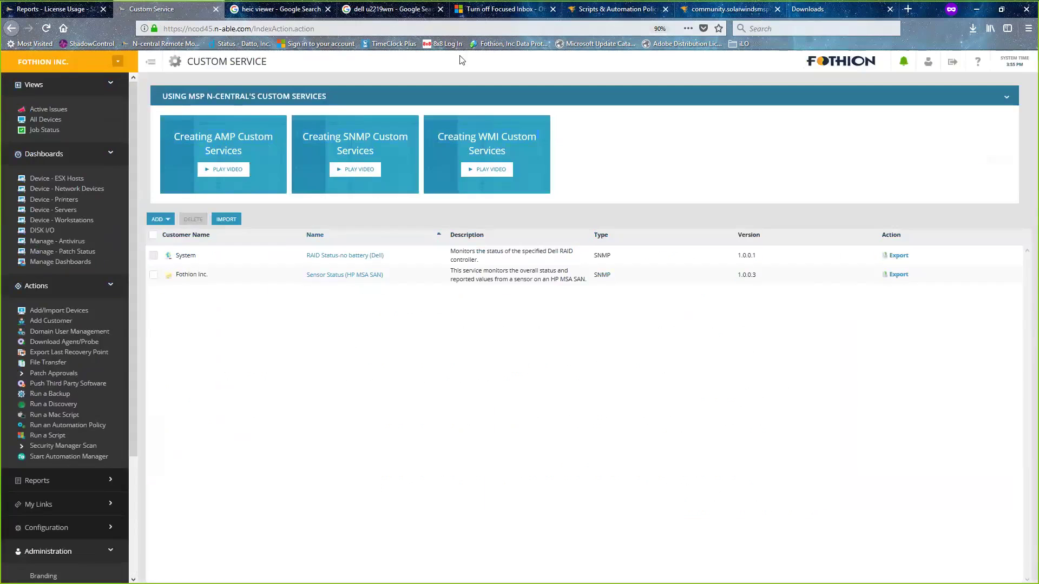
key(alt+Tab)
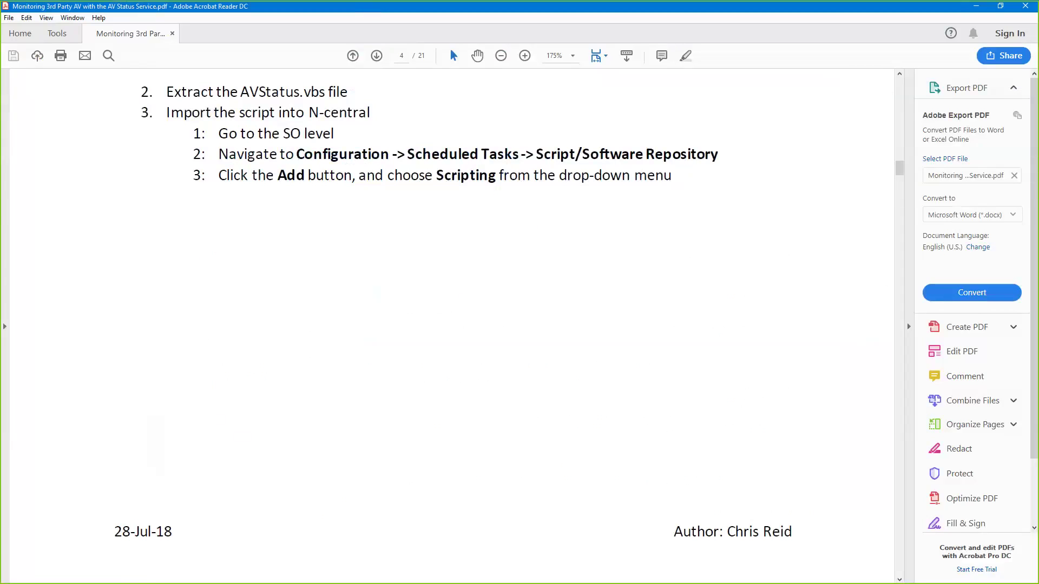
key(alt+Tab)
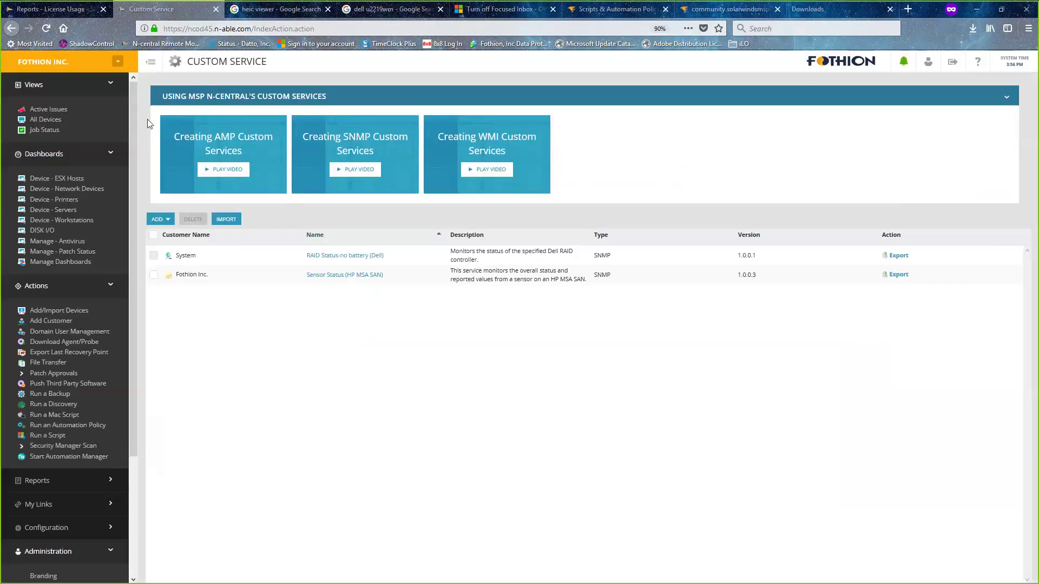
- Open Configuration > Scheduled Tasks > Script/Software Repository
scroll(102, 454, down, 3)
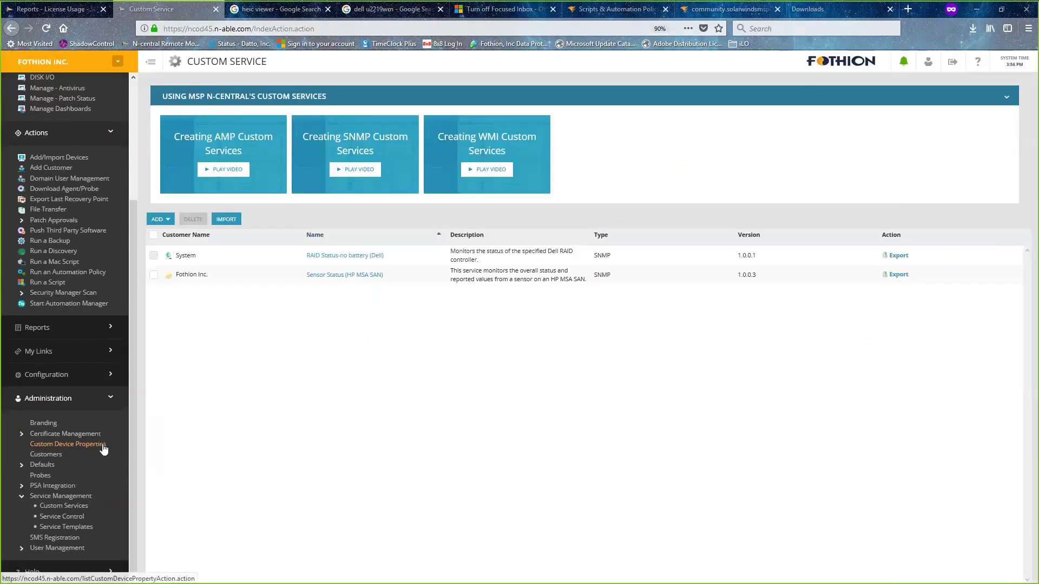
click(77, 373)
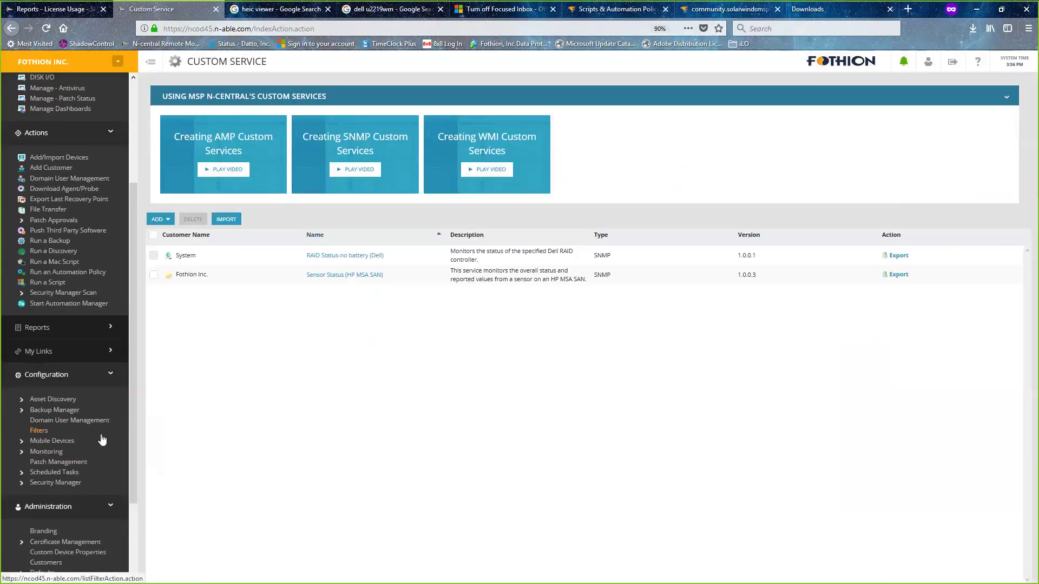
click(75, 473)
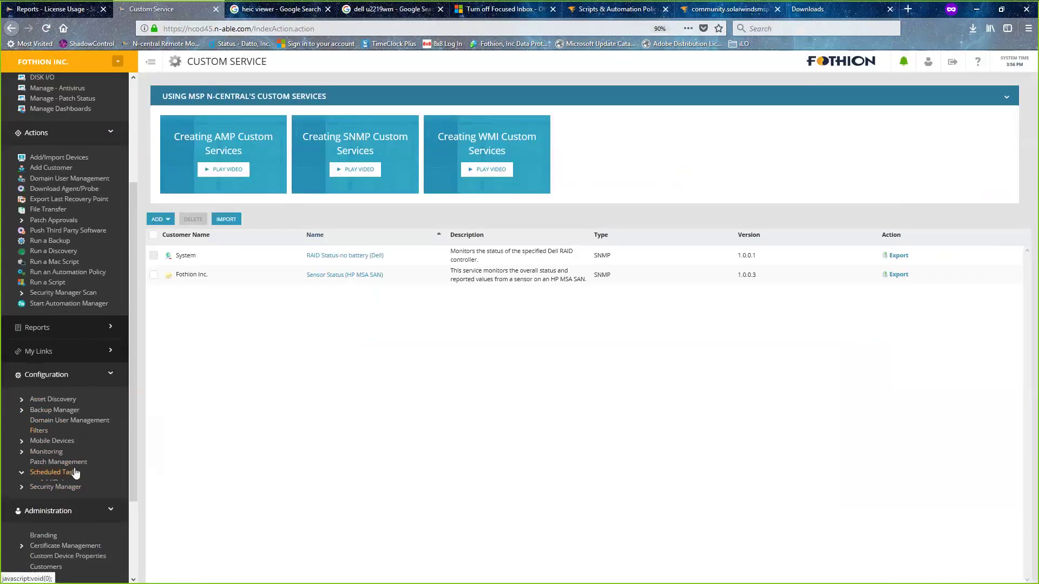
scroll(76, 422, down, 5)
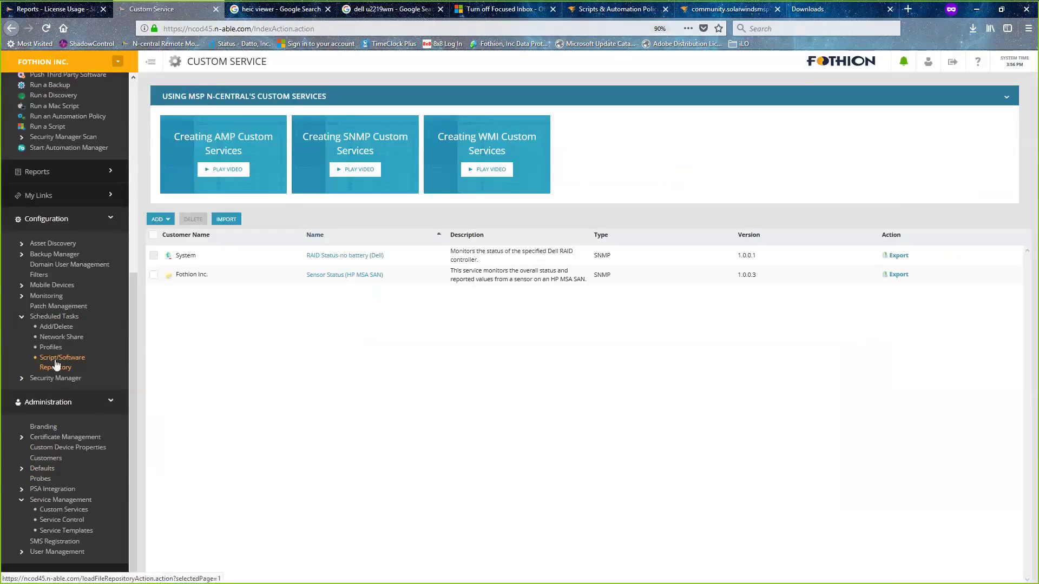
click(56, 367)
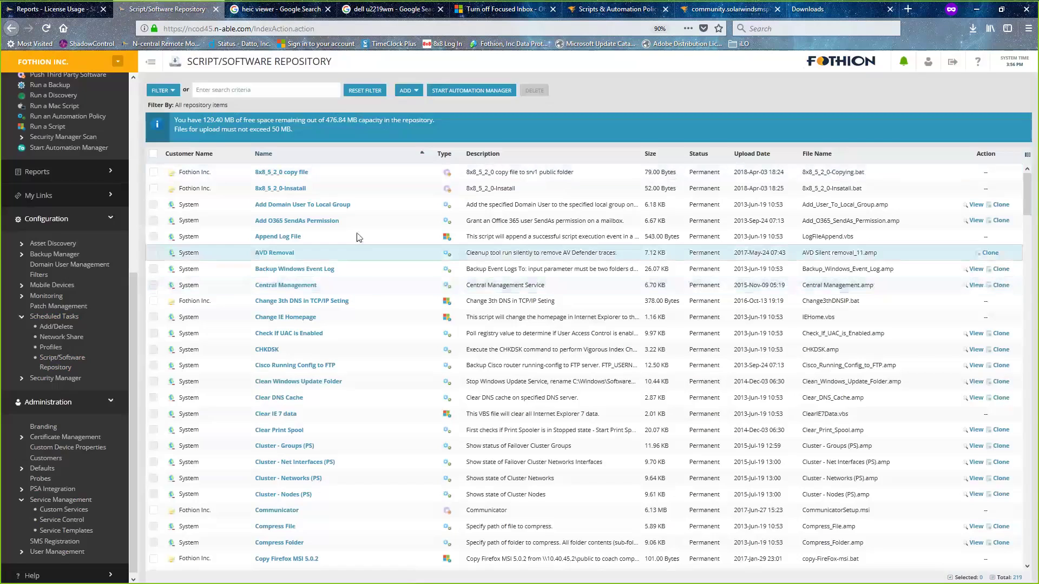
- Add a new Scripting item to the Script/Software Repository
click(244, 90)
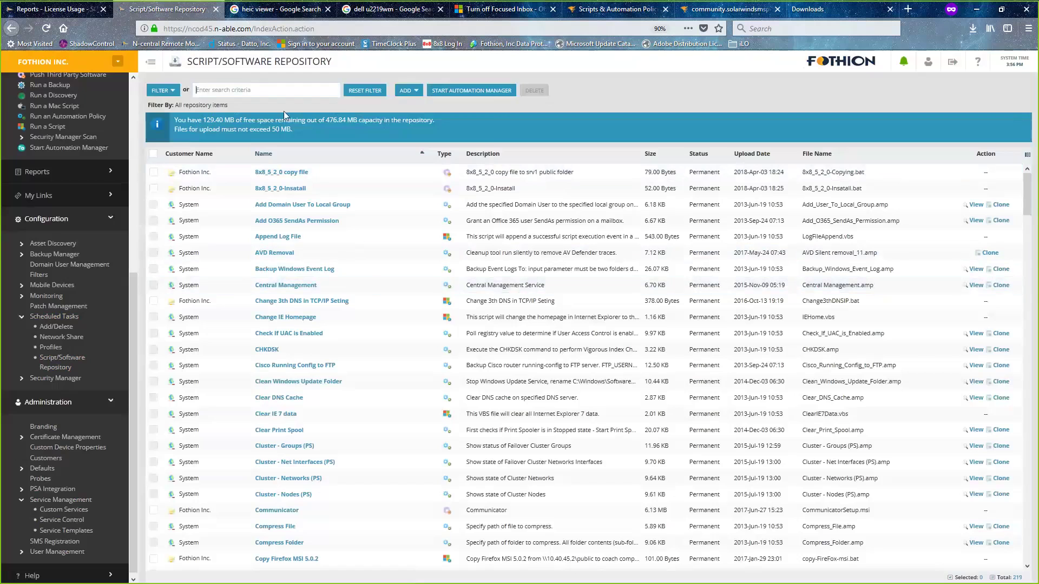
click(407, 92)
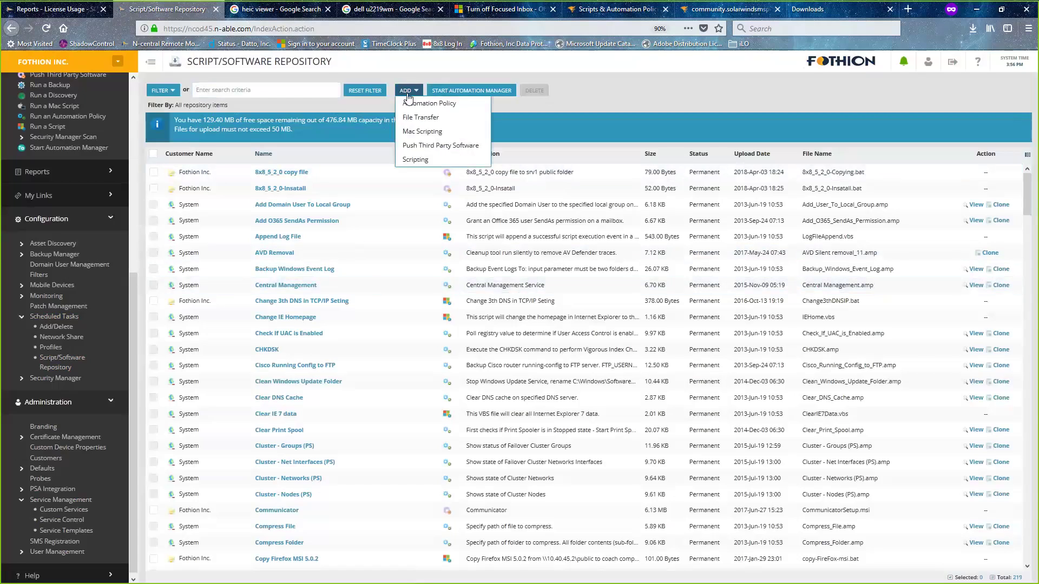
click(414, 159)
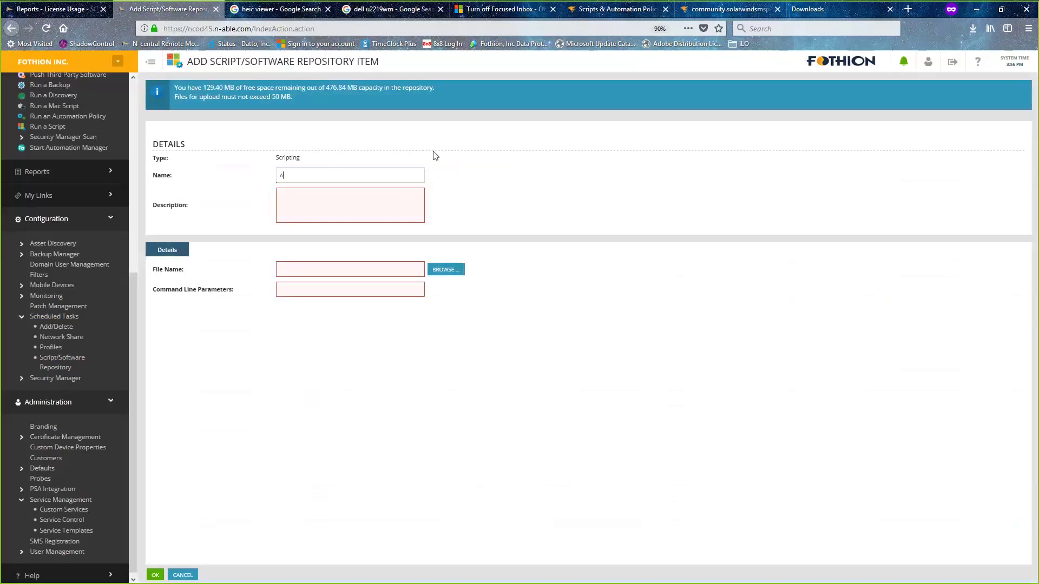
- Enter the name 'AV Status Script' and the description '3rd party AV monitoring'
text(Stat)
key(BackSpace)
text(tus Script)
key(Tab)
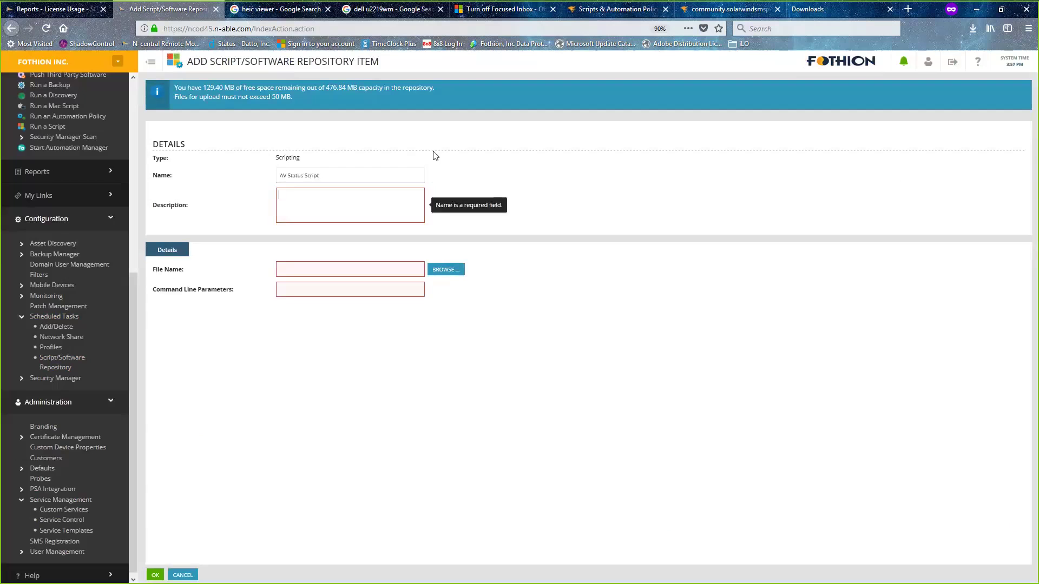
text(Ch)
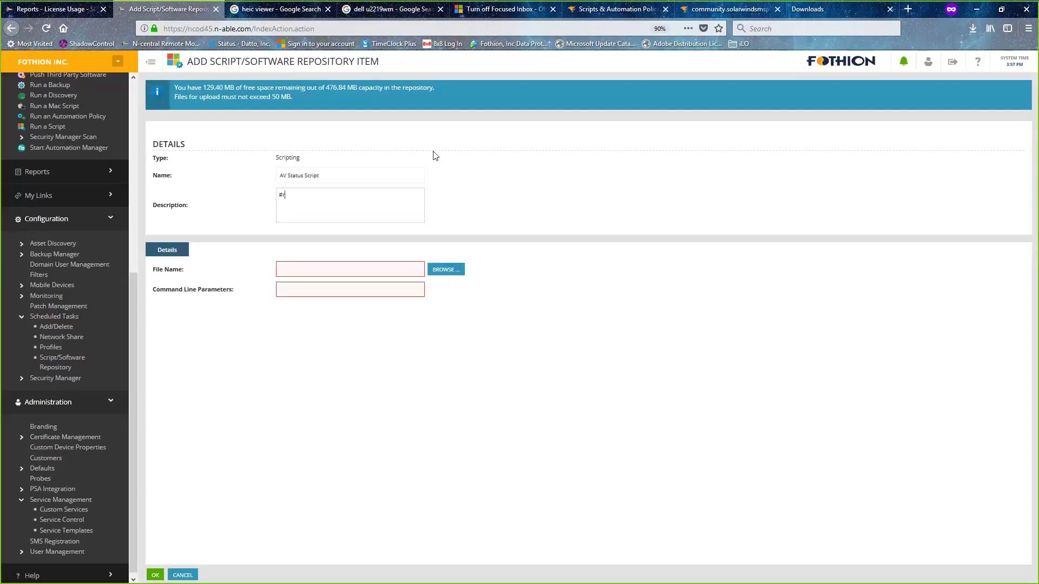
key(BackSpace)
key(BackSpace)
text(3rd party AV monitoring)
- Attach AVStatus.vbs from Downloads\AVStatus-2-24 and save the AV Status Script item
click(443, 270)
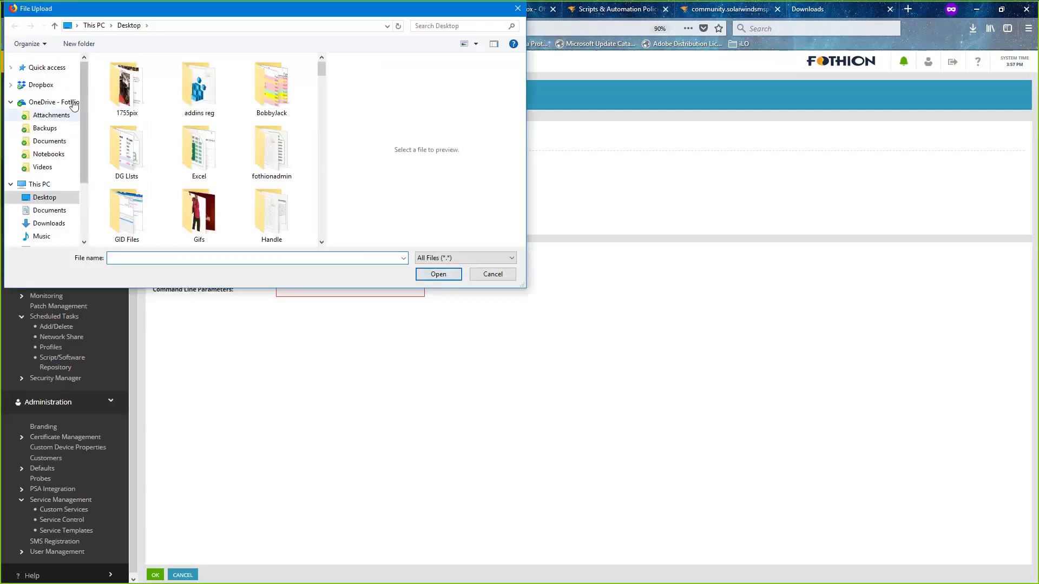
click(51, 225)
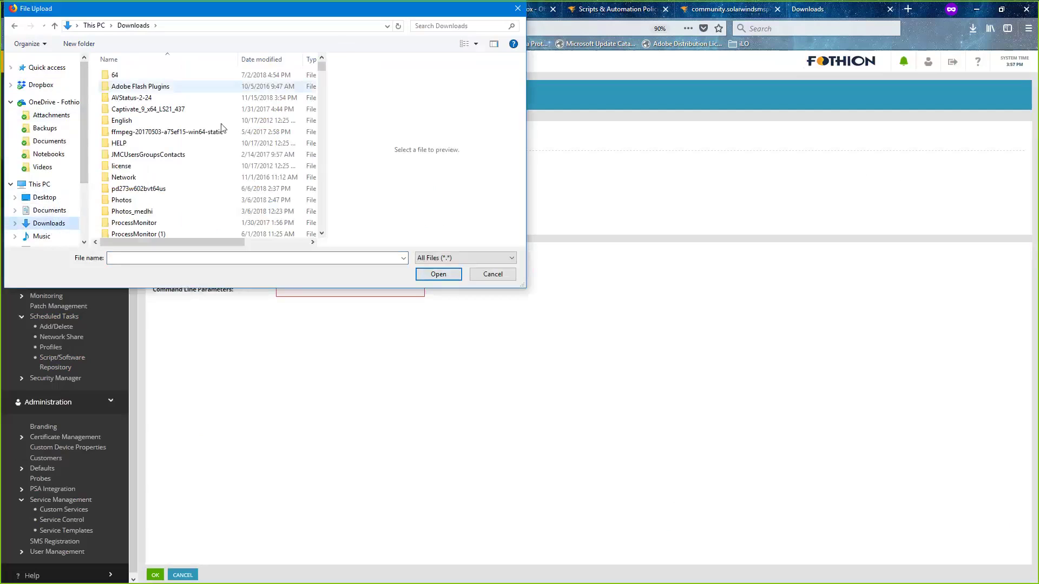
scroll(201, 191, down, 2)
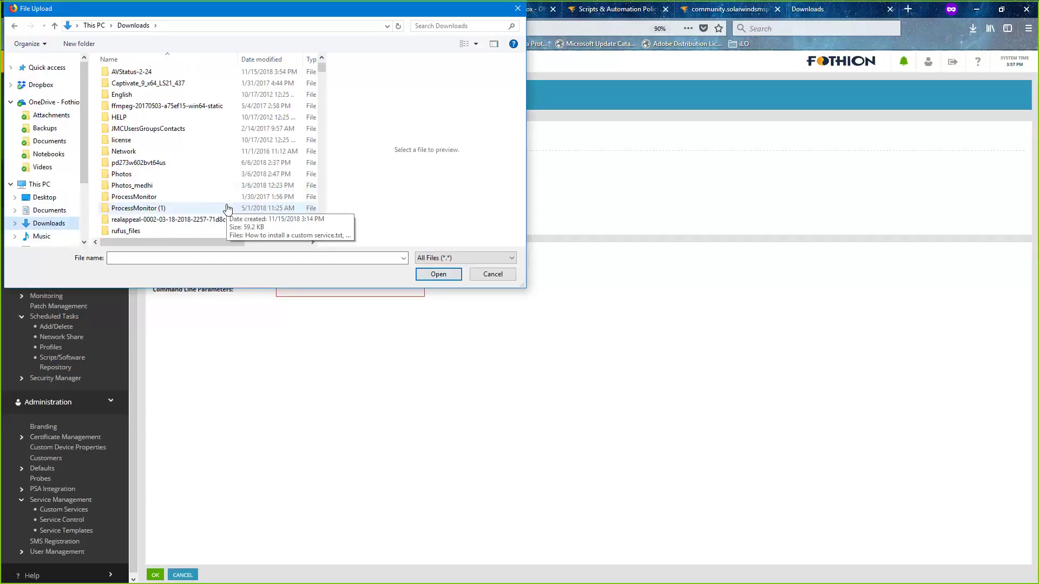
scroll(225, 202, up, 2)
click(154, 98)
key(Return)
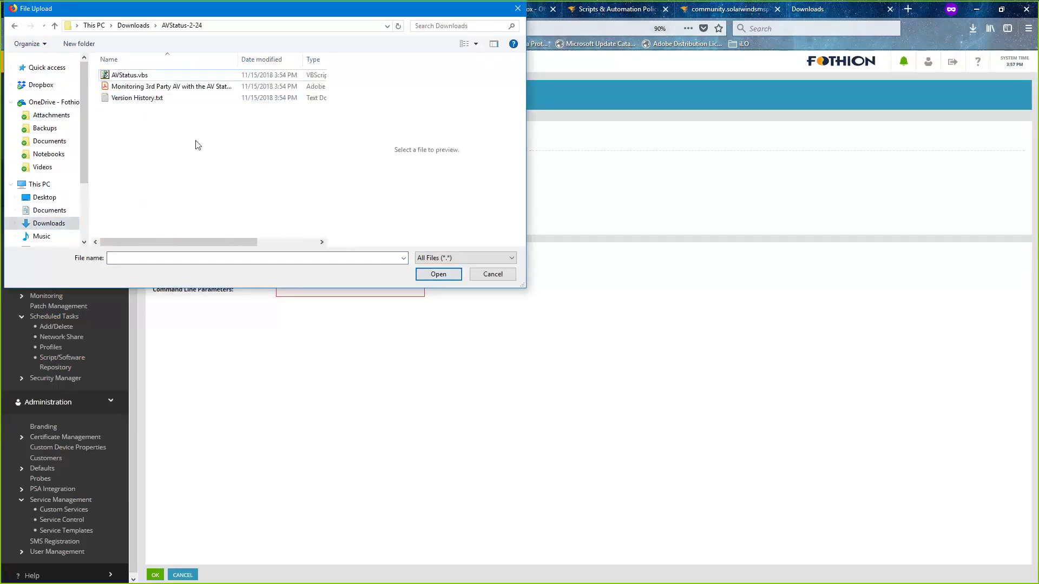
click(131, 80)
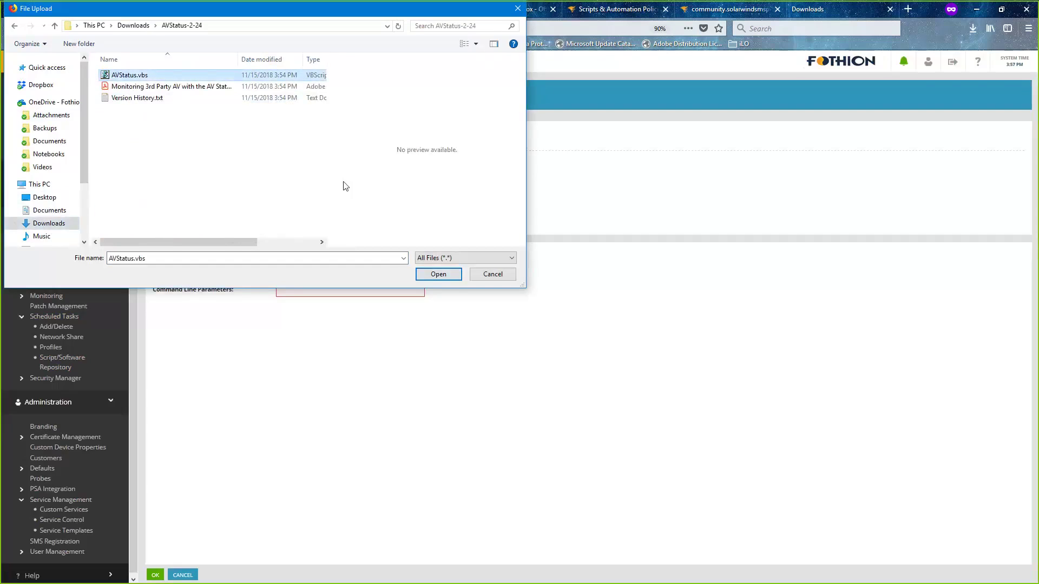
click(445, 277)
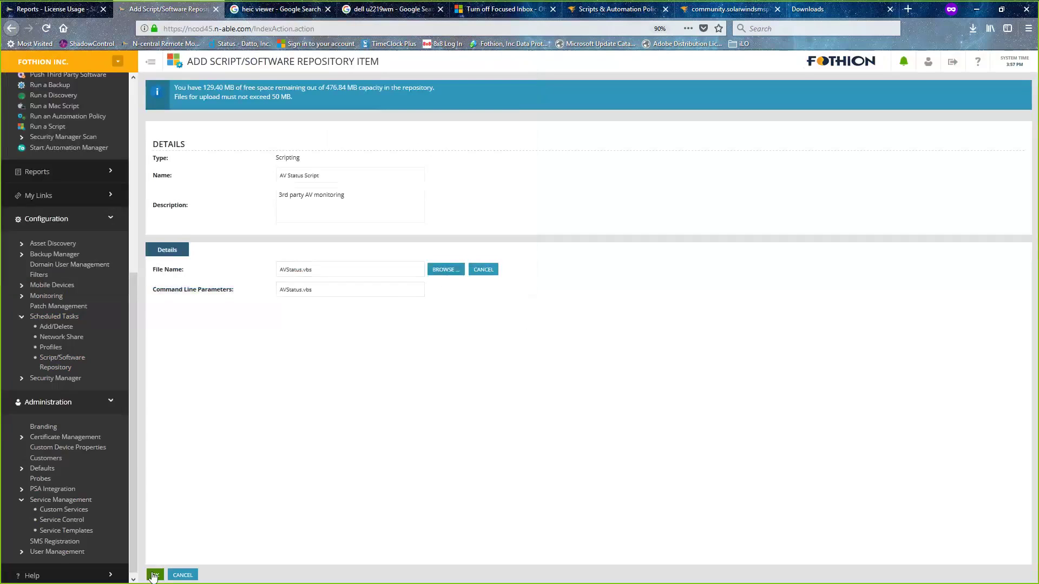
click(154, 576)
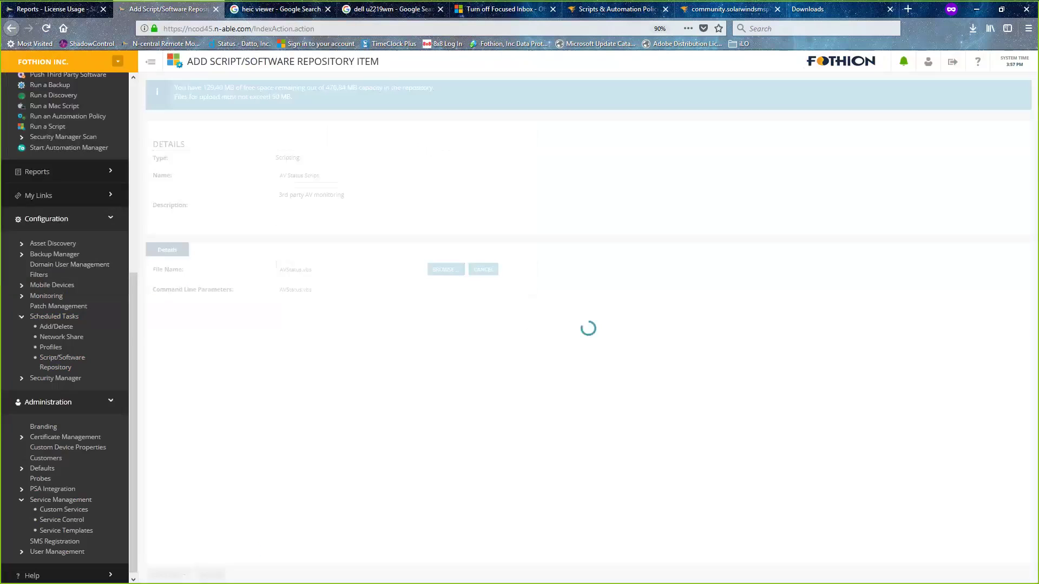
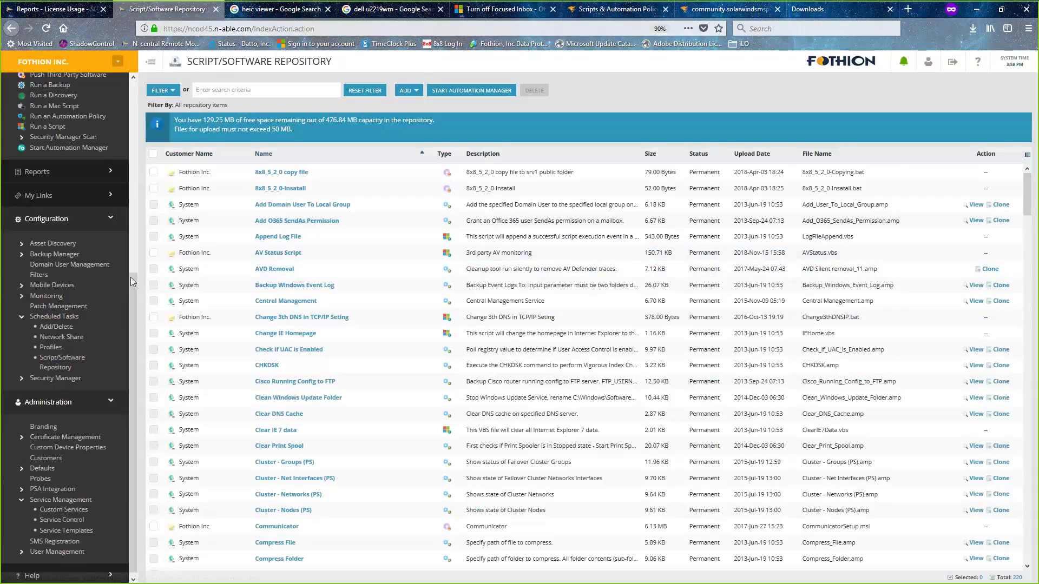
- Switch from Fothion Inc. to another customer and load its All Devices list
drag(131, 277, 119, 73)
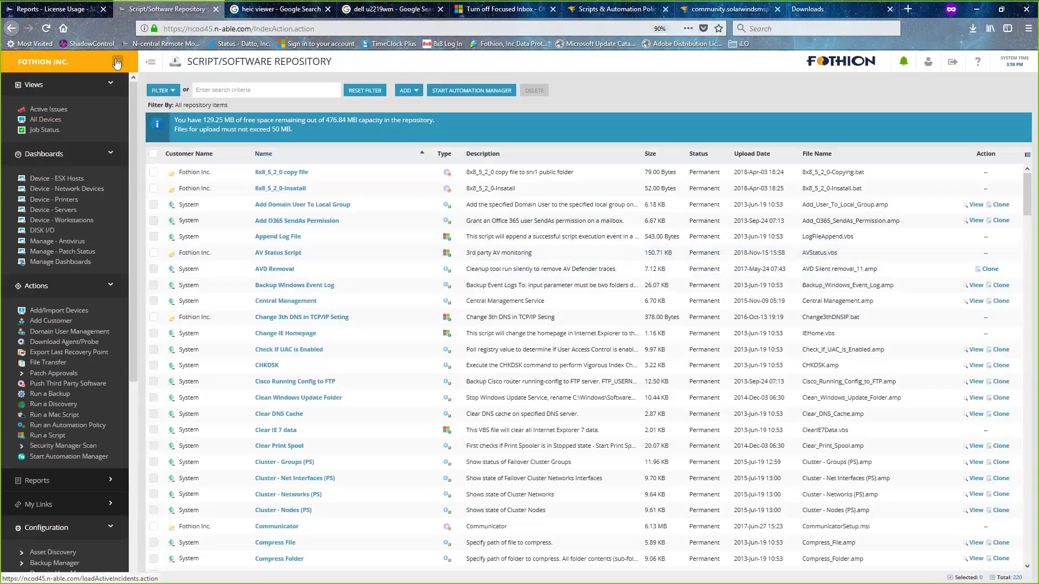
click(65, 62)
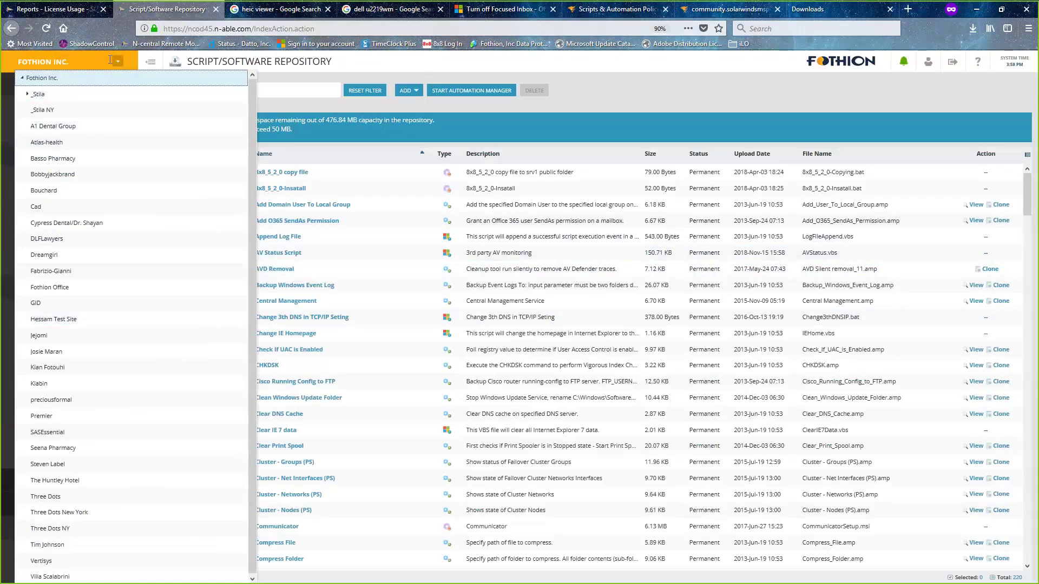
click(52, 351)
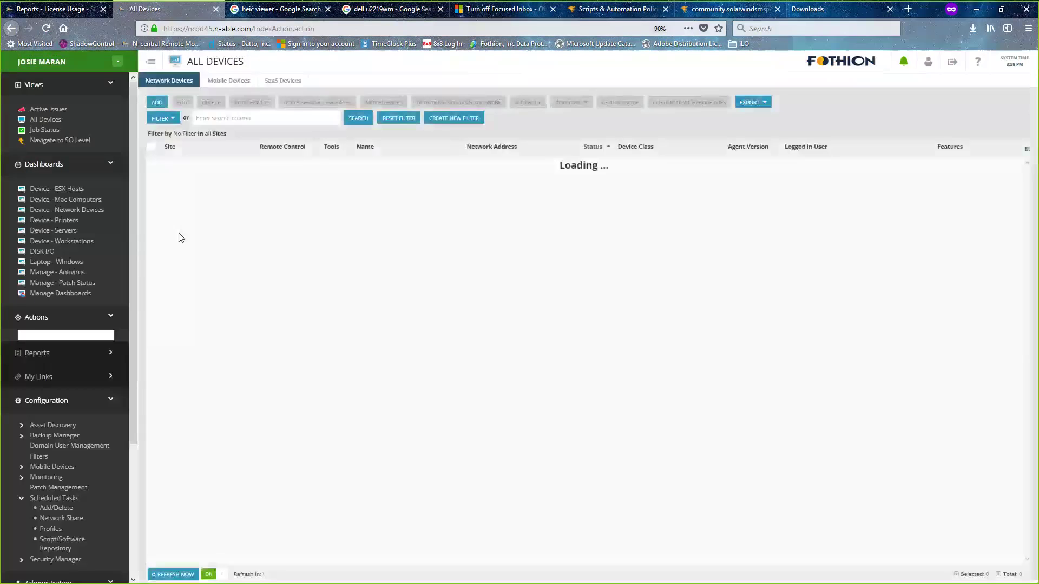
- Filter the device list with the saved Professional License filter
click(231, 120)
click(172, 120)
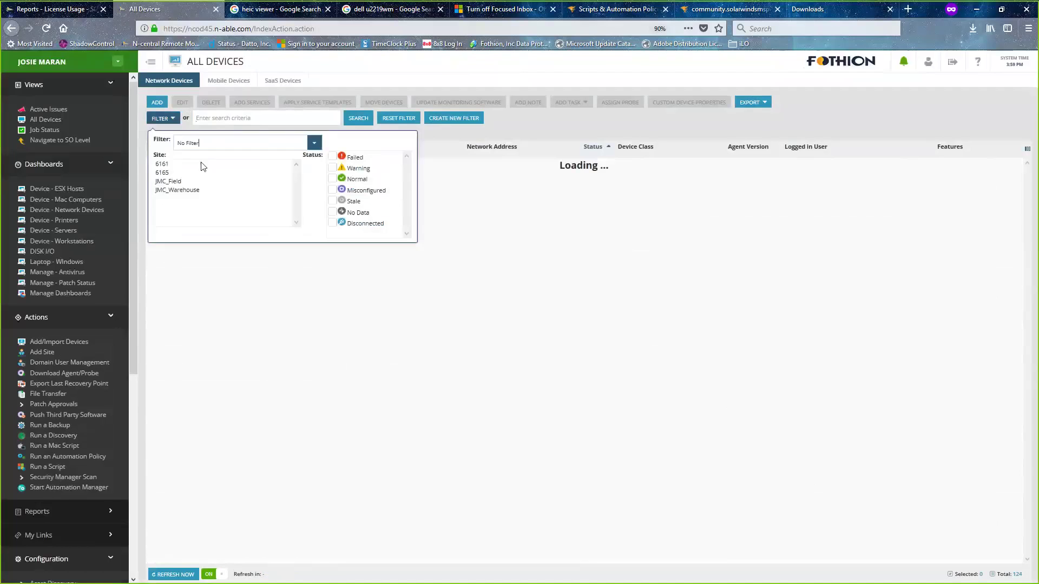
click(315, 146)
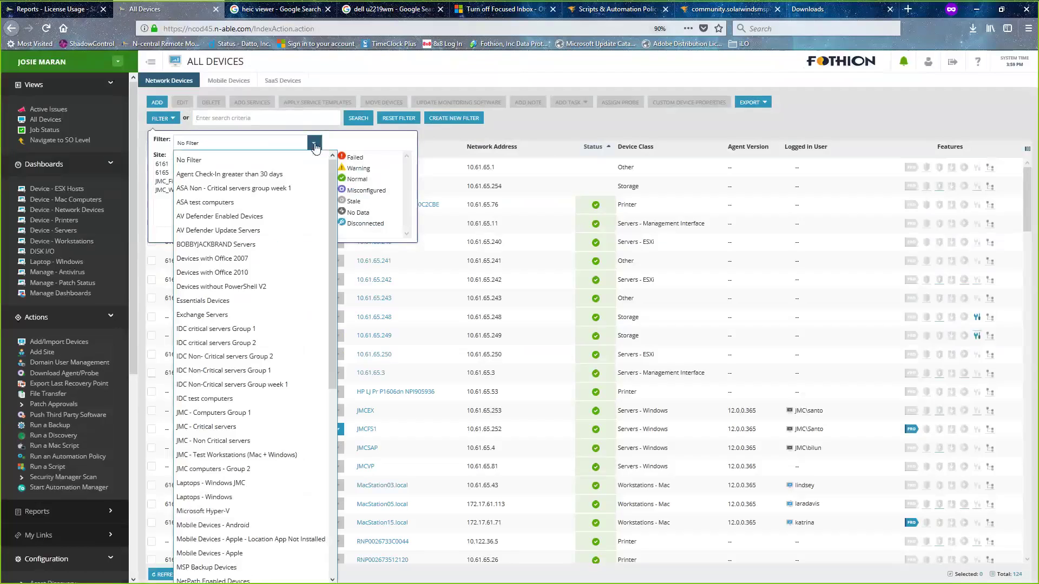
scroll(236, 528, down, 3)
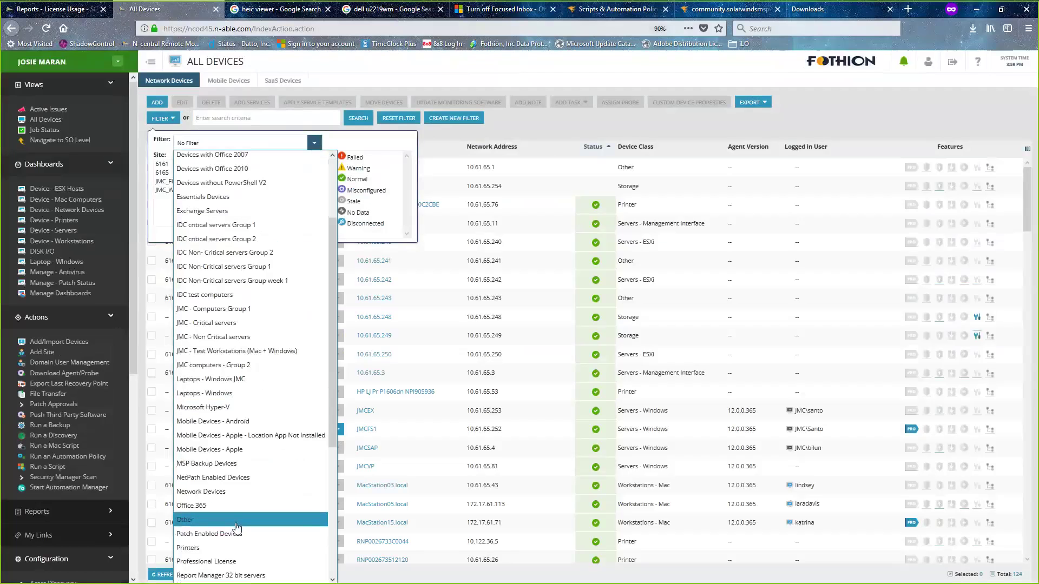
click(226, 563)
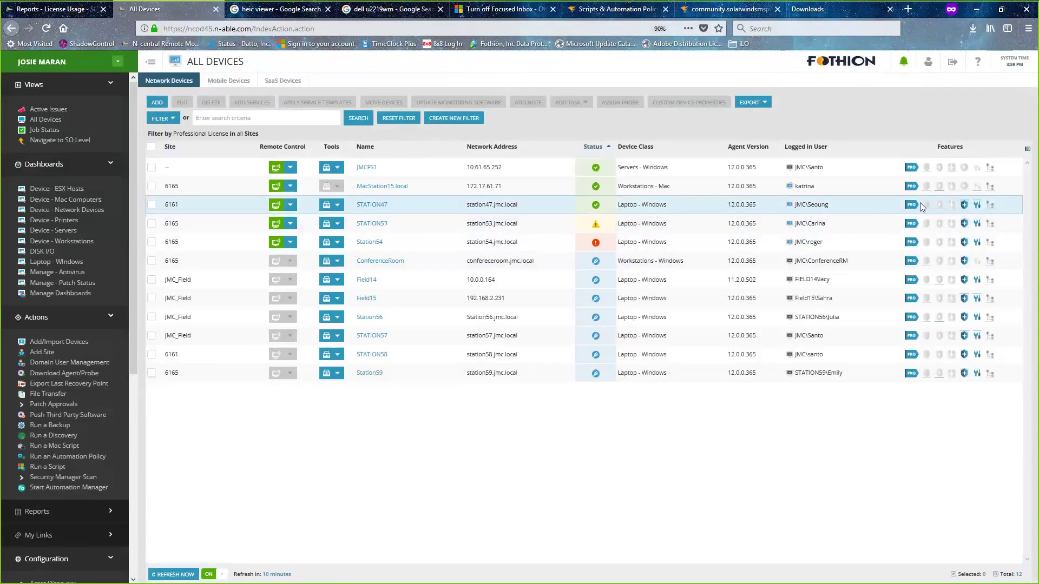
- Select STATION47, STATION53 and Station54 and start a Run a Script task for them
click(152, 205)
click(152, 224)
click(152, 242)
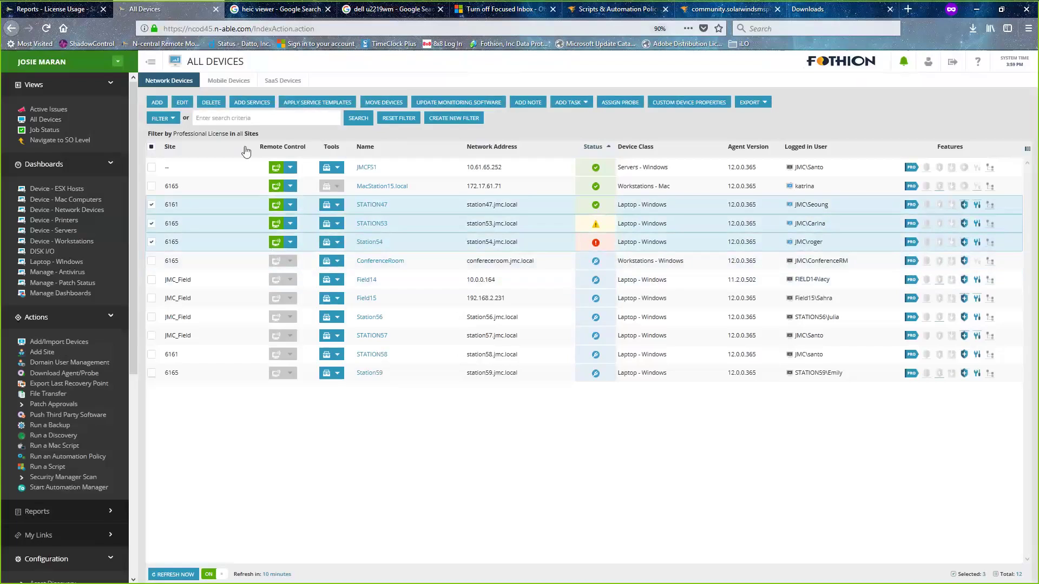
click(588, 104)
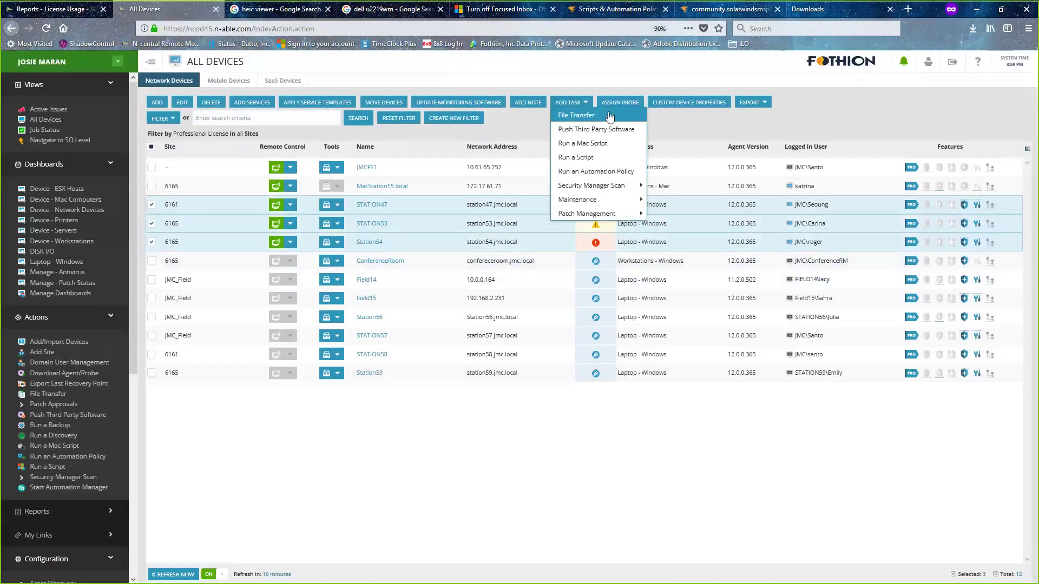
click(579, 160)
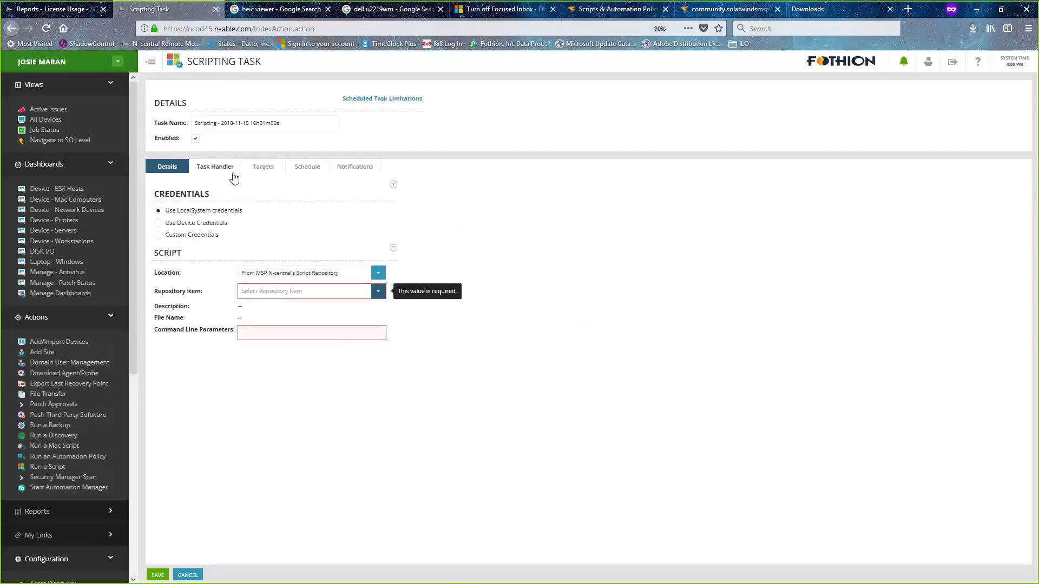
- Set the repository item to AV Status Script and review the three target stations
click(319, 292)
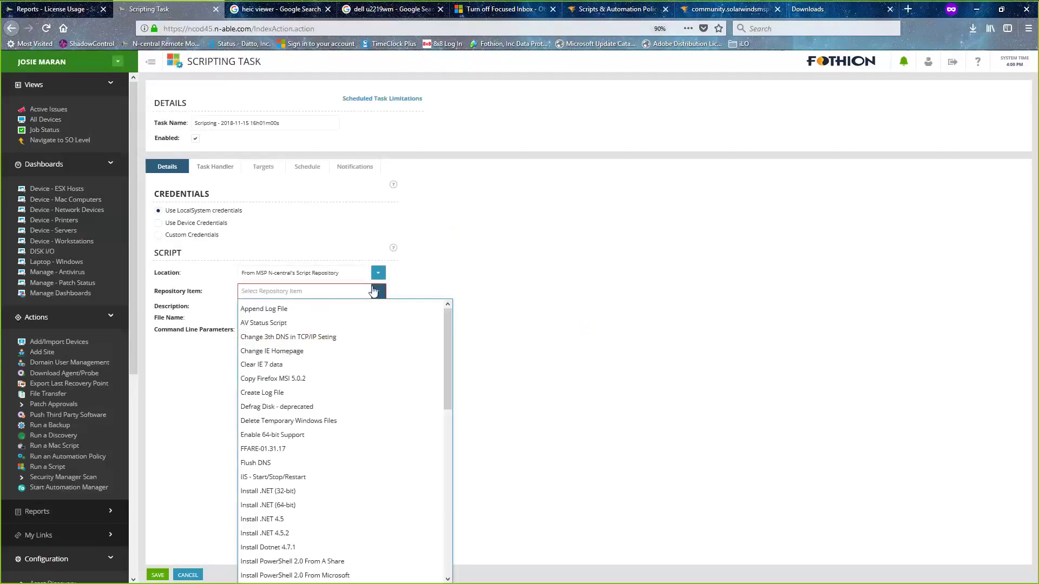
click(356, 322)
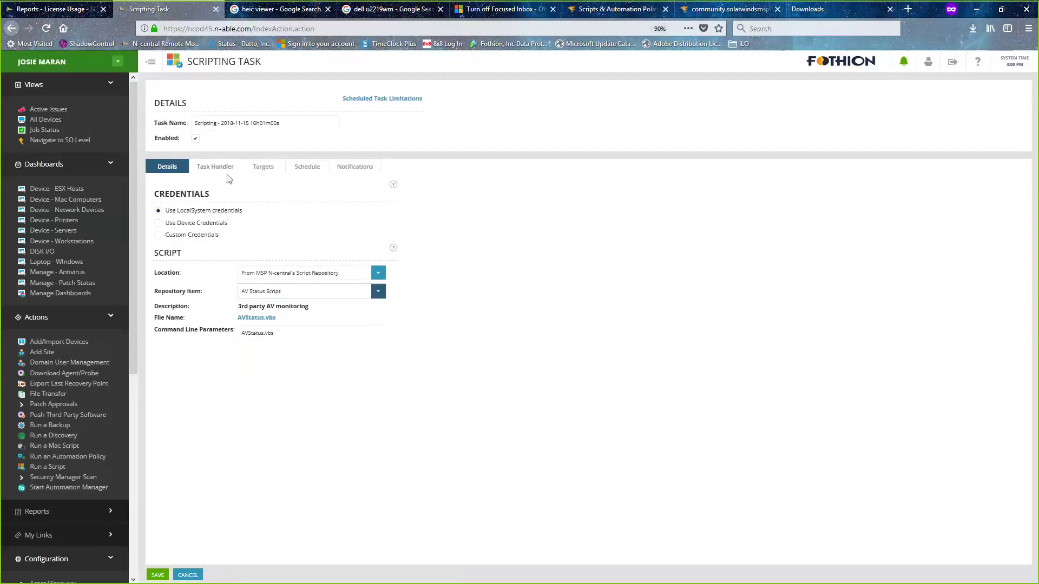
click(263, 169)
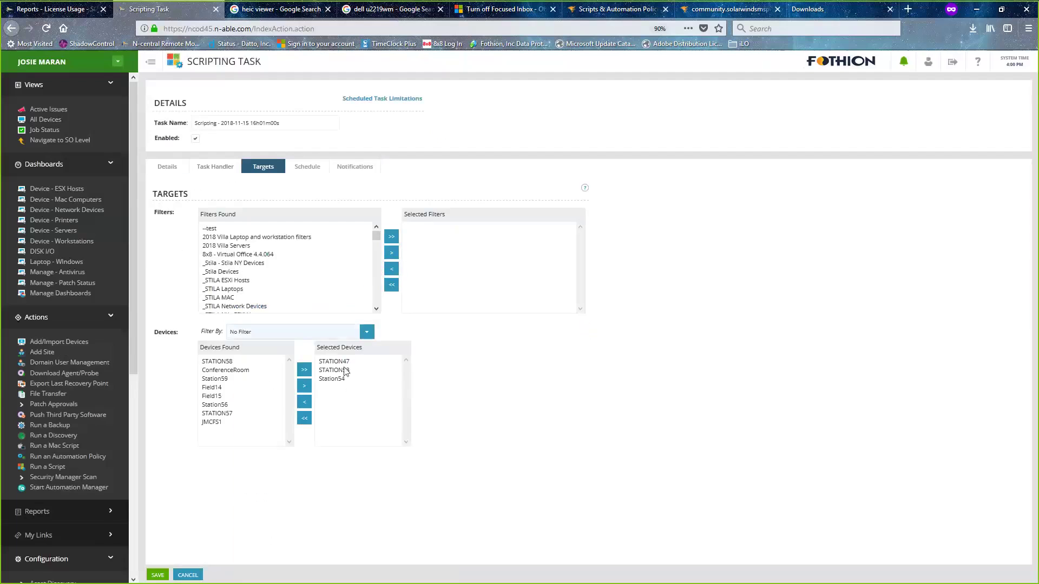
- Keep the schedule type as Now and save the AV Status scripting task
click(304, 172)
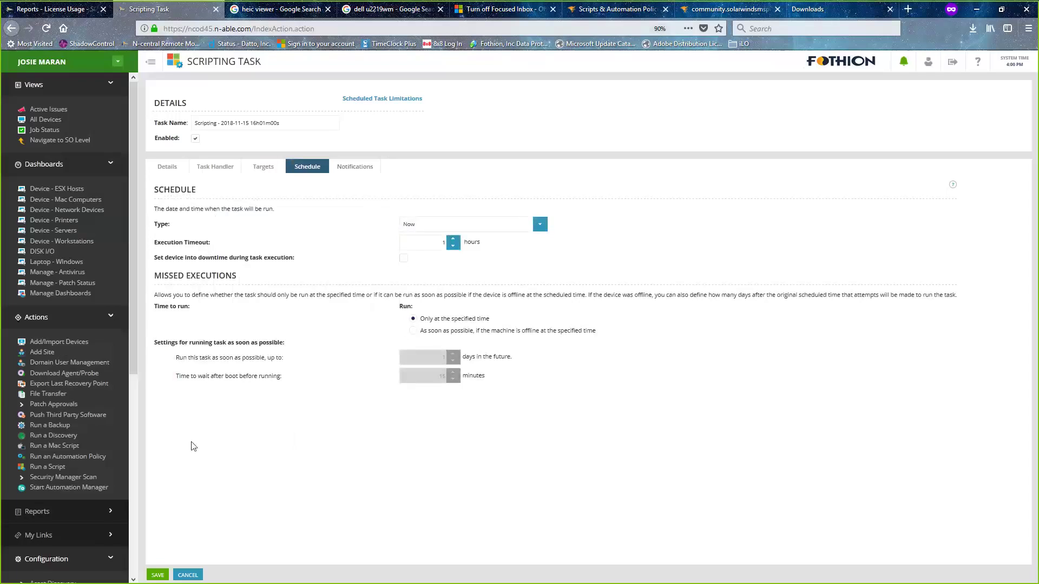
click(157, 576)
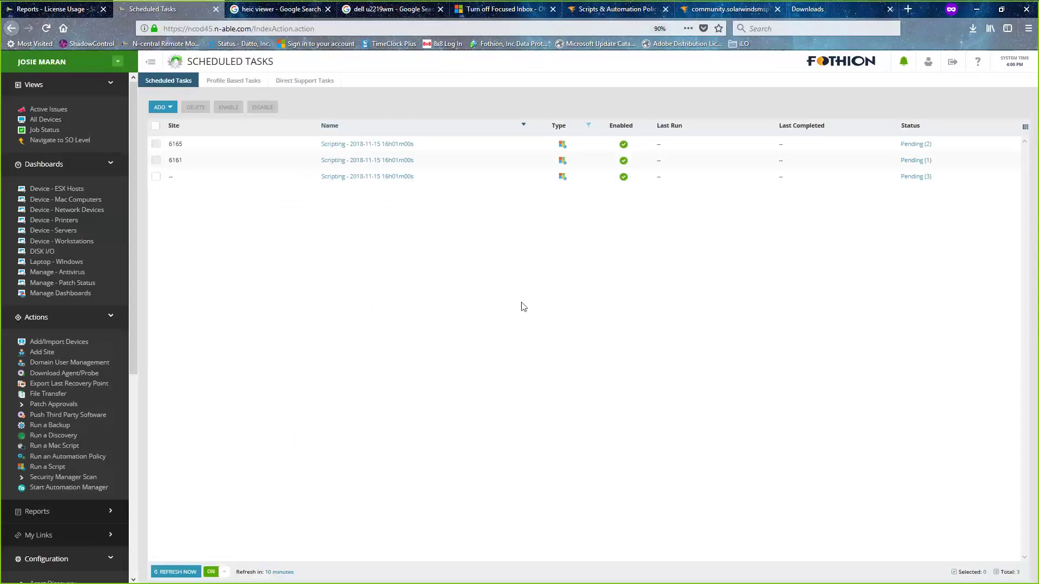
- Refresh scheduled tasks to see them In Progress, then go back to the License Usage report
click(174, 571)
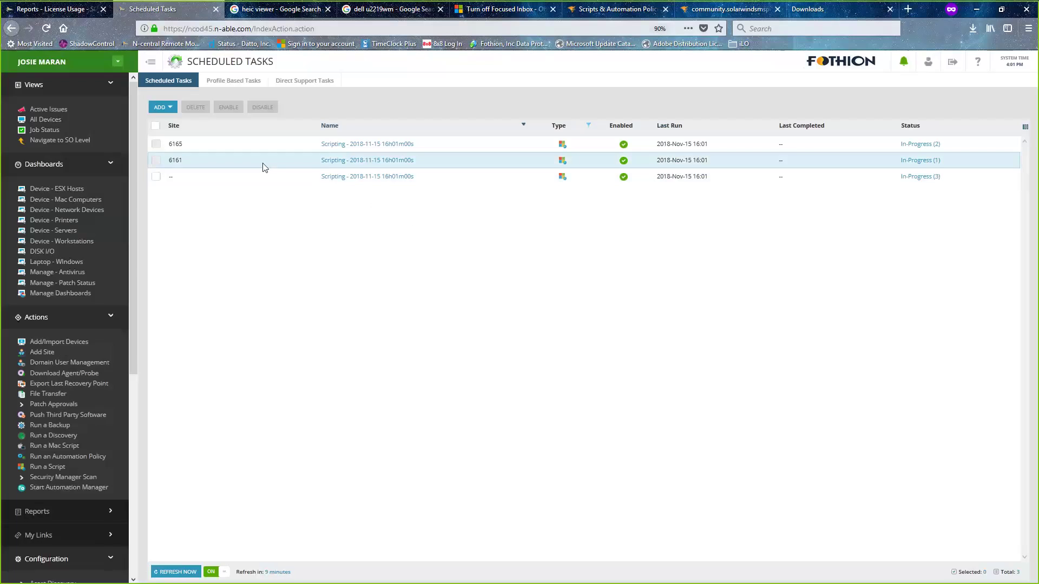
click(60, 12)
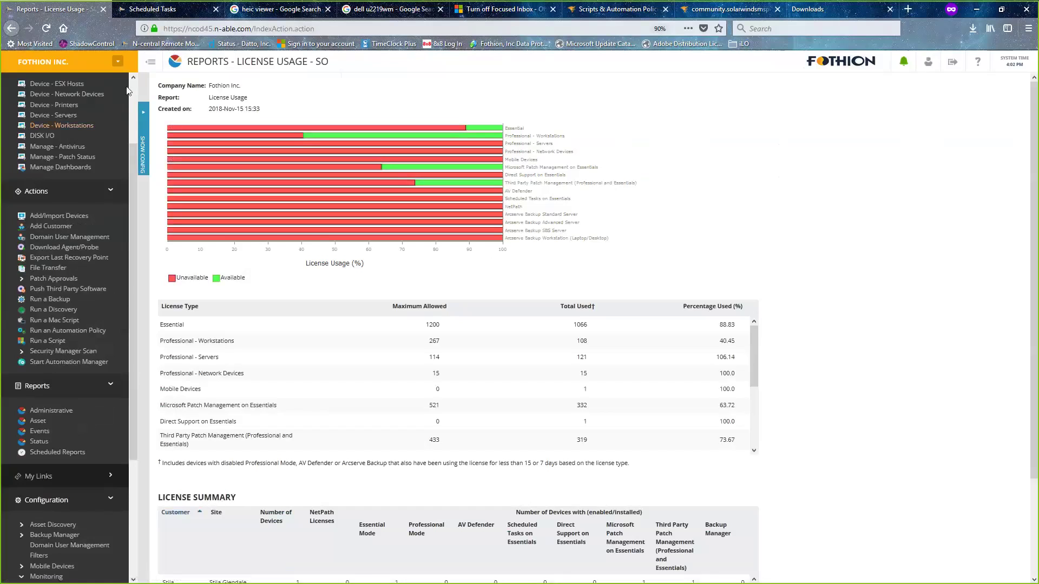
- In All Devices, select the 2-JOHN64 workstation and close the Add Task menu
scroll(128, 97, up, 3)
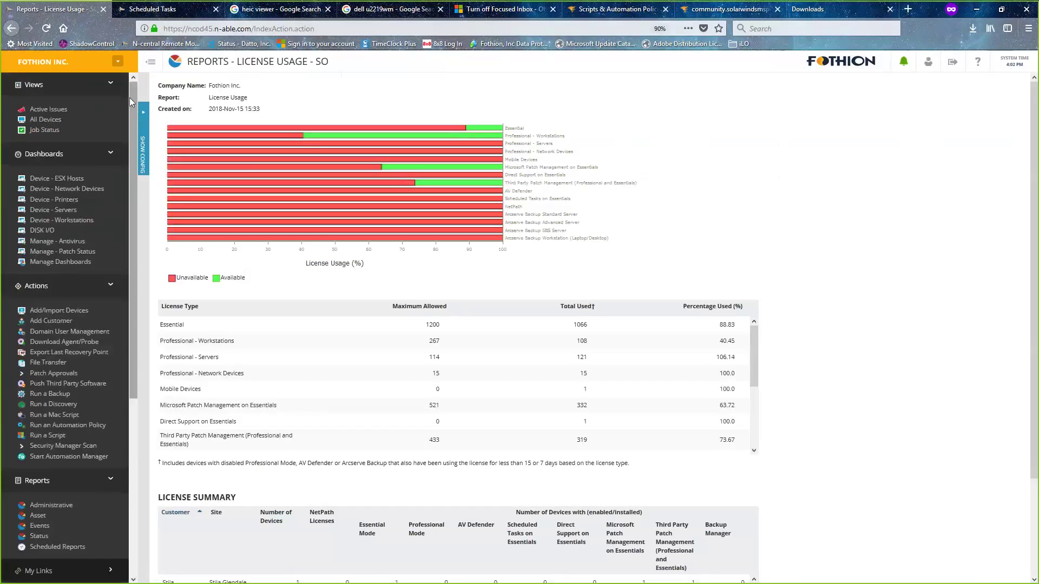
click(35, 121)
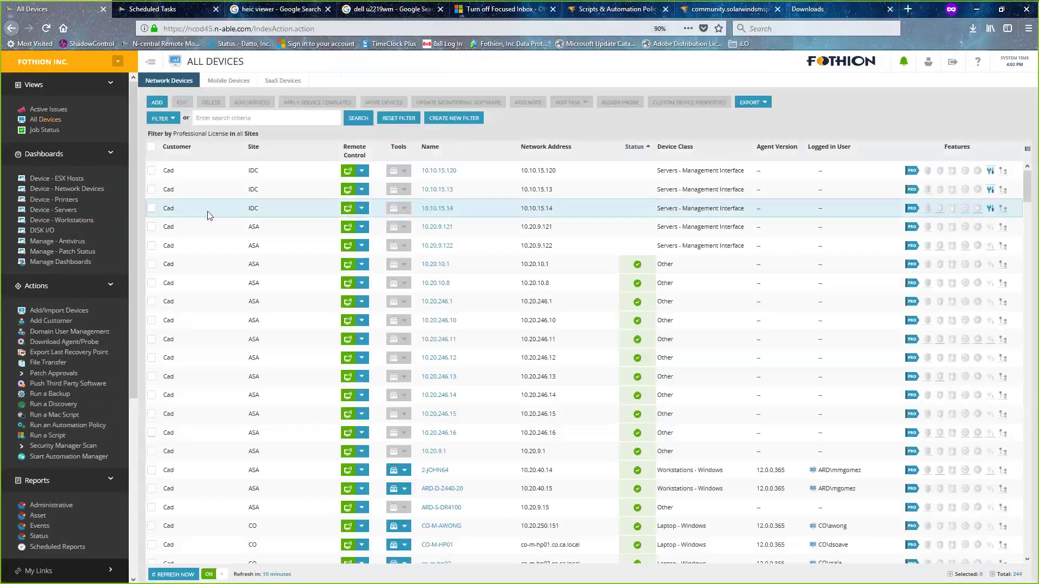
click(152, 470)
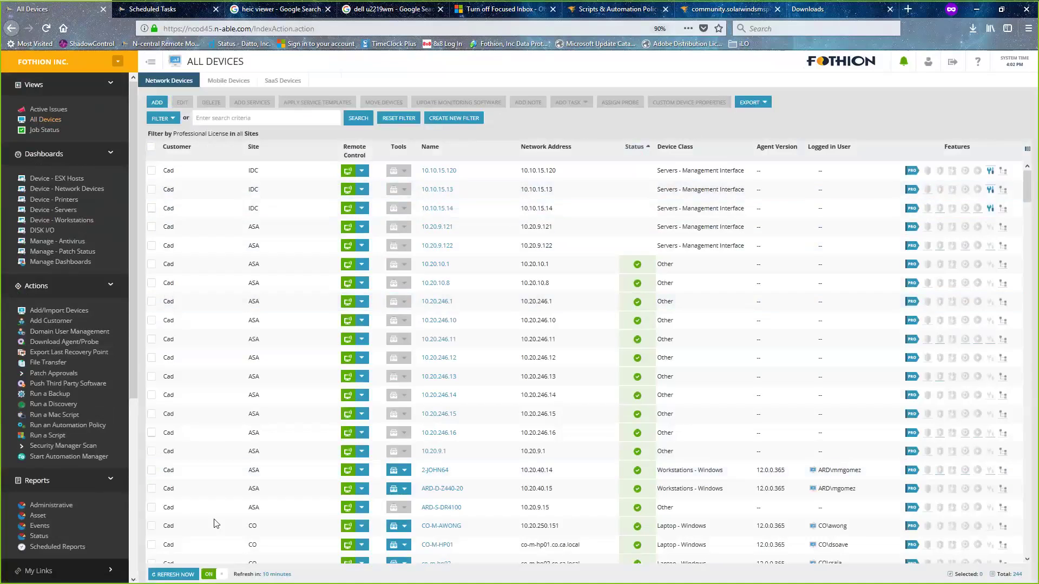
click(152, 470)
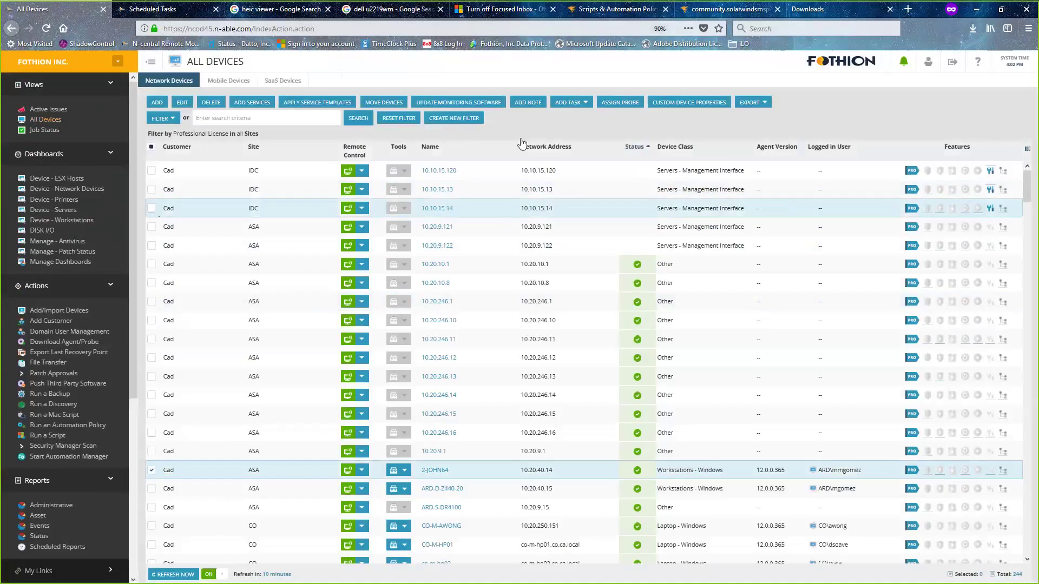
click(584, 108)
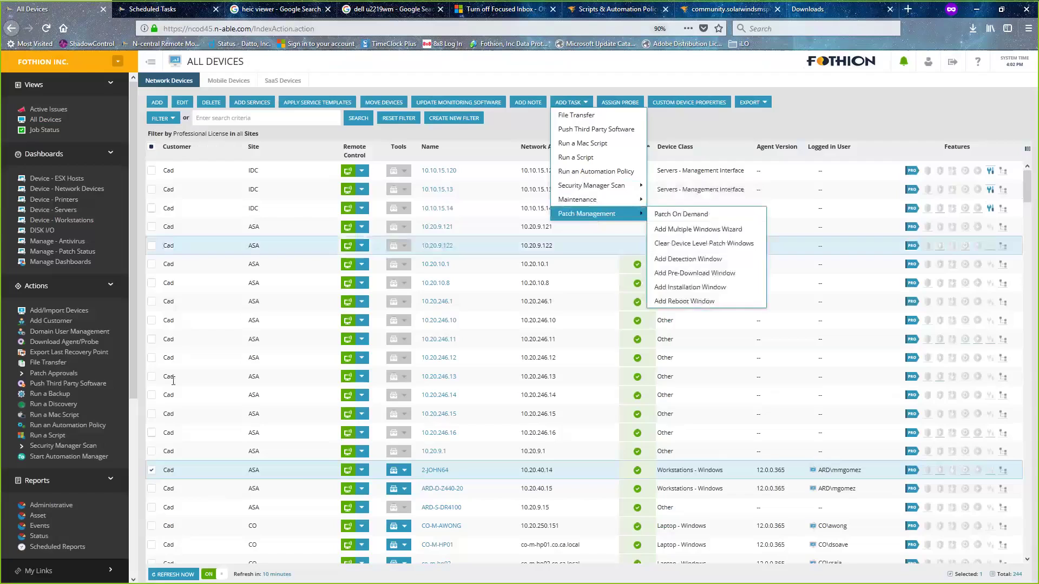
click(430, 472)
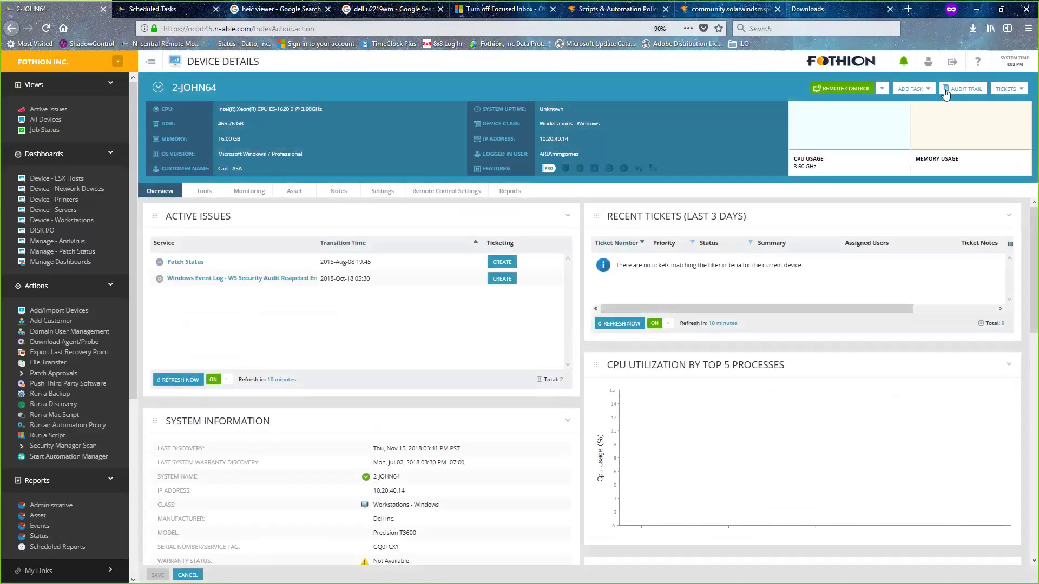
- Open 2-JOHN64's Local Agent settings and check the asset scan start time of 15:36
click(926, 94)
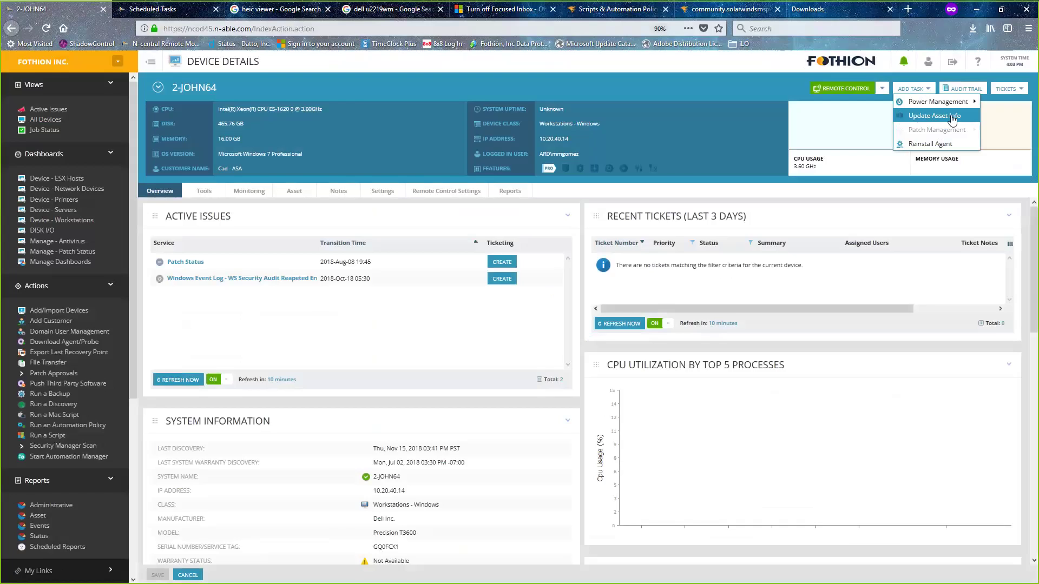
click(376, 196)
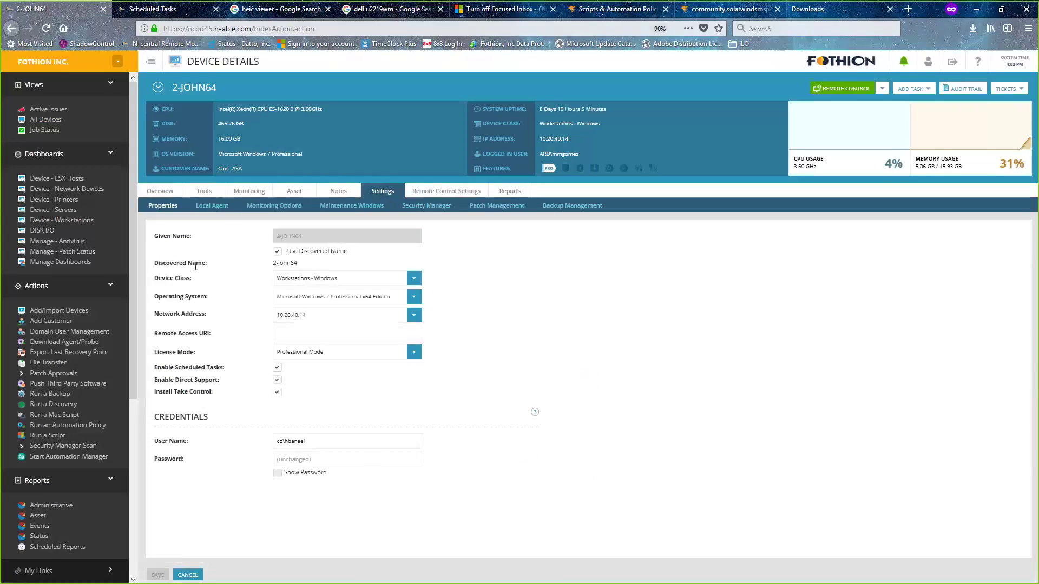
click(220, 207)
scroll(680, 463, down, 1)
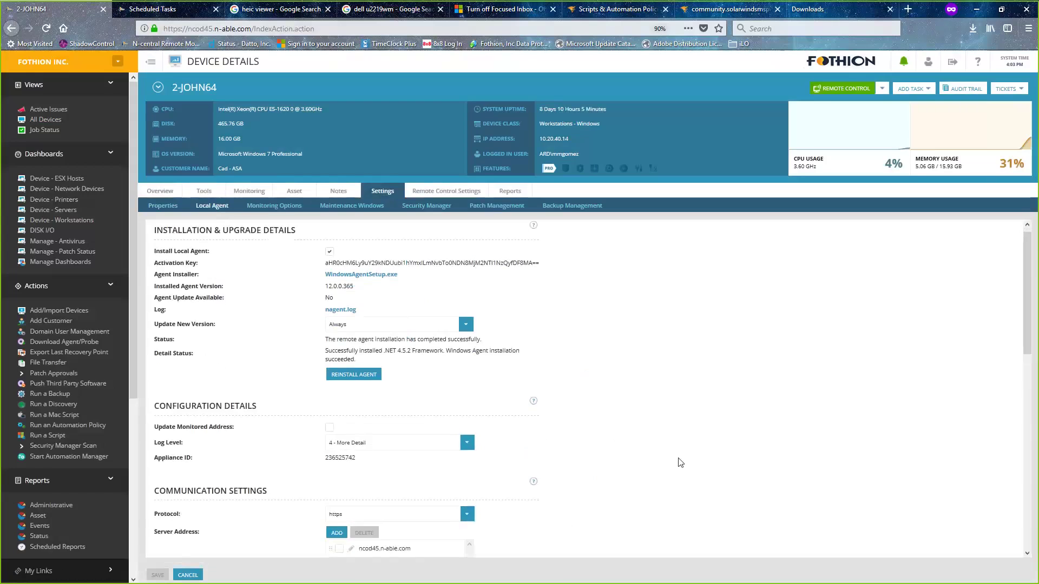
scroll(680, 463, down, 10)
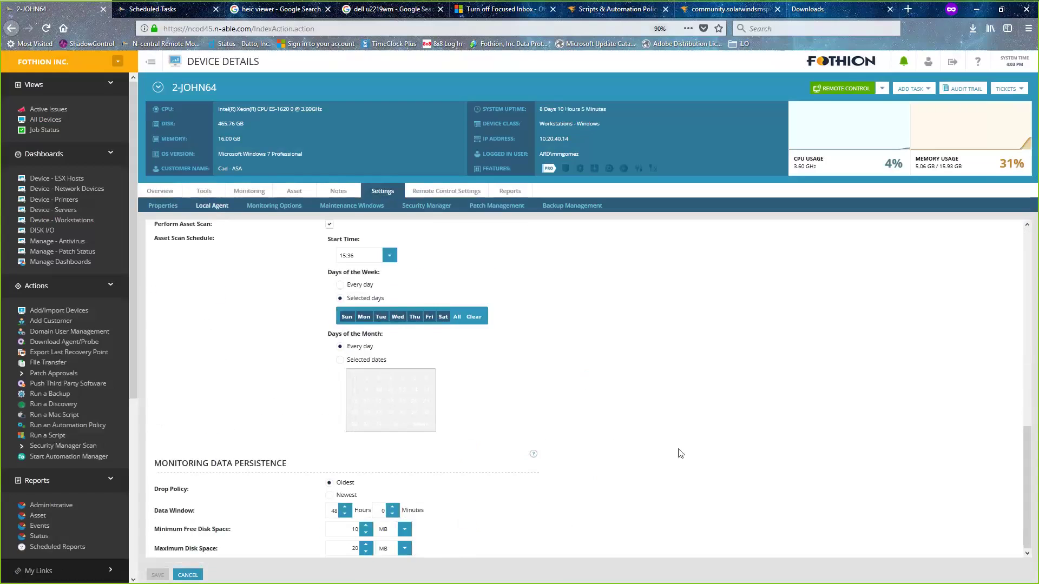
scroll(263, 347, up, 1)
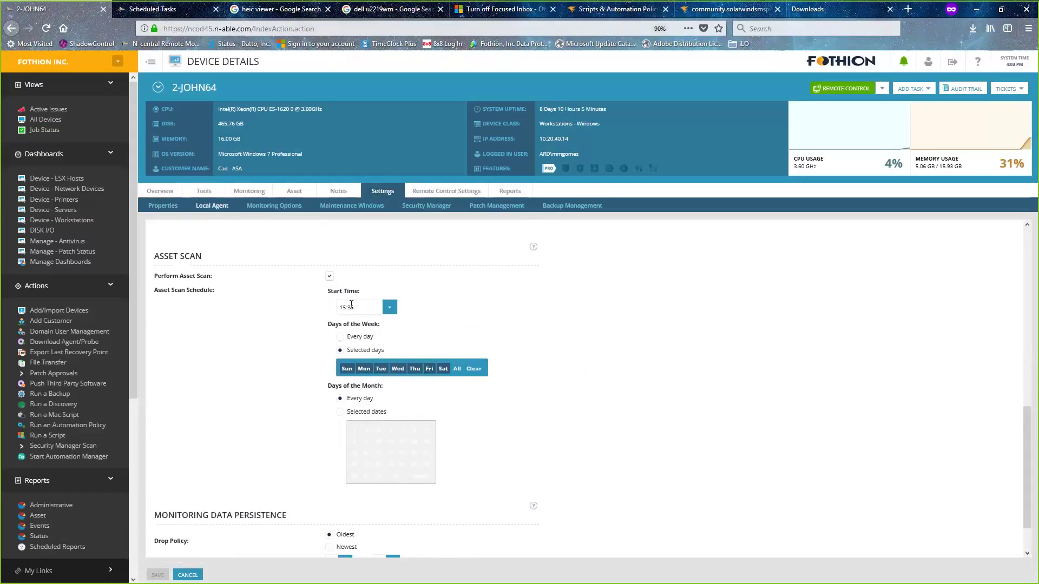
drag(362, 307, 318, 311)
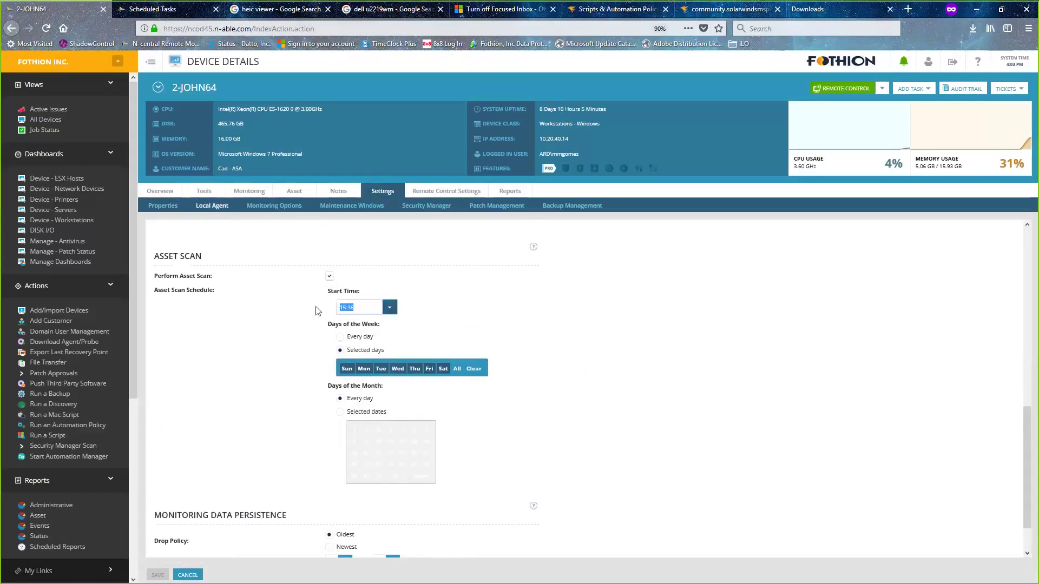
click(709, 337)
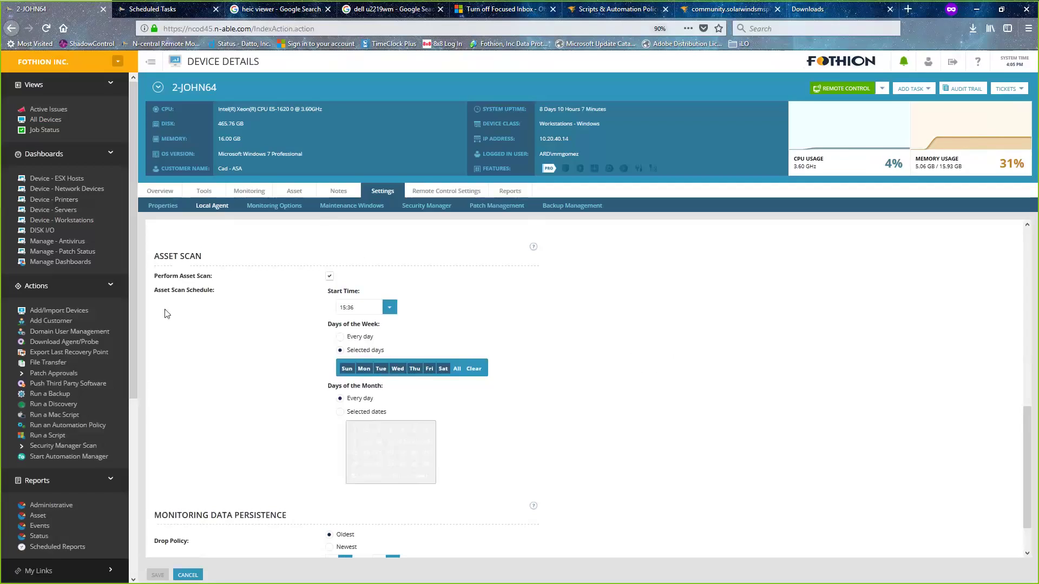
drag(136, 335, 129, 527)
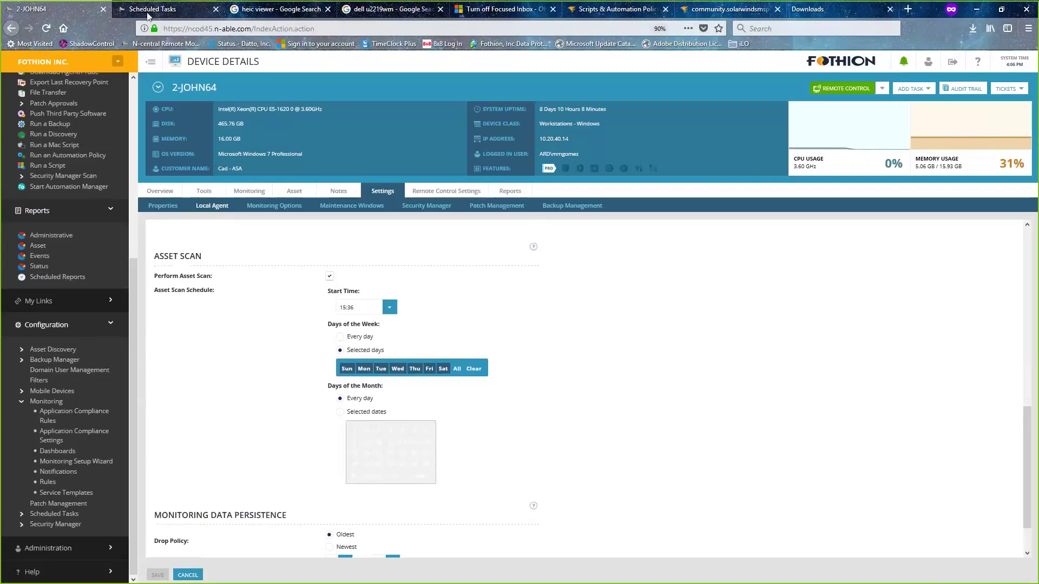
- Refresh the Scheduled Tasks list and open the Completed (1) results for STATION47
click(174, 12)
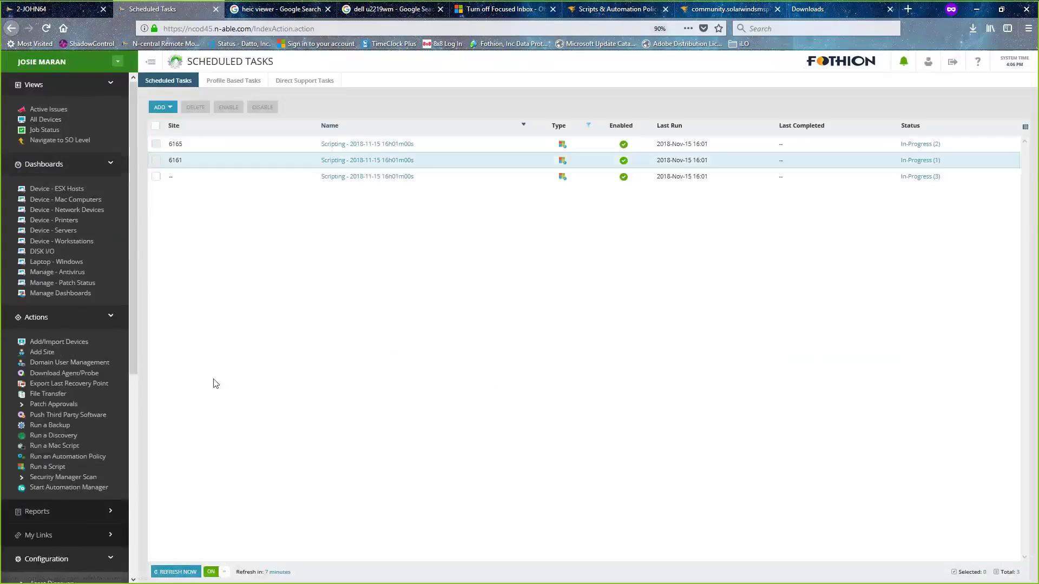
click(178, 572)
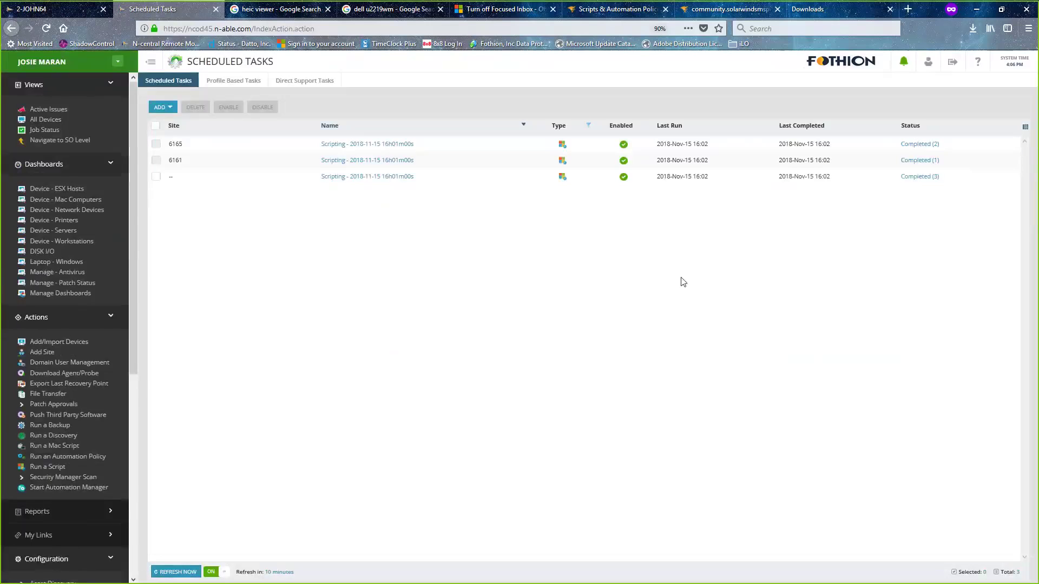
click(926, 160)
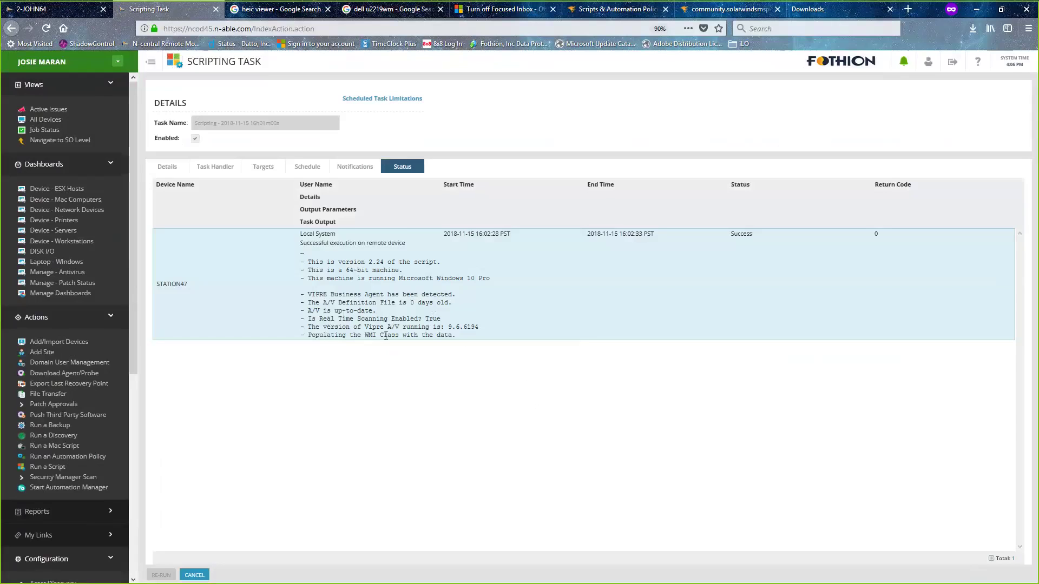
- Review STATION47's VIPRE output line, then cancel back to the all-station task status
drag(459, 335, 310, 335)
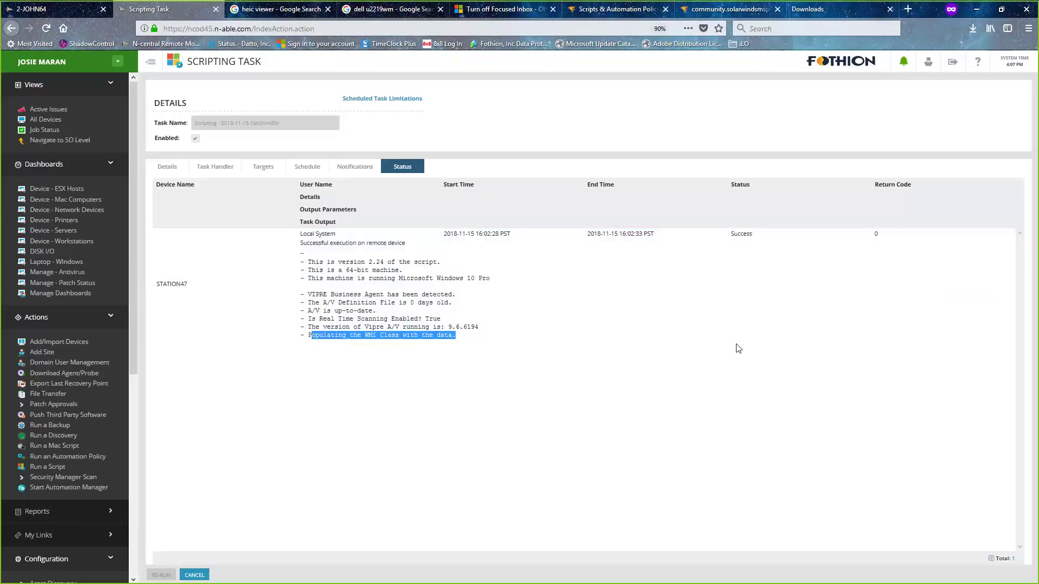
click(232, 288)
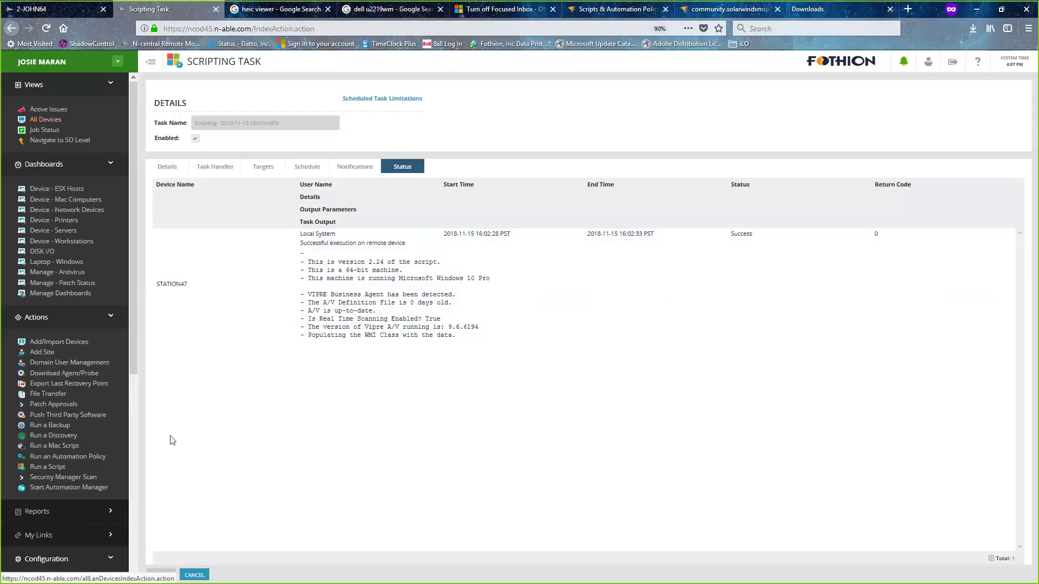
click(202, 577)
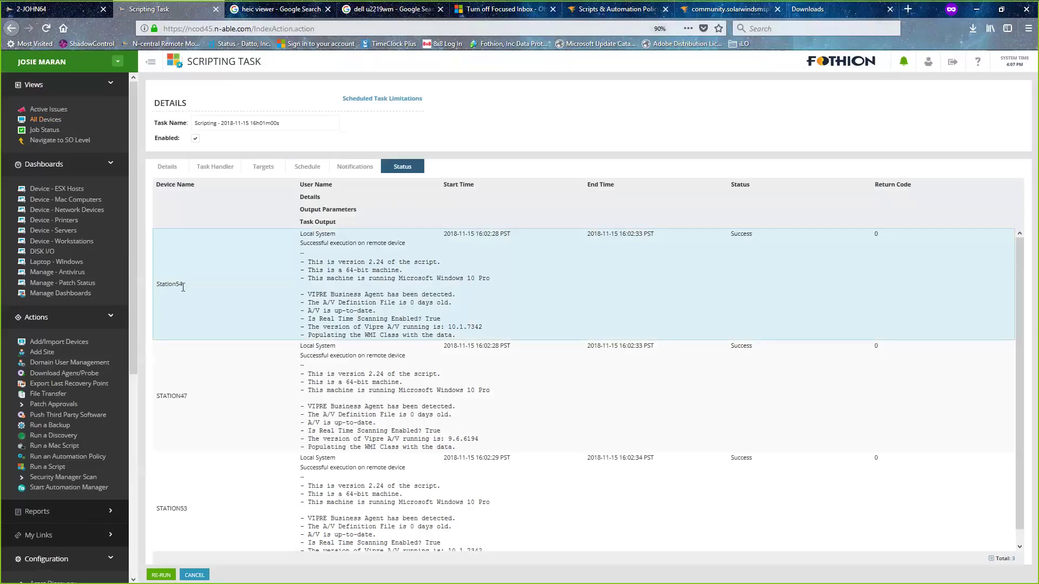
- Open Station54's device details and its Monitoring tab listing 13 services
click(55, 9)
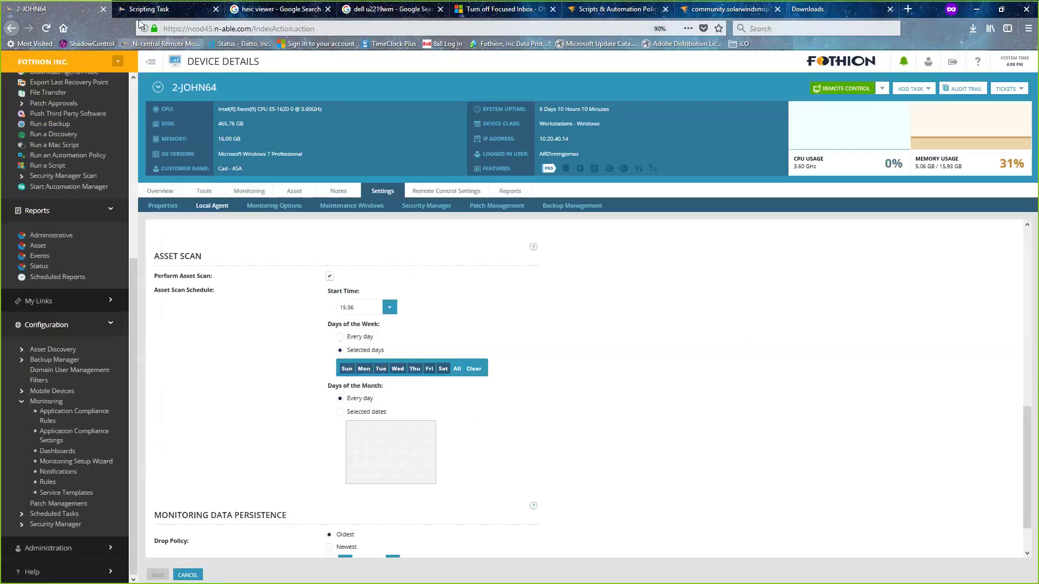
click(155, 9)
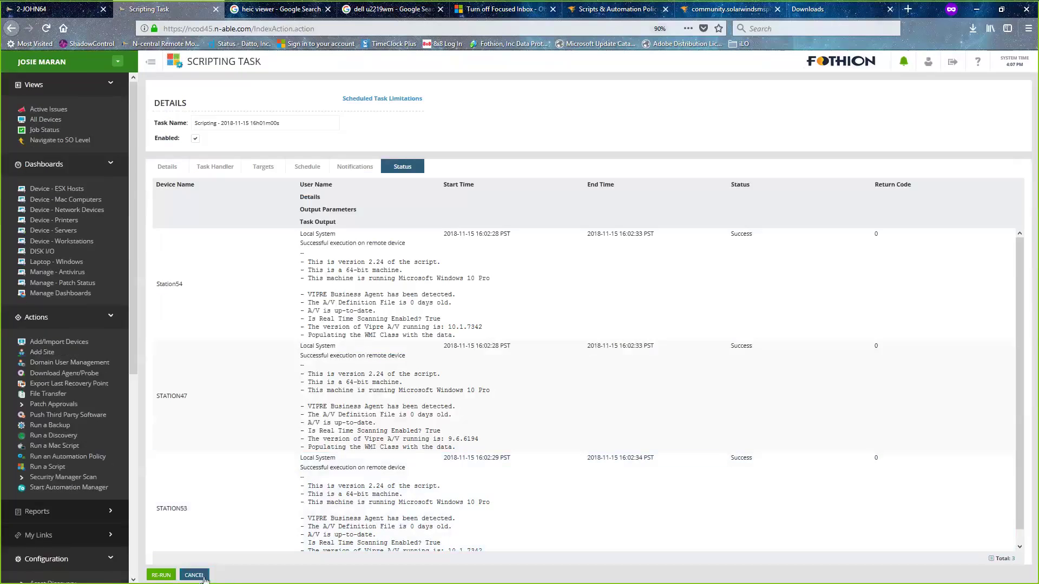
click(194, 575)
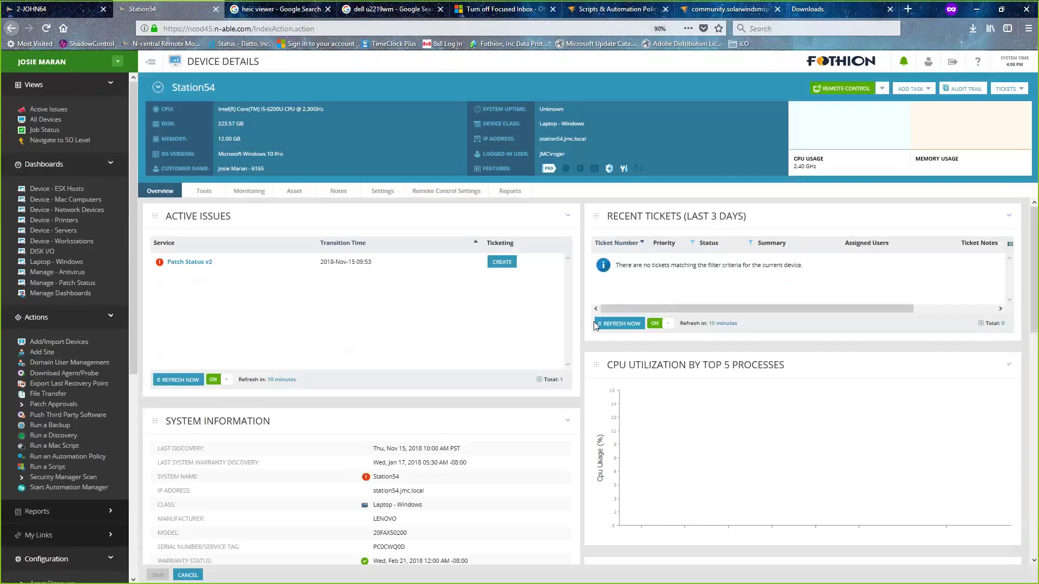
click(249, 193)
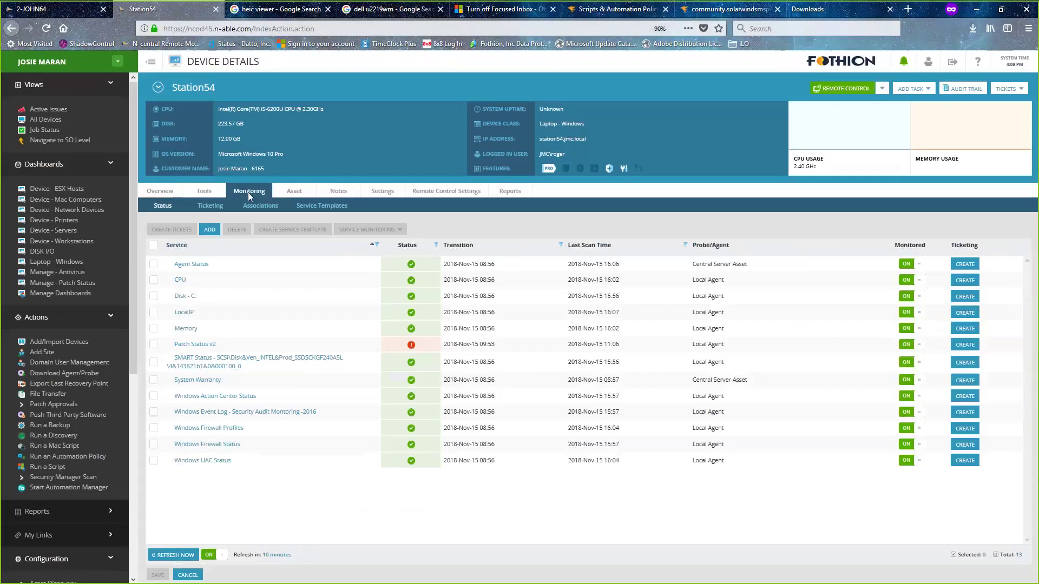
- Choose to add services to Station54 and set AV Status to 1 instance
click(210, 236)
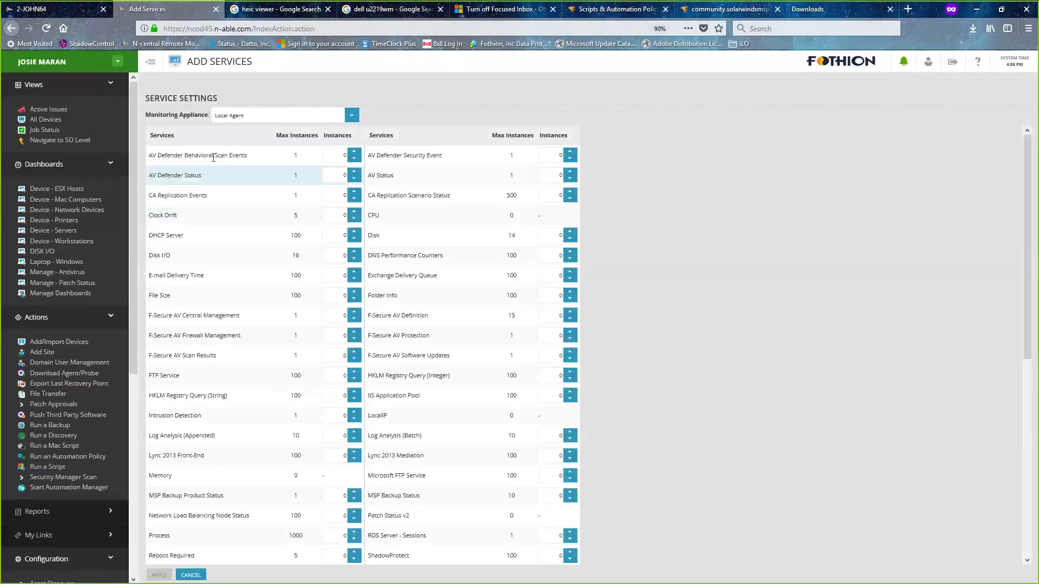
click(570, 172)
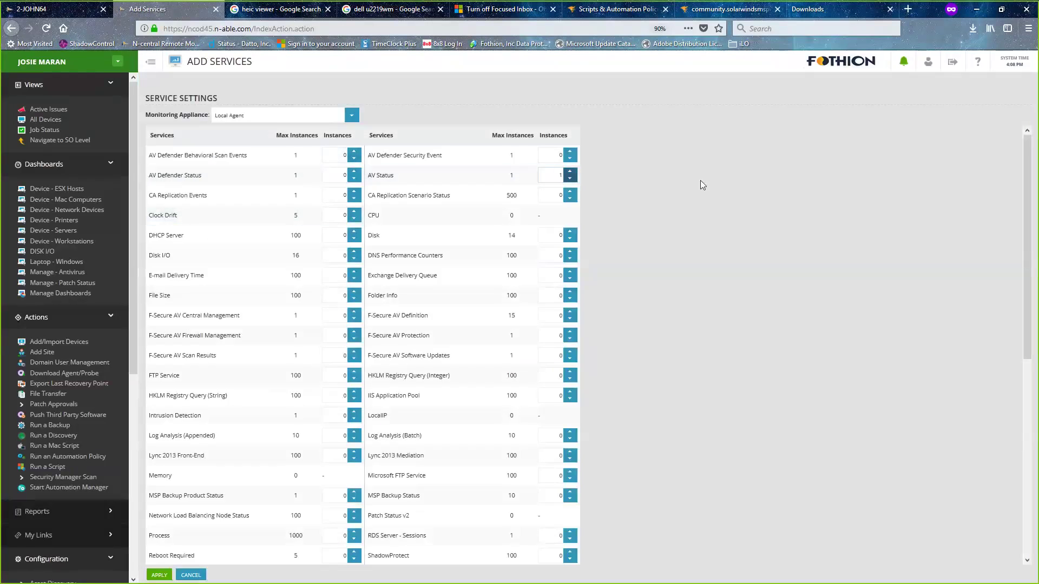
- Apply AV Status, then refresh Station54's list to show it among 14 services
click(158, 576)
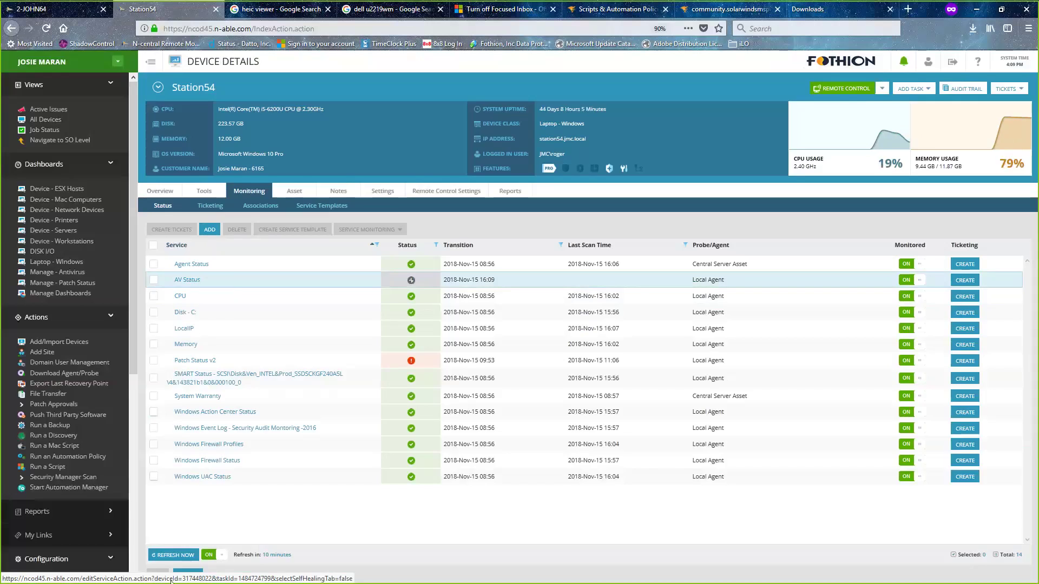
click(170, 556)
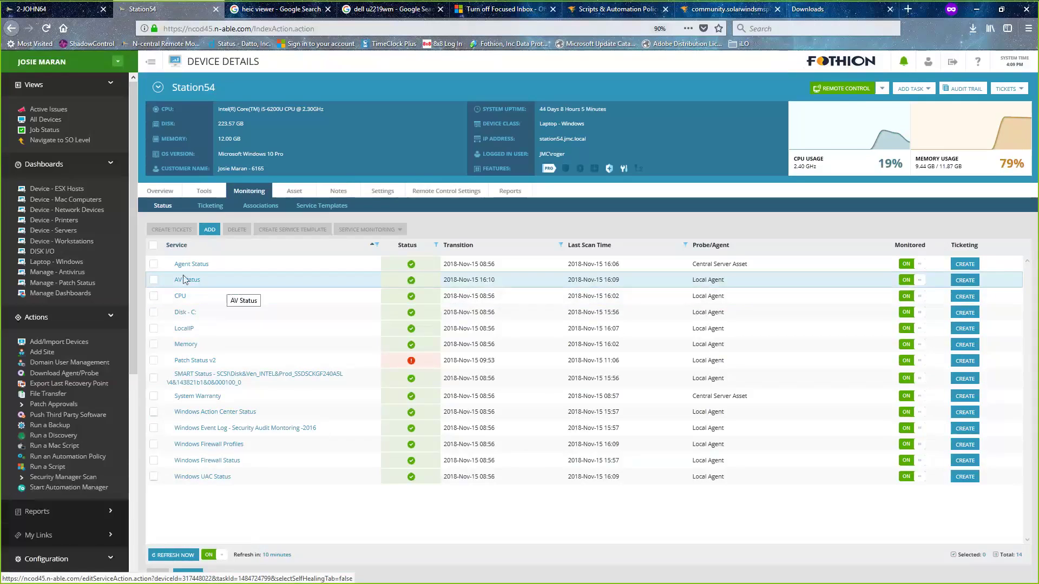
- Open AV Status and highlight VIPRE Business Agent, scanning enabled, version 10.1.7342, and last run time
click(257, 286)
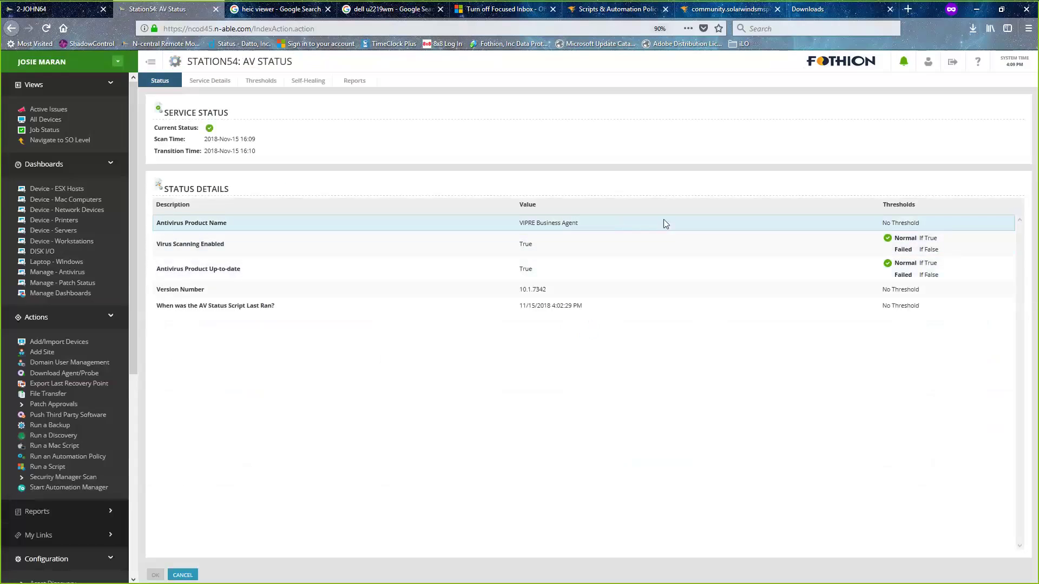
drag(492, 225, 635, 231)
drag(496, 246, 570, 244)
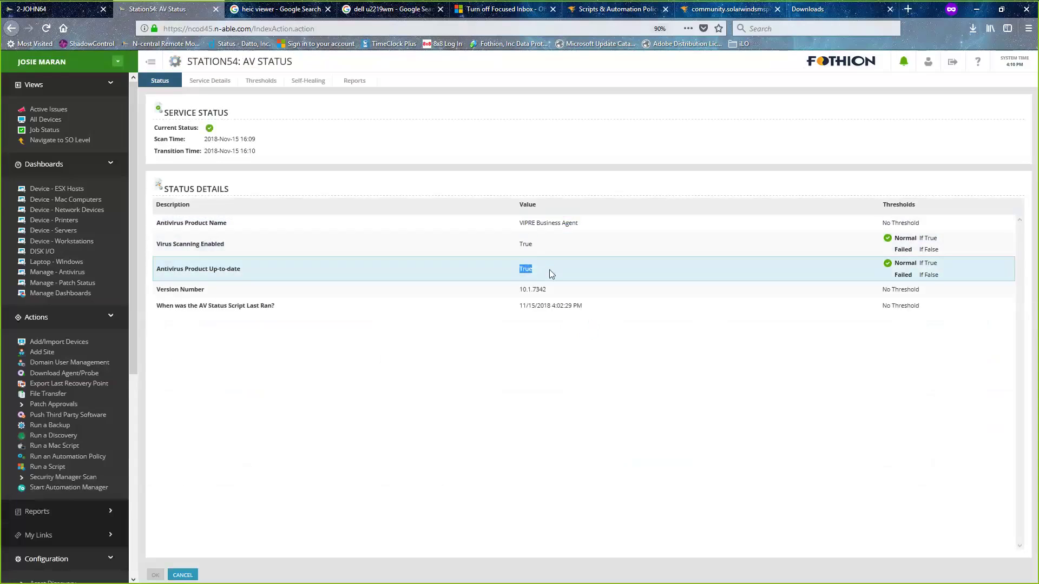
drag(516, 291, 568, 292)
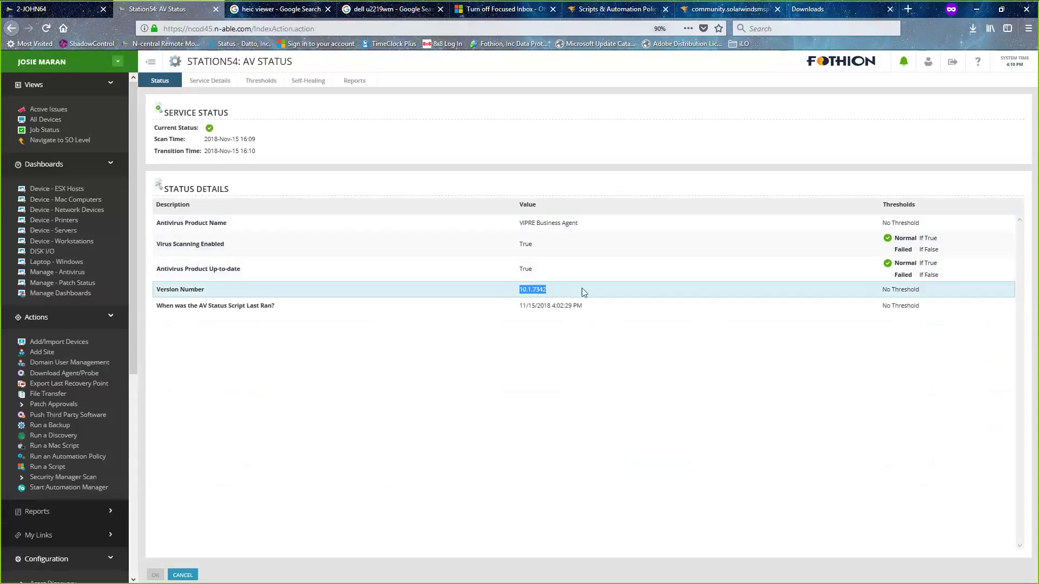
drag(484, 305, 613, 308)
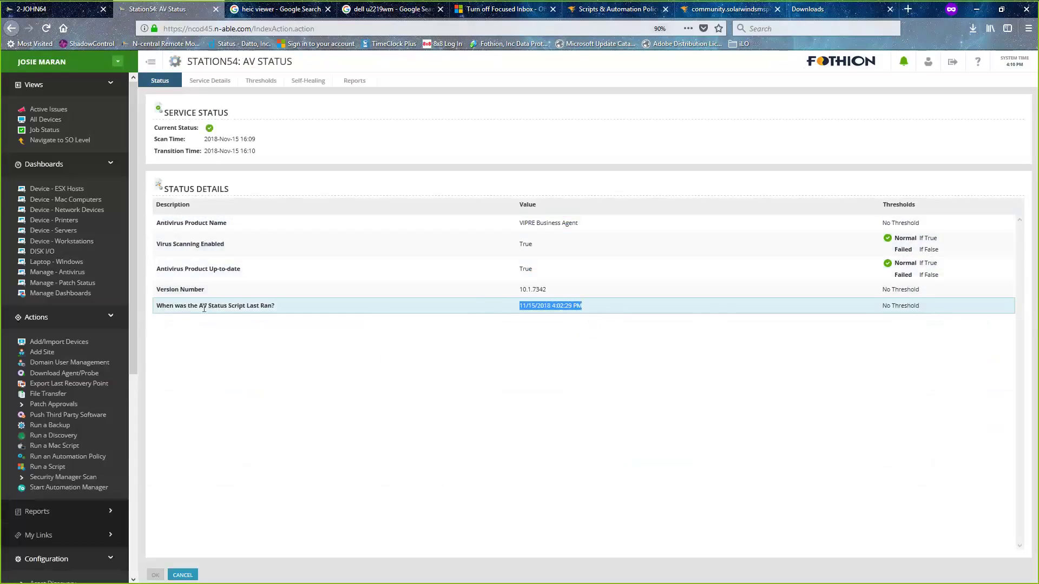
drag(204, 307, 276, 313)
click(562, 379)
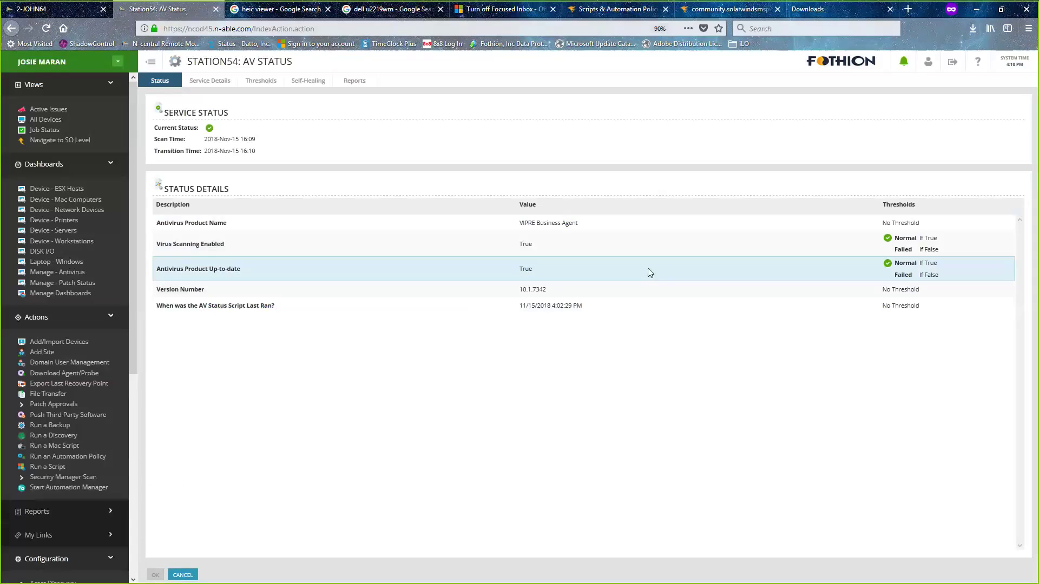
- Browse the AV Status Service Details, Thresholds and Self-Healing tabs, returning to the status page
click(649, 270)
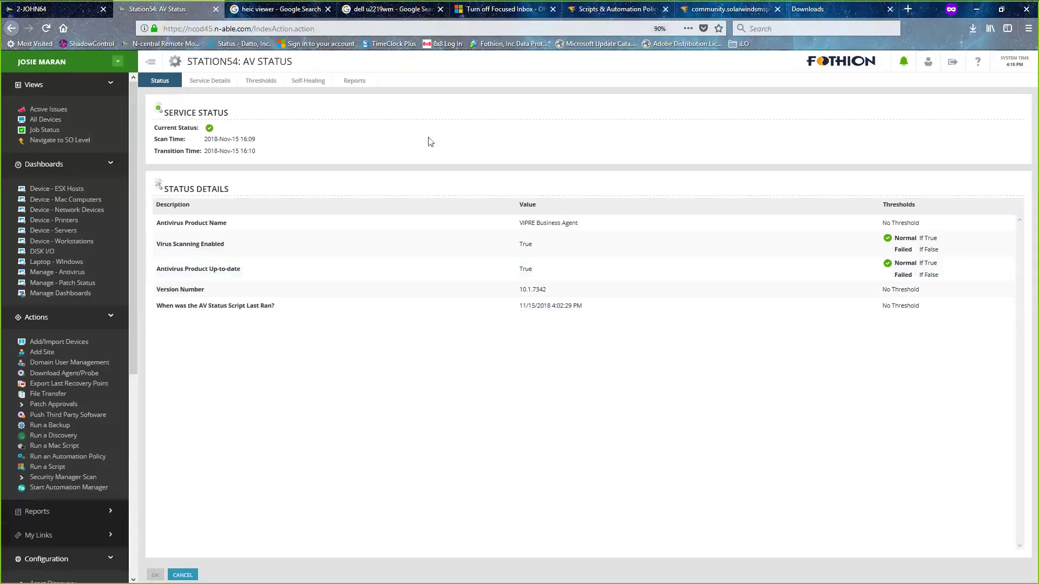
click(225, 81)
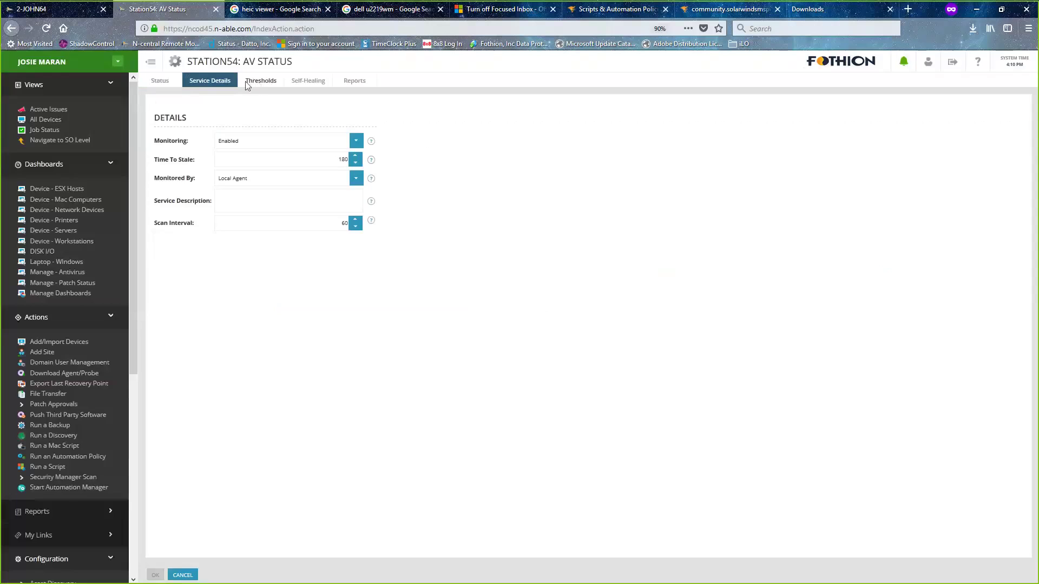
click(251, 84)
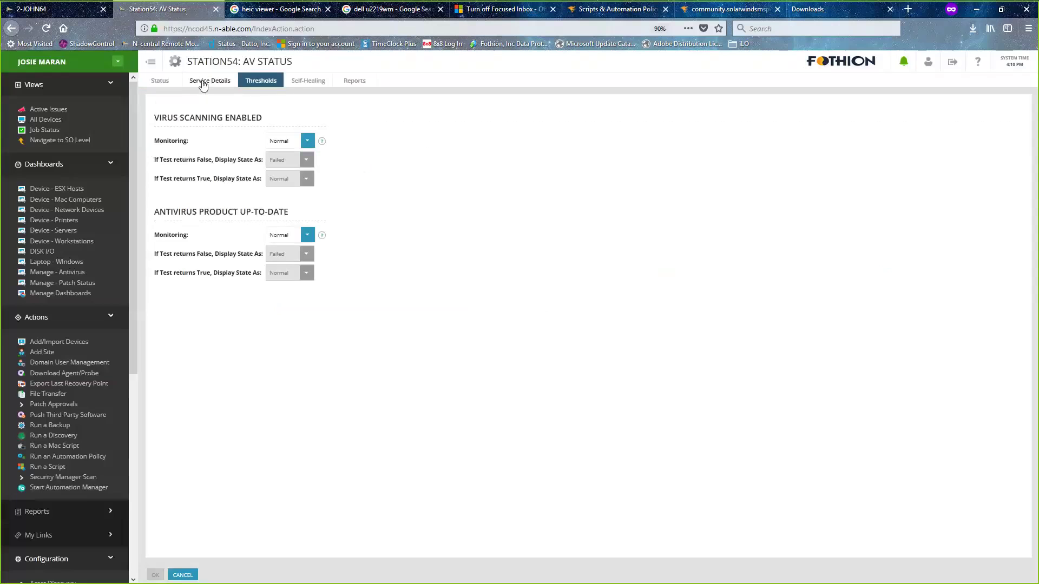
click(306, 81)
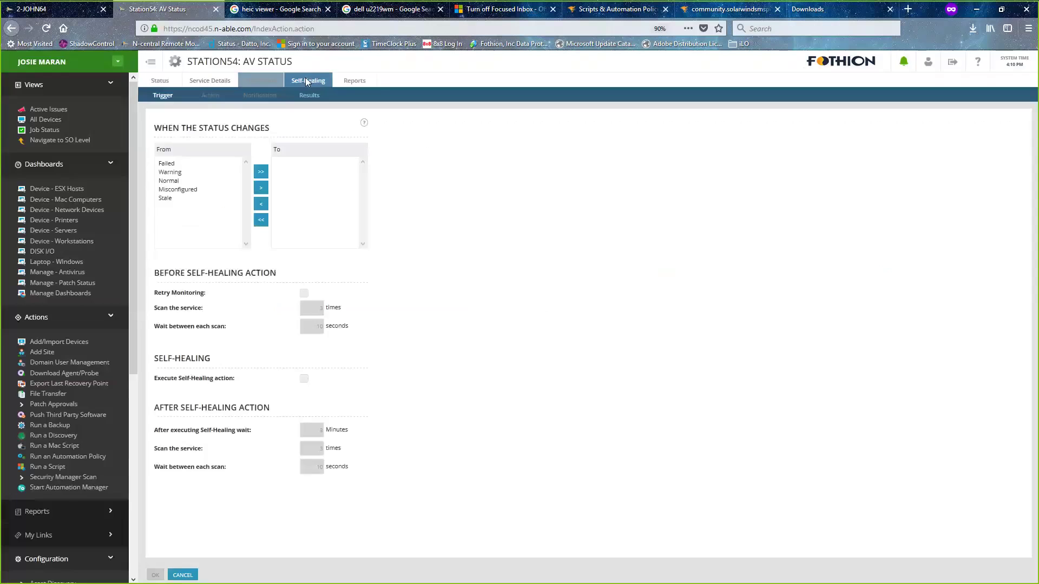
click(255, 80)
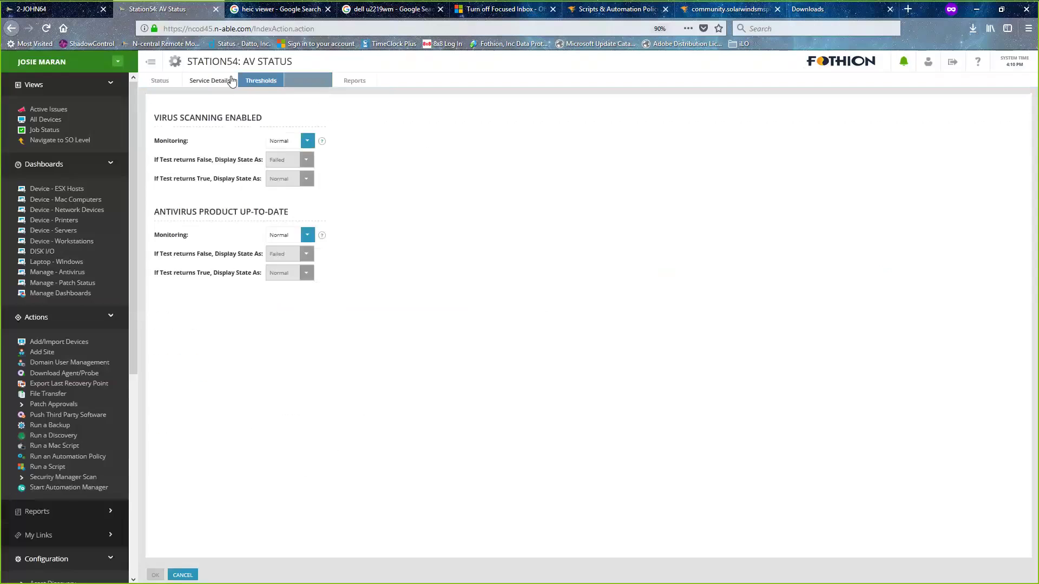
click(219, 80)
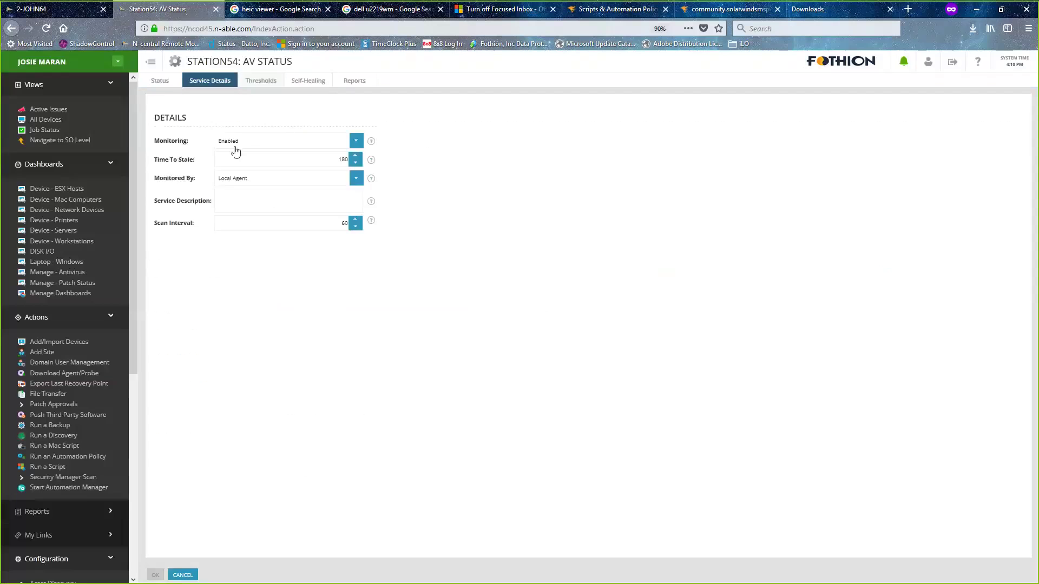
click(161, 84)
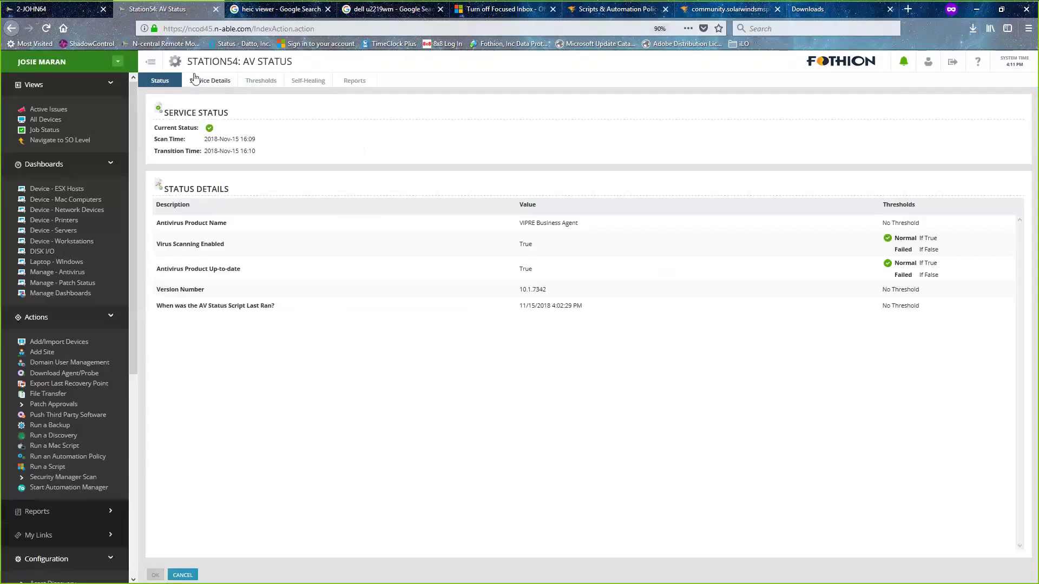
- Recheck the settings tabs, ending on Service Details (Time To Stale 180) in Scan Interval 60
click(217, 85)
click(248, 81)
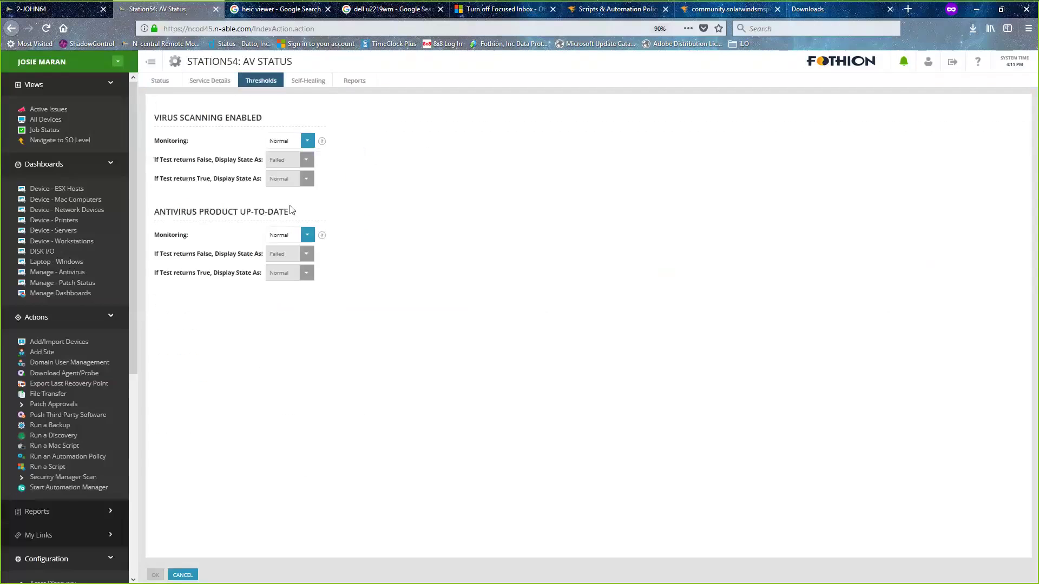
click(306, 81)
click(198, 82)
click(161, 81)
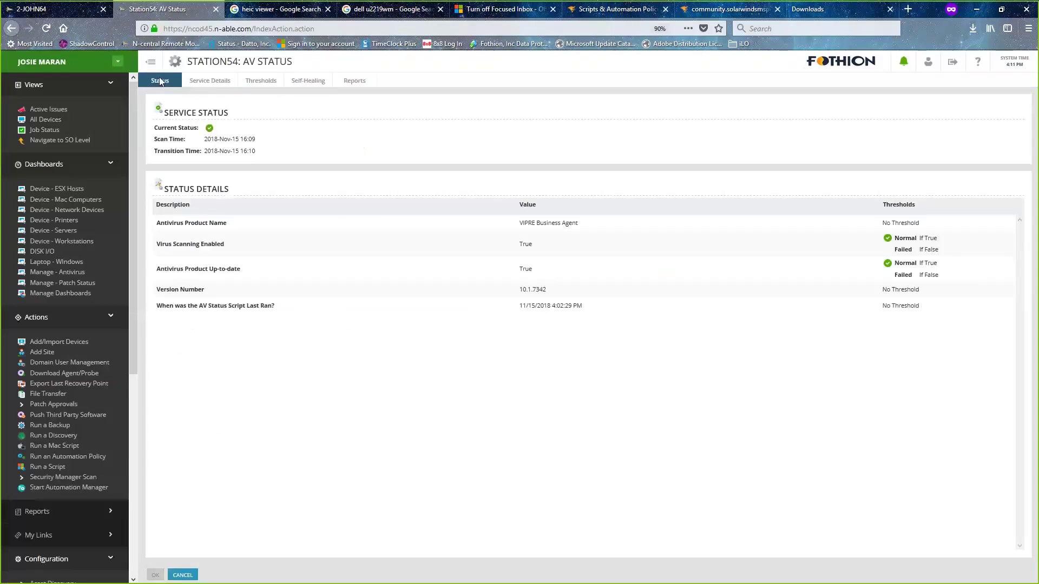
click(215, 84)
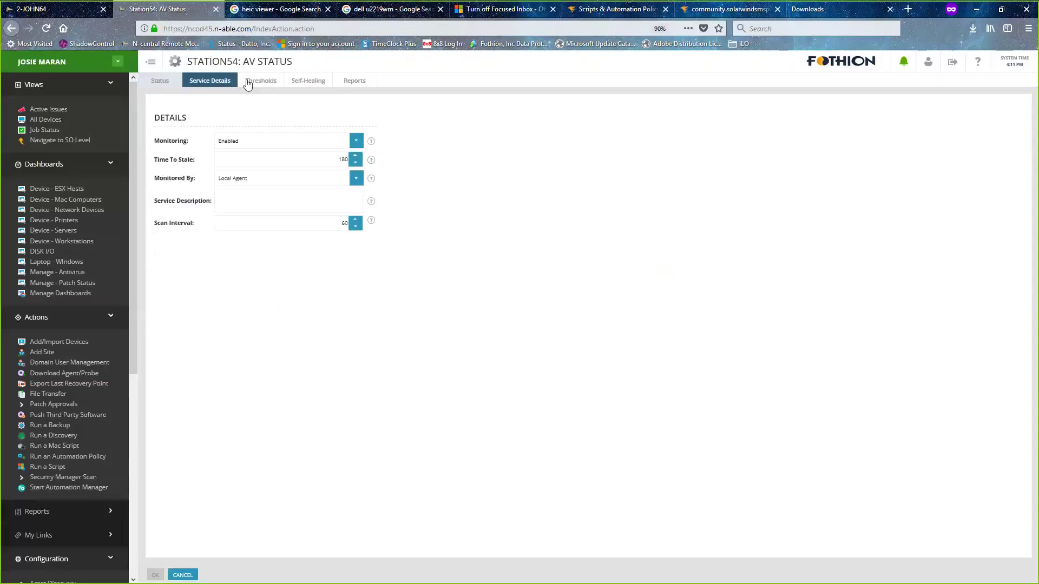
click(257, 79)
click(217, 84)
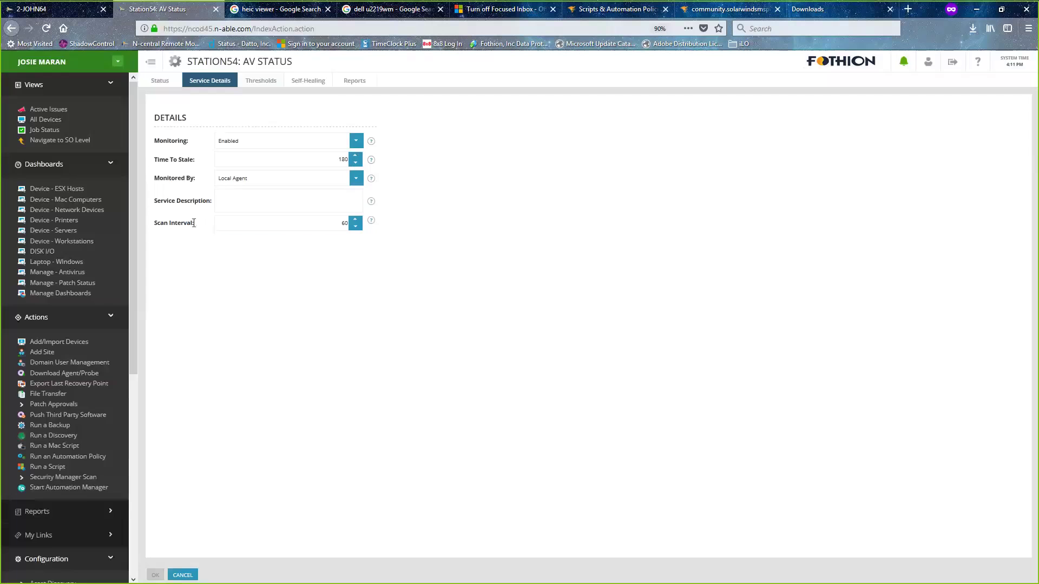
click(286, 223)
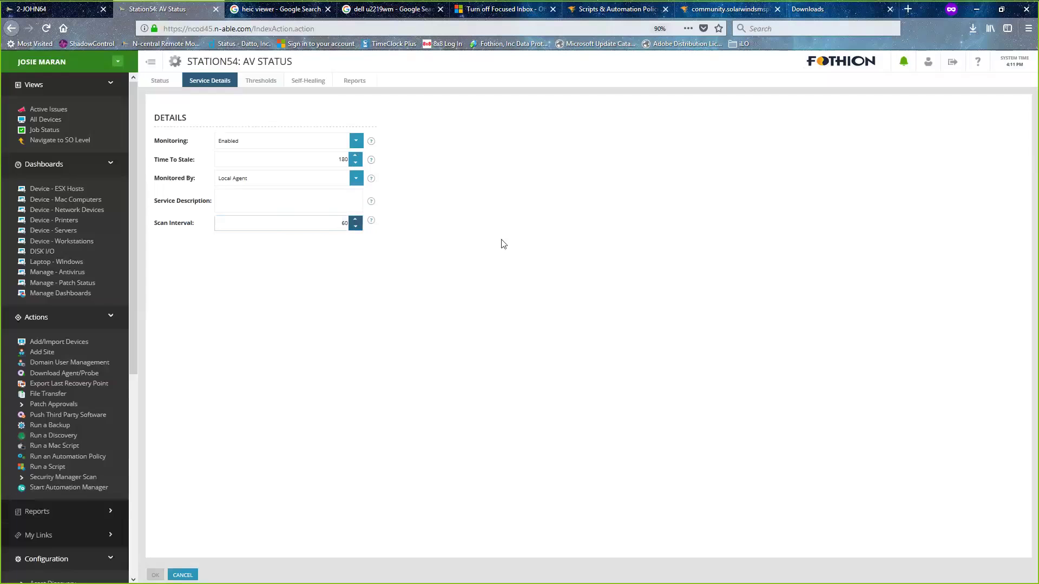
mouse_move(373, 224)
click(315, 228)
drag(348, 222, 338, 221)
click(342, 223)
mouse_move(373, 162)
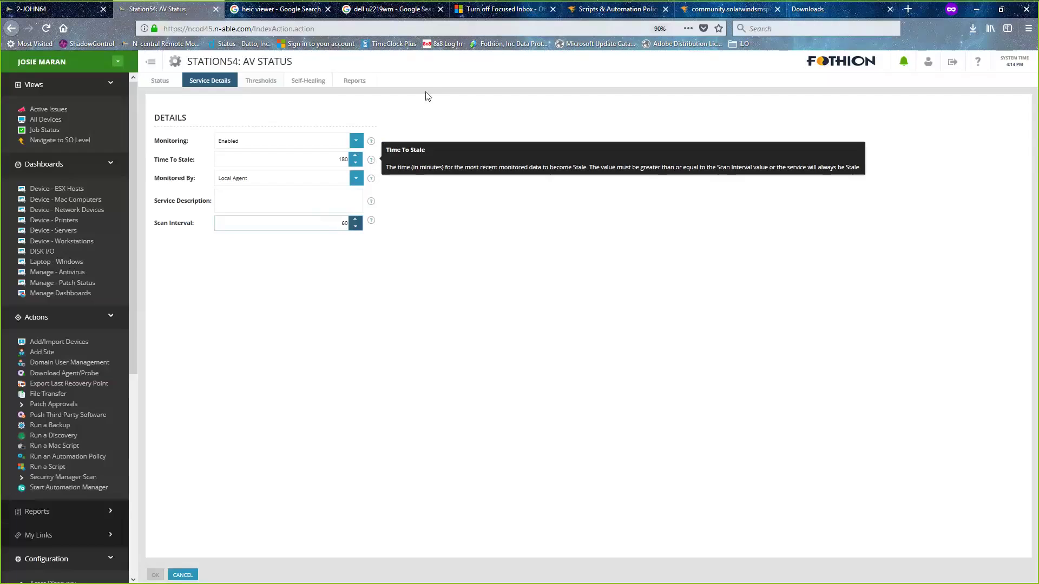
- Switch to Scripts & Automation Policies and show a Test policy with a Get Events object
click(606, 17)
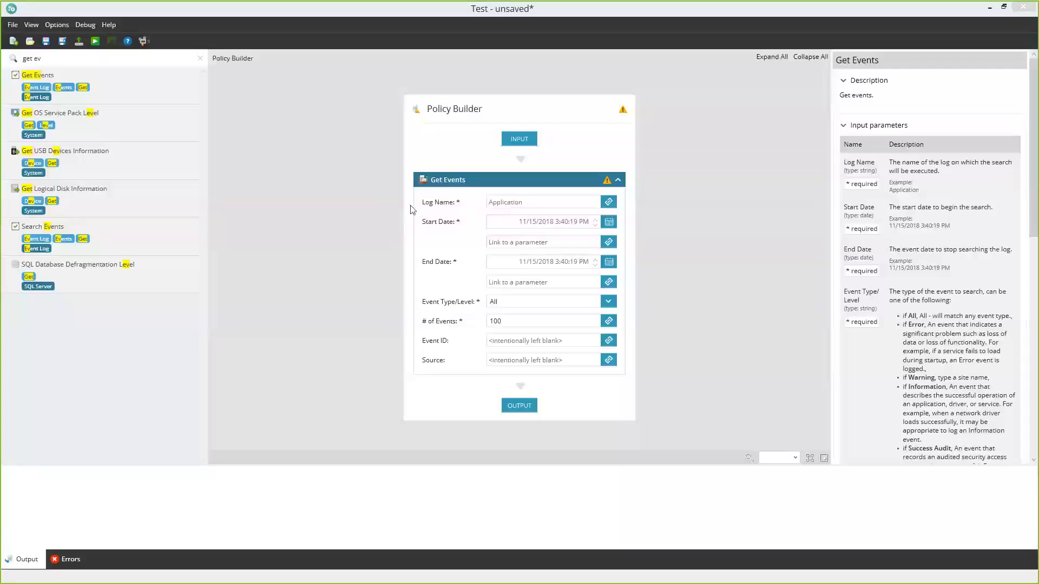
click(170, 153)
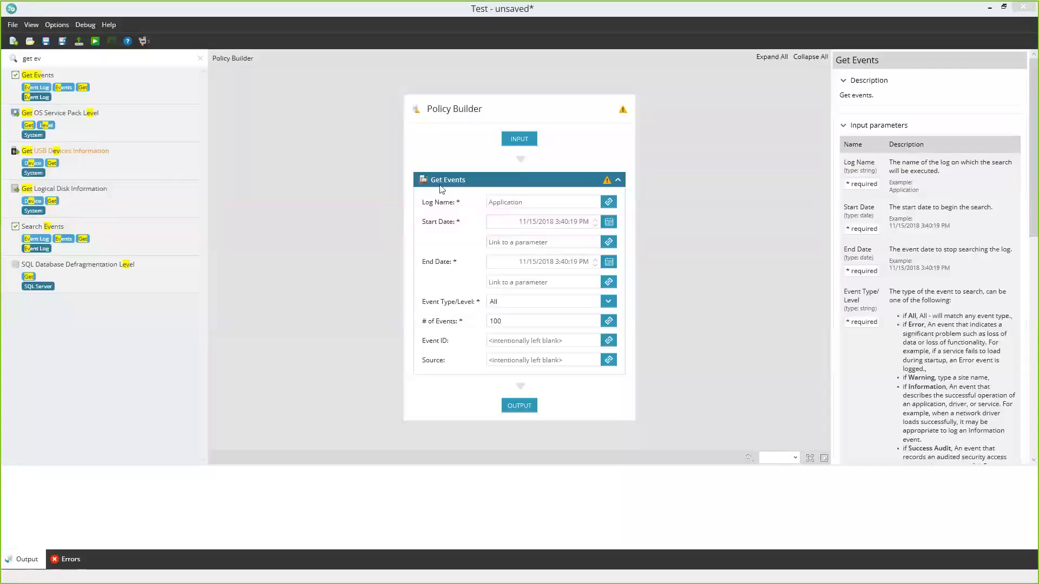